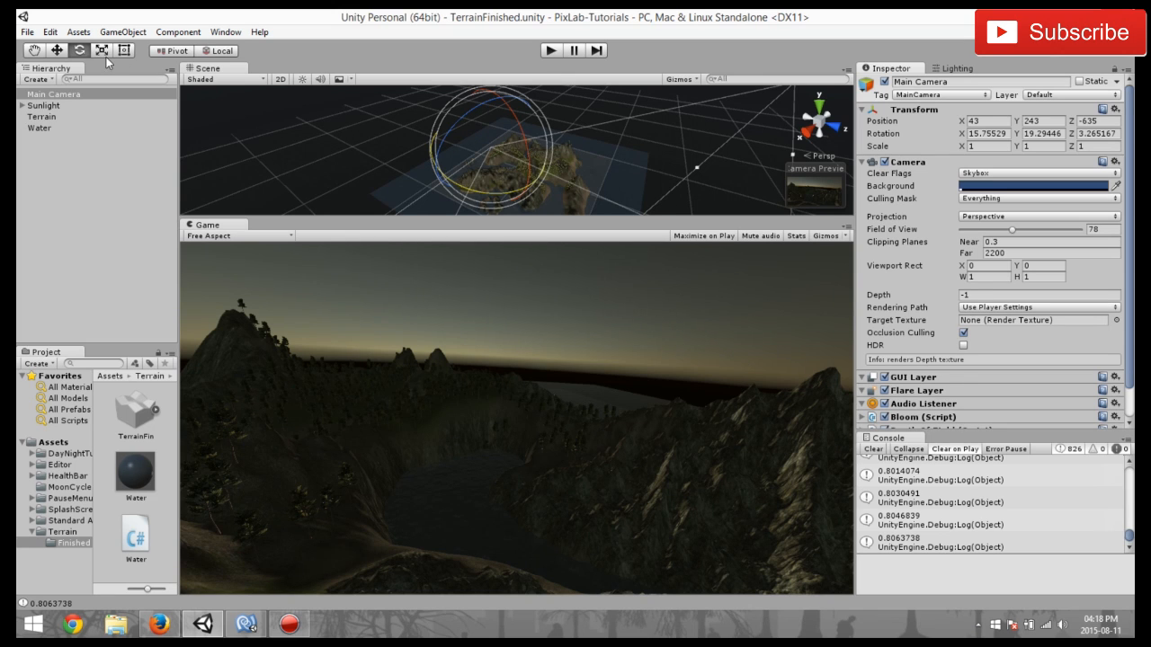
- Move the Main Camera over the terrain to about X 41, Y 280, Z -321
click(57, 51)
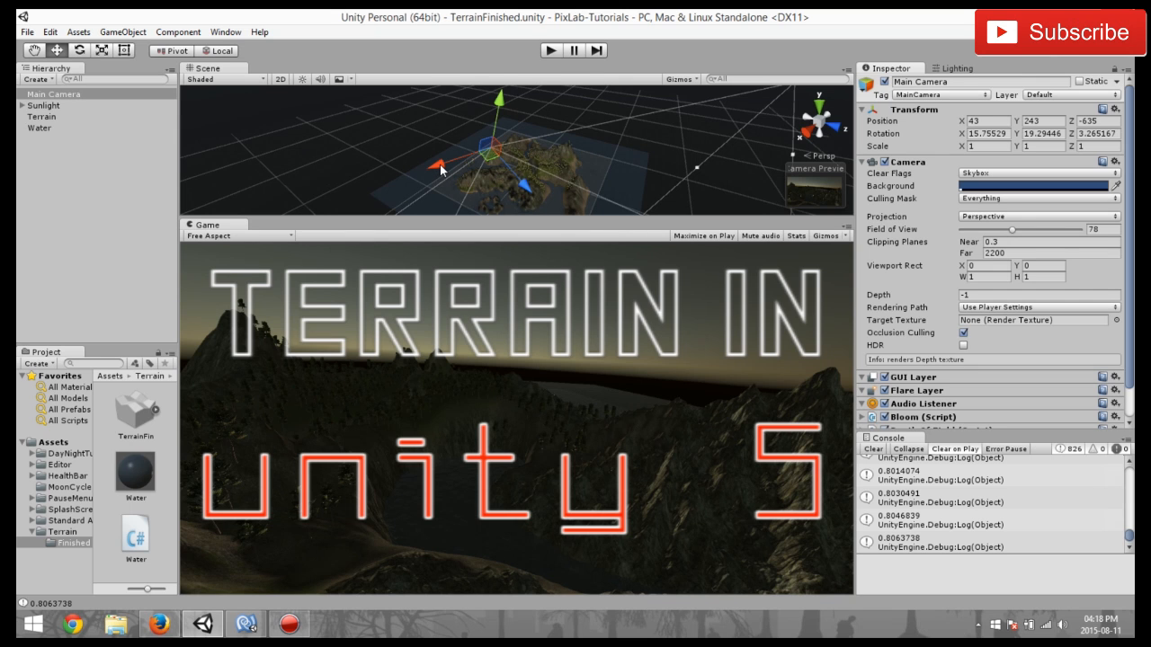
drag(440, 165, 476, 168)
mouse_move(537, 92)
mouse_down()
mouse_move(538, 107)
mouse_move(544, 93)
mouse_up()
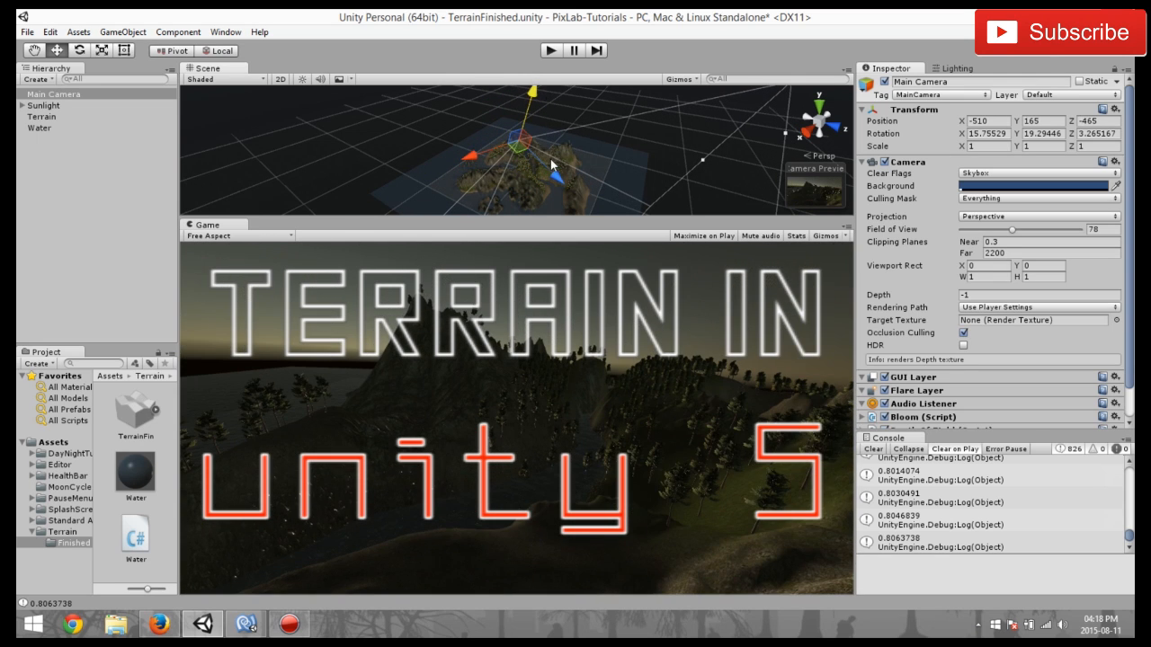
drag(552, 170, 526, 115)
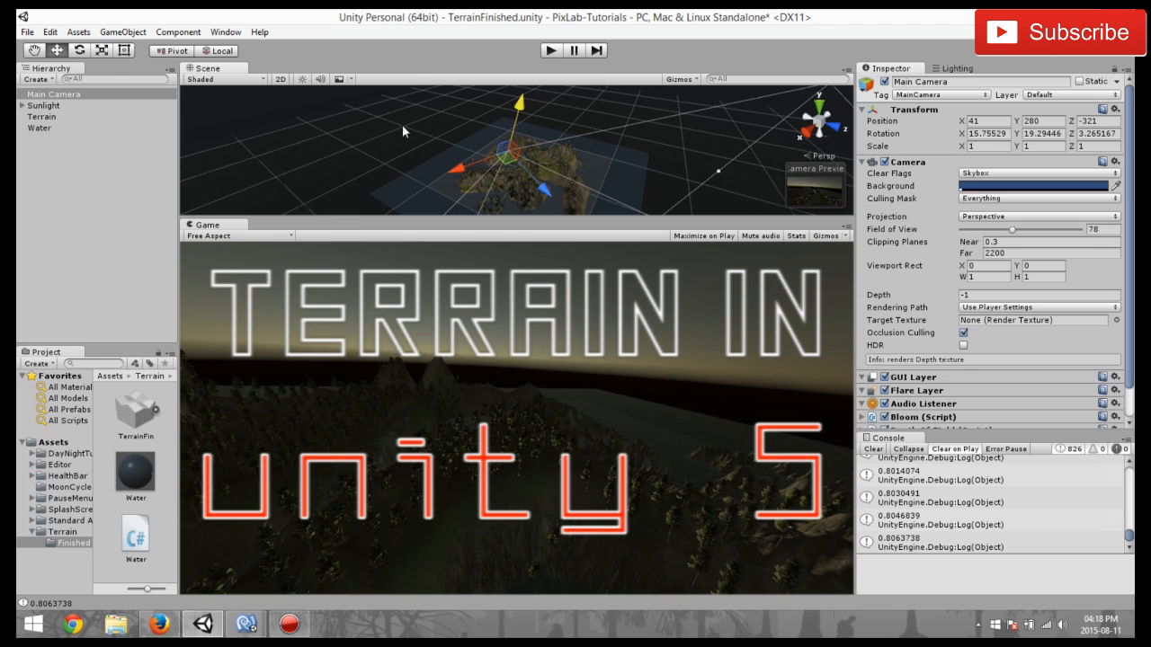
- Reposition the Main Camera among the trees at about X -278, Y 158, Z 142, and rotate it to about X 6.1, Y -3.7, Z -3.1
click(80, 51)
drag(490, 188, 590, 189)
click(56, 50)
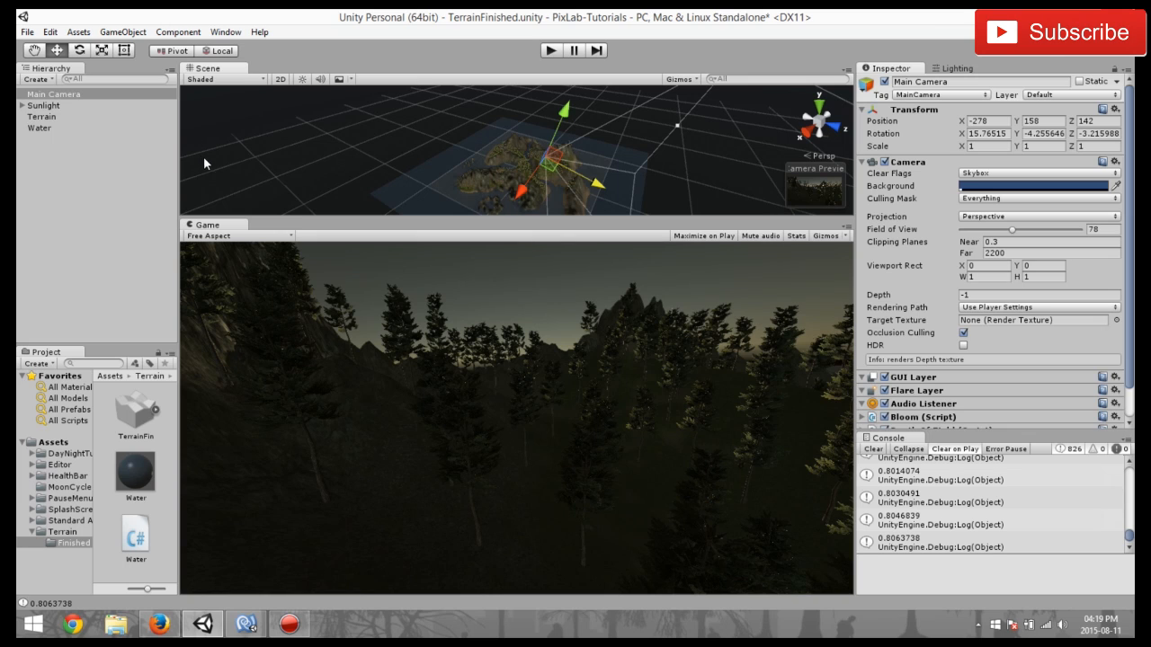
click(79, 51)
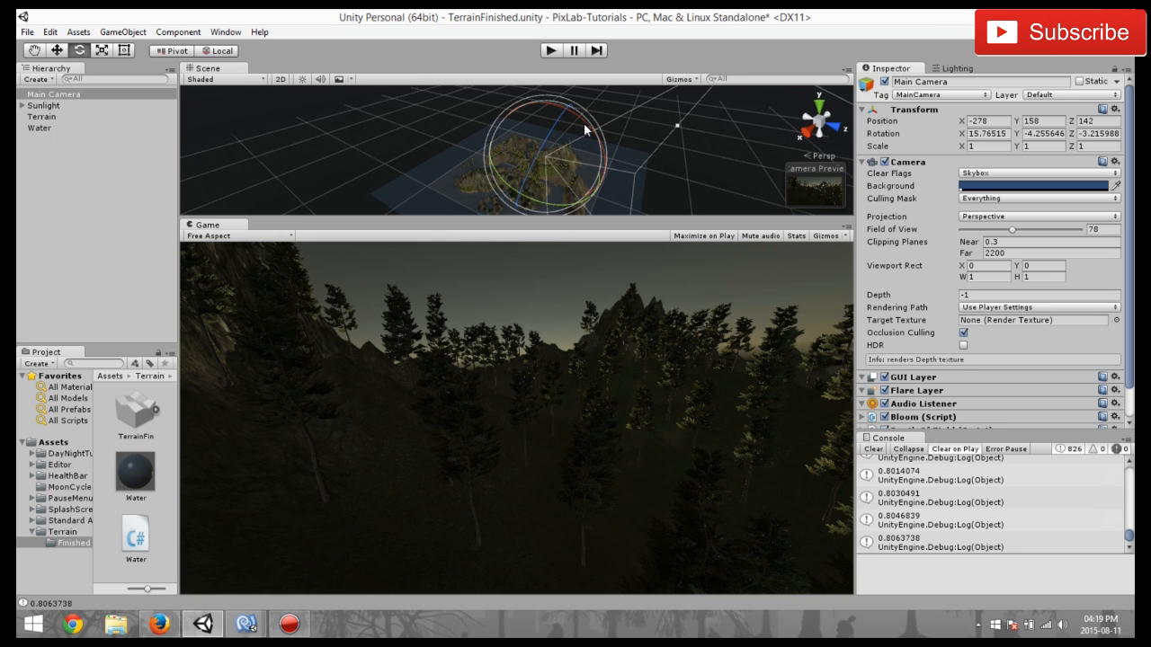
drag(572, 118, 550, 117)
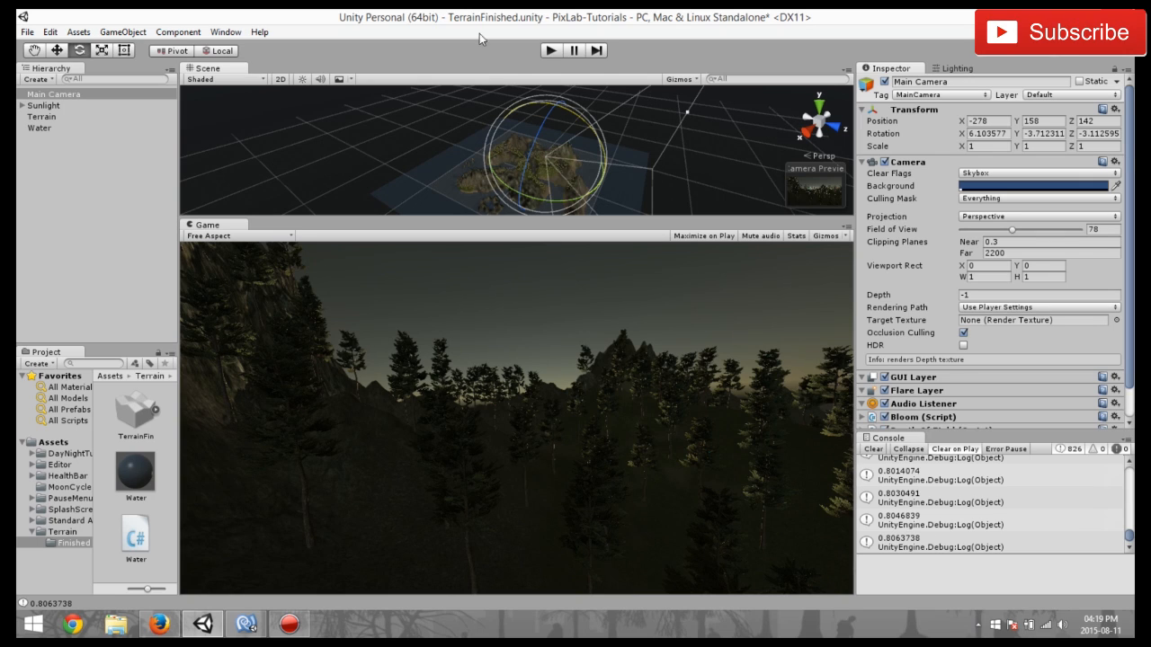
- Enable Maximize on Play, test-run the TerrainFinished scene and stop it
click(694, 236)
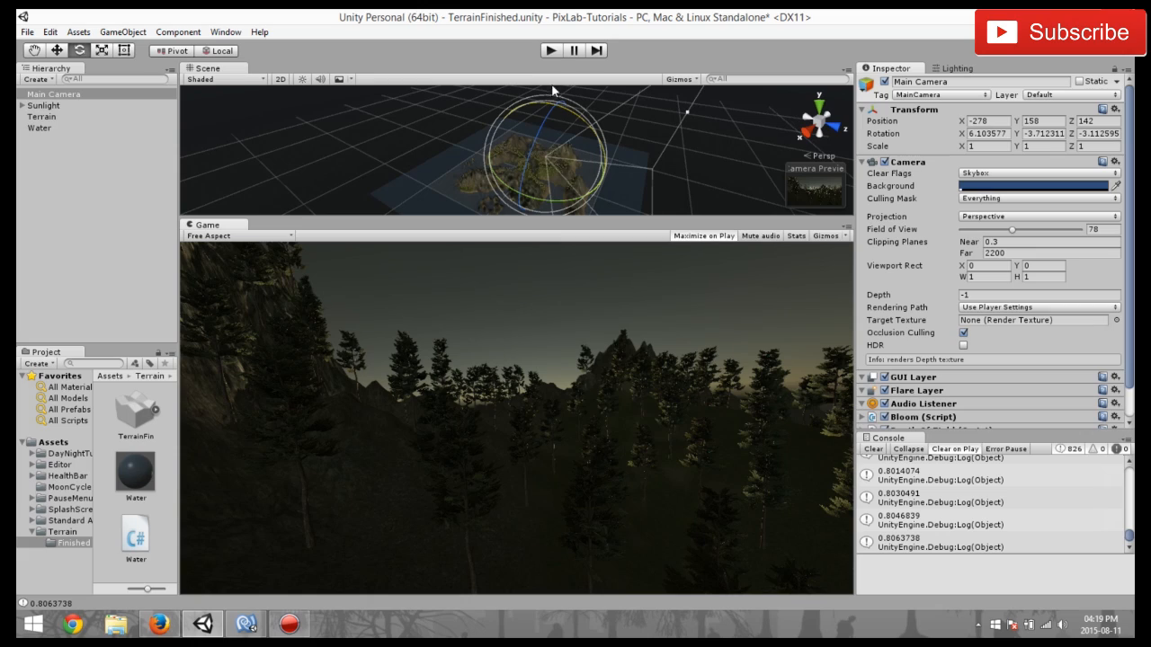
click(553, 51)
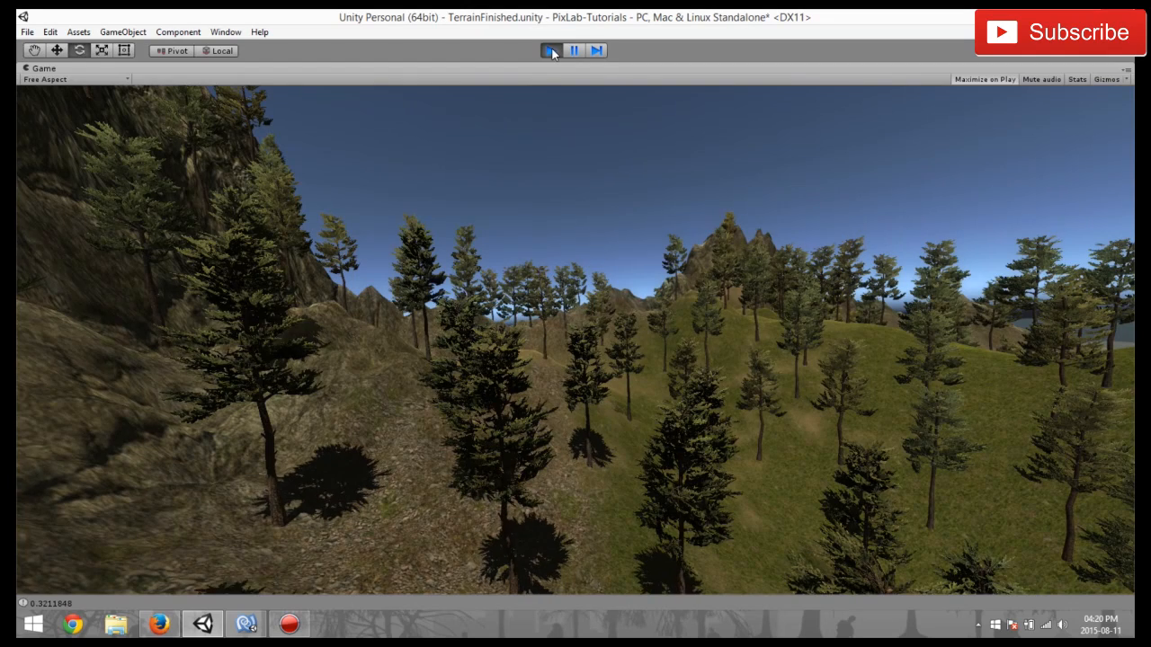
click(552, 51)
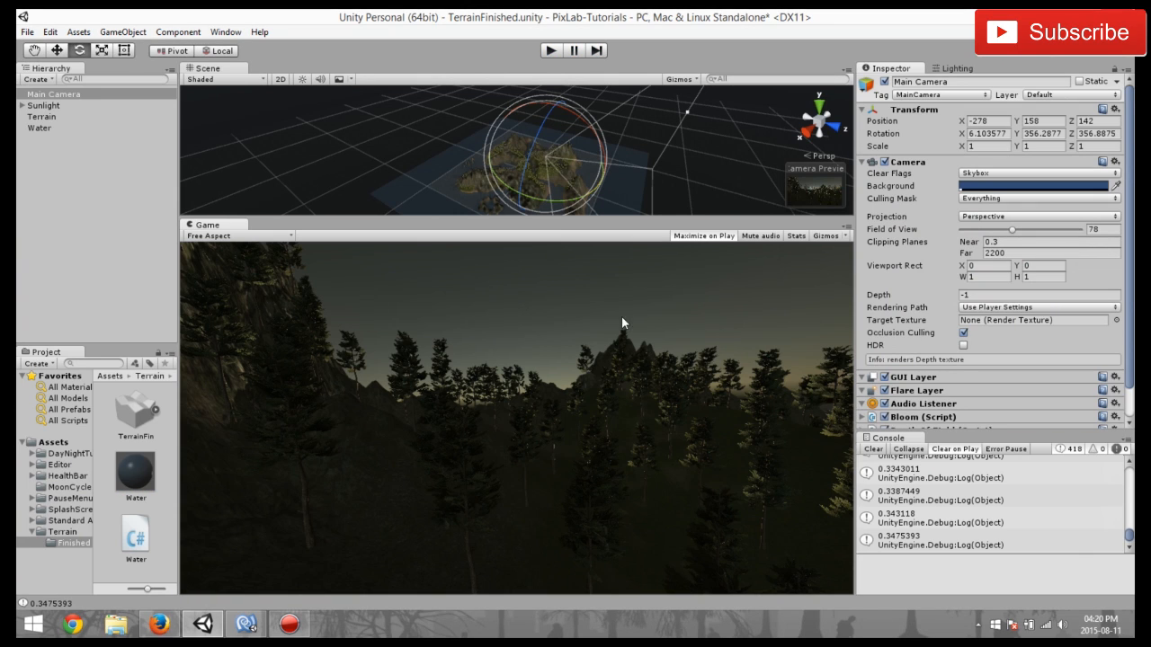
- Enlarge the Scene view in height and width, shrinking the Game view and narrowing the Inspector
alt+drag(539, 166, 467, 191)
middle_drag(466, 186, 561, 179)
scroll(563, 178, up, 6)
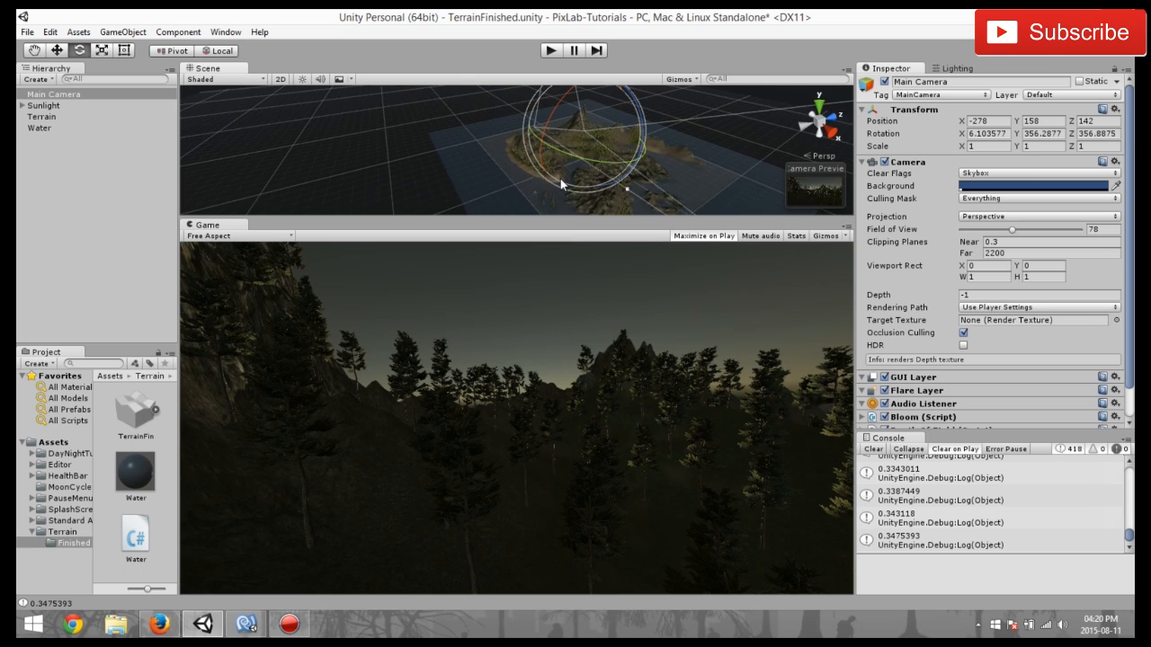
middle_drag(638, 144, 601, 181)
scroll(588, 177, up, 3)
scroll(592, 170, up, 2)
scroll(575, 141, up, 3)
scroll(602, 184, up, 2)
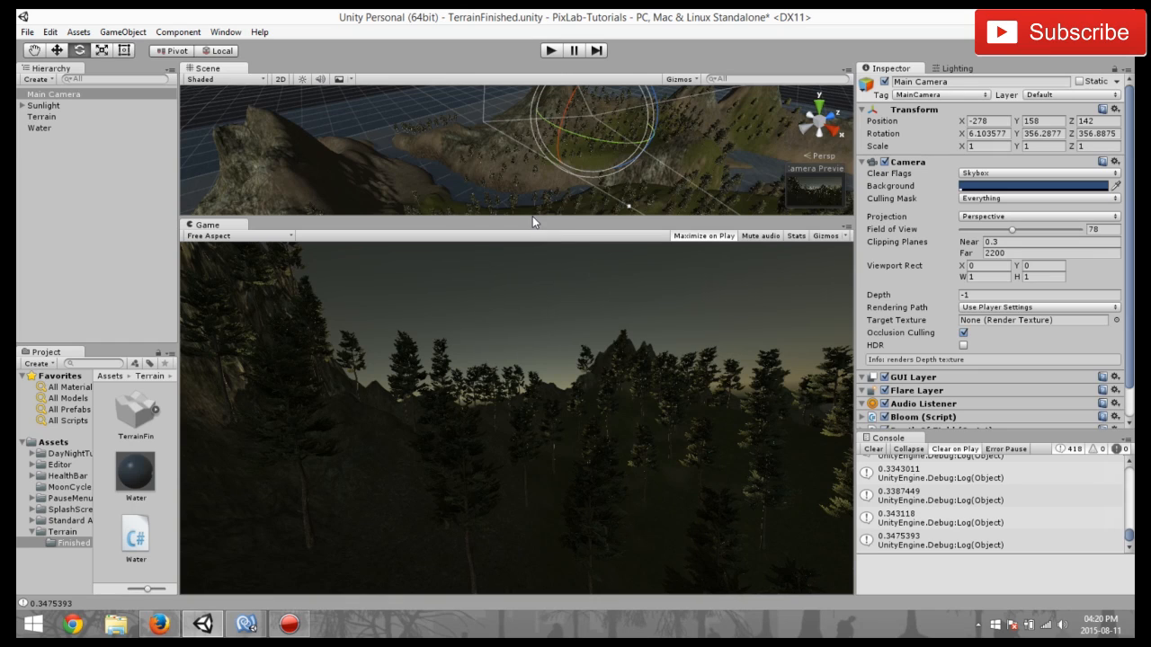
drag(532, 219, 534, 442)
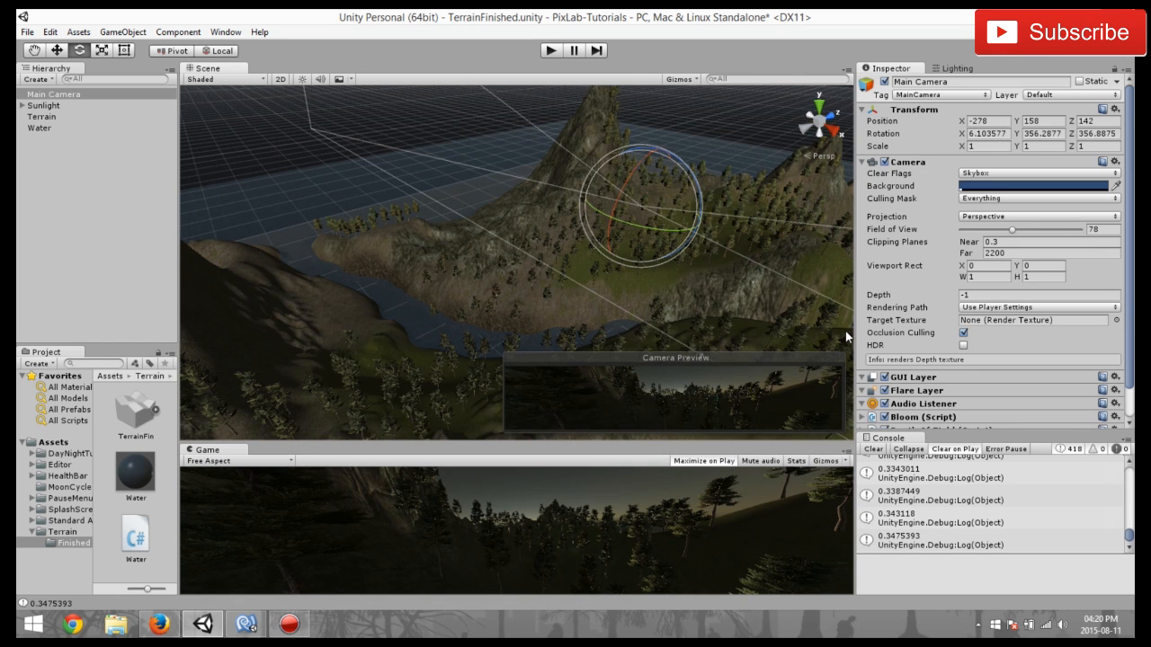
drag(846, 332, 1025, 329)
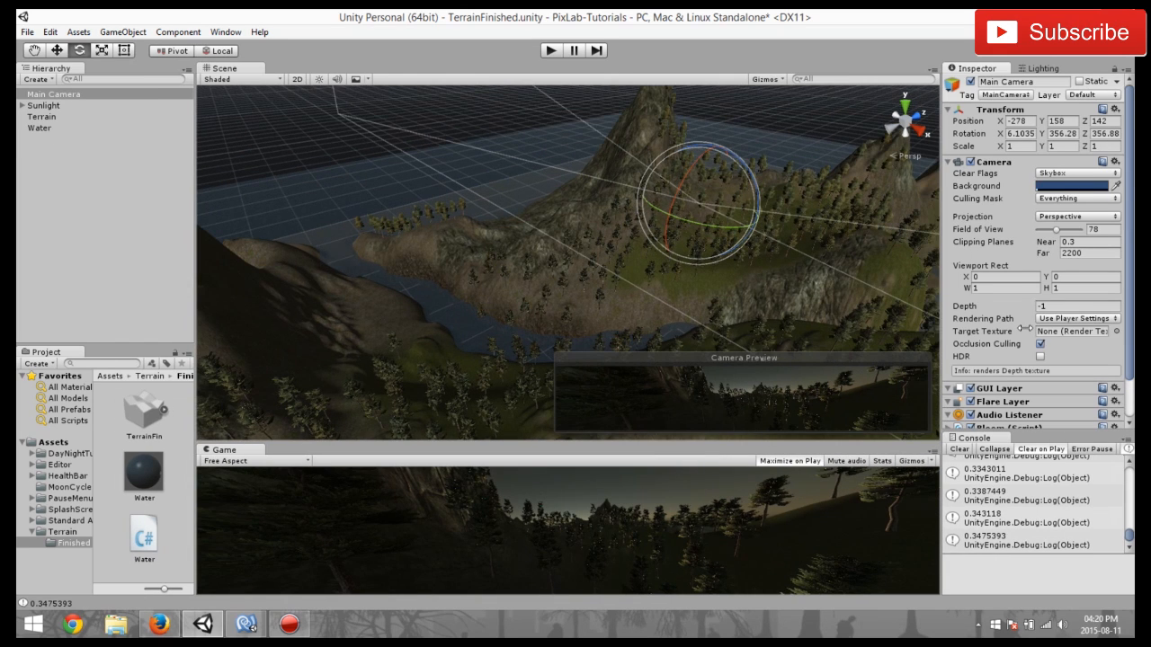
- Deselect the Main Camera and examine the finished terrain's mountains, coastline and water in the Scene view
click(360, 166)
click(321, 96)
middle_drag(456, 185, 345, 155)
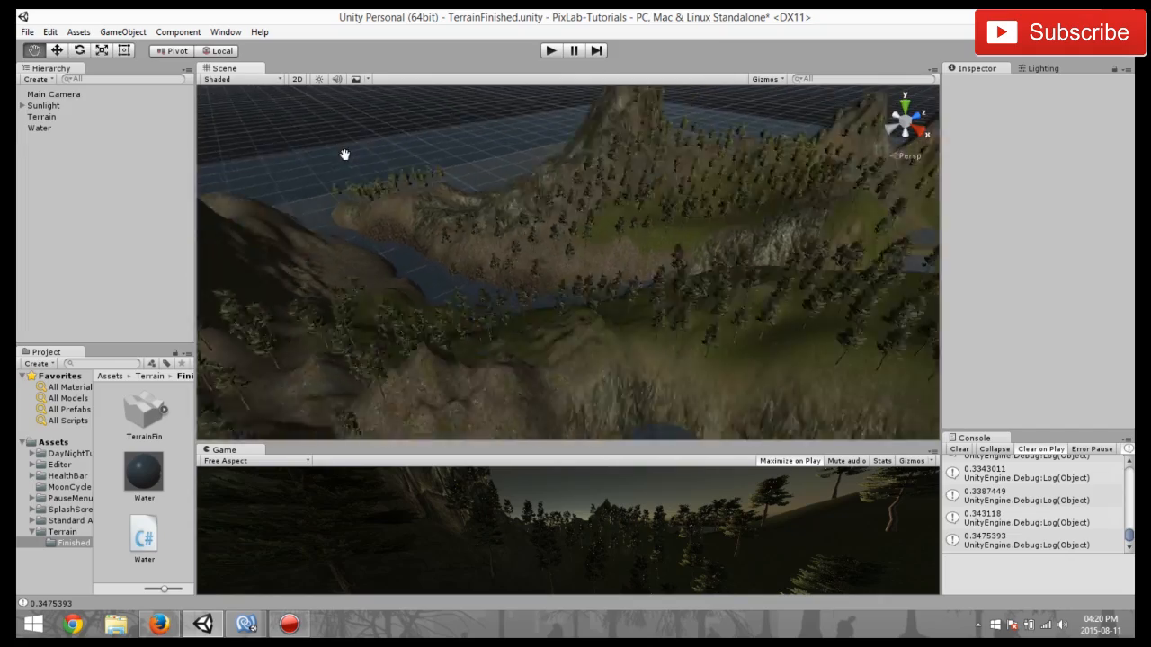
scroll(409, 218, down, 5)
scroll(594, 264, down, 5)
scroll(594, 265, up, 2)
middle_drag(593, 265, 508, 218)
scroll(595, 261, up, 4)
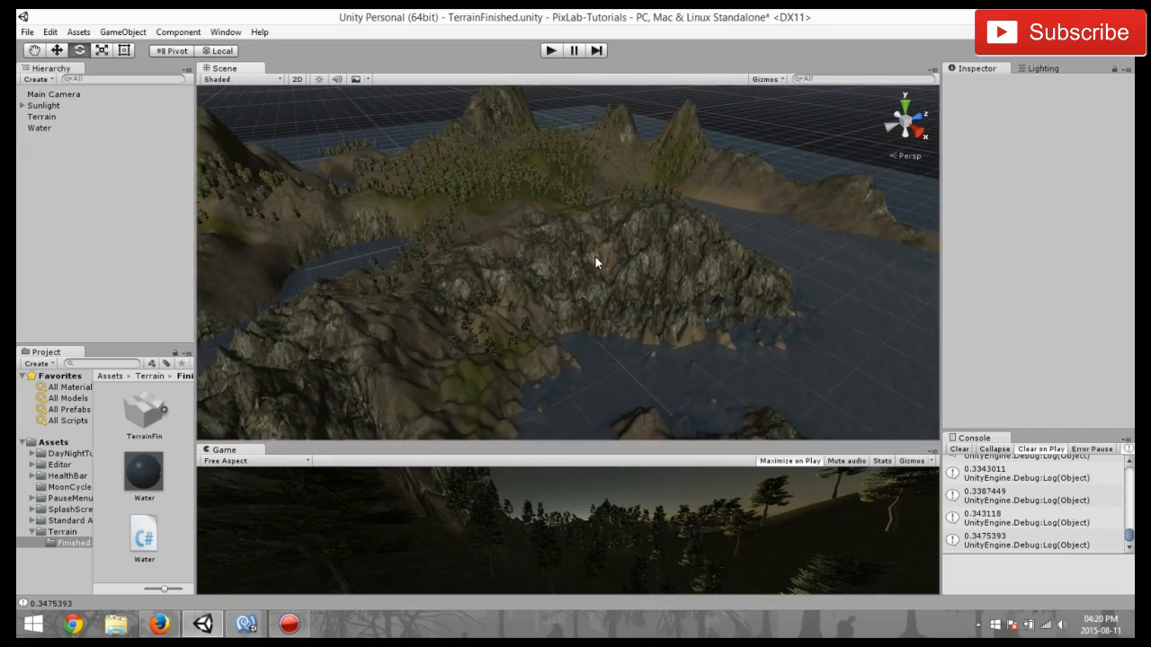
scroll(594, 260, up, 8)
middle_drag(622, 283, 629, 313)
scroll(631, 313, up, 2)
mouse_move(631, 314)
right_down()
mouse_move(597, 293)
mouse_move(620, 308)
right_up()
scroll(600, 298, down, 6)
middle_drag(620, 308, 813, 289)
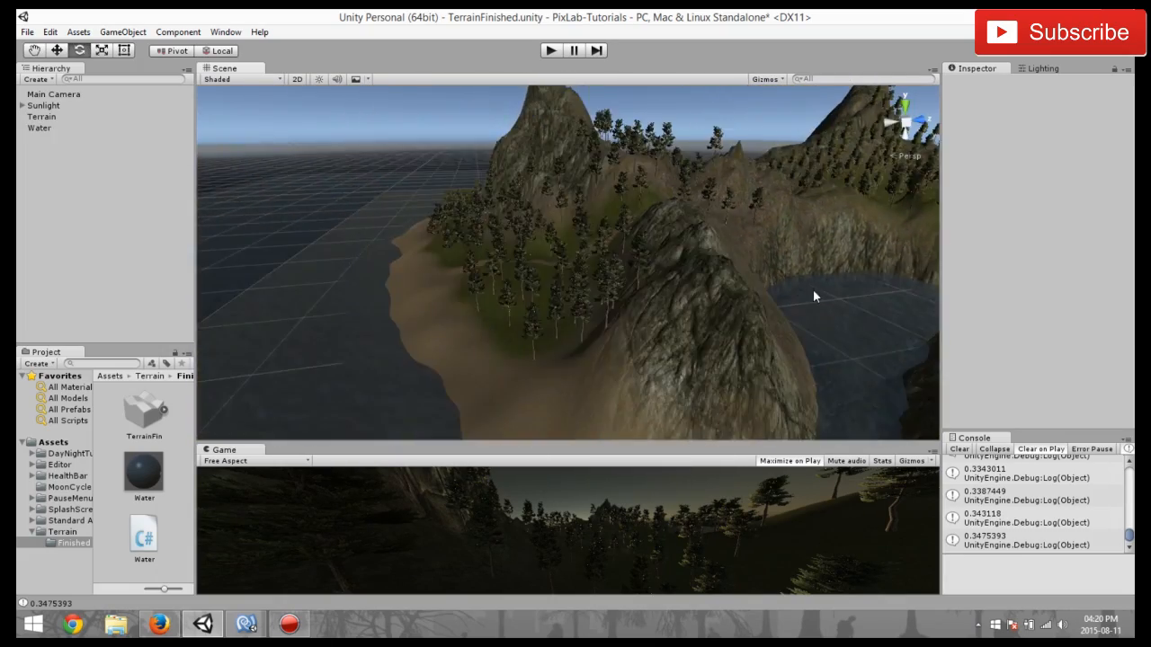
- Inspect the terrain's forest and rocky slopes up close, including an overview of the mountains and lake
scroll(791, 295, up, 6)
scroll(553, 320, down, 8)
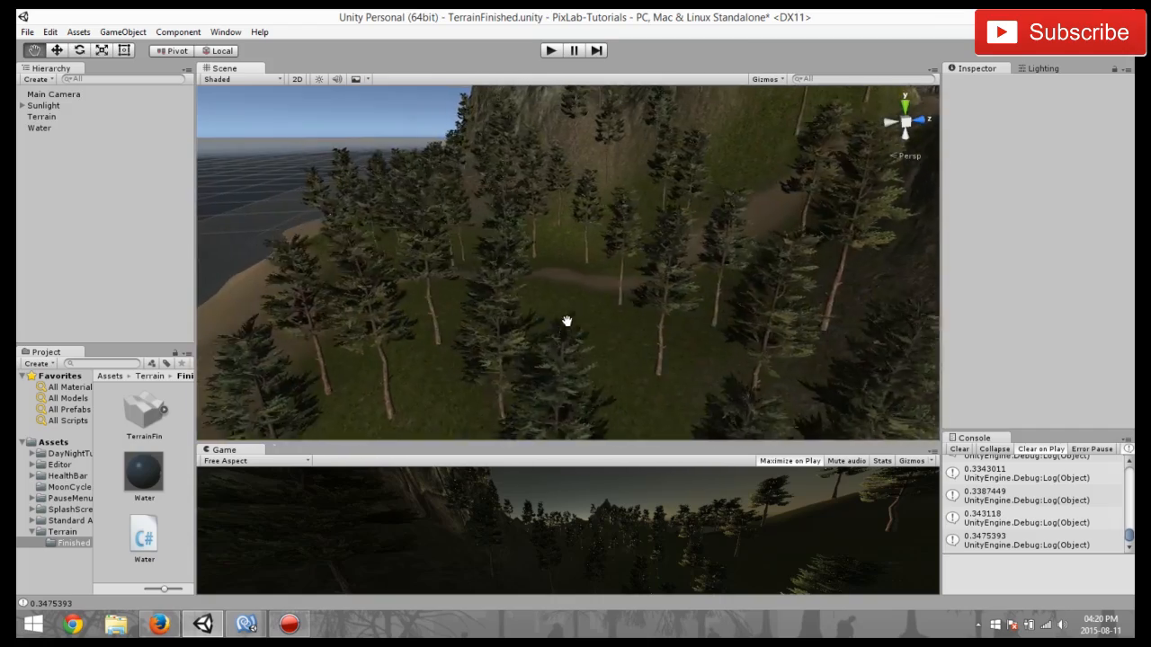
scroll(586, 348, down, 4)
middle_drag(625, 311, 526, 362)
scroll(525, 362, up, 6)
middle_drag(653, 333, 526, 340)
middle_drag(611, 310, 621, 350)
scroll(578, 300, up, 3)
scroll(621, 349, up, 5)
right_drag(553, 303, 623, 299)
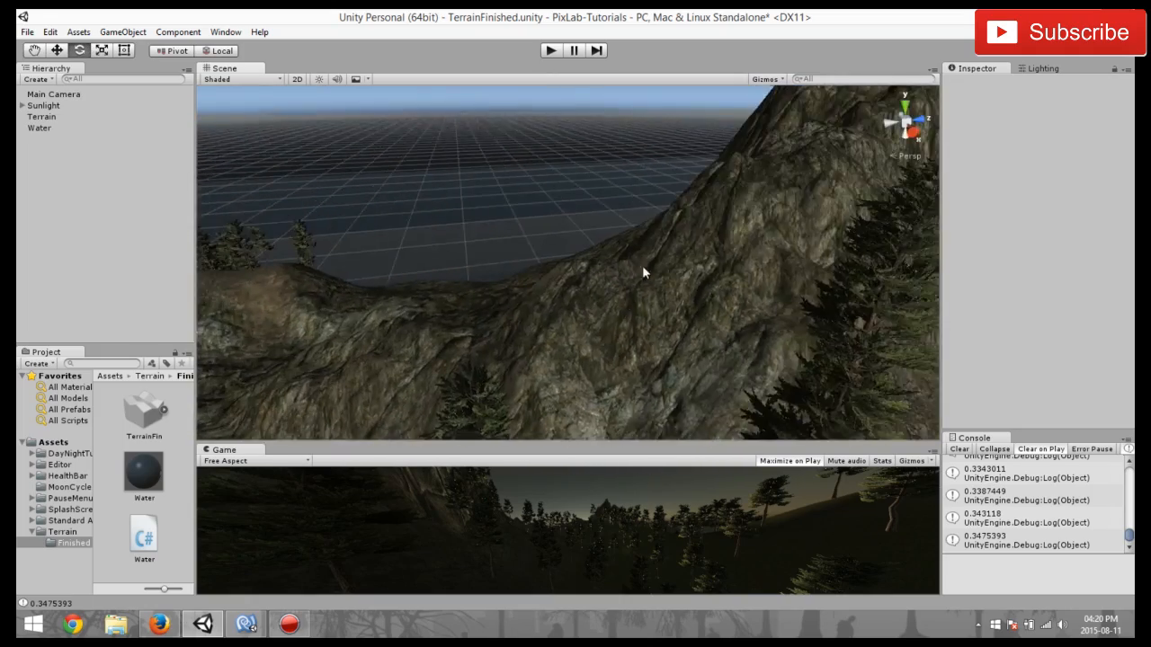
scroll(634, 256, down, 7)
right_drag(637, 254, 679, 292)
middle_drag(679, 293, 552, 240)
scroll(545, 250, down, 4)
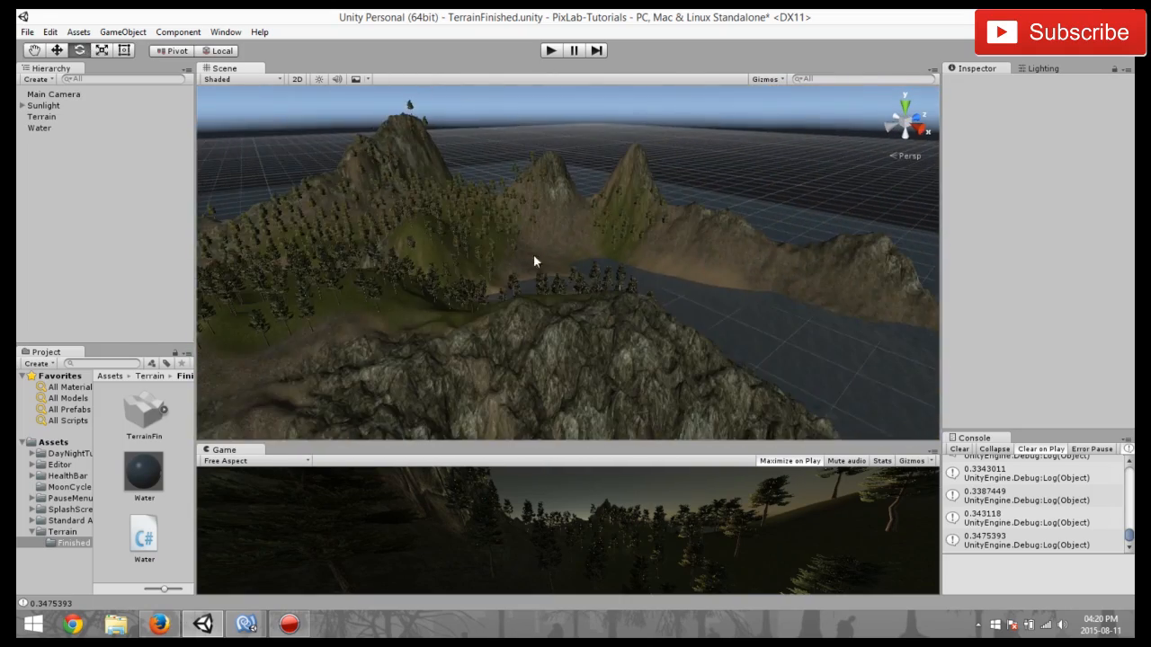
right_drag(545, 250, 600, 311)
middle_drag(600, 310, 650, 307)
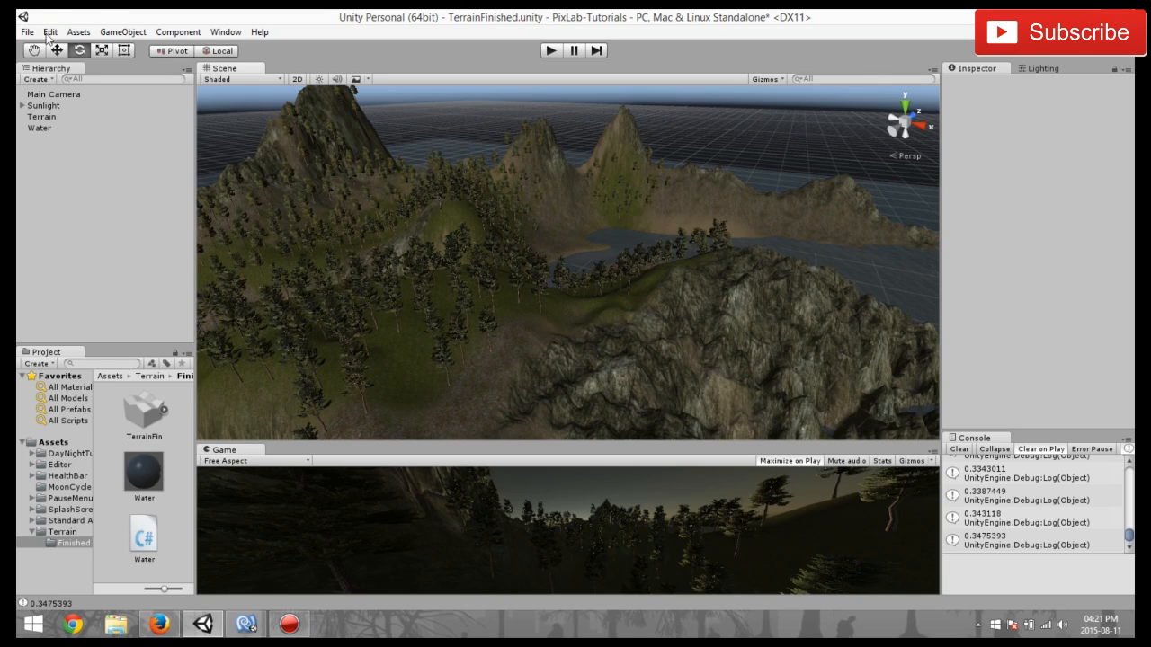
- Open the TerrainStart scene from the Terrain folder, saving the changes to TerrainFinished
click(63, 533)
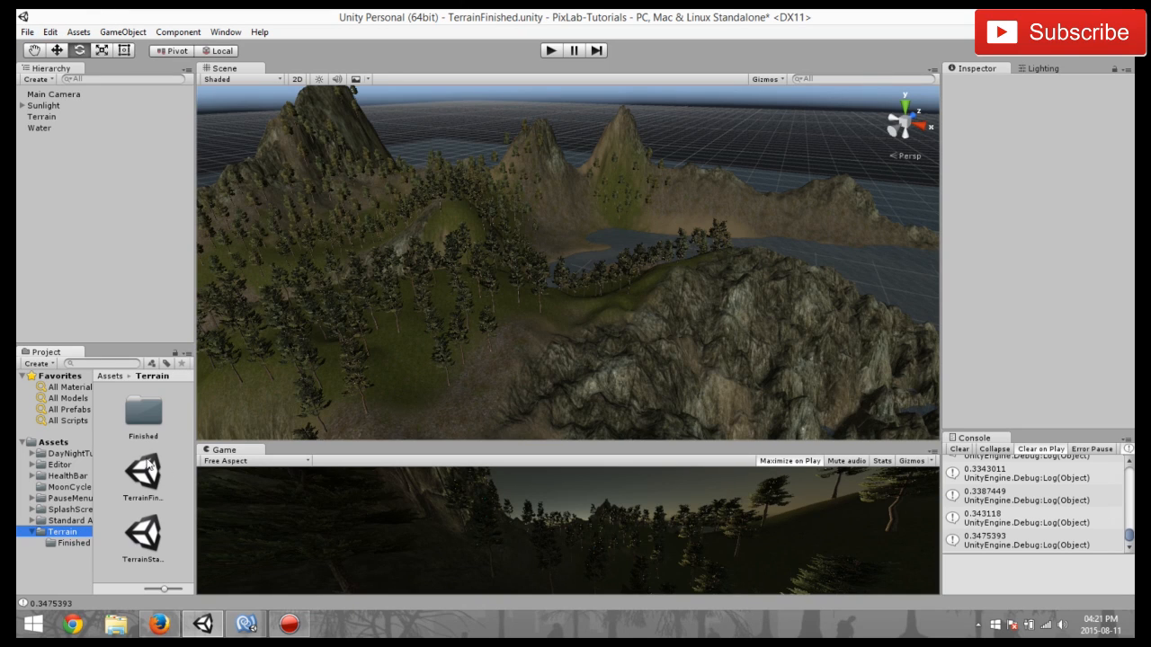
double_click(143, 536)
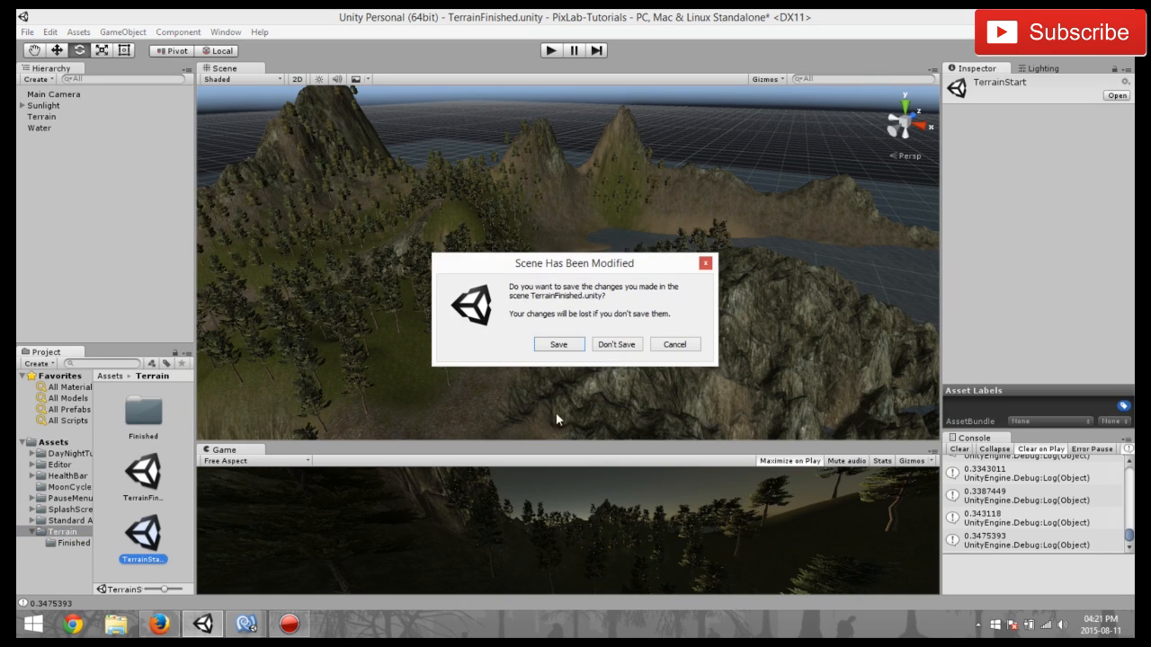
click(558, 345)
- Give the Game view more height, then test-run the TerrainStart scene and stop it
drag(484, 440, 548, 284)
click(551, 52)
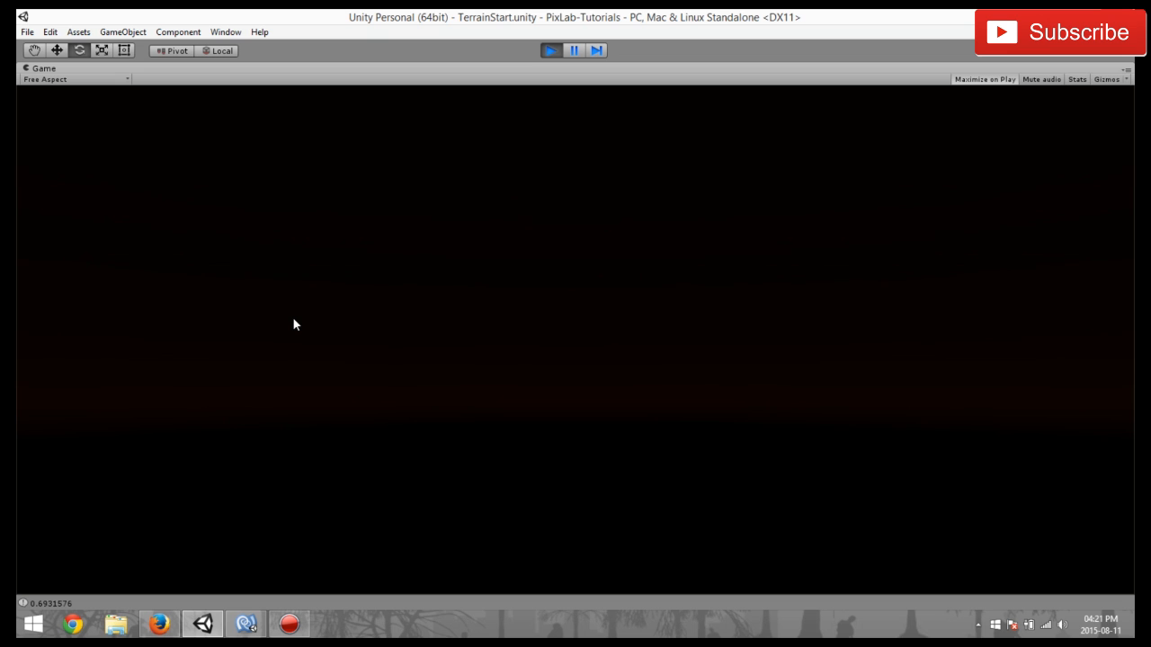
click(553, 53)
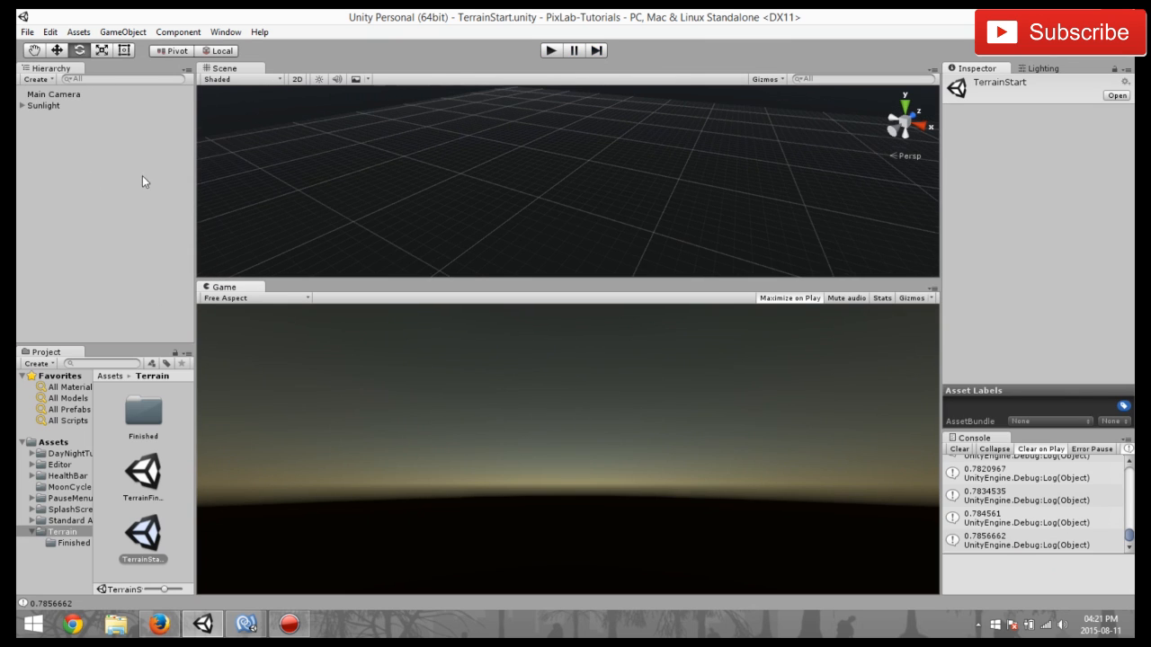
- Set the light intensity of the Moonlight under Sunlight to 0.35, then select the Sunlight to check its settings
click(22, 105)
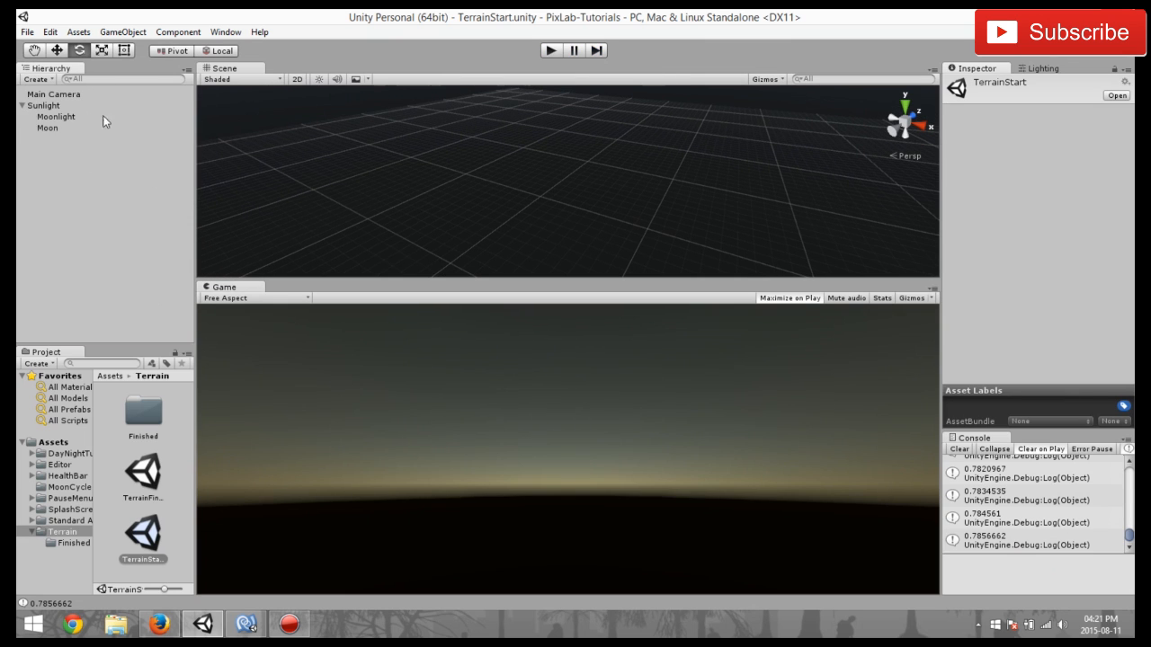
click(56, 117)
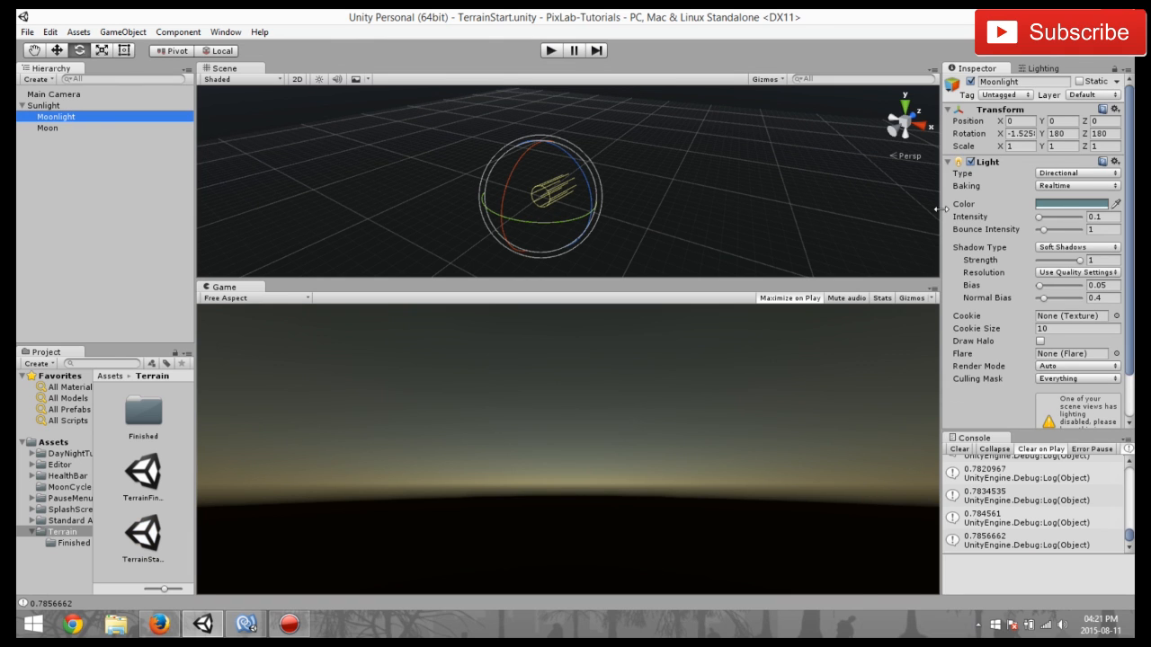
drag(942, 208, 842, 209)
click(1098, 216)
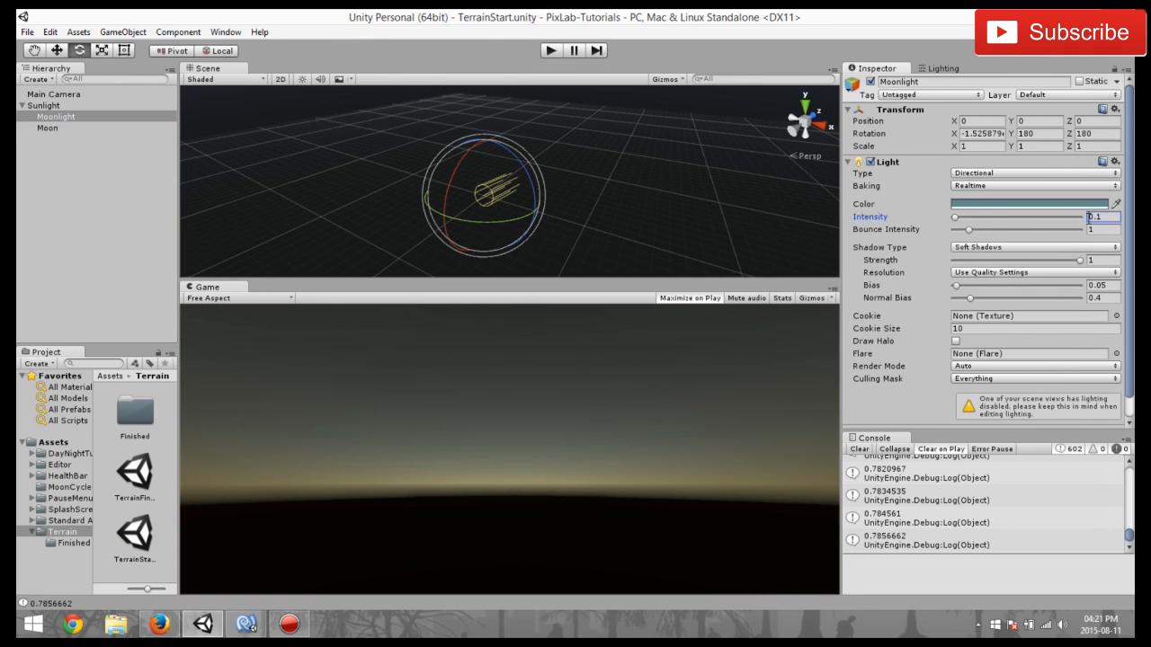
drag(1101, 218, 854, 221)
text(0.)
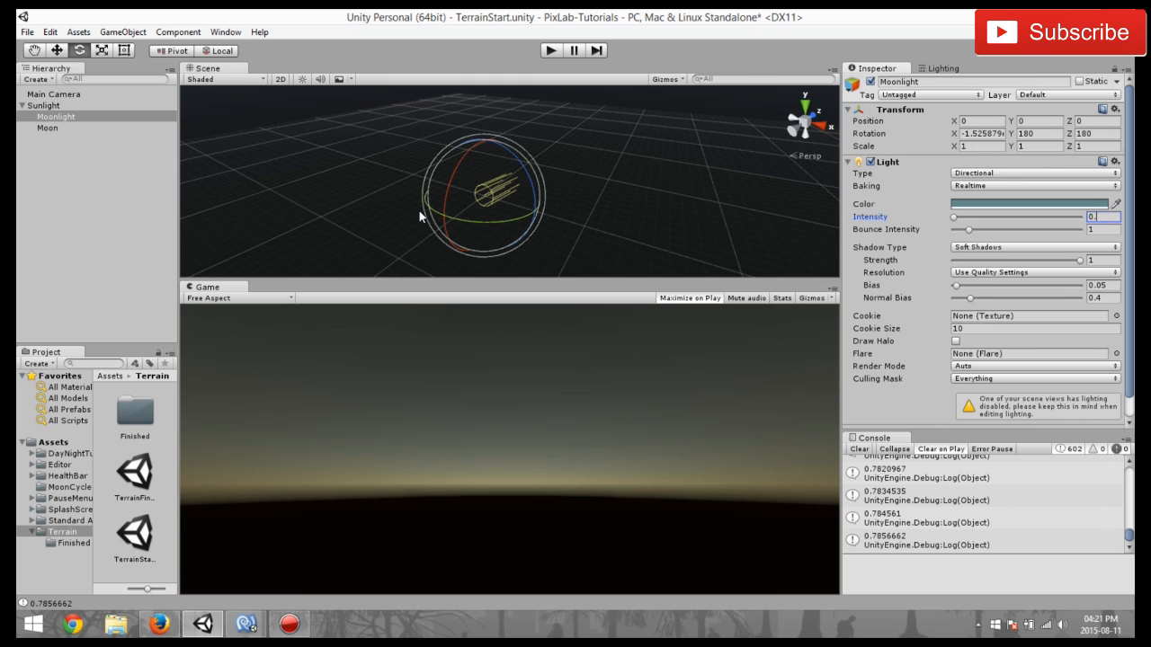
text(35)
click(41, 105)
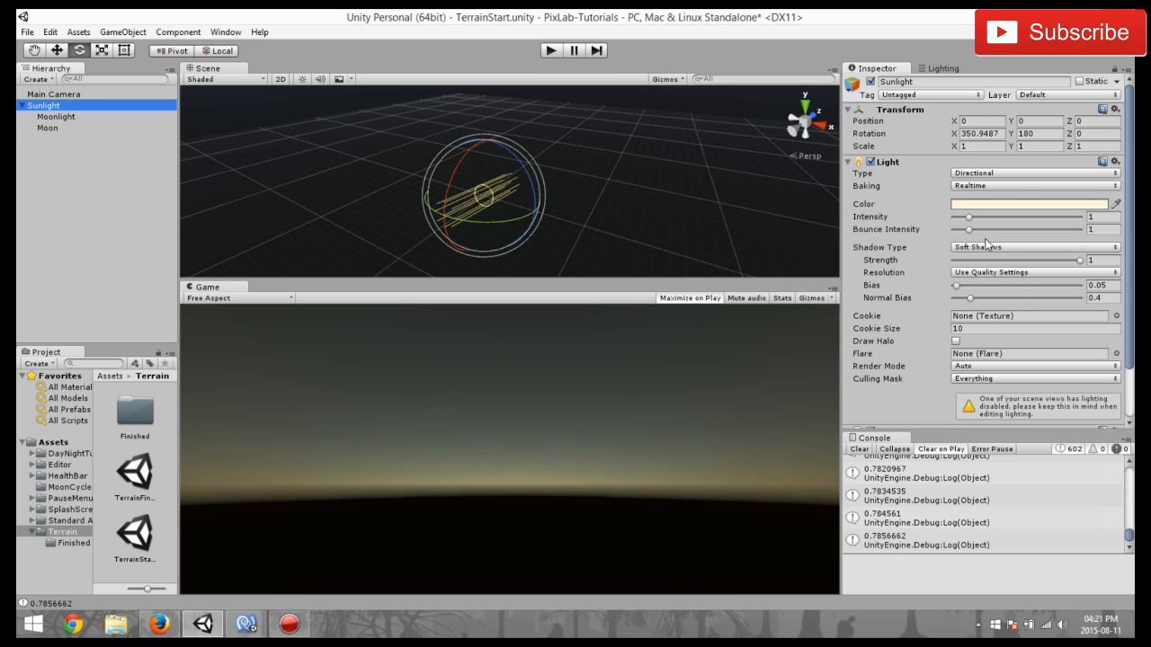
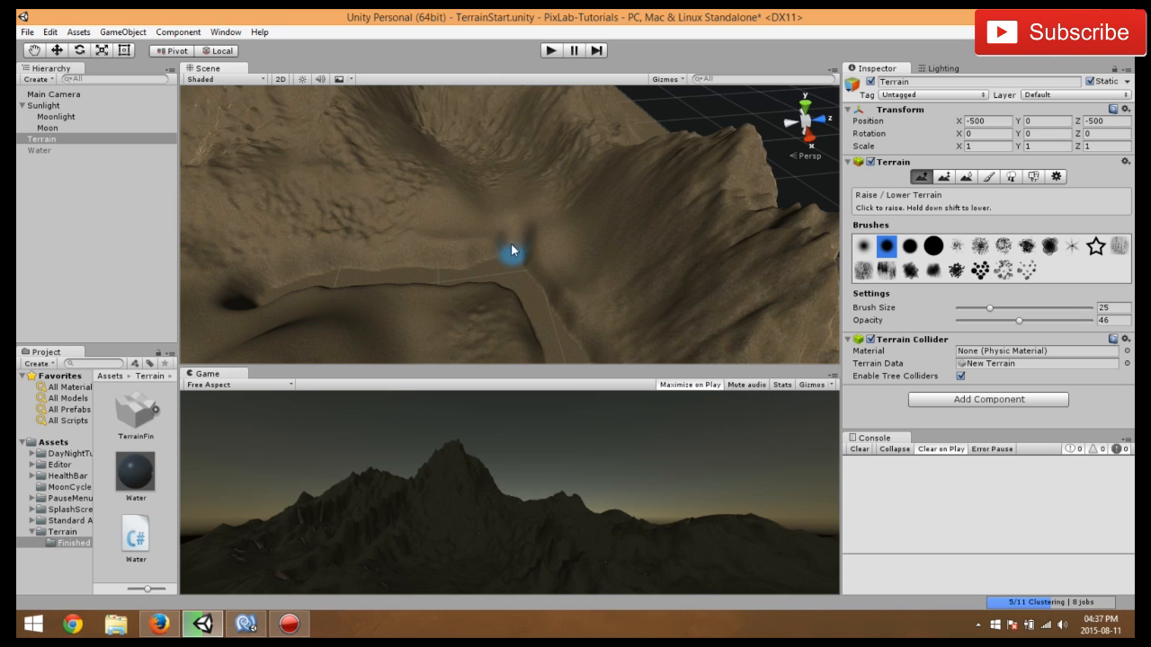
- Lower the terrain with the size 25 brush at opacity 46 to extend the channel and carve a wide flat basin at its far end
drag(504, 212, 513, 248)
alt+drag(500, 265, 454, 296)
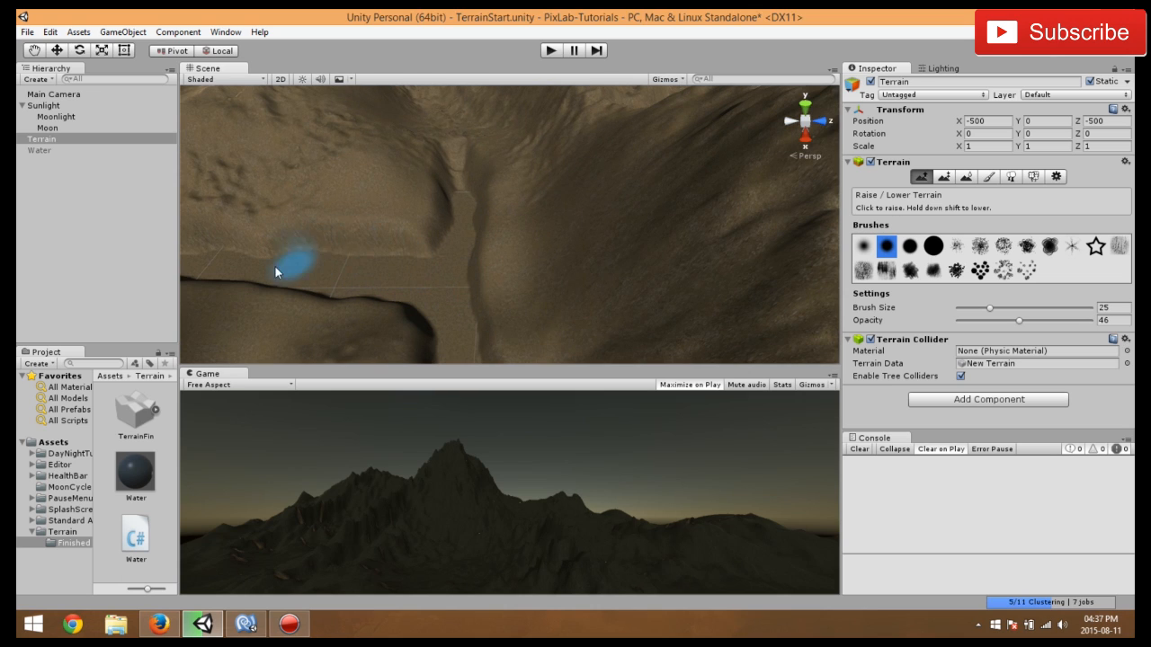
scroll(374, 268, down, 5)
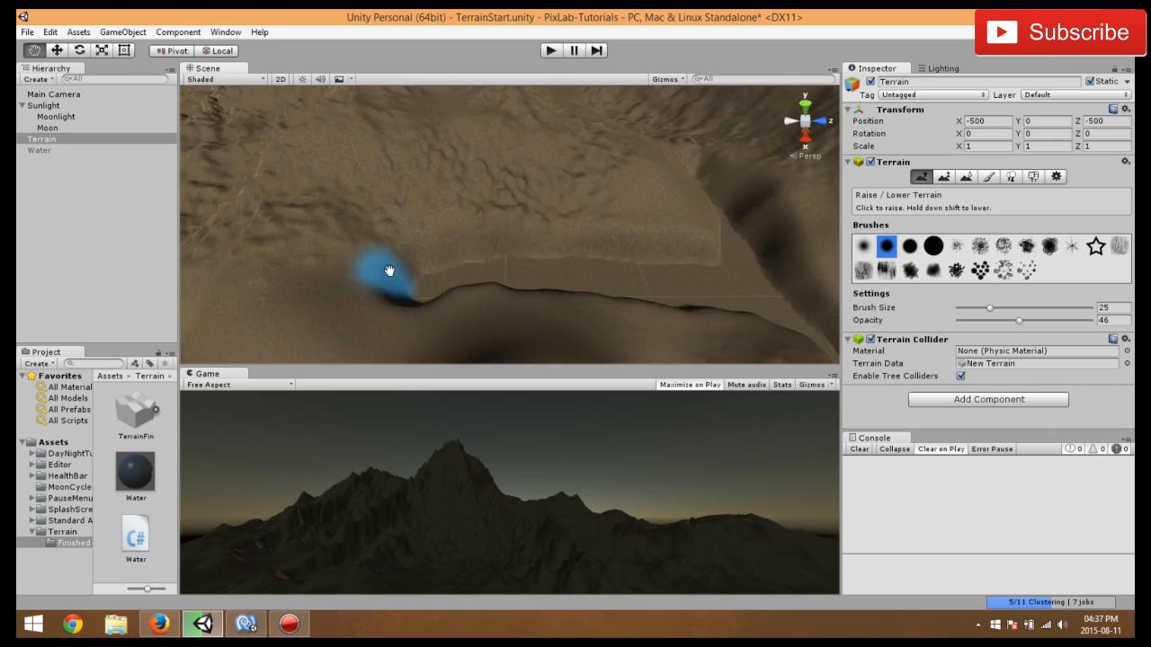
mouse_move(532, 310)
shift+mouse_down()
mouse_move(505, 342)
mouse_move(482, 285)
mouse_move(448, 304)
mouse_move(440, 282)
mouse_move(495, 260)
mouse_move(413, 293)
mouse_move(442, 257)
mouse_move(514, 255)
mouse_move(462, 249)
mouse_move(386, 308)
mouse_move(442, 244)
mouse_move(496, 227)
mouse_move(440, 259)
mouse_move(428, 337)
mouse_move(450, 342)
mouse_move(406, 348)
mouse_move(500, 358)
mouse_move(555, 319)
shift+mouse_up()
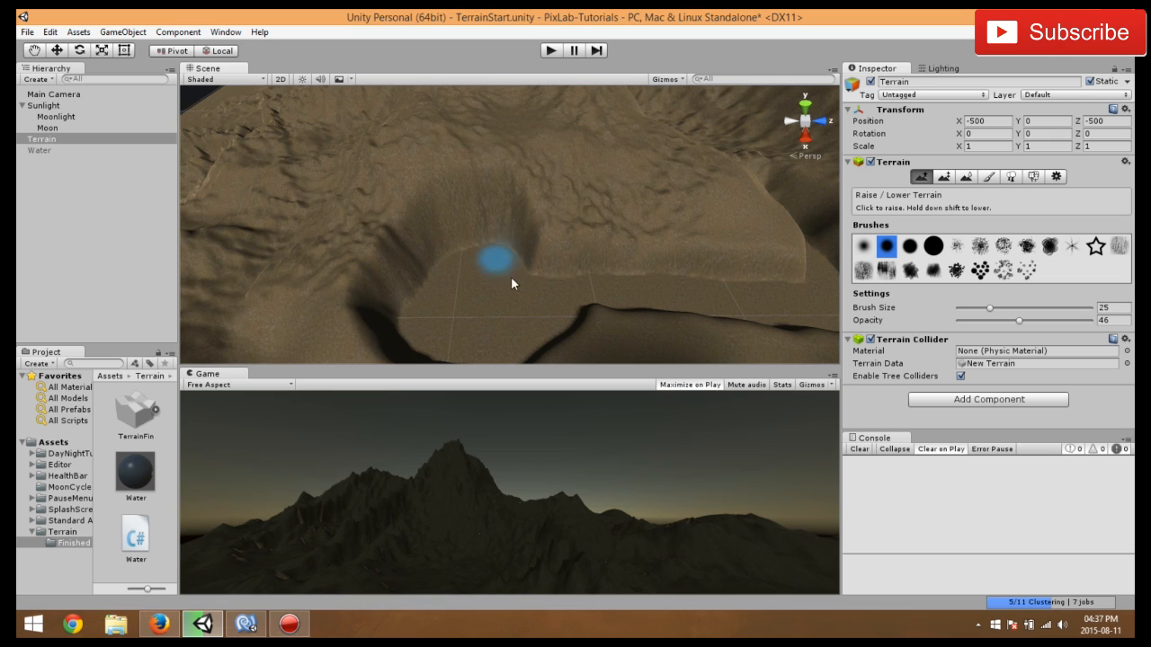
scroll(556, 284, down, 5)
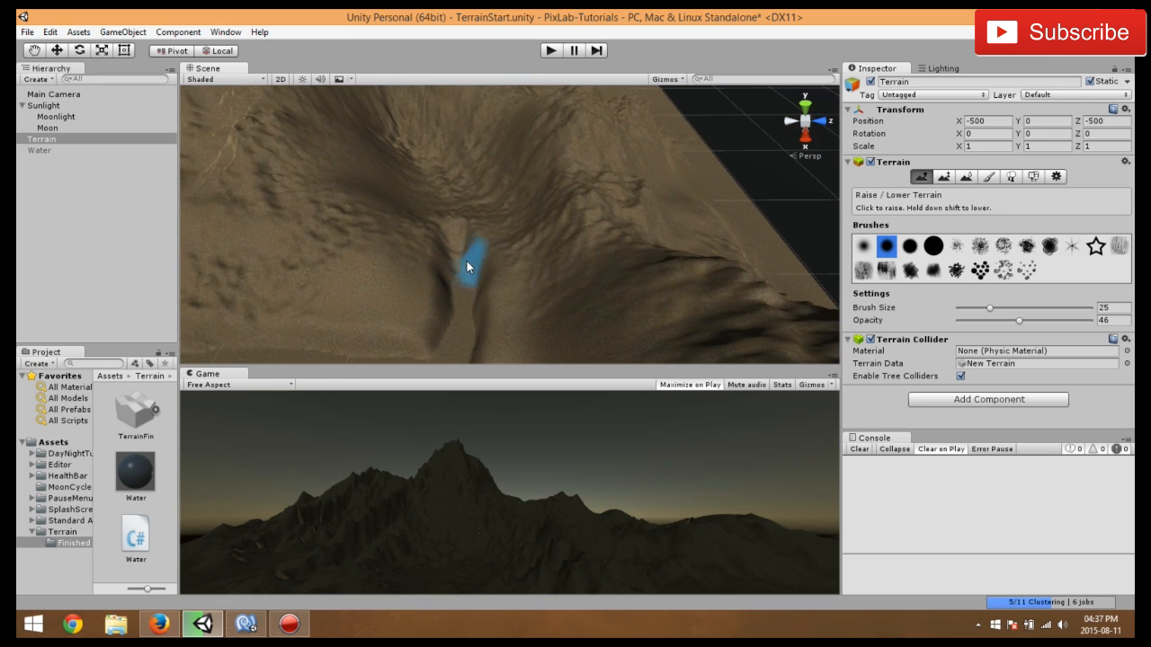
- Set the brush size to 13 and lower the terrain to carve a narrow winding channel on from the wide one through the valley
drag(989, 307, 974, 307)
middle_drag(465, 216, 479, 306)
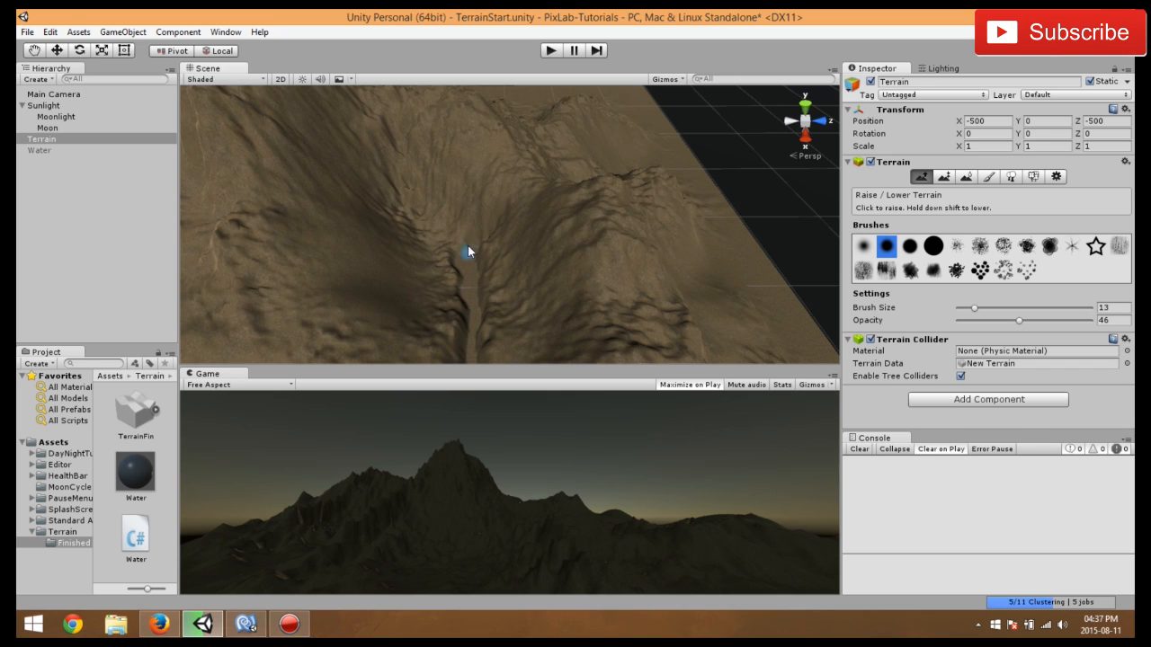
middle_drag(485, 220, 511, 238)
alt+drag(511, 239, 585, 258)
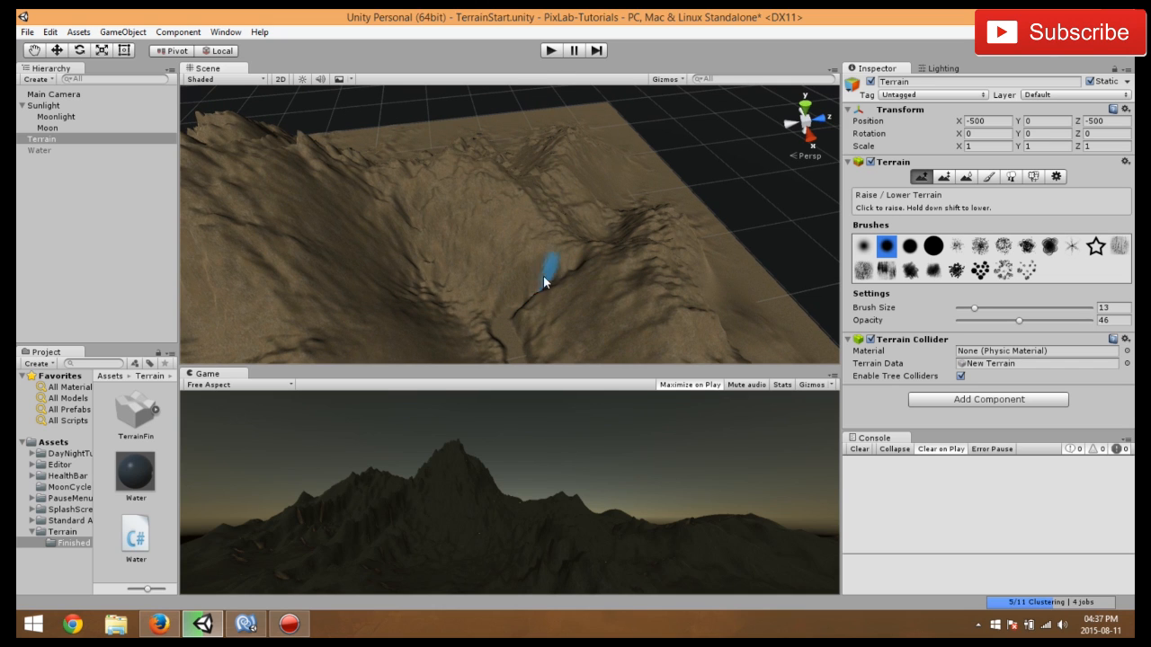
alt+drag(530, 289, 695, 334)
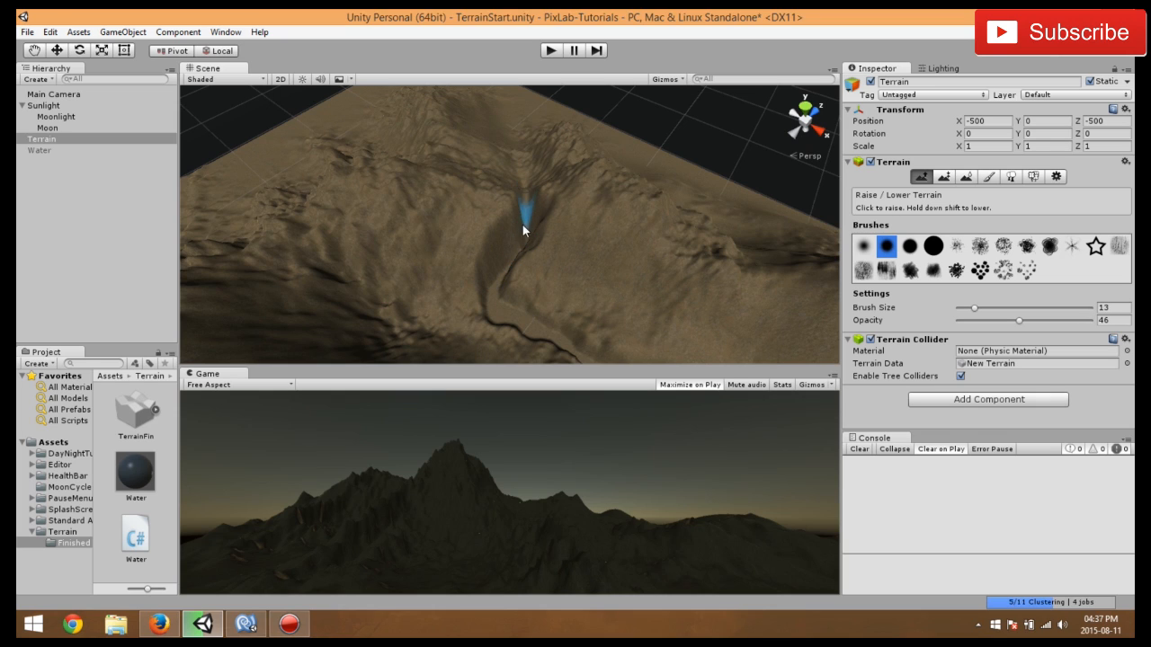
- Lower the steep upper section of the narrow channel with the size 13 brush to cut a gully up through the ridge
drag(525, 213, 478, 286)
mouse_move(530, 220)
mouse_down()
mouse_move(486, 304)
mouse_move(525, 202)
mouse_up()
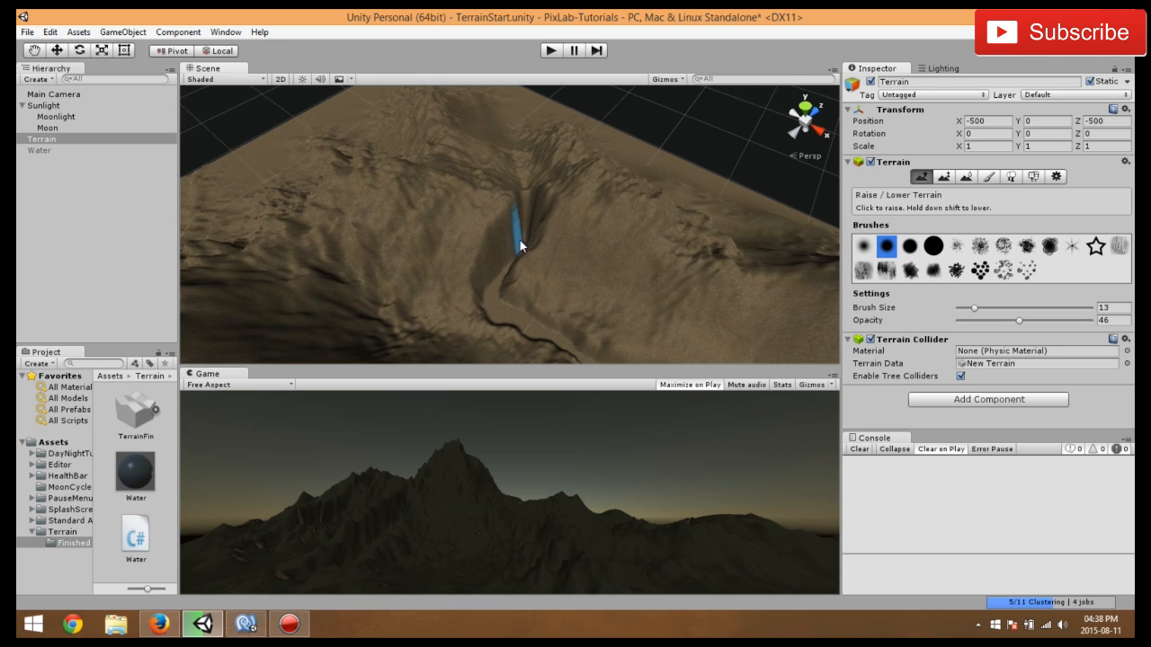
click(519, 242)
scroll(513, 244, down, 3)
scroll(491, 238, up, 3)
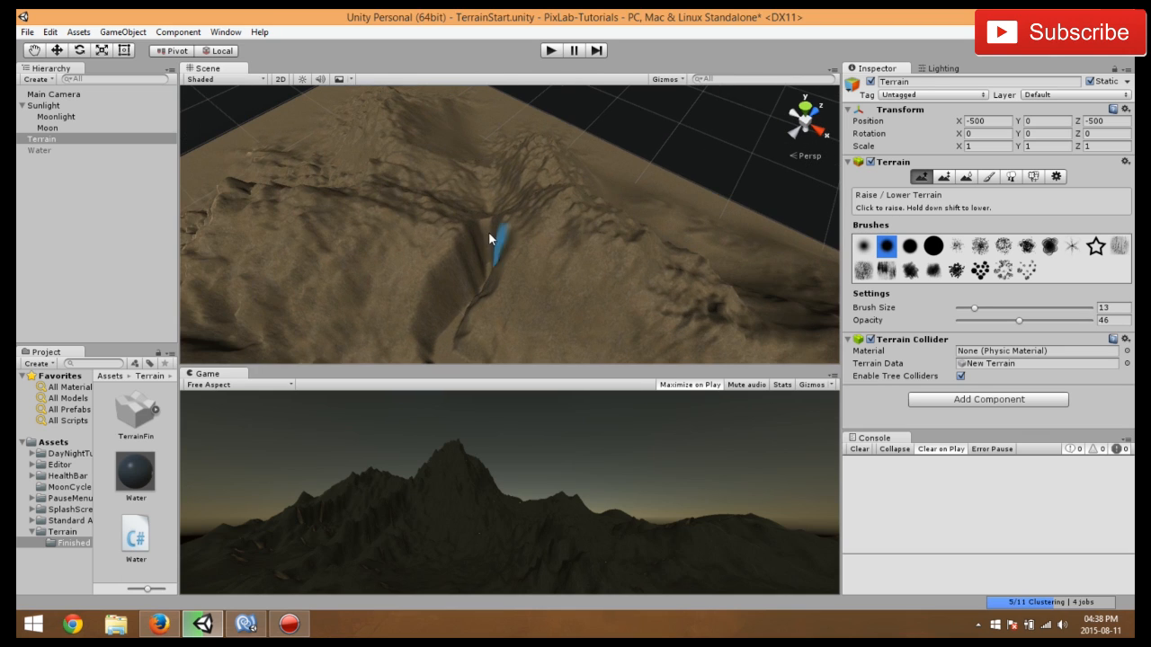
shift+drag(492, 207, 487, 232)
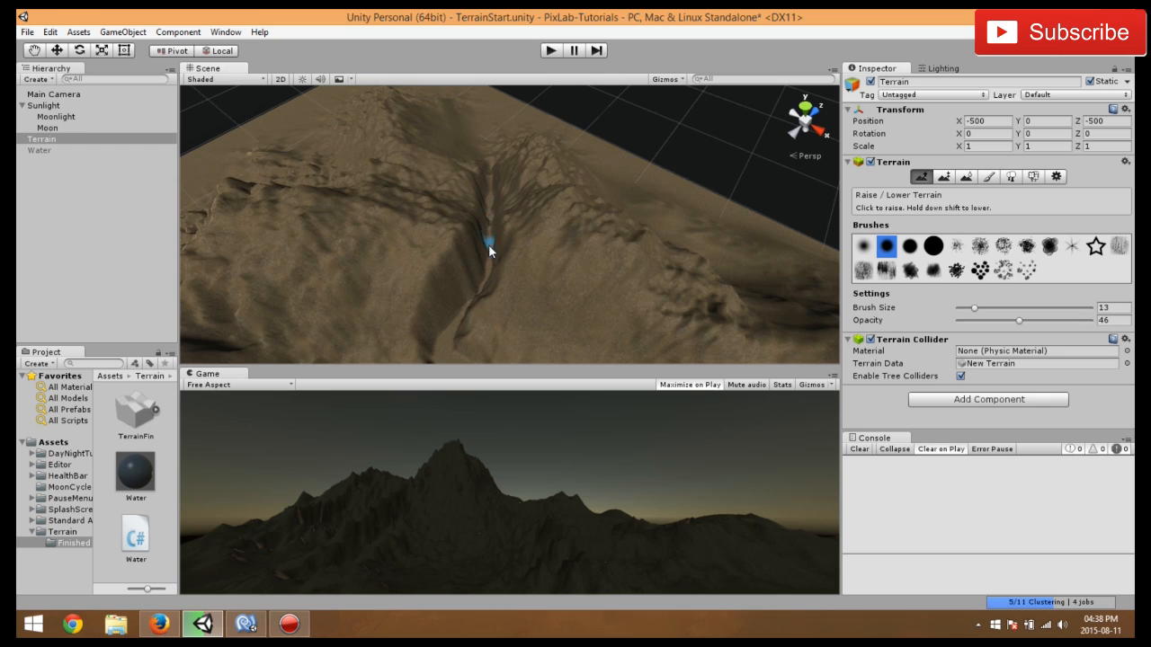
- Set the brush size to 22 and lower the terrain at the top and along the lower stretch of the narrow channel
drag(974, 307, 986, 310)
shift+drag(495, 148, 490, 170)
shift+drag(488, 265, 449, 339)
- Roughen the cliffs and ridge around the flat basin using the sixth brush, a speckled one, at size 22 and opacity 46
middle_drag(449, 339, 545, 297)
right_drag(545, 298, 477, 260)
mouse_move(476, 261)
middle_down()
mouse_move(420, 180)
mouse_move(422, 192)
middle_up()
scroll(424, 194, down, 5)
right_drag(423, 194, 458, 237)
middle_drag(458, 237, 408, 190)
scroll(409, 191, up, 5)
right_drag(435, 210, 407, 210)
middle_drag(406, 209, 617, 268)
scroll(612, 267, up, 5)
scroll(598, 268, up, 1)
scroll(598, 268, down, 3)
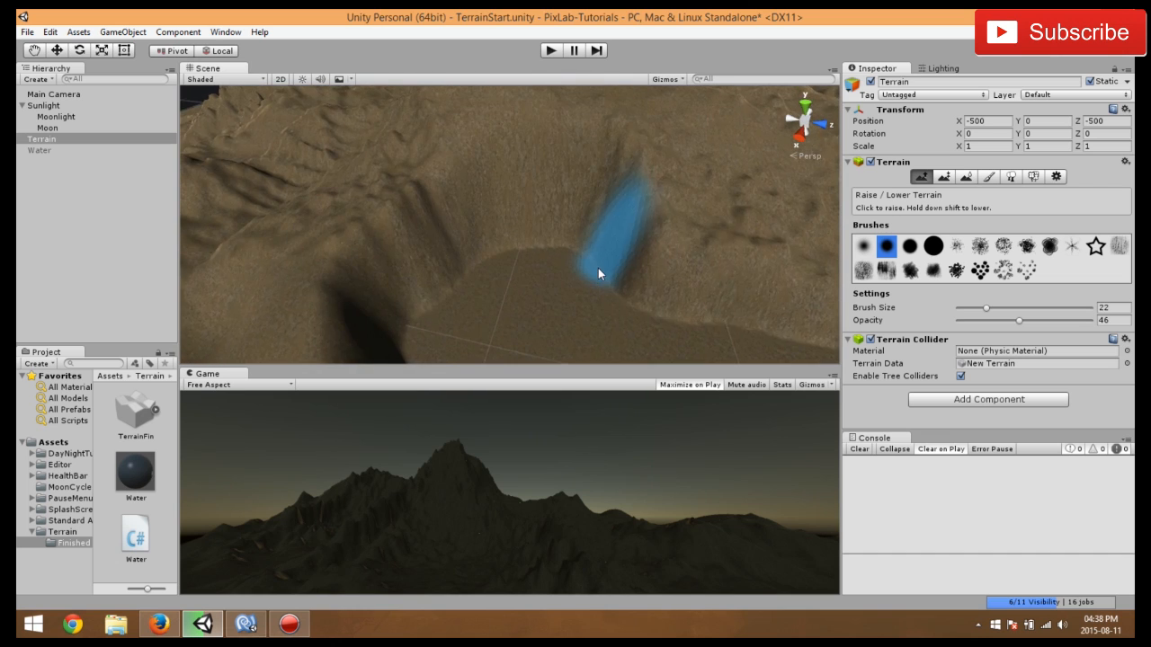
click(980, 247)
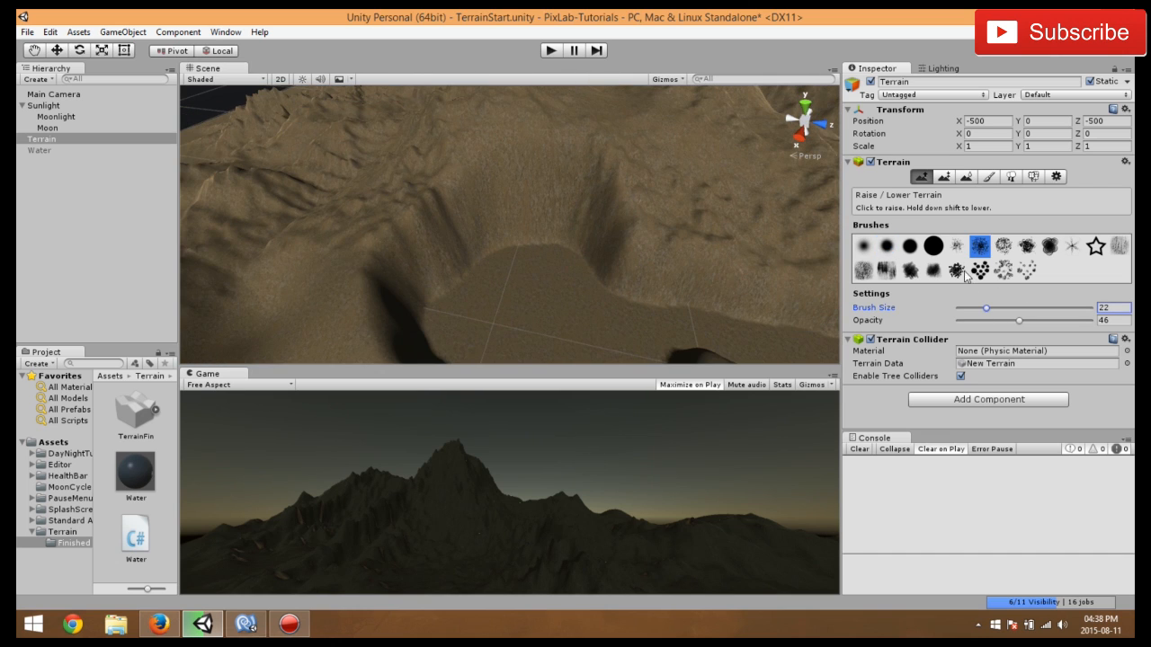
scroll(531, 207, up, 2)
mouse_move(479, 207)
mouse_down()
mouse_move(467, 208)
mouse_move(570, 182)
mouse_move(437, 216)
mouse_move(439, 167)
mouse_move(576, 135)
mouse_move(654, 213)
mouse_move(705, 223)
mouse_move(545, 175)
mouse_move(366, 254)
mouse_move(474, 218)
mouse_up()
scroll(473, 212, down, 5)
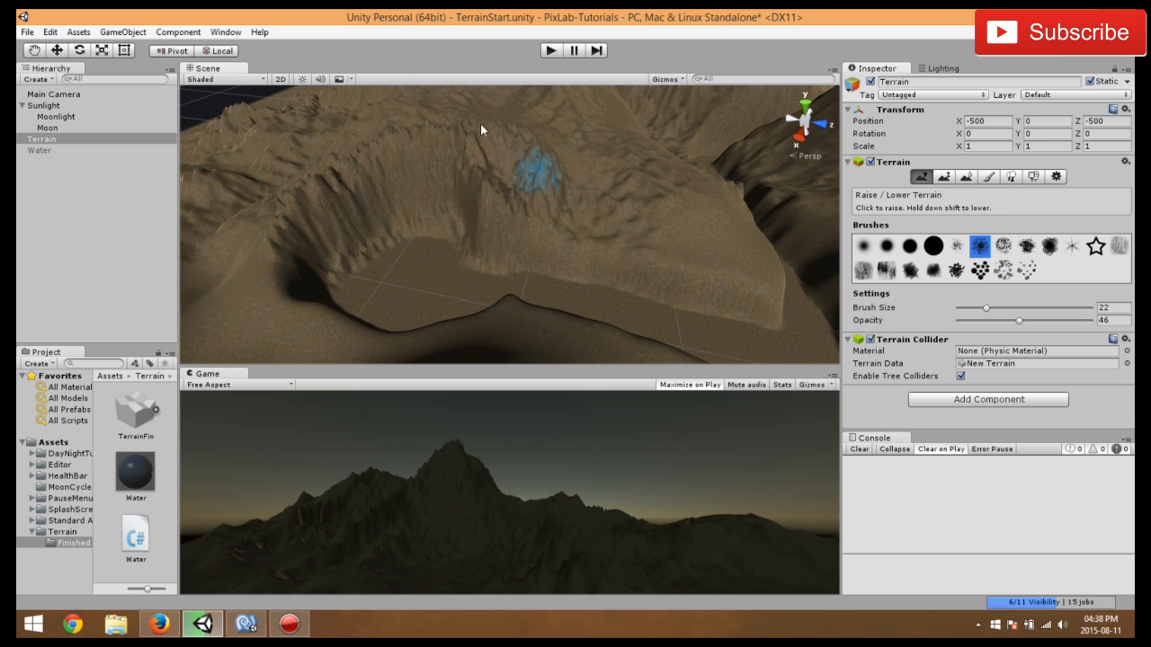
scroll(553, 203, down, 3)
mouse_move(583, 232)
mouse_down()
mouse_move(657, 251)
mouse_move(563, 223)
mouse_up()
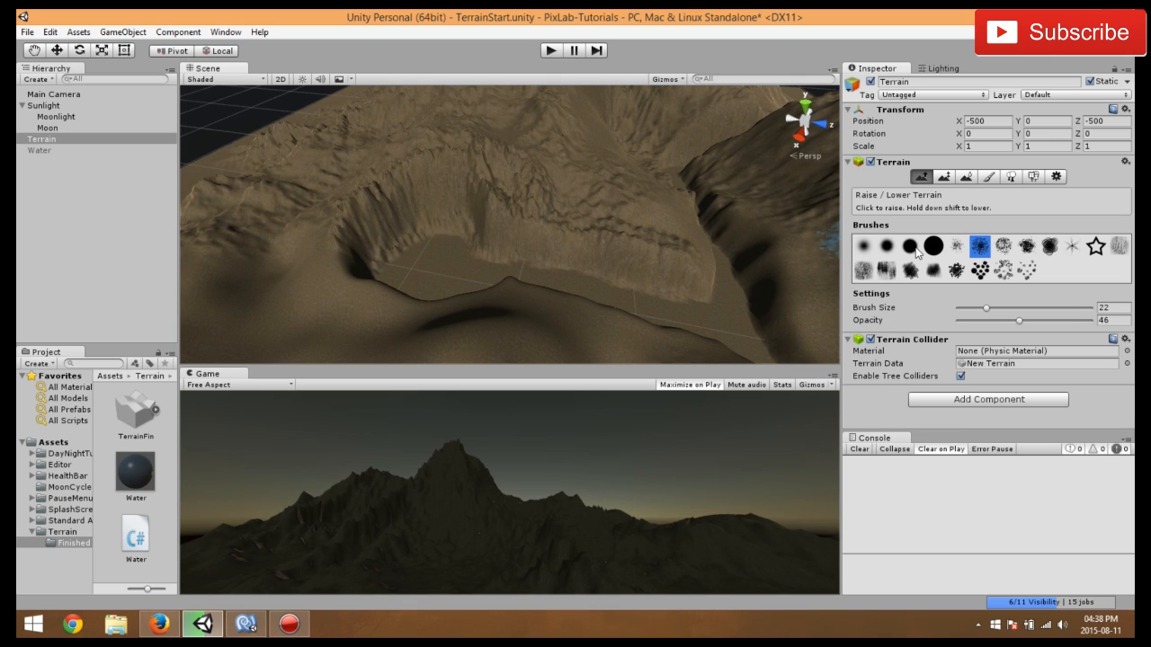
- Try Smooth Height with the third round brush at opacity 85 beside the basin, and raise a bump on that slope with Raise / Lower Terrain
click(956, 246)
alt+drag(534, 252, 410, 231)
middle_drag(410, 231, 499, 245)
alt+drag(499, 245, 450, 238)
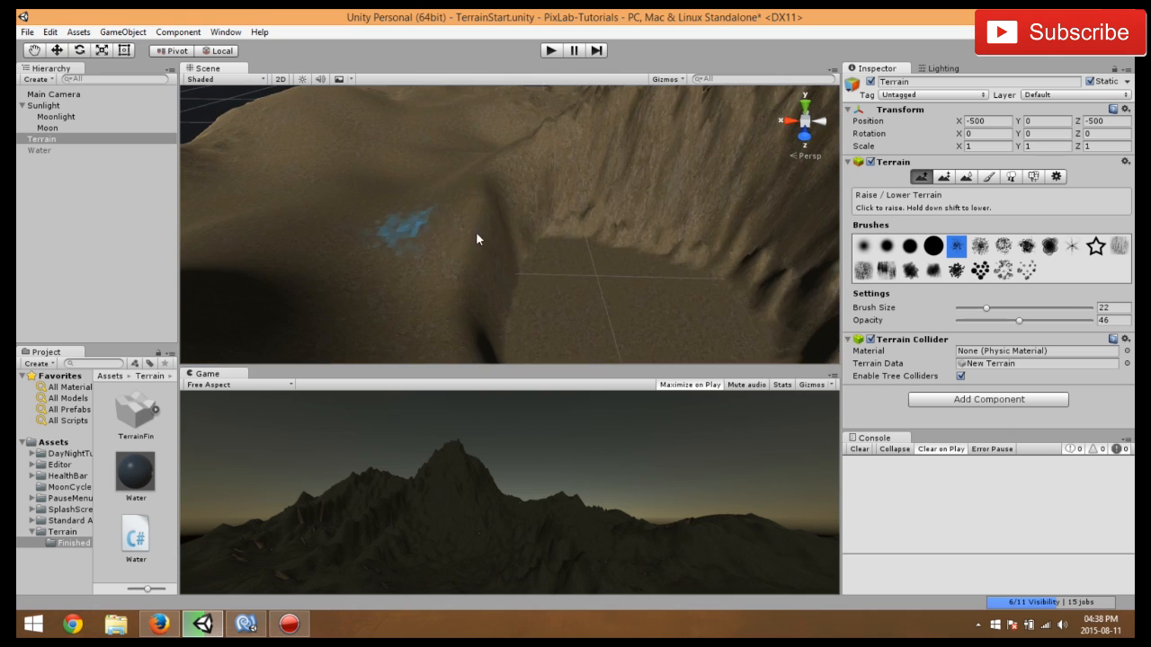
scroll(451, 234, down, 3)
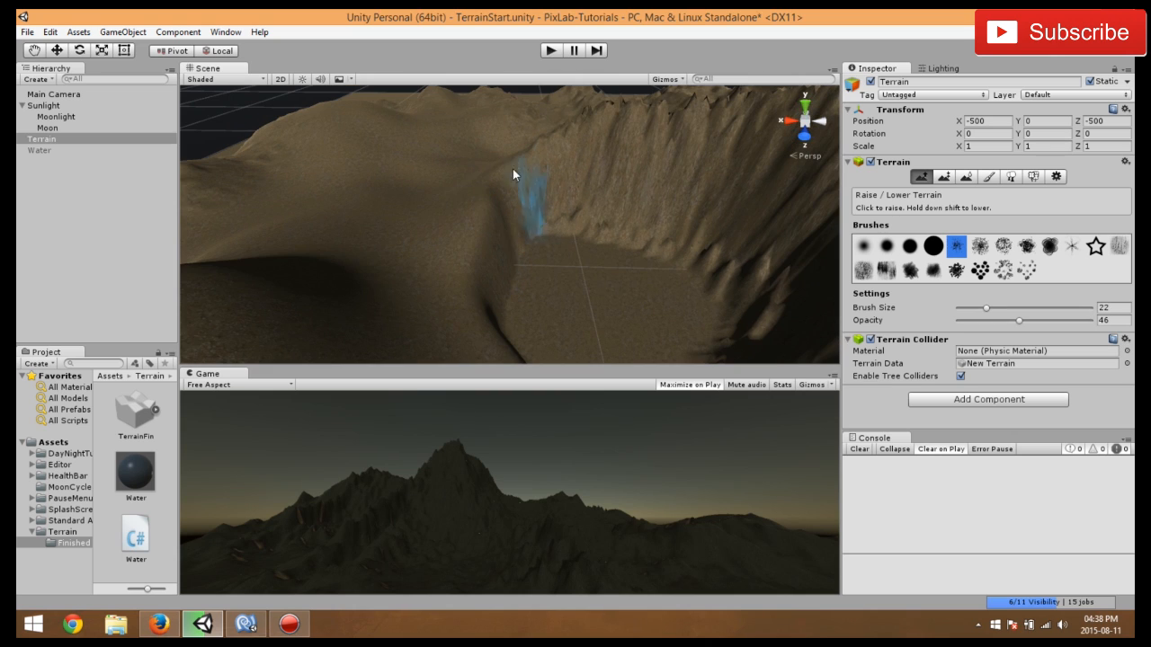
click(990, 177)
click(967, 177)
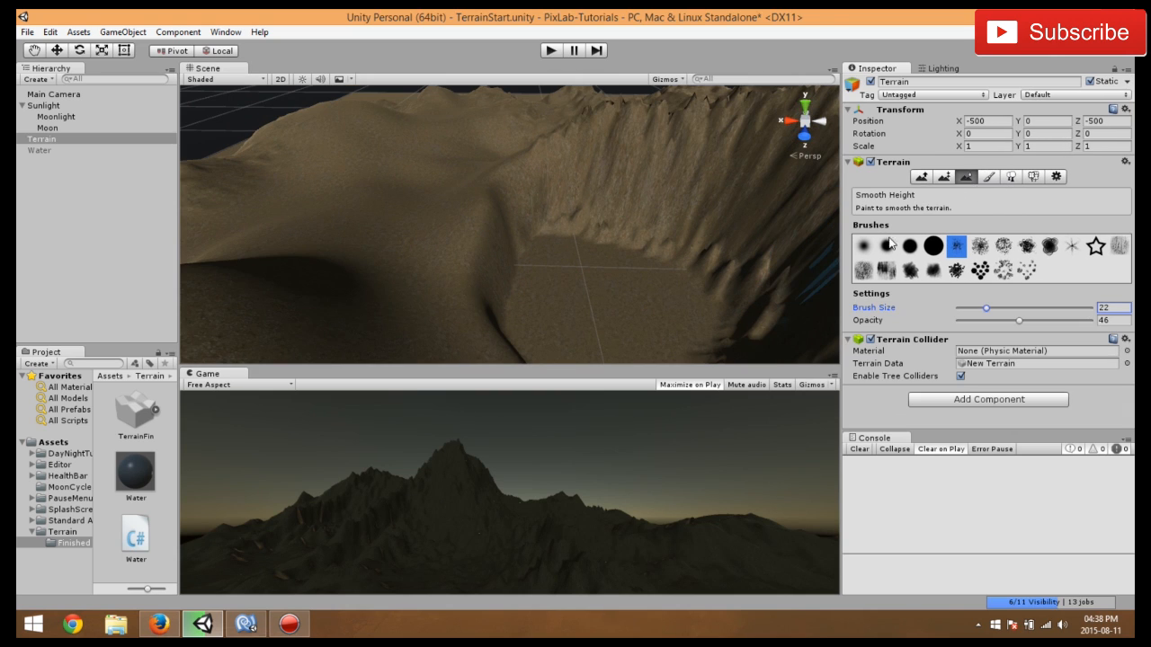
click(933, 245)
click(910, 245)
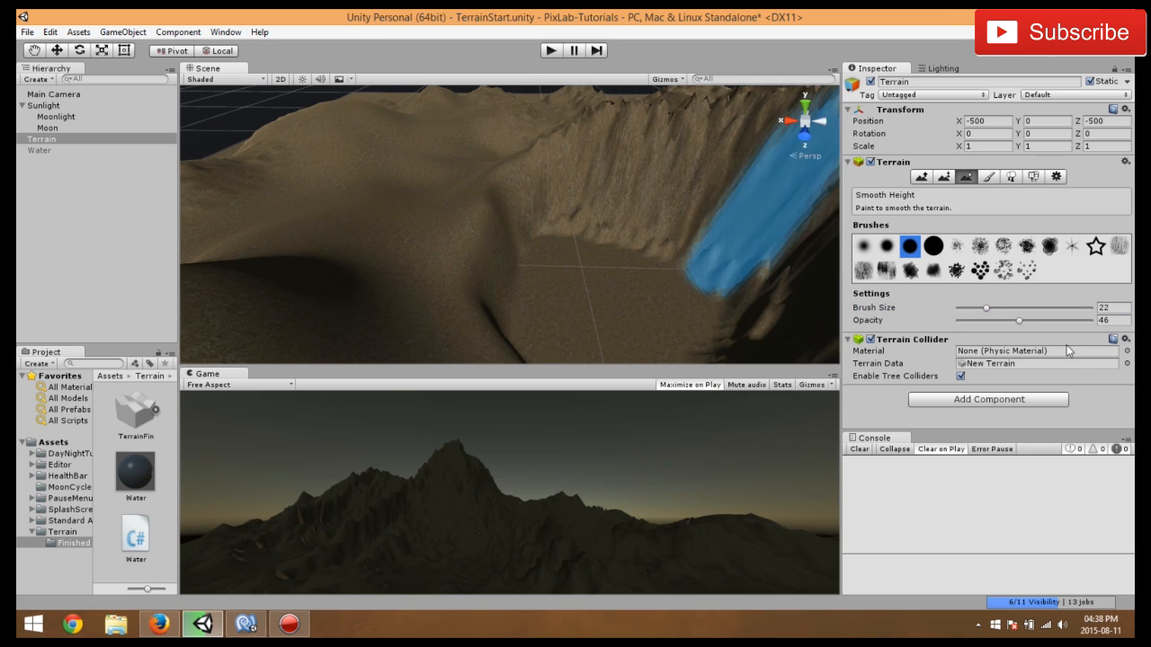
drag(1017, 320, 1070, 320)
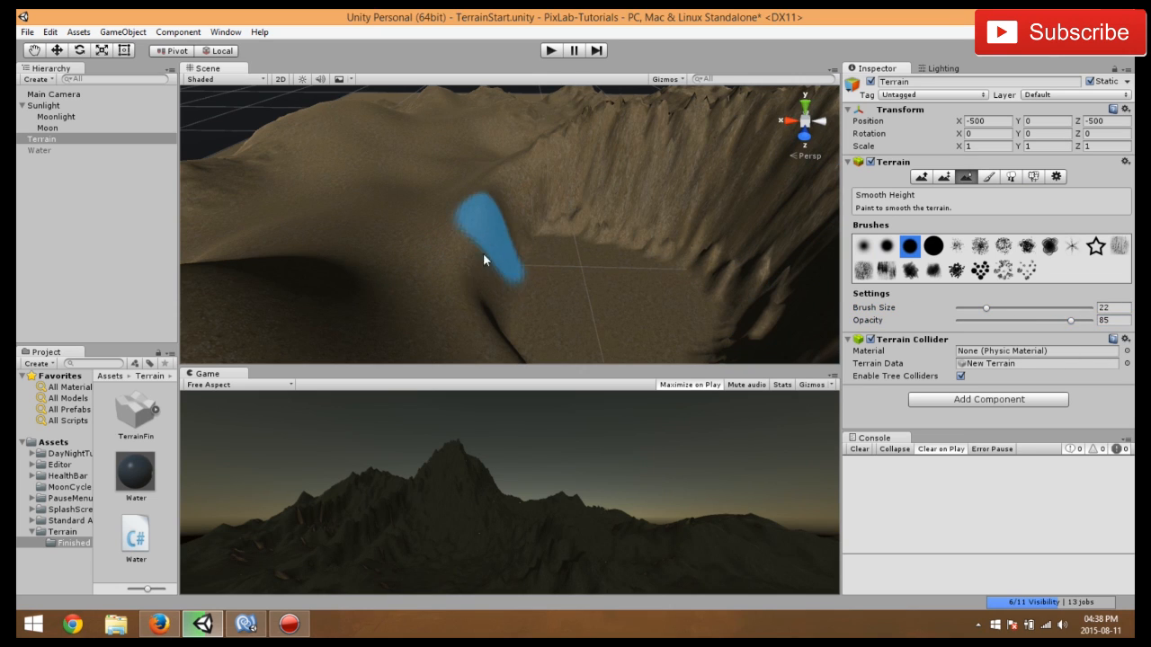
click(921, 177)
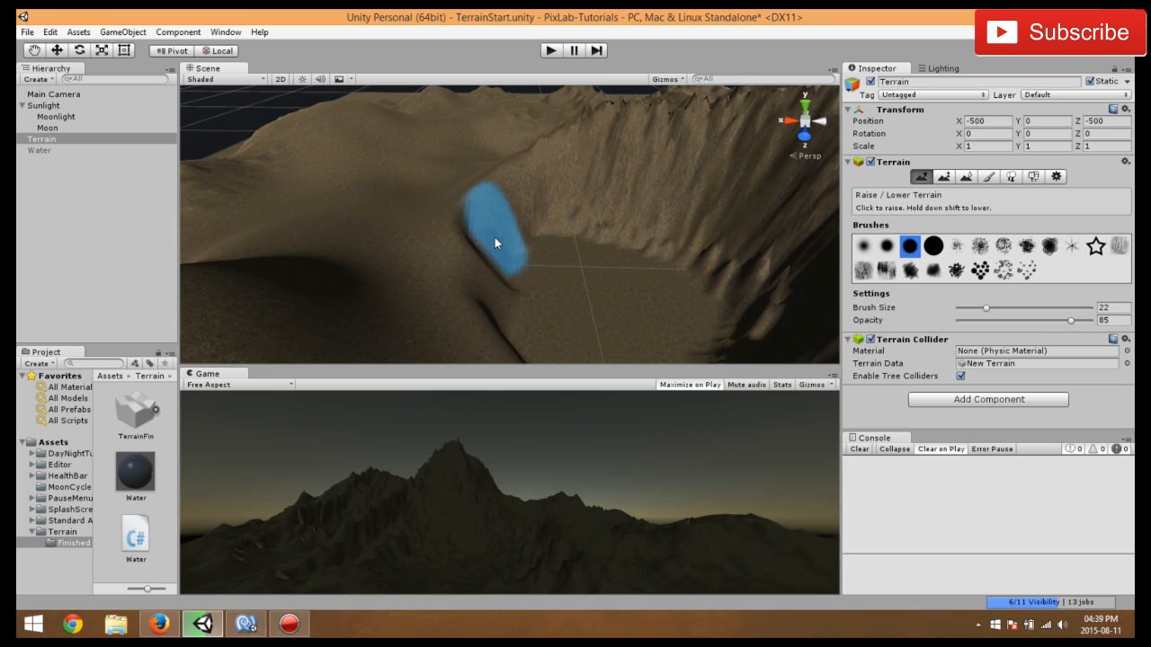
- Raise soft mounds along the basin's low bank with the softest round brush at size 22 and opacity 12
drag(1066, 321, 962, 321)
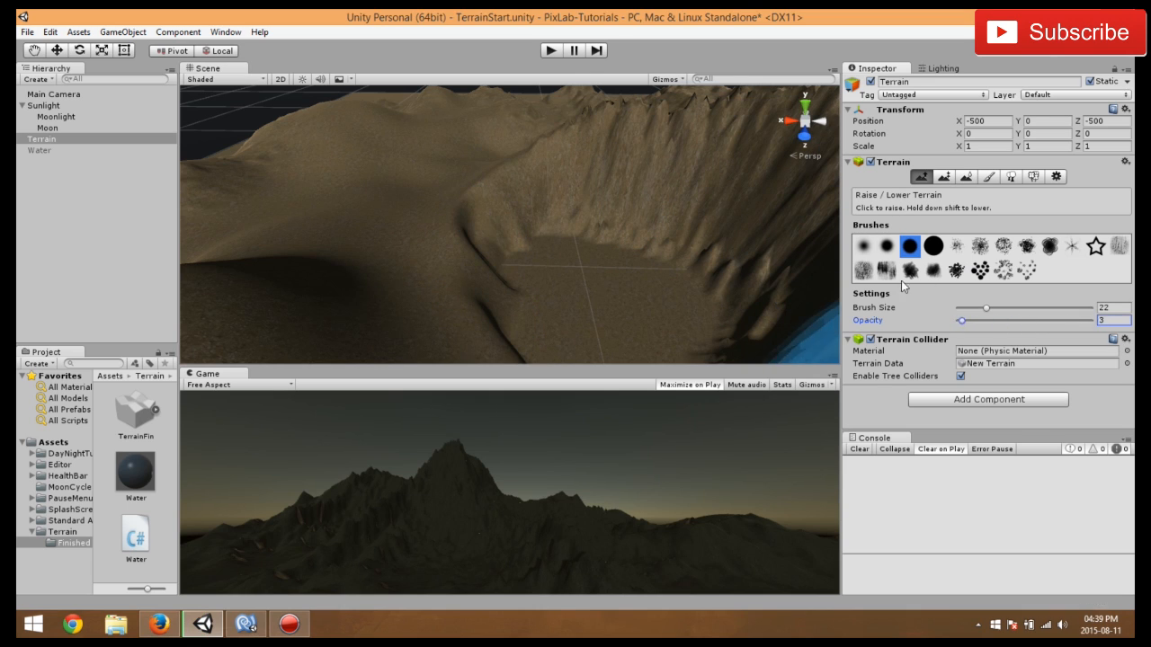
click(863, 249)
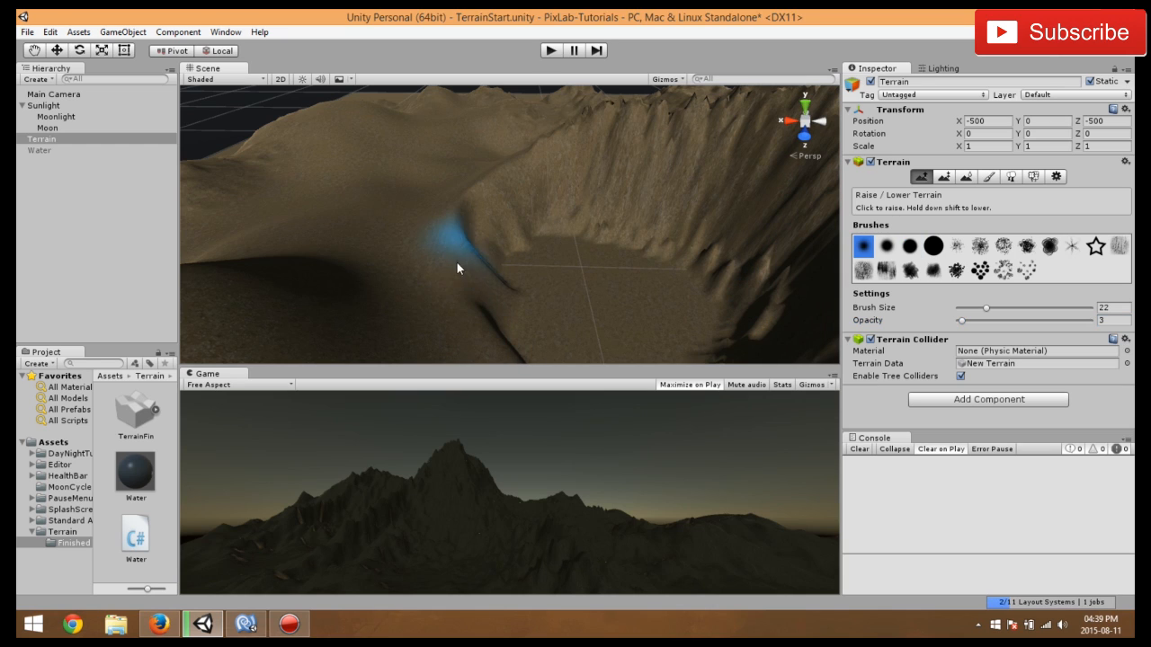
drag(962, 321, 973, 322)
mouse_move(487, 289)
mouse_down()
mouse_move(467, 269)
mouse_move(472, 241)
mouse_move(467, 264)
mouse_move(457, 246)
mouse_move(485, 228)
mouse_move(470, 202)
mouse_move(456, 304)
mouse_move(468, 346)
mouse_move(487, 356)
mouse_up()
right_drag(506, 307, 390, 183)
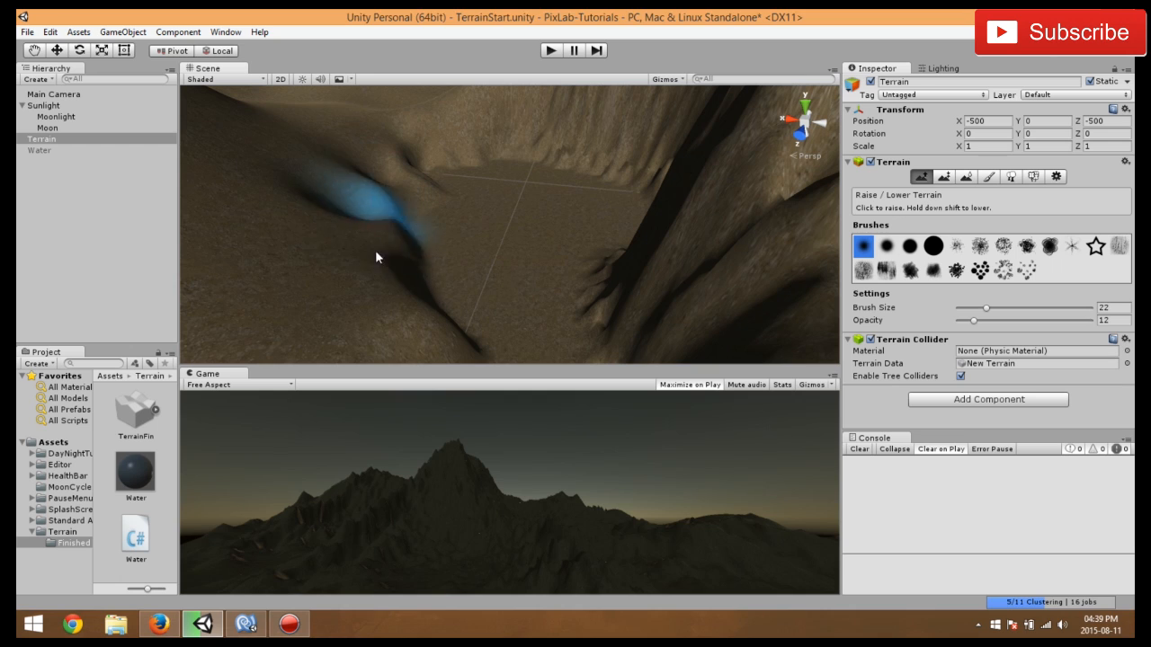
mouse_move(382, 267)
mouse_down()
mouse_move(380, 162)
mouse_move(303, 166)
mouse_up()
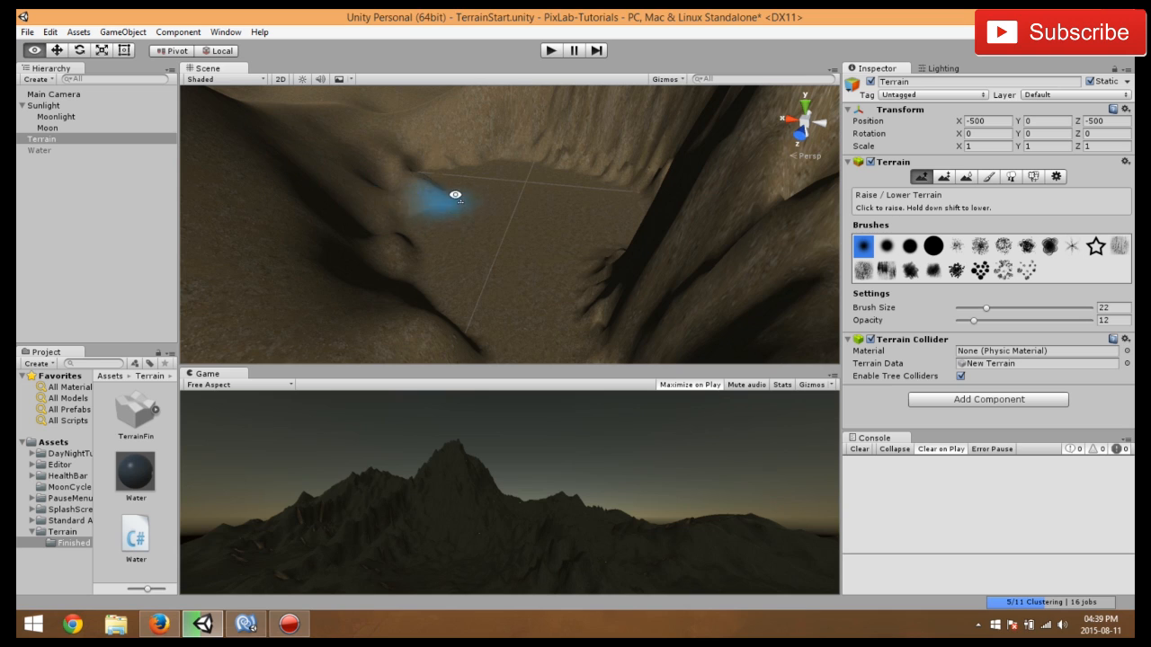
mouse_move(407, 206)
mouse_down()
mouse_move(397, 294)
mouse_move(414, 239)
mouse_move(422, 351)
mouse_move(274, 147)
mouse_move(224, 223)
mouse_move(358, 178)
mouse_up()
middle_drag(358, 178, 493, 259)
mouse_move(492, 259)
mouse_down()
mouse_move(443, 236)
mouse_move(430, 242)
mouse_move(494, 205)
mouse_up()
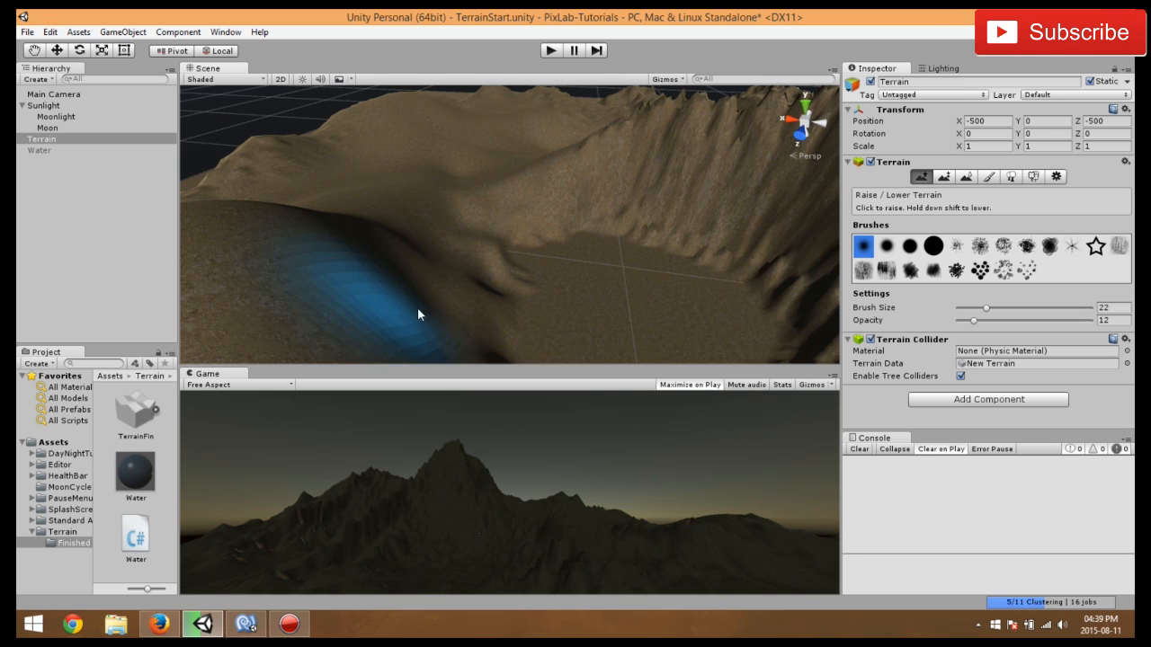
- Examine the mounds around the basin and the terrain's outer slopes from several sides
alt+drag(418, 311, 437, 285)
middle_drag(437, 285, 578, 239)
right_drag(578, 239, 639, 264)
middle_drag(639, 264, 565, 272)
right_drag(565, 273, 612, 239)
middle_drag(611, 239, 419, 224)
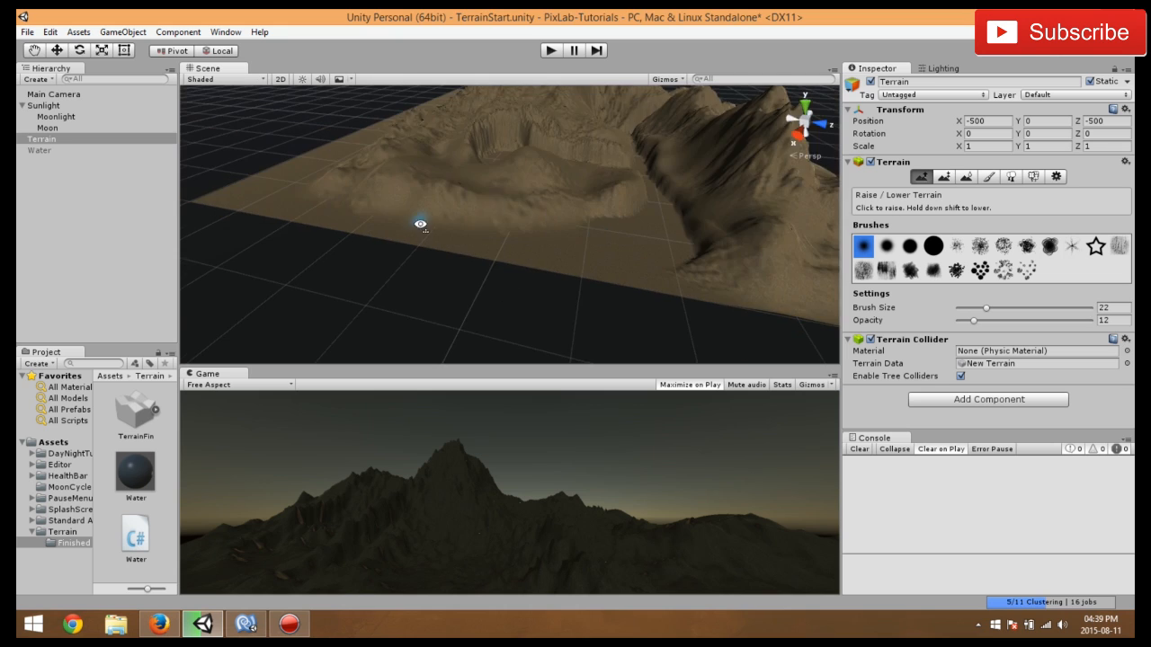
right_drag(419, 224, 519, 226)
mouse_move(519, 226)
middle_down()
mouse_move(508, 252)
mouse_move(530, 248)
middle_up()
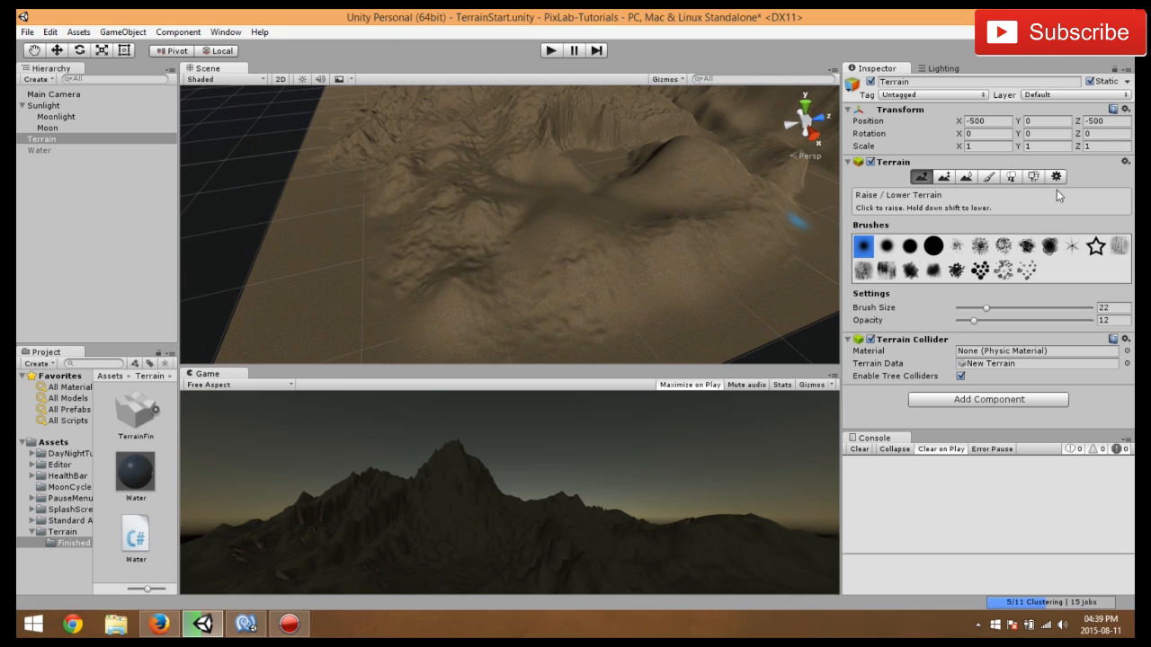
- Raise a tall pointed peak on the flat ground near the terrain's edge using the thin star-shaped brush at size 34 and opacity 43
click(956, 270)
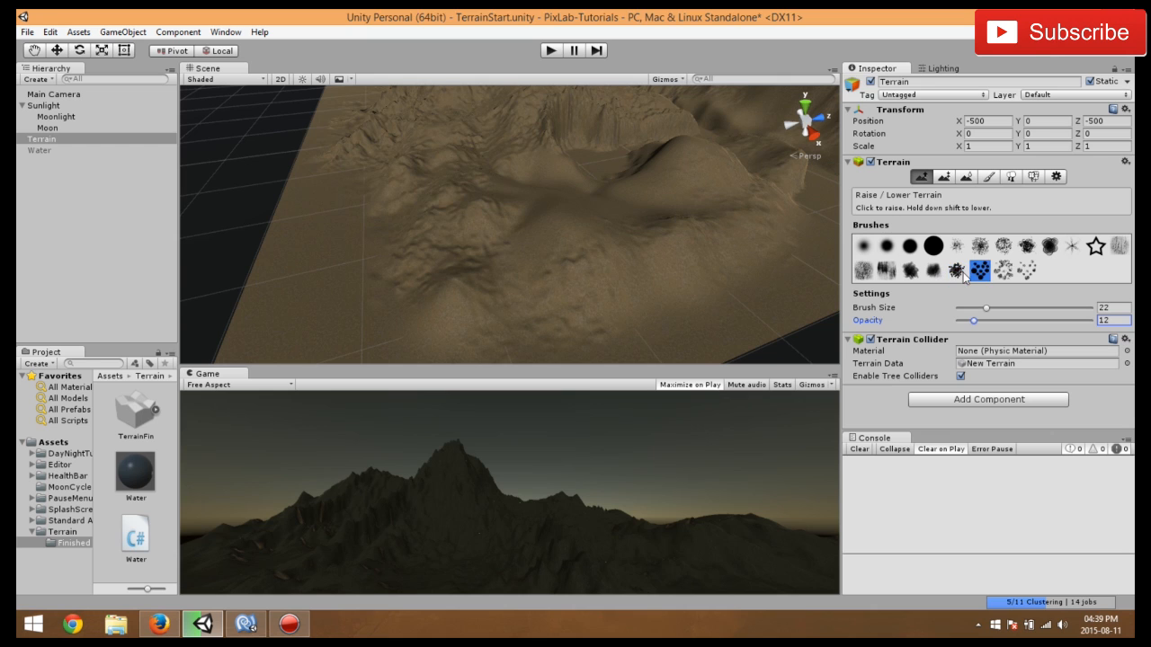
click(910, 269)
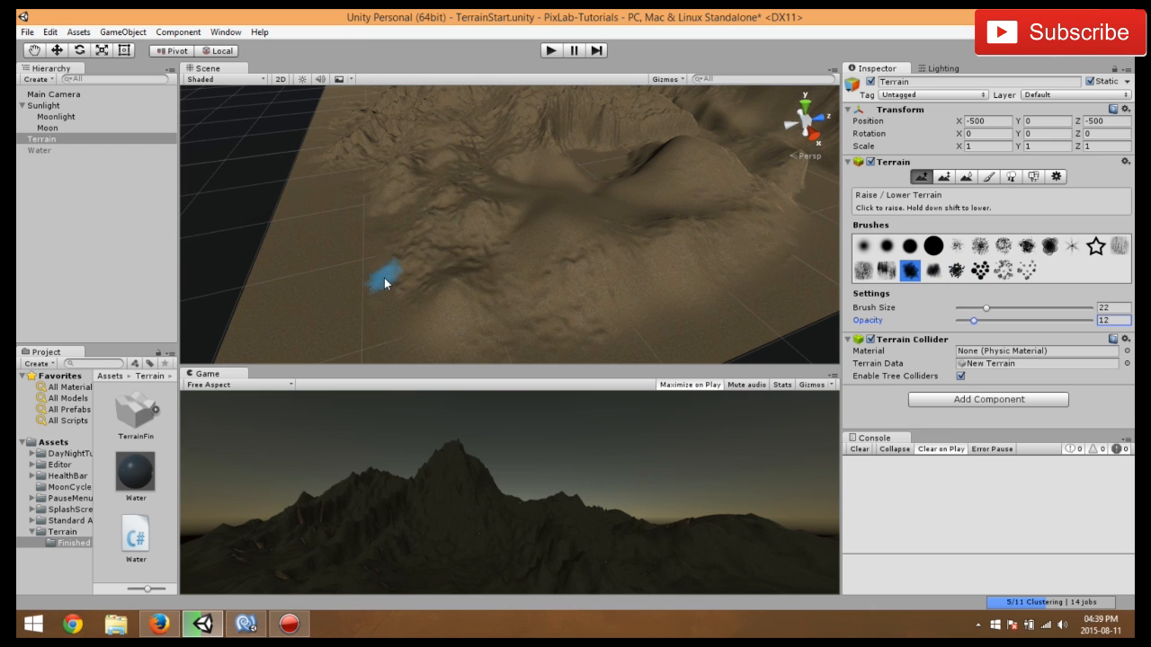
scroll(404, 269, up, 4)
middle_drag(585, 257, 558, 303)
alt+drag(360, 240, 609, 254)
scroll(585, 244, up, 5)
mouse_move(491, 248)
middle_down()
mouse_move(586, 245)
mouse_move(608, 224)
mouse_move(432, 172)
middle_up()
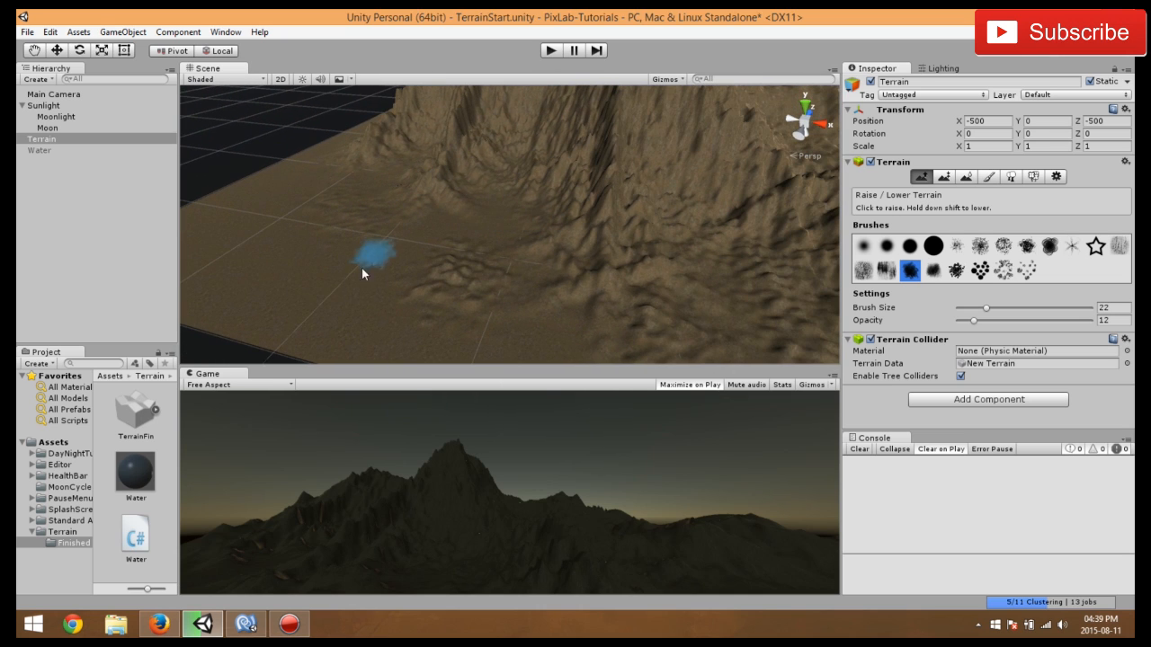
click(1071, 245)
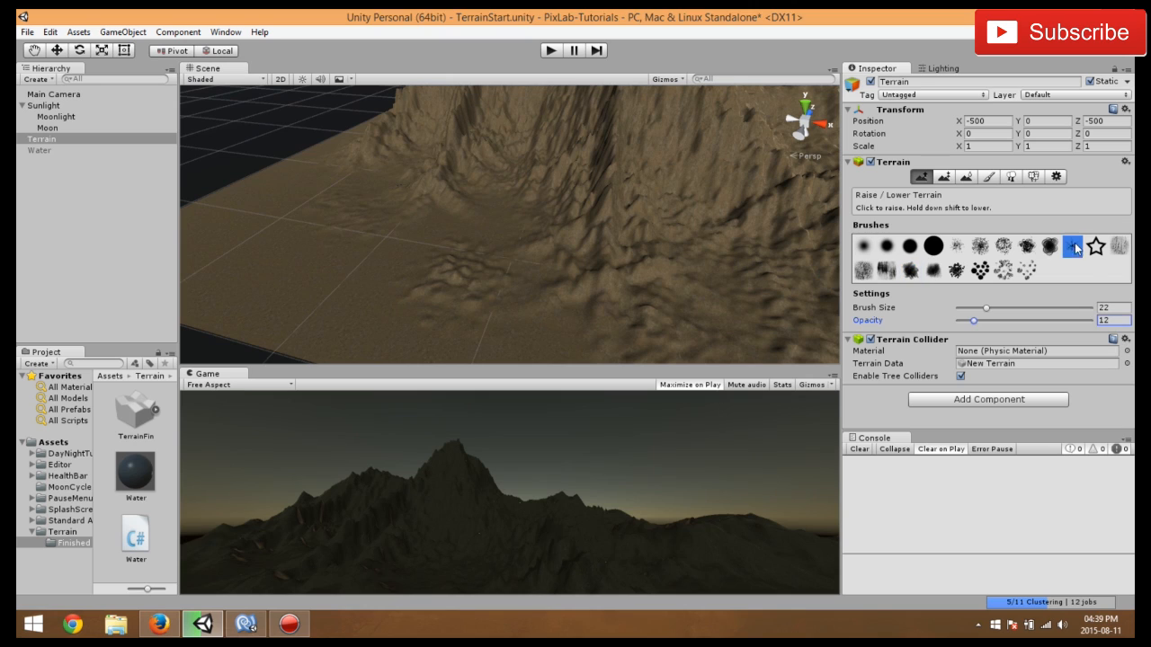
drag(989, 311, 1014, 321)
drag(351, 247, 340, 237)
alt+drag(403, 303, 495, 294)
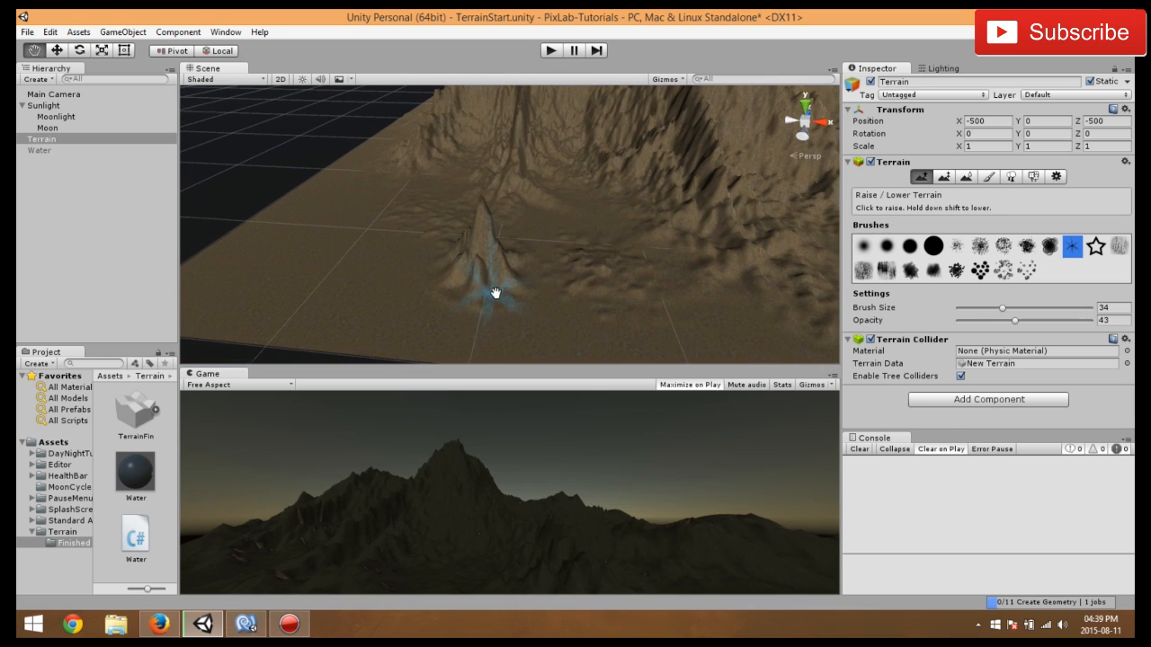
- Set the brush size to 20 and raise a cluster of smaller pointed peaks across the flat corner of the terrain
click(384, 268)
drag(938, 314, 654, 276)
drag(379, 272, 382, 258)
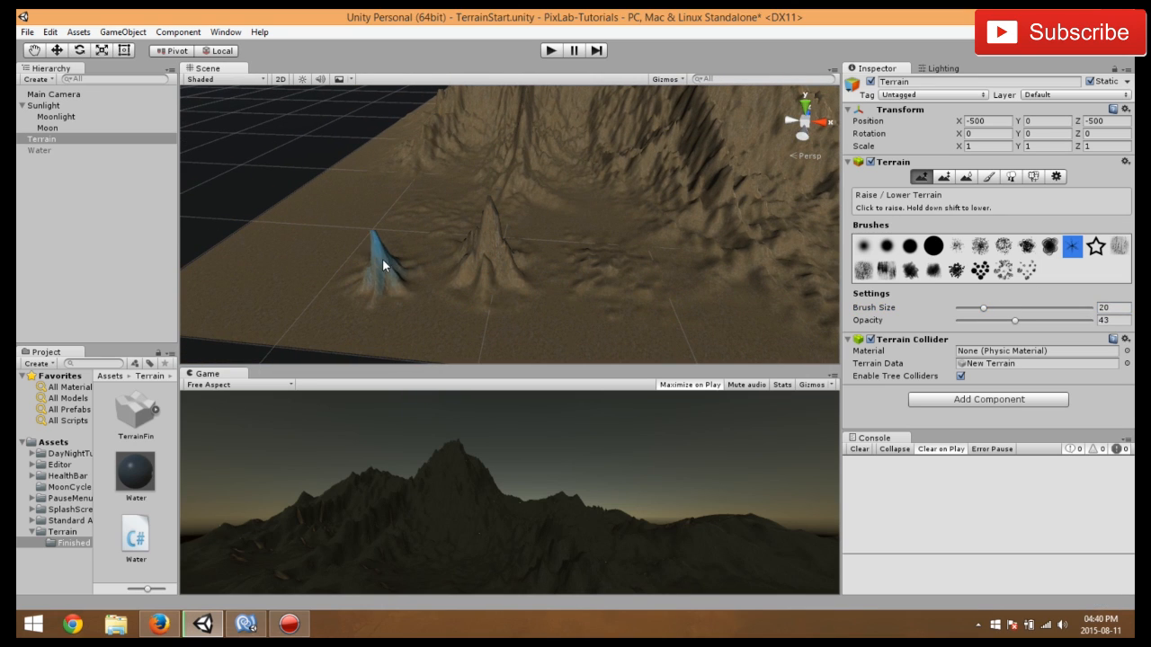
mouse_move(426, 301)
alt+mouse_down()
mouse_move(564, 210)
mouse_move(546, 218)
alt+mouse_up()
mouse_move(501, 275)
mouse_down()
mouse_move(488, 297)
mouse_move(505, 296)
mouse_move(487, 283)
mouse_up()
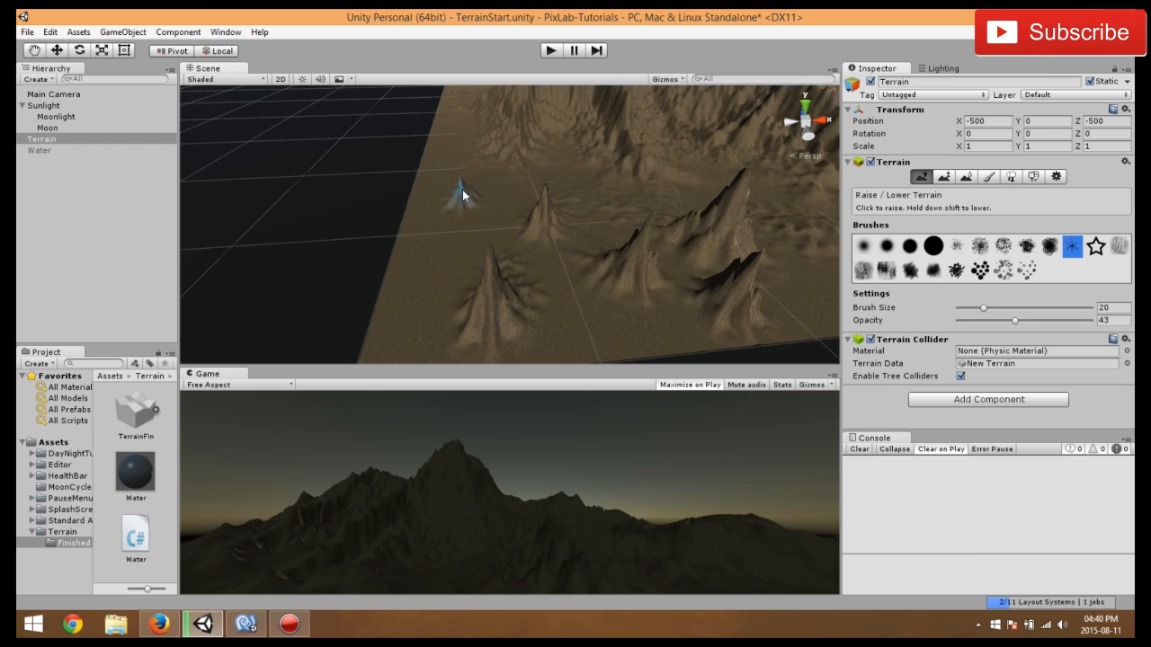
- Look over the pointed peaks and the whole sculpted terrain, and save the TerrainStart scene
alt+drag(459, 187, 451, 255)
middle_drag(452, 254, 386, 251)
scroll(395, 255, up, 4)
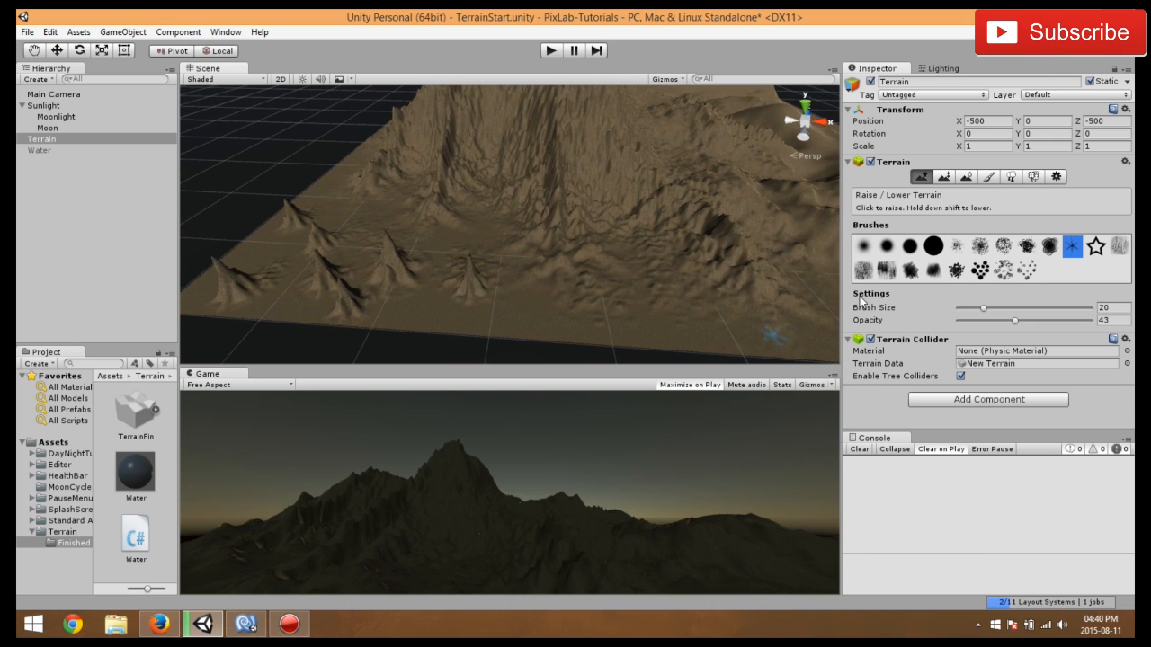
scroll(568, 251, down, 3)
alt+drag(569, 251, 478, 267)
middle_drag(457, 240, 540, 234)
scroll(615, 243, down, 3)
scroll(601, 225, down, 3)
scroll(488, 223, up, 2)
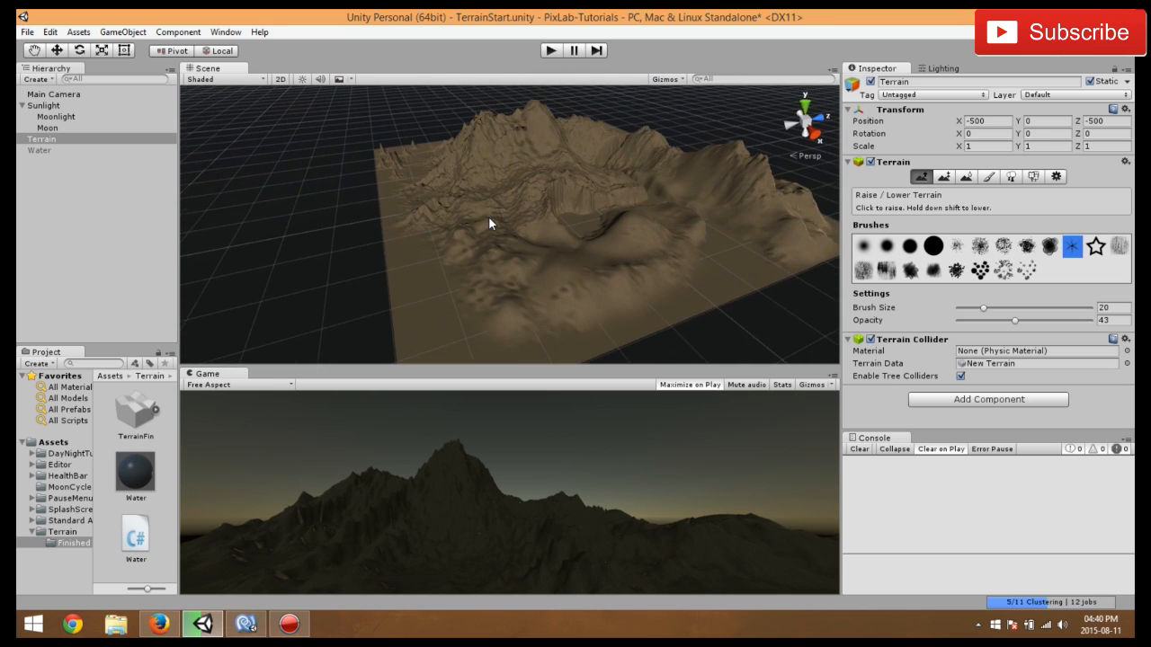
key(ctrl+s)
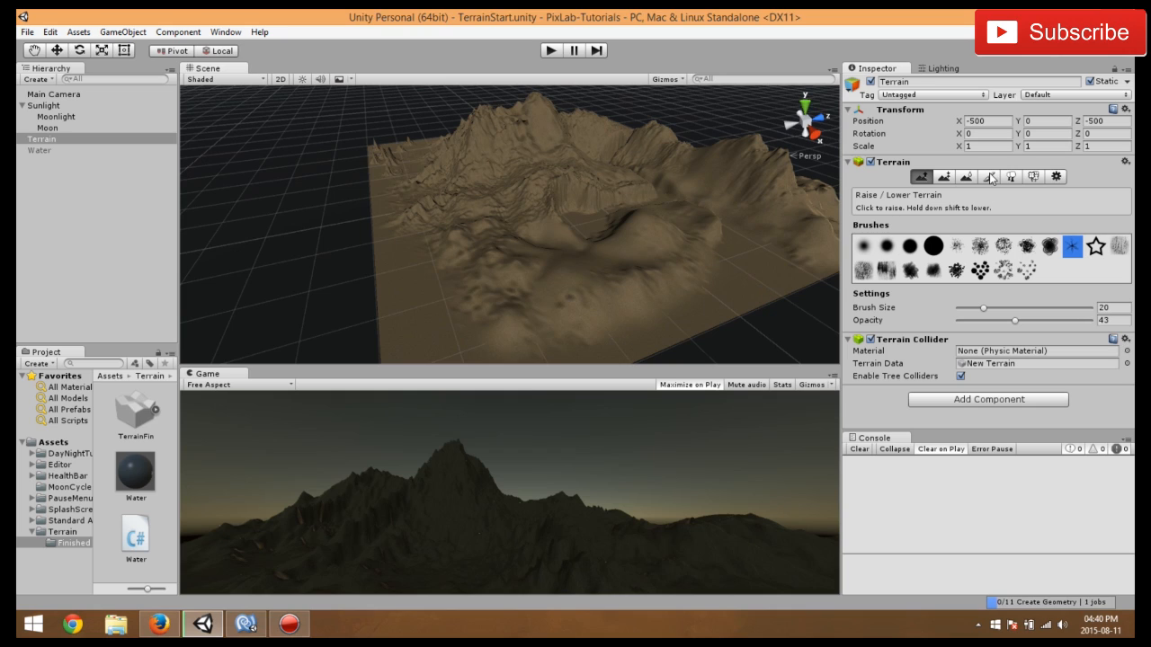
- Start adding a new terrain paint texture with CliffAlbedoSpecular as its albedo map
click(996, 181)
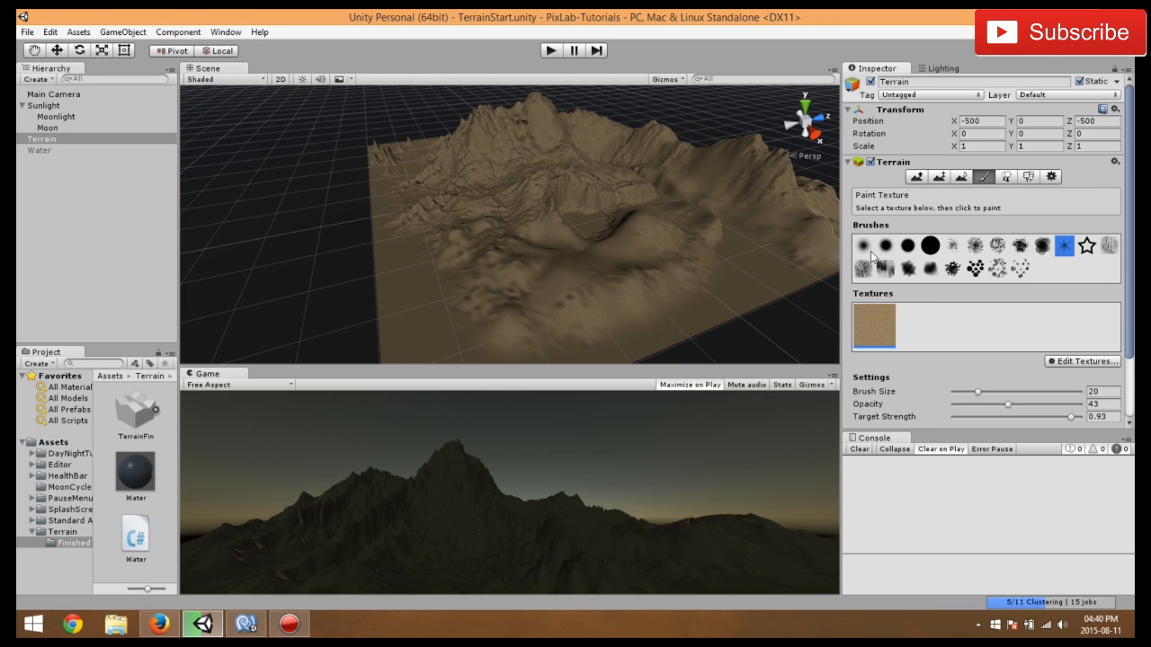
click(1087, 362)
click(1074, 364)
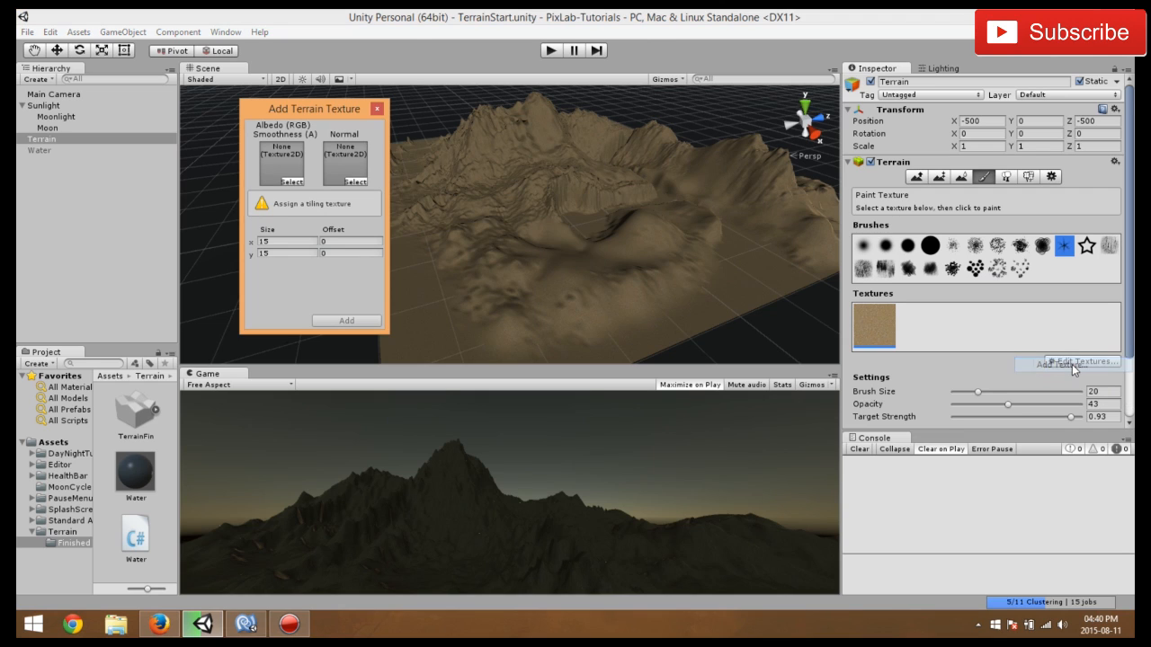
click(289, 183)
drag(445, 97, 446, 121)
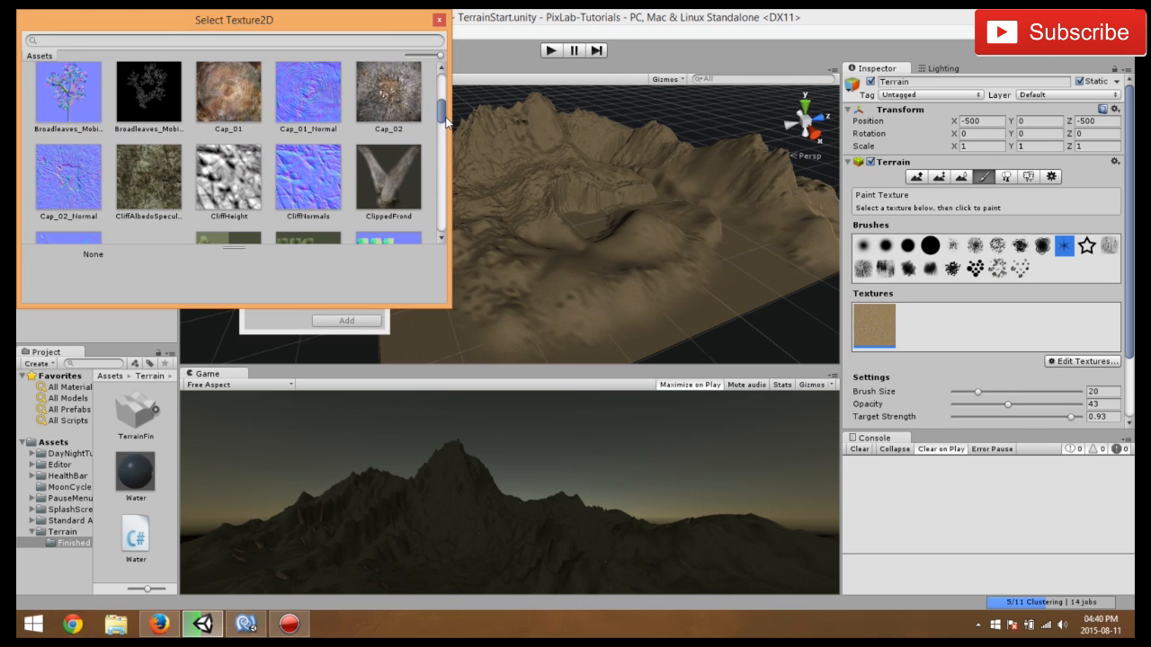
click(157, 193)
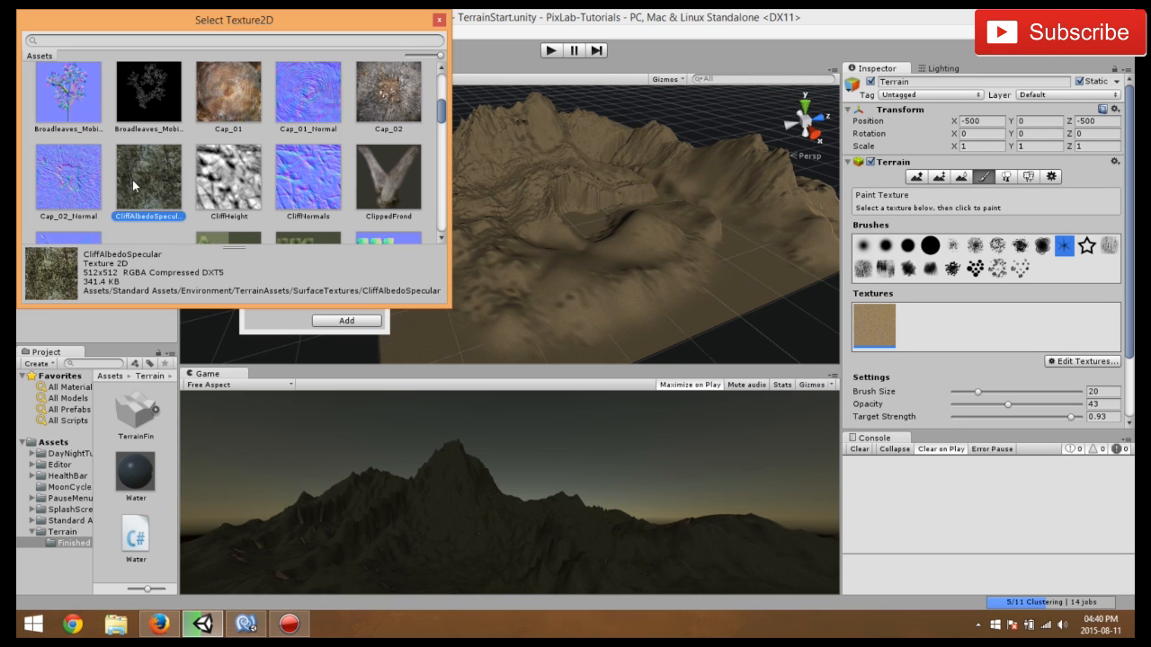
double_click(133, 178)
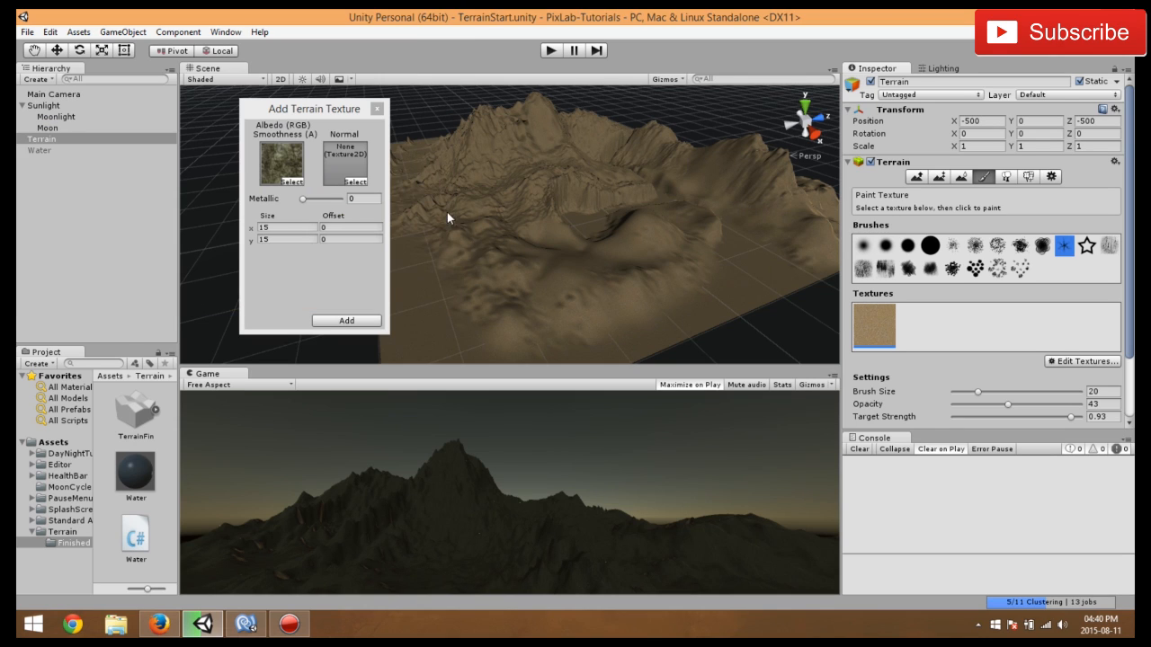
- Assign CliffNormals as the normal map, set the texture's tile size to 50, and add it to the terrain
click(356, 181)
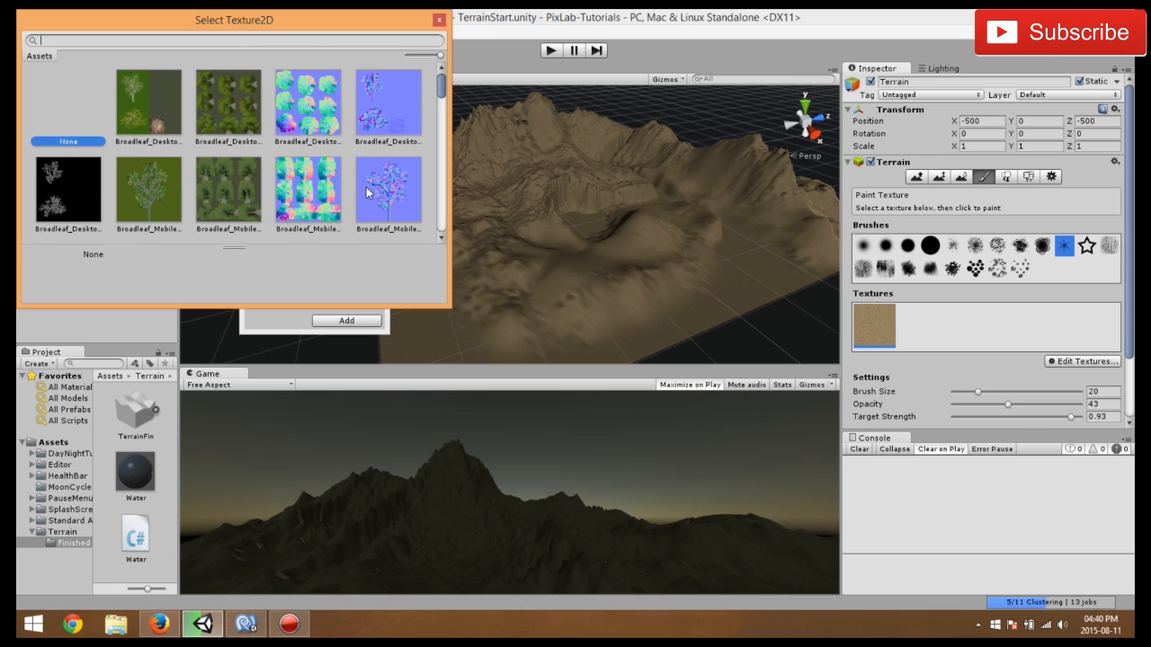
scroll(364, 185, down, 6)
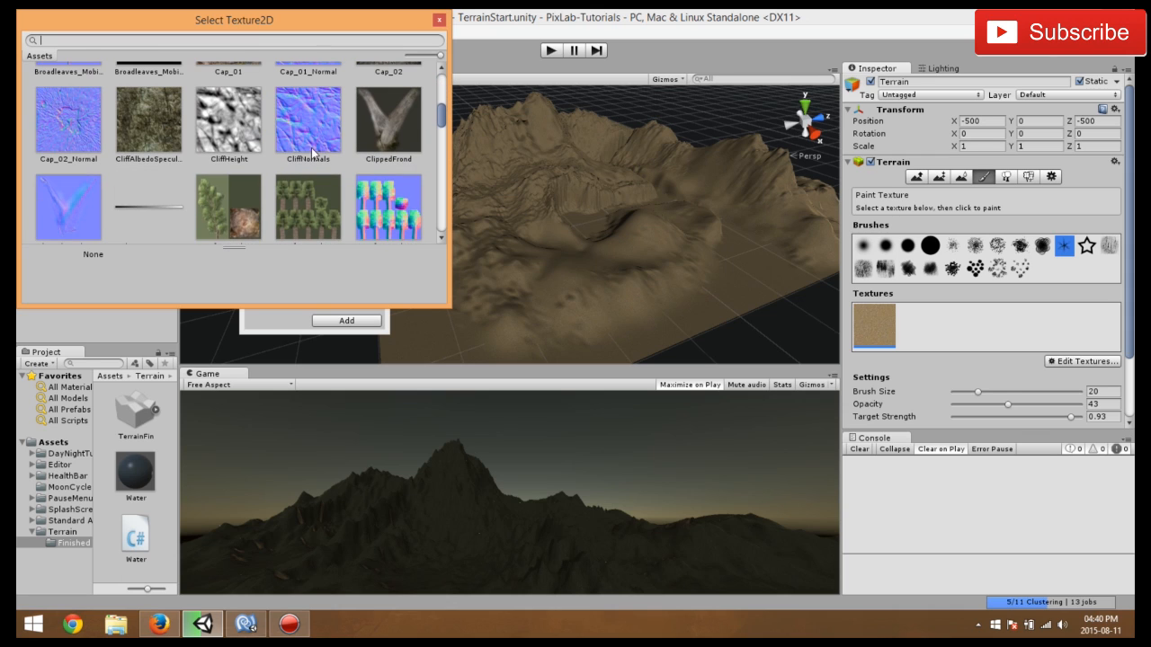
double_click(306, 147)
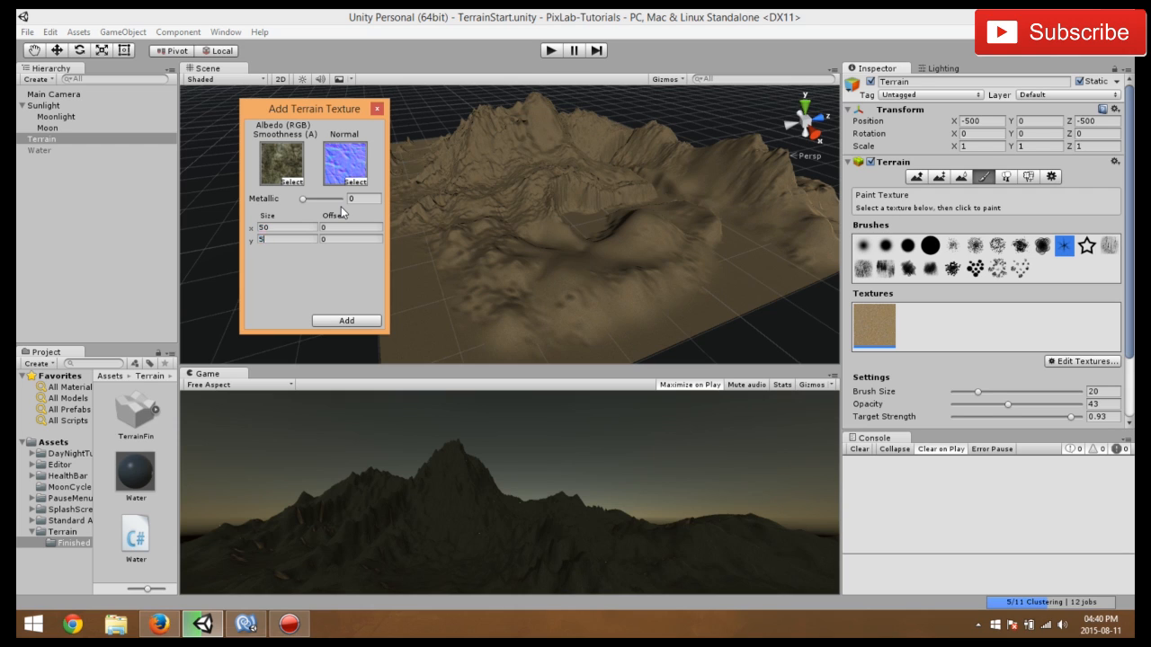
click(369, 322)
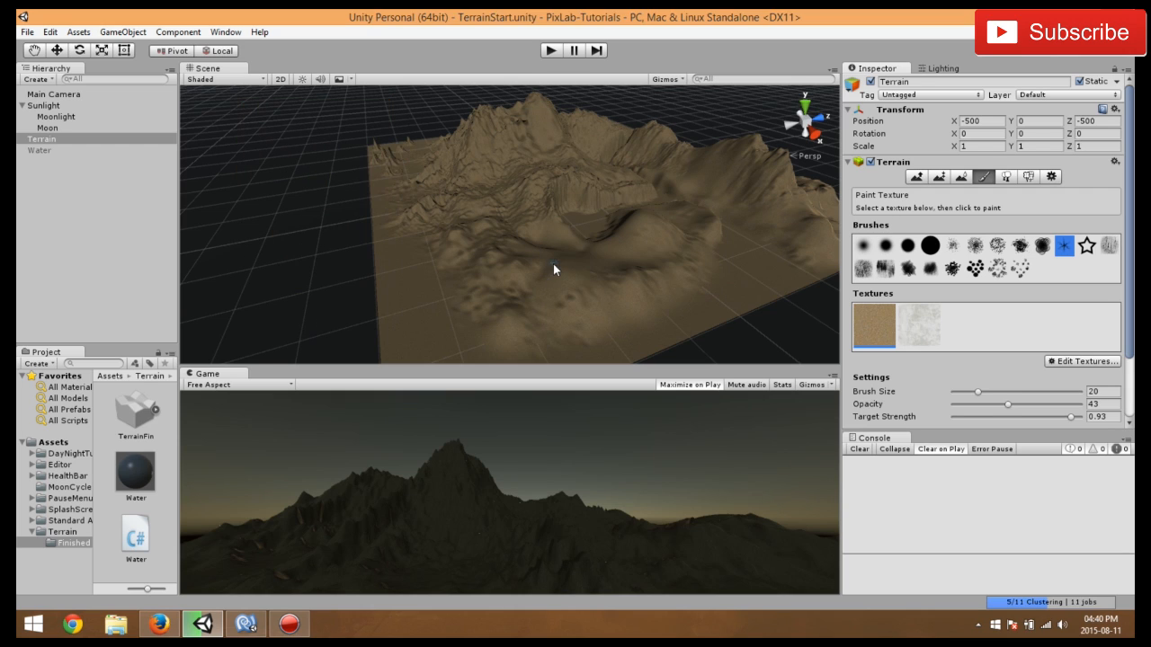
- Set up texture painting with the small soft round brush at size 68 and opacity 24
click(863, 247)
scroll(624, 249, up, 3)
right_drag(622, 260, 697, 279)
middle_drag(697, 278, 746, 317)
drag(1004, 406, 984, 405)
right_drag(706, 359, 707, 316)
scroll(548, 253, up, 4)
middle_drag(548, 253, 573, 250)
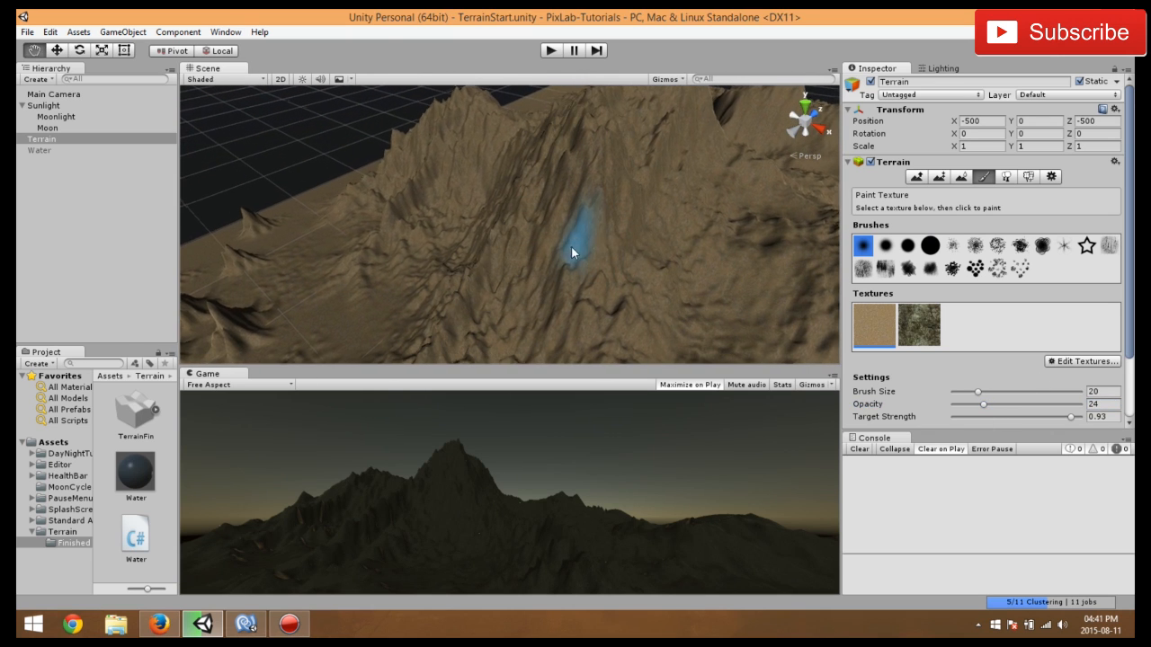
drag(981, 392, 1040, 392)
scroll(662, 257, up, 5)
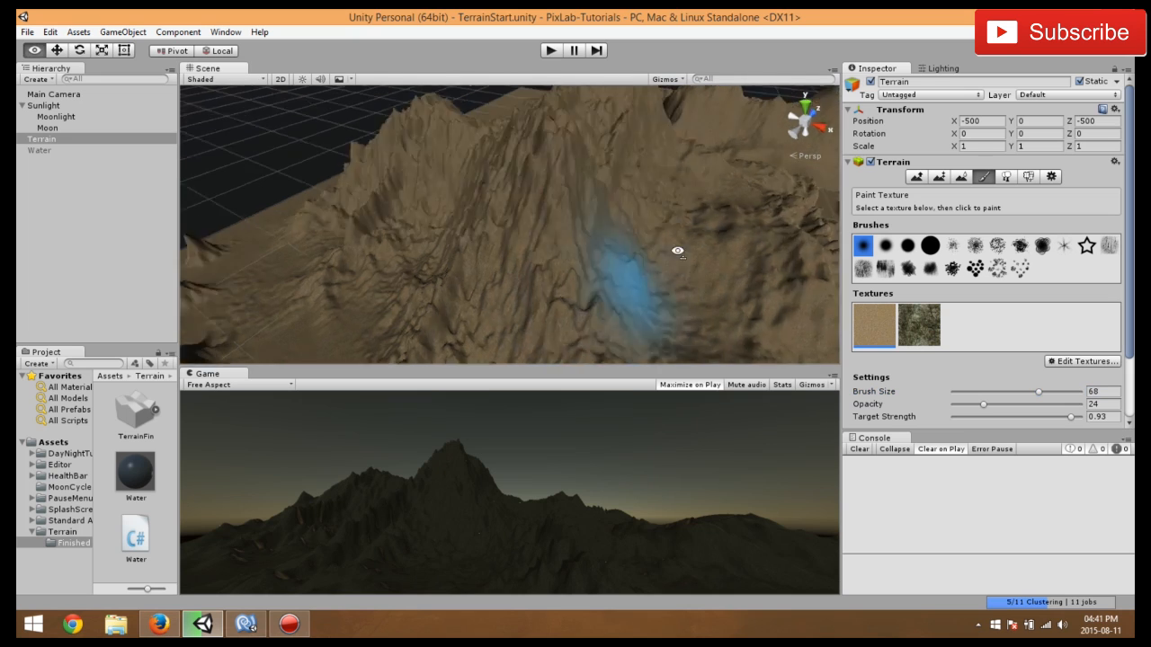
scroll(593, 237, down, 3)
middle_drag(604, 244, 652, 279)
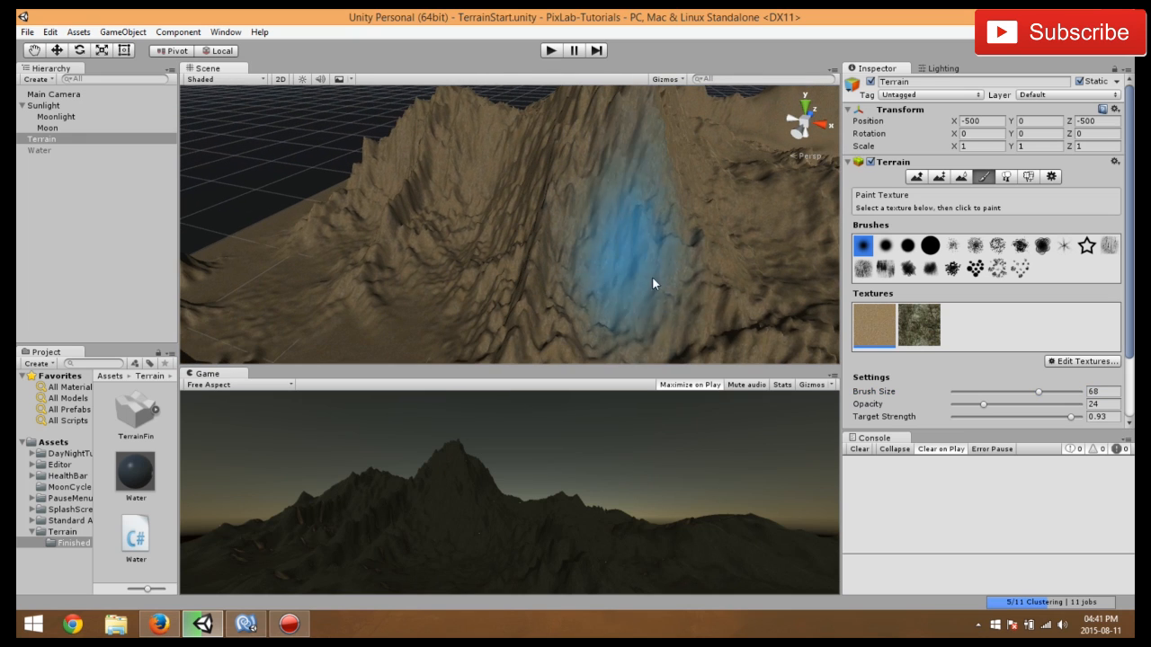
- Paint the cliff texture over the tall mountain's steep outer face, from near the summit down to its foot
click(918, 325)
mouse_move(673, 267)
mouse_down()
mouse_move(624, 174)
mouse_move(674, 233)
mouse_move(659, 245)
mouse_move(565, 158)
mouse_move(526, 261)
mouse_move(563, 303)
mouse_move(553, 208)
mouse_up()
scroll(586, 225, down, 6)
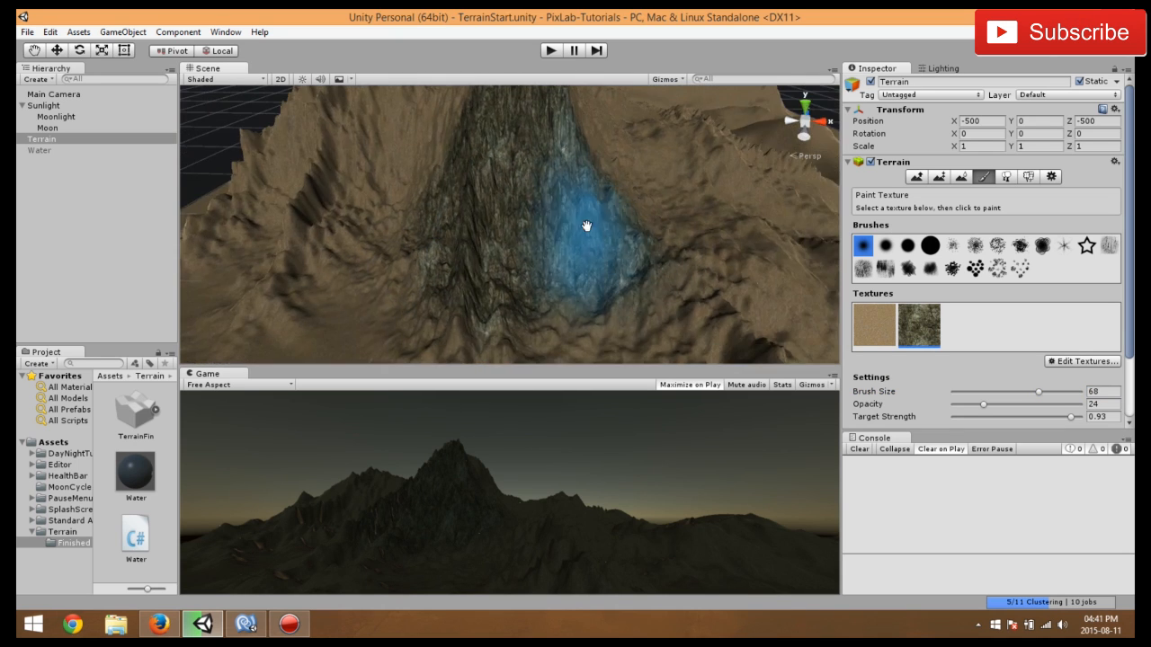
scroll(496, 232, up, 8)
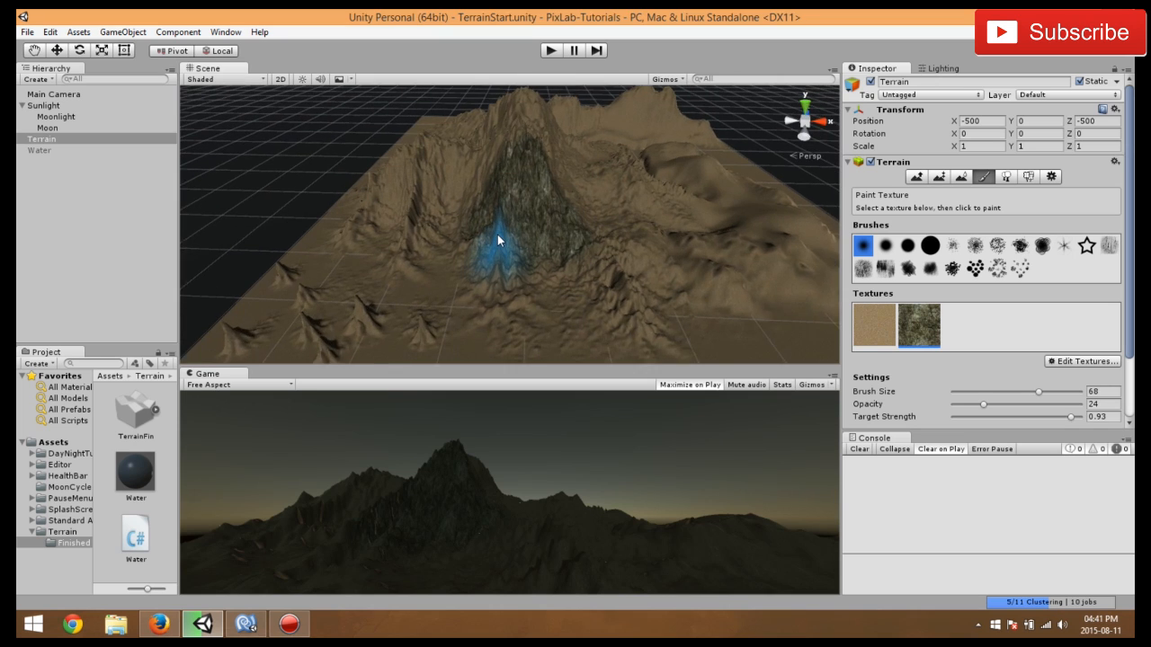
right_drag(498, 235, 563, 242)
scroll(557, 239, up, 3)
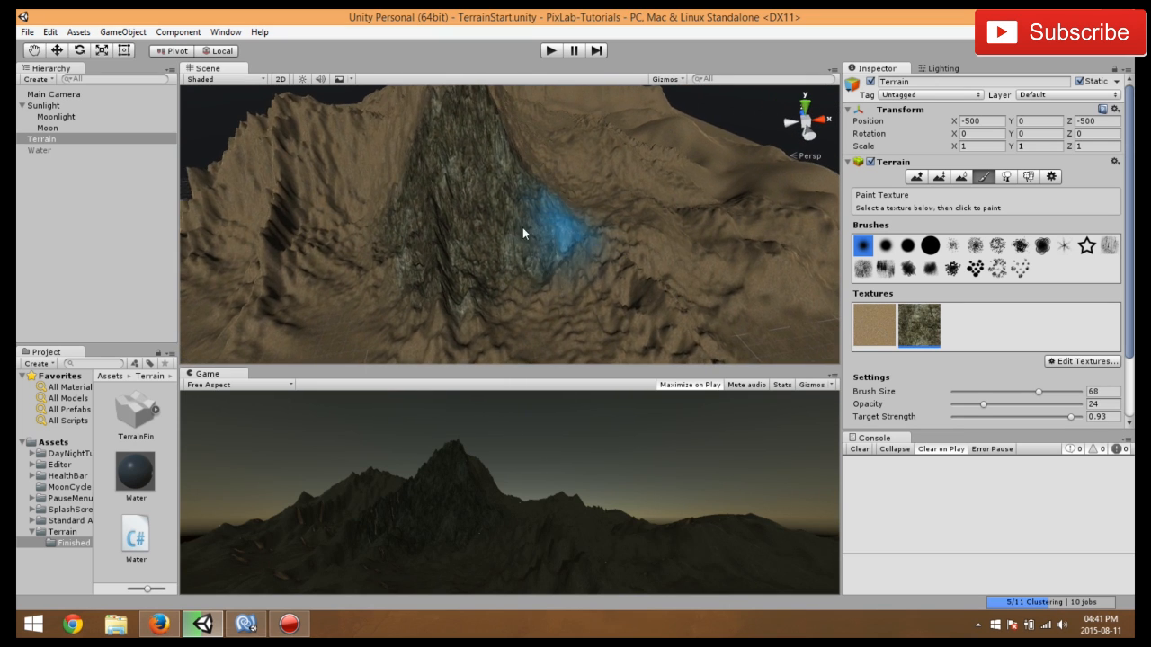
right_drag(432, 180, 415, 171)
scroll(547, 306, down, 5)
- Paint the cliff texture over the cluster of pointed peaks and the ground between them on the flat corner
mouse_move(547, 307)
middle_down()
mouse_move(740, 195)
mouse_move(549, 234)
mouse_move(607, 278)
mouse_move(516, 273)
mouse_move(397, 203)
middle_up()
scroll(608, 277, up, 3)
scroll(607, 283, up, 3)
mouse_move(666, 243)
middle_down()
mouse_move(512, 207)
mouse_move(499, 228)
mouse_move(583, 255)
middle_up()
mouse_move(522, 227)
mouse_down()
mouse_move(367, 240)
mouse_move(444, 228)
mouse_up()
middle_drag(522, 285, 698, 185)
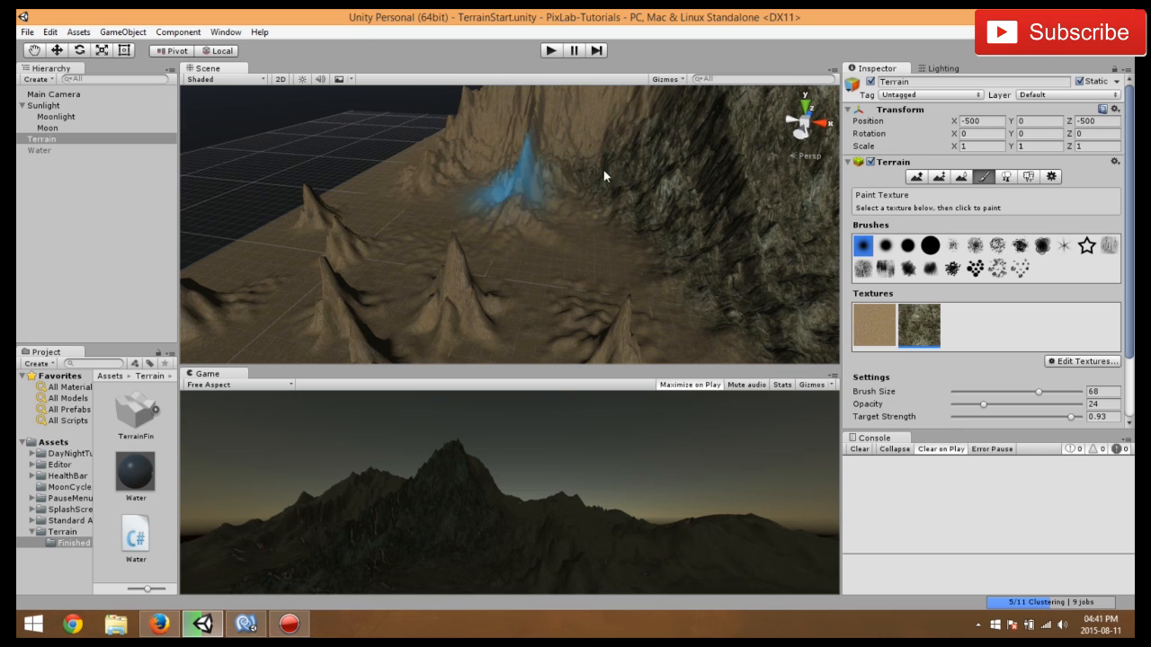
mouse_move(573, 300)
mouse_down()
mouse_move(589, 329)
mouse_move(510, 319)
mouse_move(462, 290)
mouse_move(342, 294)
mouse_up()
middle_drag(411, 321, 506, 224)
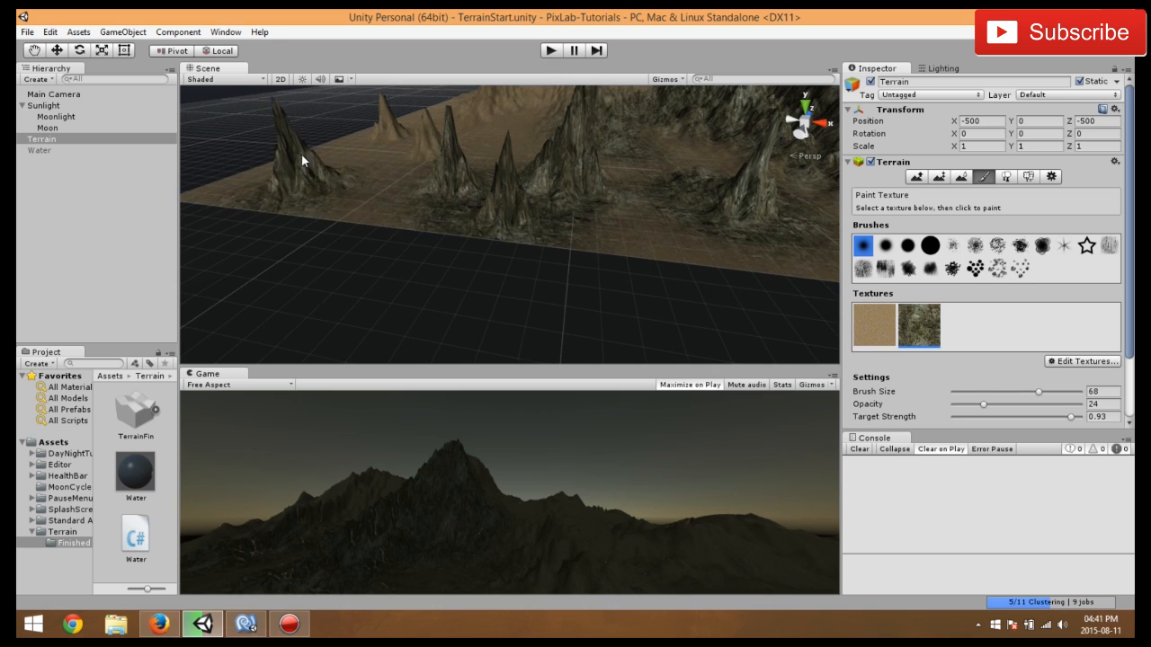
alt+drag(409, 190, 501, 254)
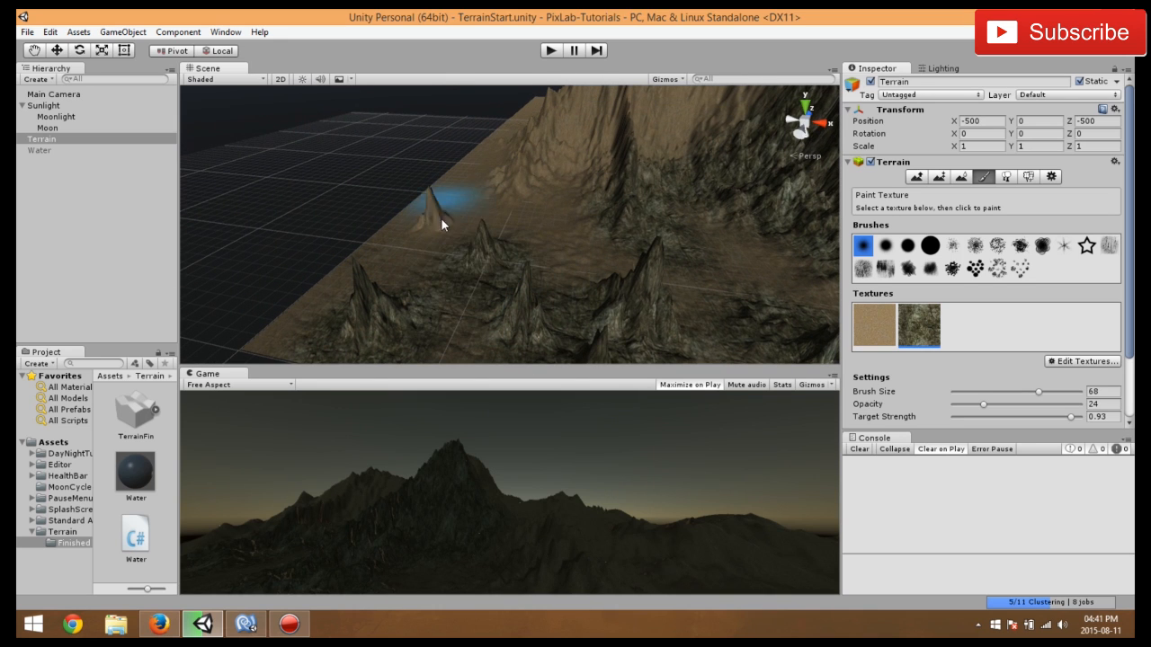
- Paint the cliff texture over the remaining corner peak and the neighbouring mountain up to its top
middle_drag(585, 243, 527, 333)
mouse_move(476, 288)
alt+mouse_down()
mouse_move(567, 272)
mouse_move(504, 261)
alt+mouse_up()
mouse_move(404, 339)
mouse_down()
mouse_move(483, 242)
mouse_move(563, 329)
mouse_move(538, 211)
mouse_move(607, 269)
mouse_move(695, 127)
mouse_move(522, 162)
mouse_move(432, 240)
mouse_move(402, 249)
mouse_up()
mouse_move(372, 336)
alt+mouse_down()
mouse_move(615, 245)
mouse_move(627, 337)
mouse_move(539, 222)
mouse_move(753, 244)
mouse_move(561, 238)
mouse_move(463, 251)
mouse_move(480, 228)
mouse_move(486, 243)
alt+mouse_up()
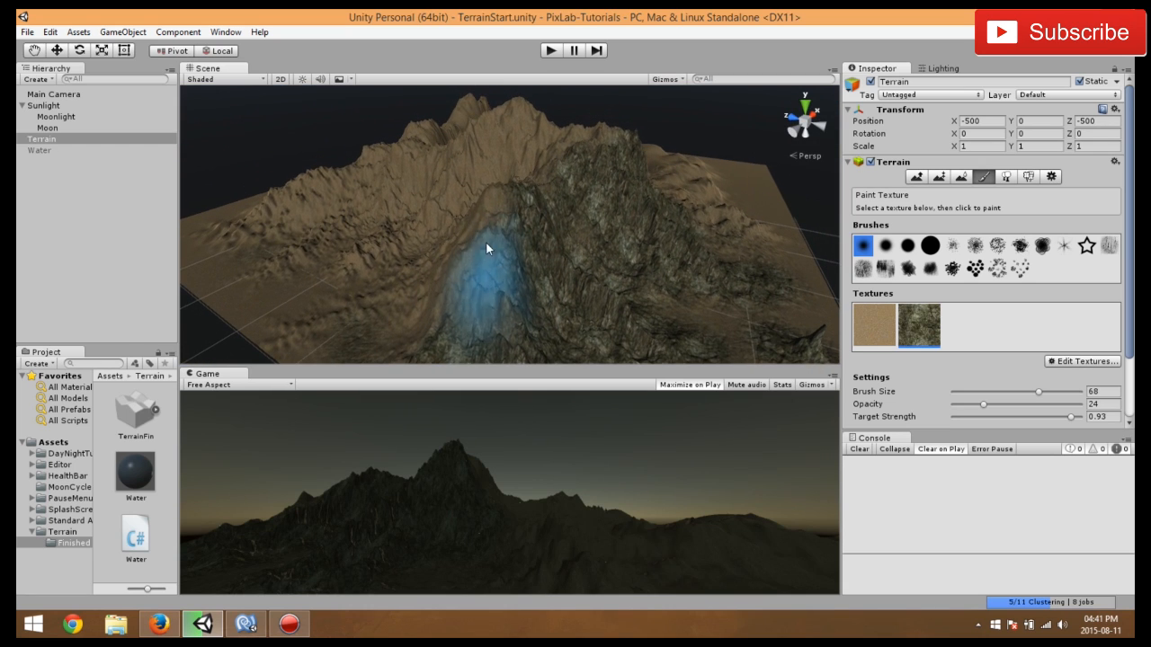
scroll(606, 274, up, 10)
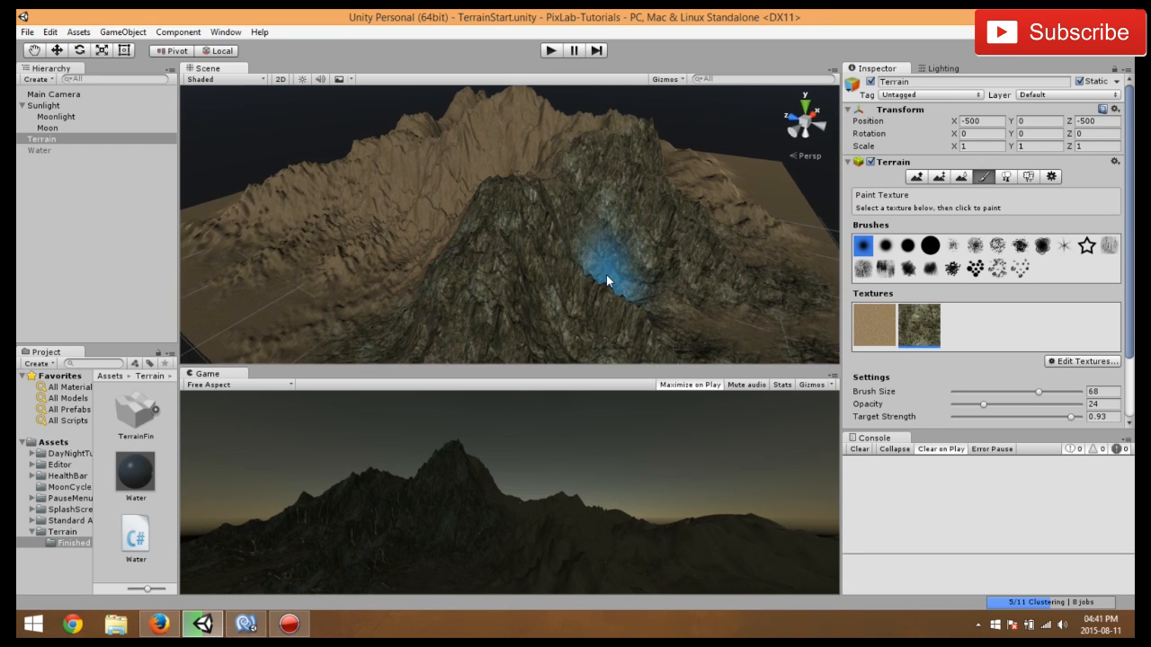
- Examine the painted rock up close, comparing it with scene lighting on and off
alt+drag(607, 274, 493, 638)
right_drag(493, 638, 490, 578)
key(w)
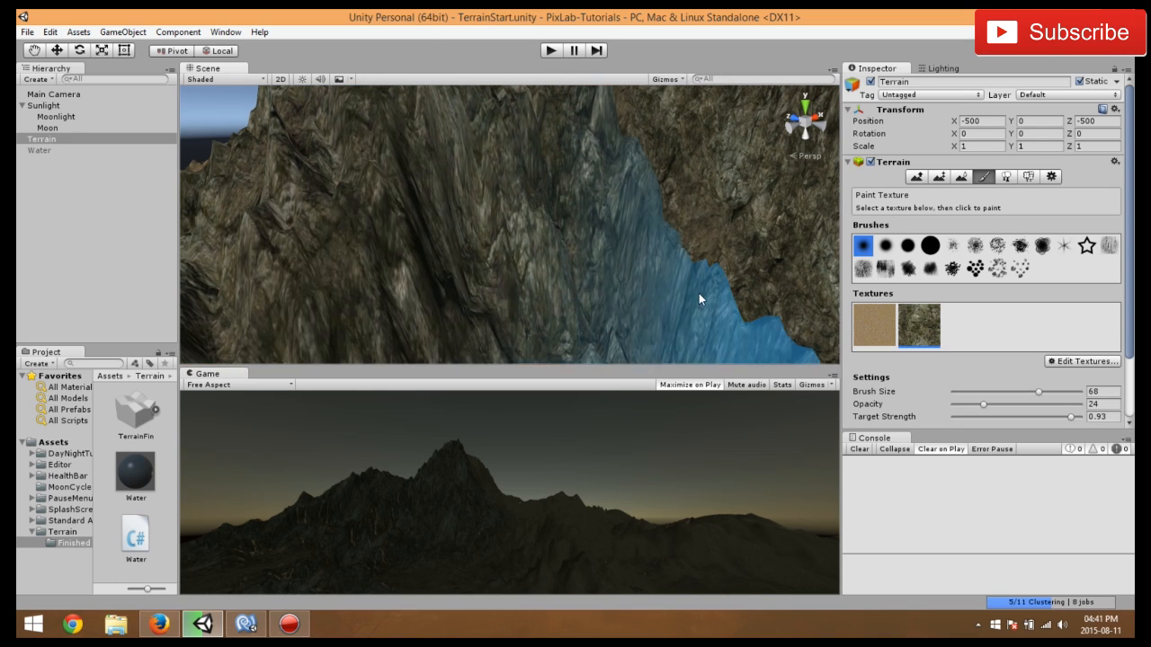
click(303, 80)
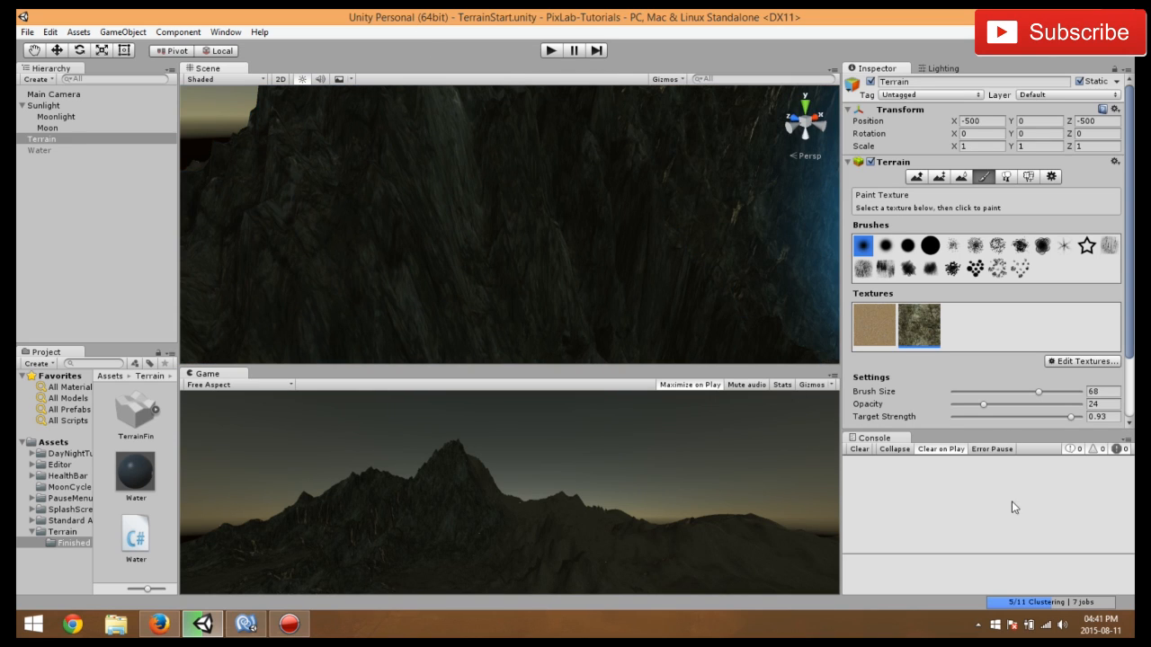
middle_drag(361, 218, 944, 265)
mouse_move(664, 246)
middle_down()
mouse_move(157, 220)
mouse_move(104, 199)
middle_up()
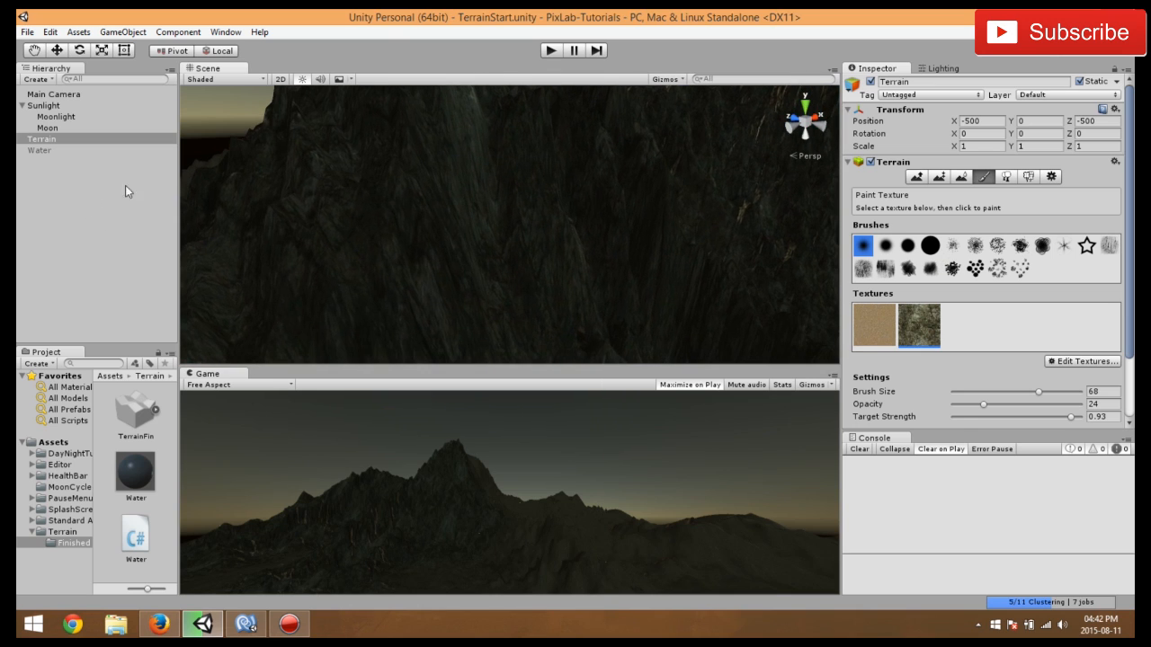
click(302, 79)
scroll(483, 226, down, 8)
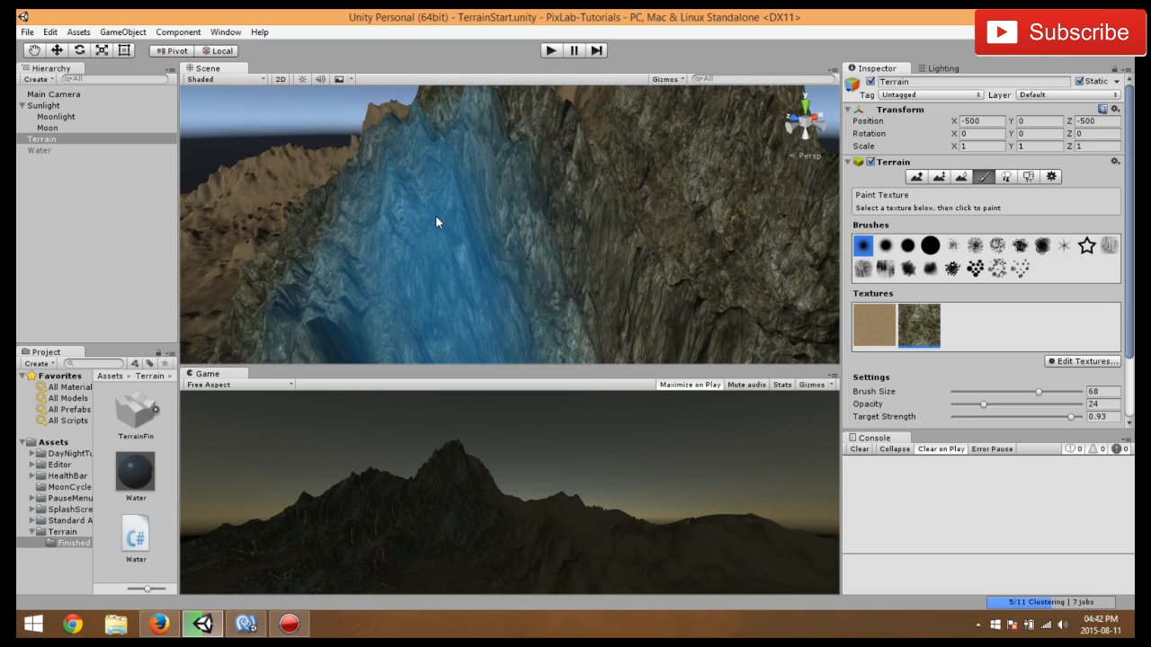
- Paint the cliff texture over the bare ridges and slopes around the mountain's other sides
mouse_move(417, 214)
alt+mouse_down()
mouse_move(527, 252)
mouse_move(480, 283)
mouse_move(674, 293)
mouse_move(455, 276)
mouse_move(397, 288)
mouse_move(521, 308)
mouse_move(686, 290)
mouse_move(489, 294)
mouse_move(529, 184)
mouse_move(524, 223)
mouse_move(477, 193)
mouse_move(480, 236)
mouse_move(445, 218)
mouse_move(396, 275)
mouse_move(473, 342)
mouse_move(331, 214)
mouse_move(300, 285)
mouse_move(258, 269)
mouse_move(278, 317)
mouse_move(277, 205)
mouse_move(319, 149)
mouse_move(442, 121)
mouse_move(400, 144)
alt+mouse_up()
mouse_move(400, 144)
middle_down()
mouse_move(462, 177)
mouse_move(530, 176)
middle_up()
scroll(499, 180, down, 3)
mouse_move(452, 192)
mouse_down()
mouse_move(383, 302)
mouse_move(328, 302)
mouse_move(426, 164)
mouse_move(418, 287)
mouse_move(661, 293)
mouse_move(508, 210)
mouse_move(401, 196)
mouse_move(455, 282)
mouse_move(565, 288)
mouse_move(757, 254)
mouse_move(657, 224)
mouse_move(591, 272)
mouse_up()
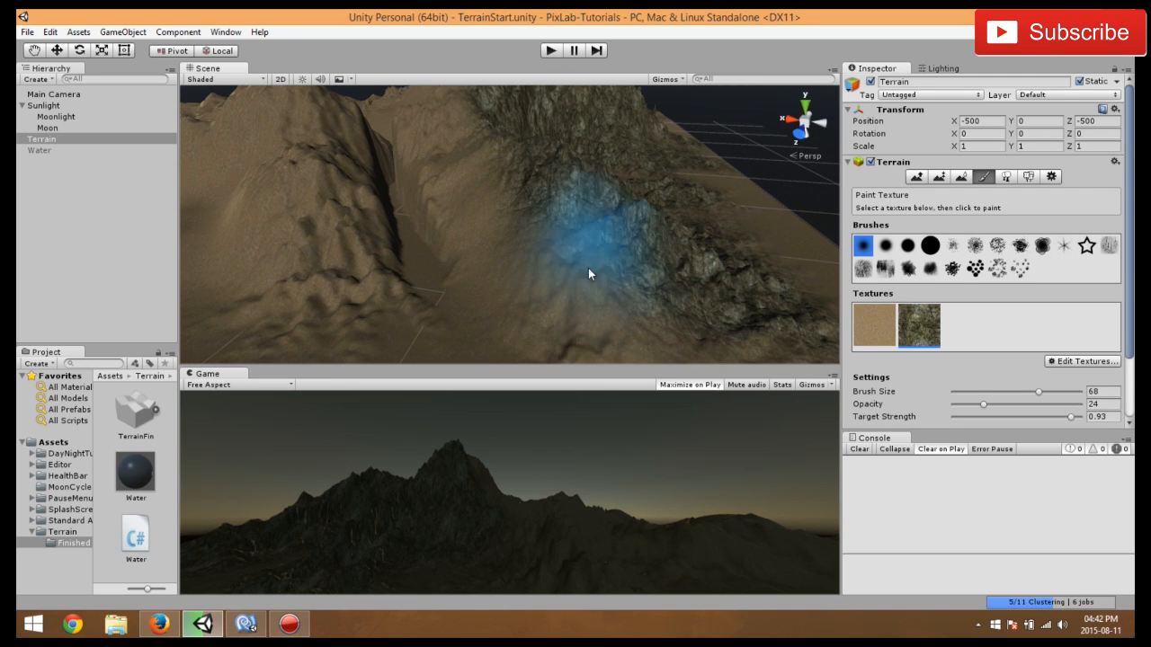
scroll(543, 160, down, 3)
mouse_move(543, 162)
middle_down()
mouse_move(551, 218)
mouse_move(539, 269)
mouse_move(522, 278)
middle_up()
scroll(569, 153, down, 4)
scroll(522, 278, up, 4)
- Paint the cliff texture over the mountain's remaining bare crests, upper faces and lower foothills
mouse_move(523, 278)
alt+mouse_down()
mouse_move(655, 283)
mouse_move(587, 282)
alt+mouse_up()
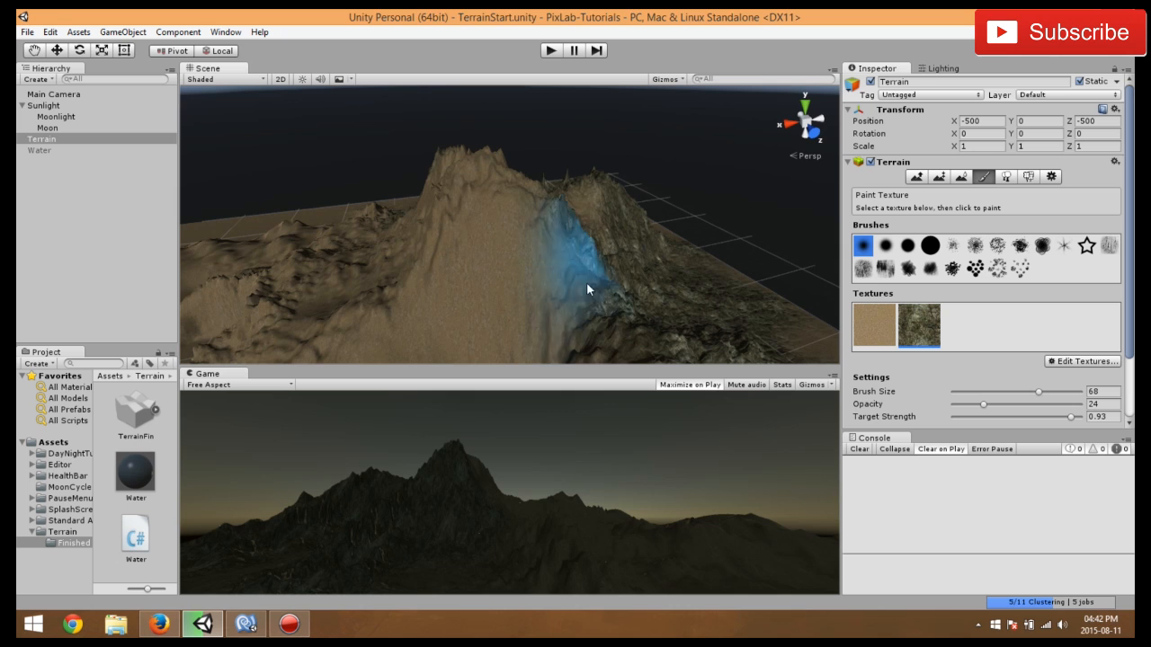
alt+drag(458, 281, 749, 252)
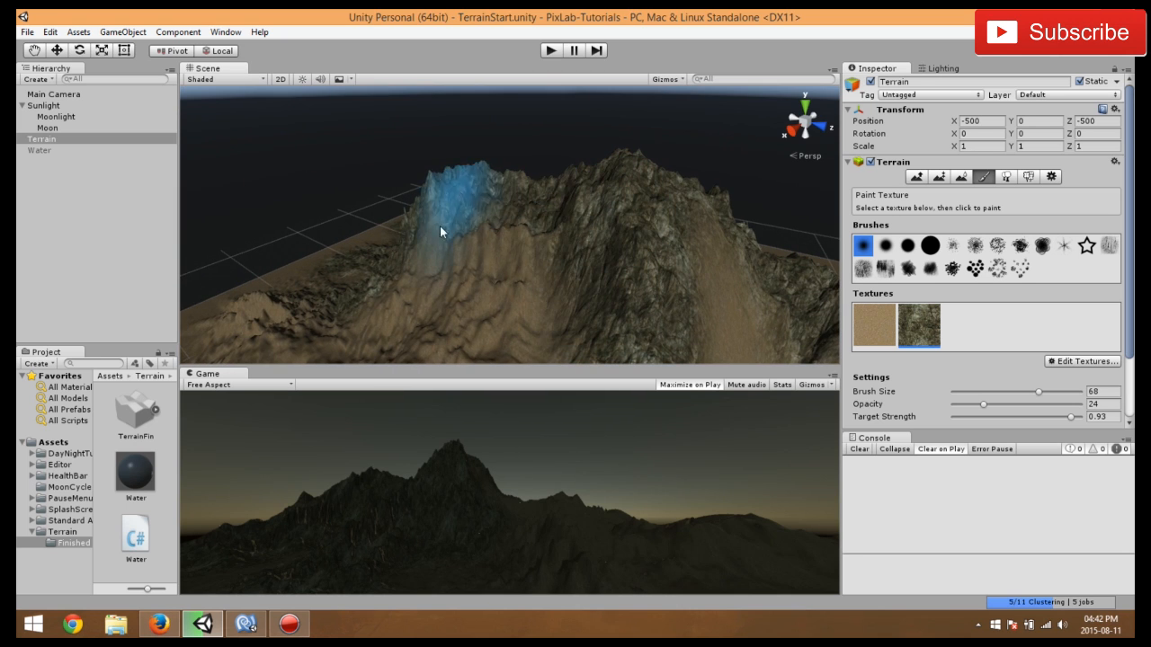
mouse_move(440, 272)
alt+mouse_down()
mouse_move(405, 285)
mouse_move(641, 177)
alt+mouse_up()
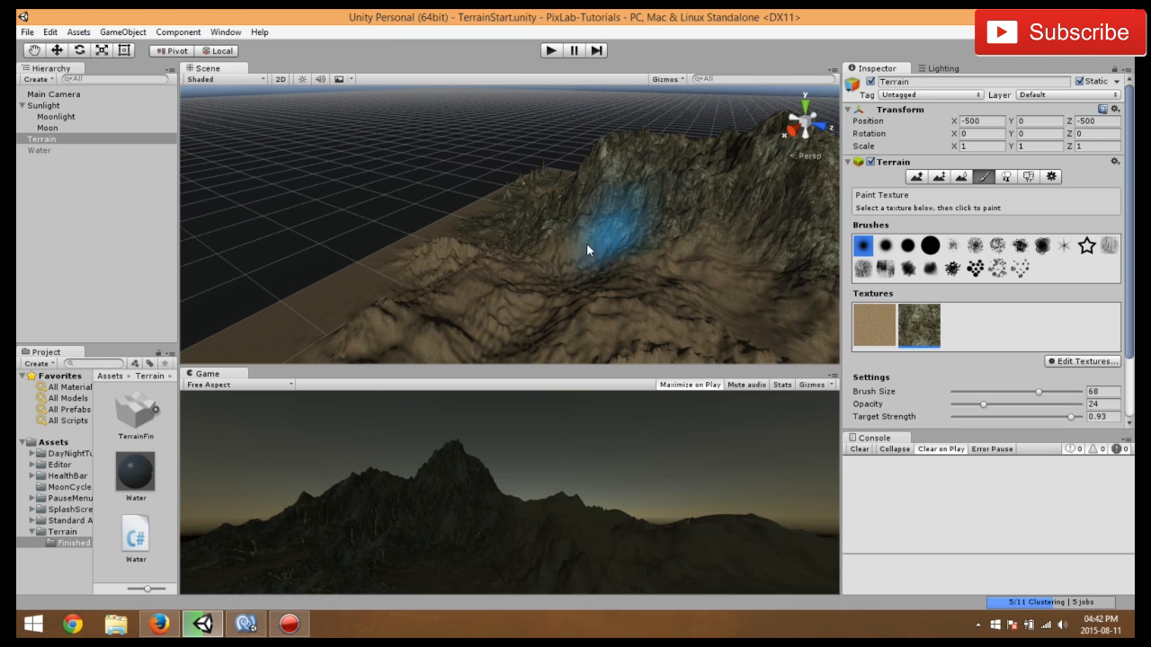
alt+drag(438, 301, 644, 288)
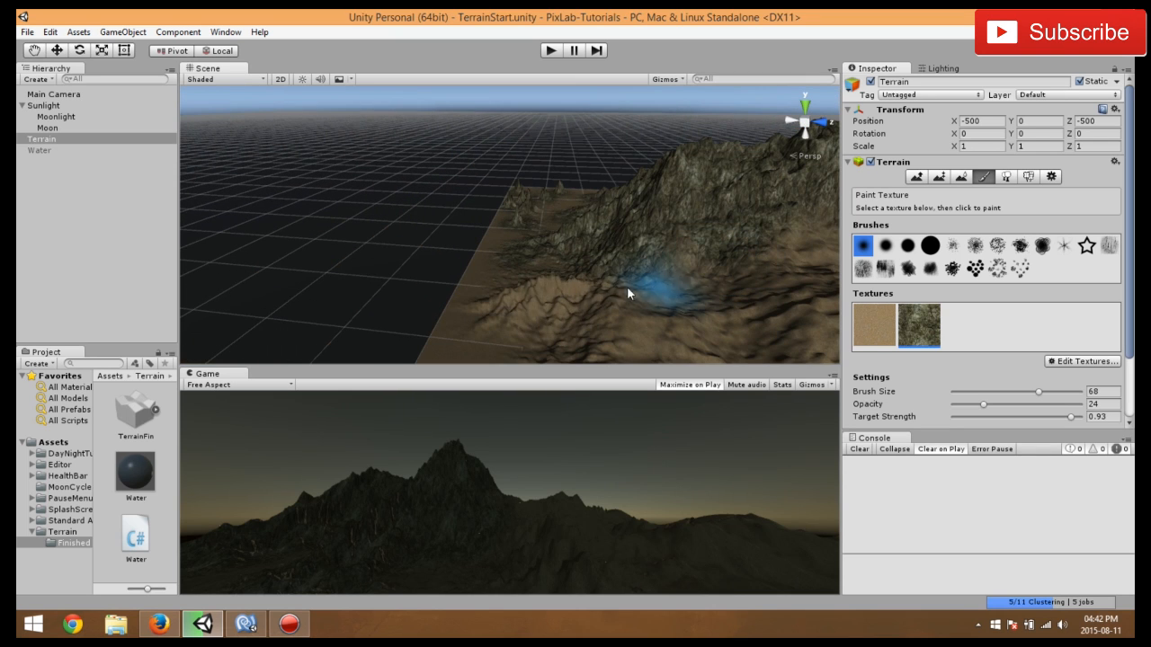
mouse_move(616, 278)
alt+mouse_down()
mouse_move(653, 297)
mouse_move(596, 285)
alt+mouse_up()
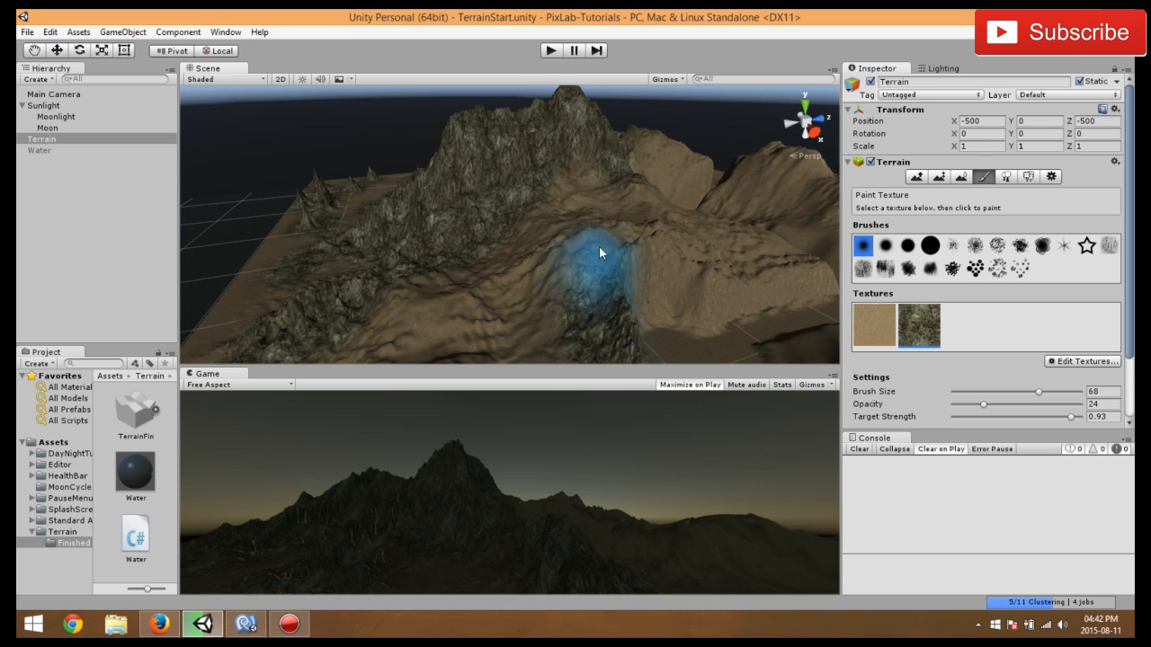
- Paint the cliff texture along the steep walls surrounding the flat basin below the mountain
mouse_move(605, 245)
mouse_down()
mouse_move(752, 273)
mouse_move(665, 253)
mouse_move(806, 269)
mouse_move(558, 251)
mouse_move(485, 309)
mouse_move(659, 325)
mouse_move(555, 249)
mouse_move(352, 192)
mouse_move(333, 231)
mouse_up()
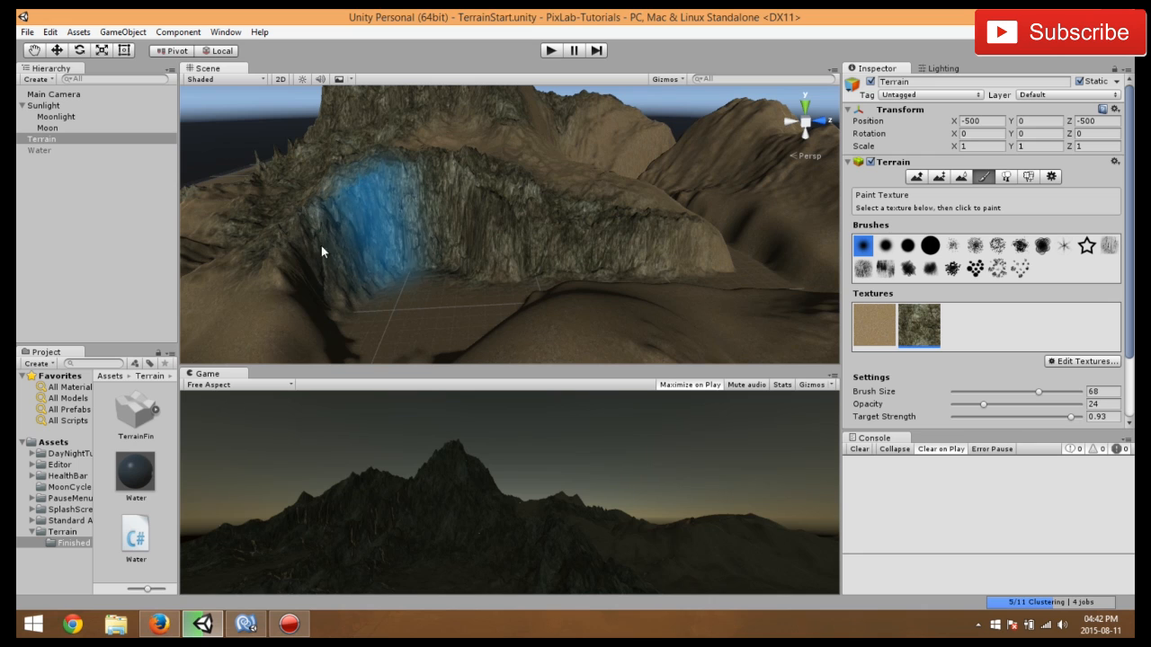
mouse_move(474, 214)
alt+mouse_down()
mouse_move(540, 259)
mouse_move(416, 212)
mouse_move(490, 266)
alt+mouse_up()
mouse_move(416, 283)
mouse_down()
mouse_move(357, 217)
mouse_move(361, 232)
mouse_up()
mouse_move(361, 232)
middle_down()
mouse_move(588, 260)
mouse_move(773, 261)
middle_up()
- Paint rough cliff patches onto the low bumpy mounds with the thin star-shaped brush
scroll(423, 257, down, 5)
click(1064, 244)
scroll(661, 277, up, 6)
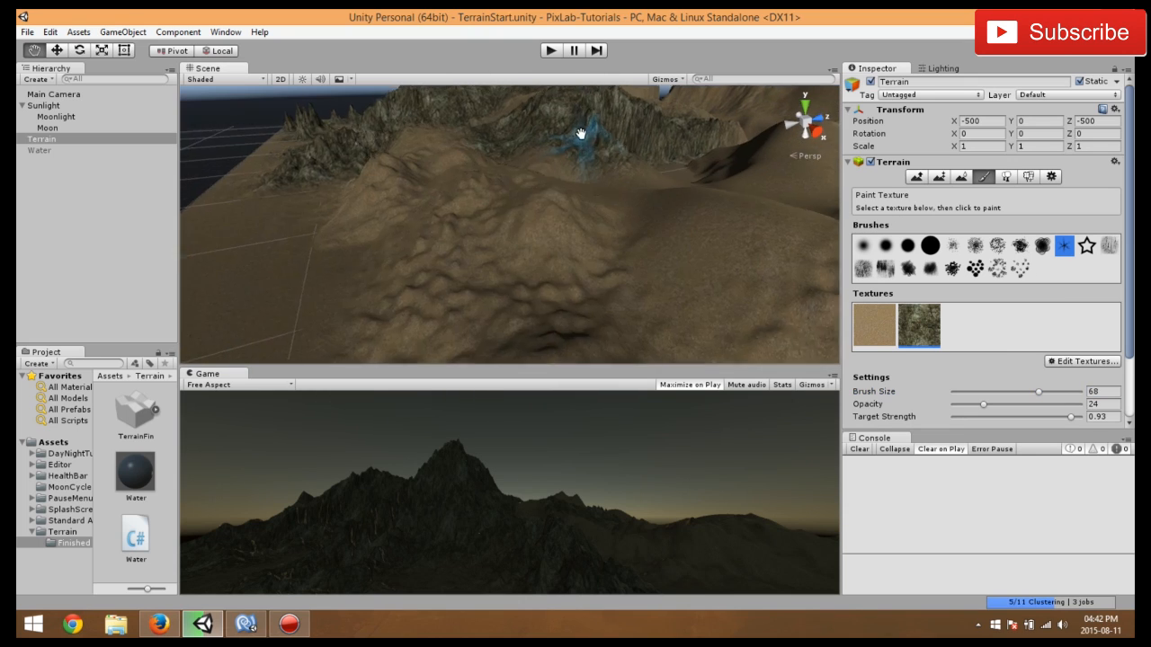
mouse_move(484, 278)
mouse_down()
mouse_move(463, 260)
mouse_move(476, 252)
mouse_up()
scroll(485, 248, down, 5)
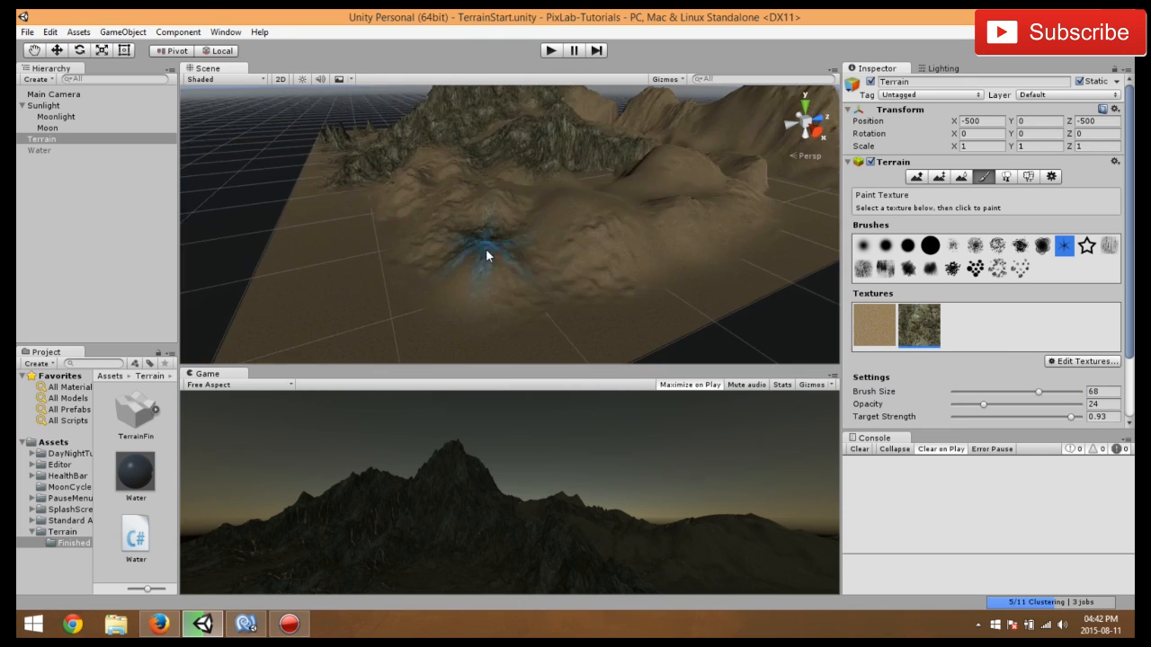
right_drag(485, 248, 608, 318)
middle_drag(608, 317, 738, 355)
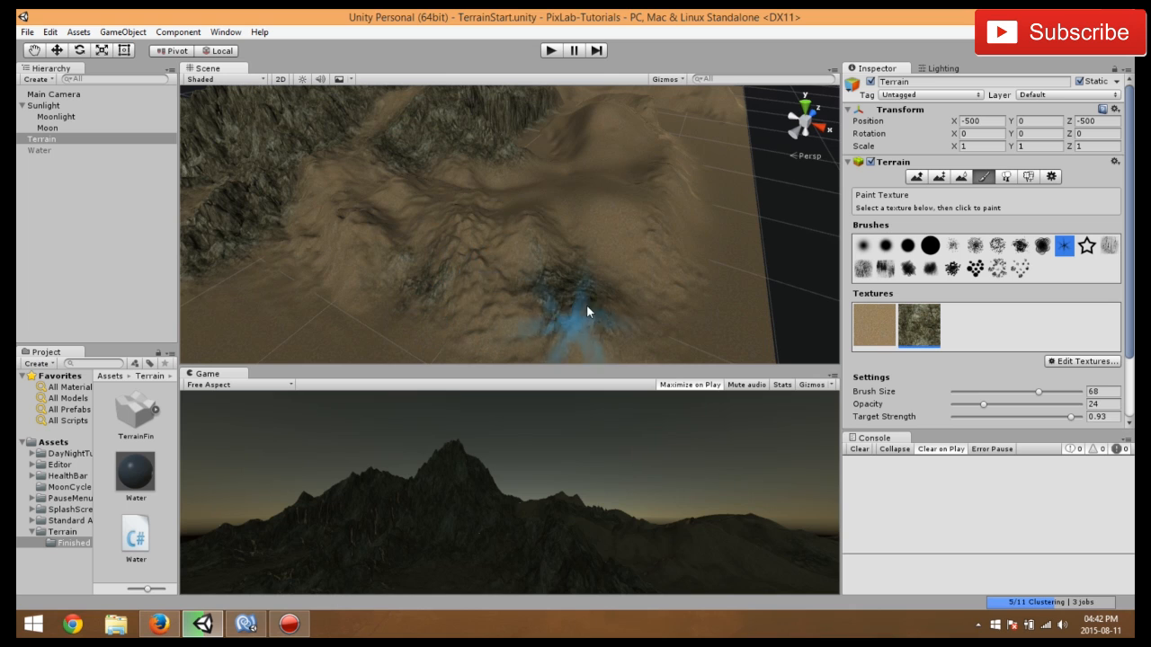
scroll(545, 275, down, 3)
middle_drag(347, 248, 558, 295)
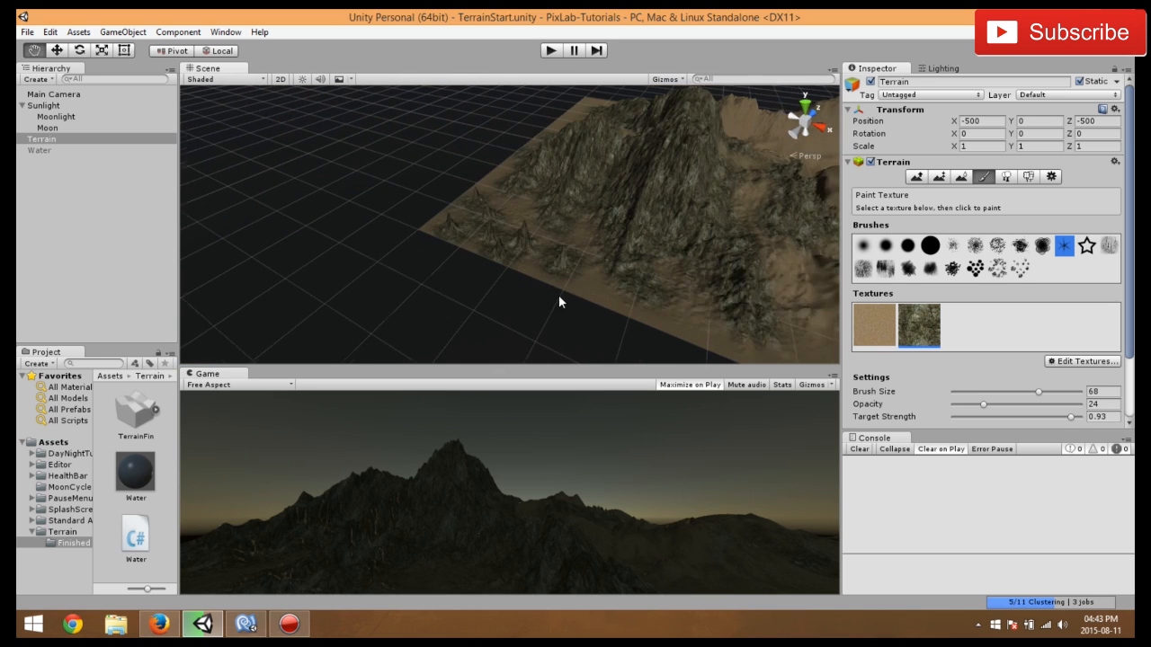
- Paint the cliff texture over the steep gully walls beside the main mountain with the small soft round brush
scroll(567, 279, down, 3)
right_drag(620, 199, 535, 212)
middle_drag(535, 212, 349, 225)
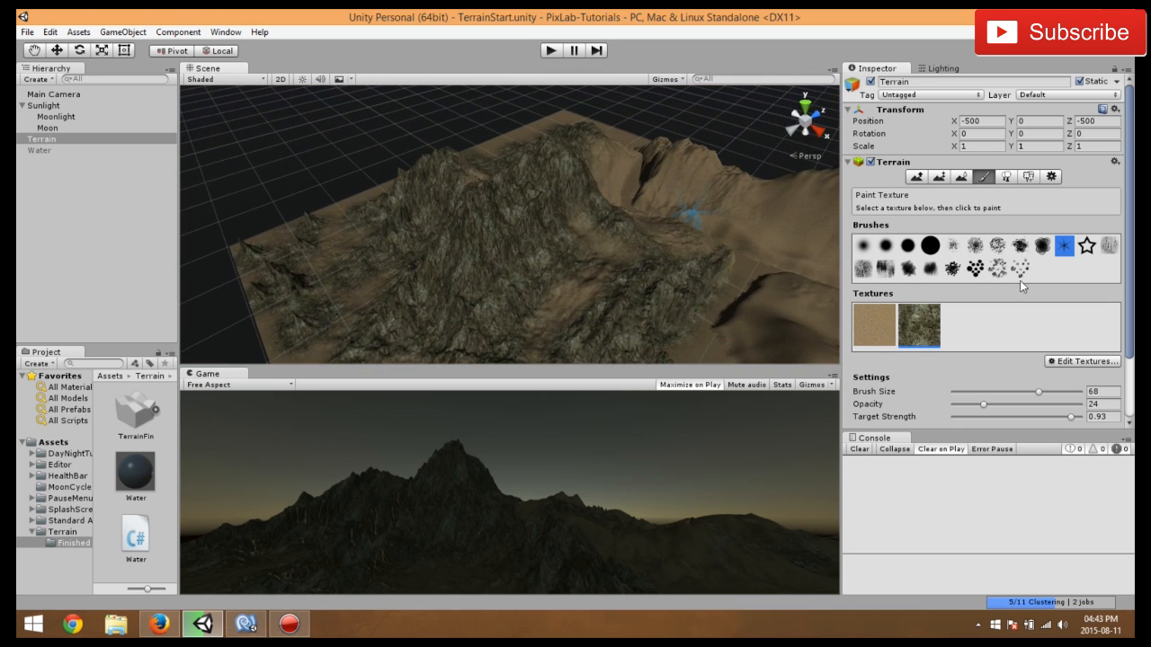
click(908, 268)
scroll(549, 265, up, 3)
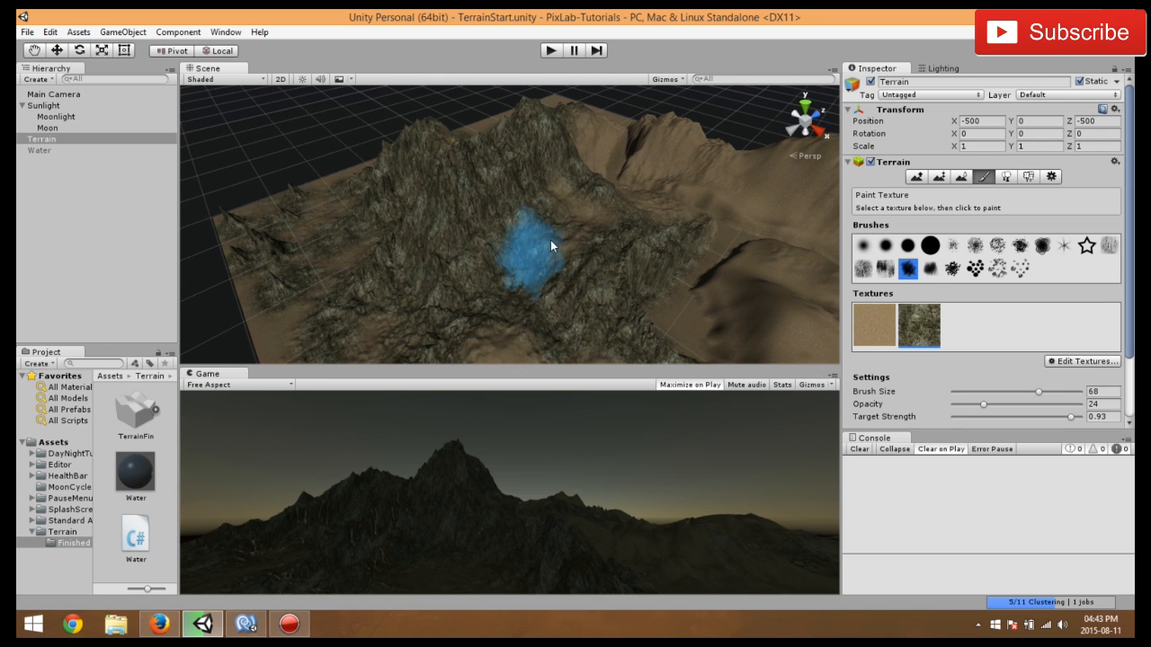
scroll(613, 220, up, 3)
middle_drag(526, 226, 410, 273)
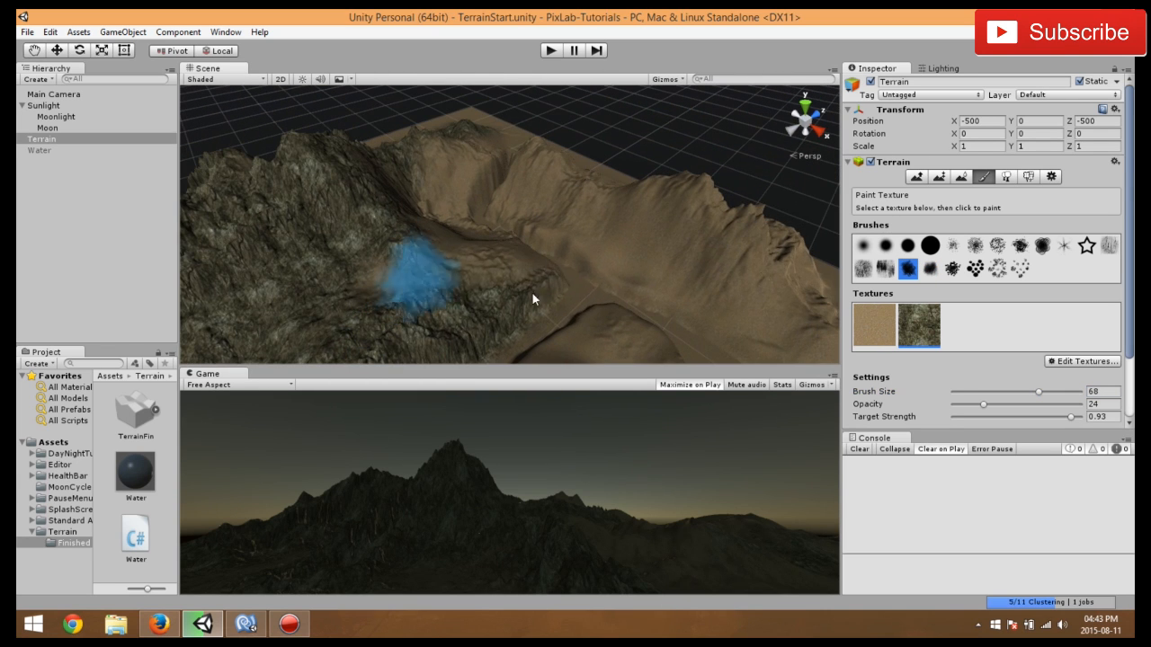
click(861, 243)
right_drag(730, 296, 525, 263)
scroll(525, 262, up, 3)
middle_drag(525, 263, 369, 190)
scroll(511, 220, up, 3)
right_drag(511, 221, 443, 251)
scroll(474, 275, down, 3)
mouse_move(490, 226)
mouse_down()
mouse_move(483, 194)
mouse_move(472, 296)
mouse_up()
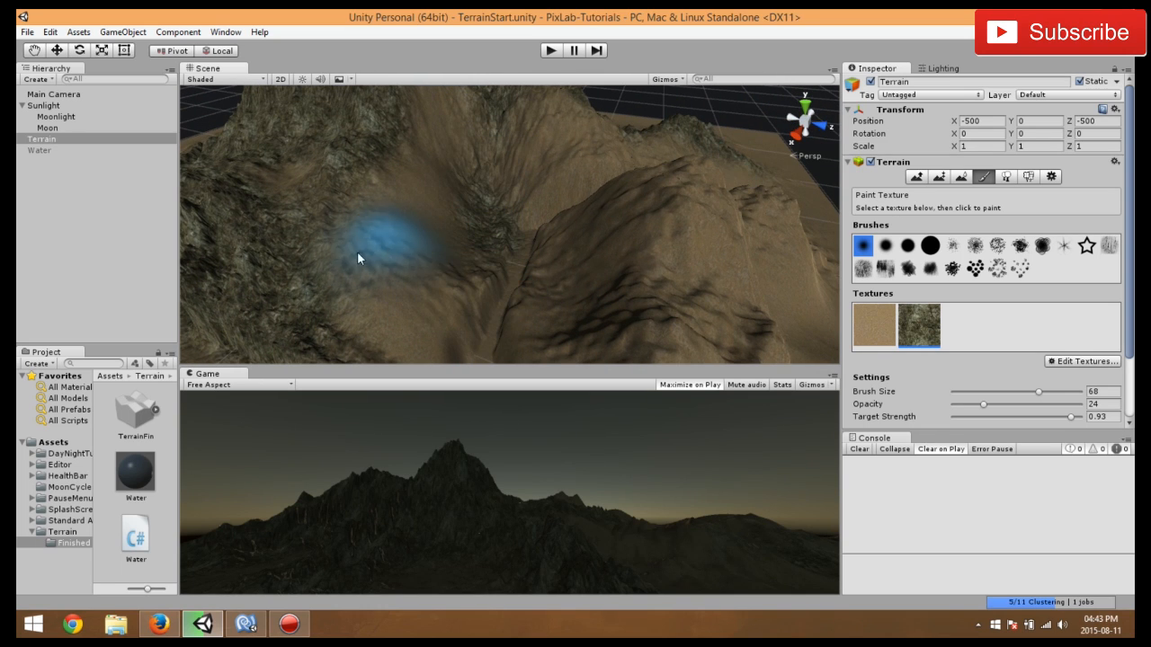
- Paint the cliff texture along the bare ridge across the river channel from the main mountain
scroll(488, 206, down, 5)
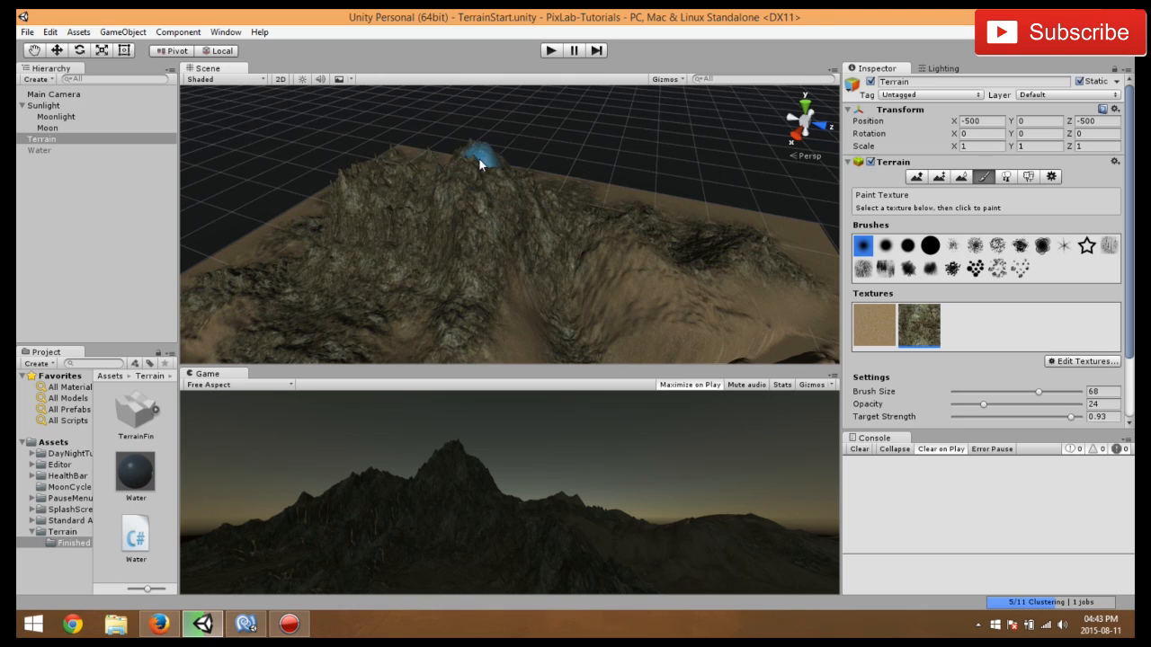
scroll(539, 269, up, 5)
mouse_move(548, 342)
middle_down()
mouse_move(531, 312)
mouse_move(433, 288)
middle_up()
mouse_move(376, 295)
mouse_down()
mouse_move(561, 289)
mouse_move(511, 296)
mouse_move(583, 323)
mouse_move(454, 325)
mouse_up()
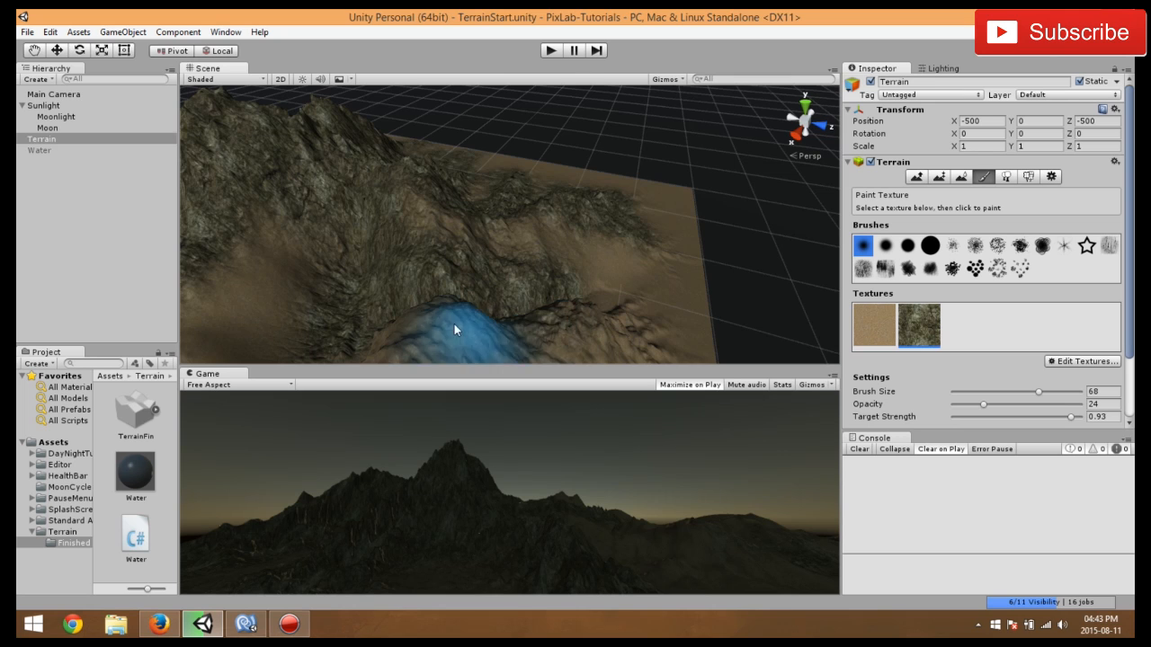
middle_drag(442, 321, 692, 247)
scroll(693, 247, down, 3)
mouse_move(603, 257)
middle_down()
mouse_move(598, 199)
mouse_move(518, 197)
middle_up()
scroll(518, 198, up, 3)
scroll(518, 198, down, 5)
- Paint the cliff texture over the far end and remaining crest of that ridge, near the terrain's corner
mouse_move(470, 211)
mouse_down()
mouse_move(410, 260)
mouse_move(476, 174)
mouse_move(466, 321)
mouse_move(429, 301)
mouse_up()
middle_drag(430, 300, 470, 220)
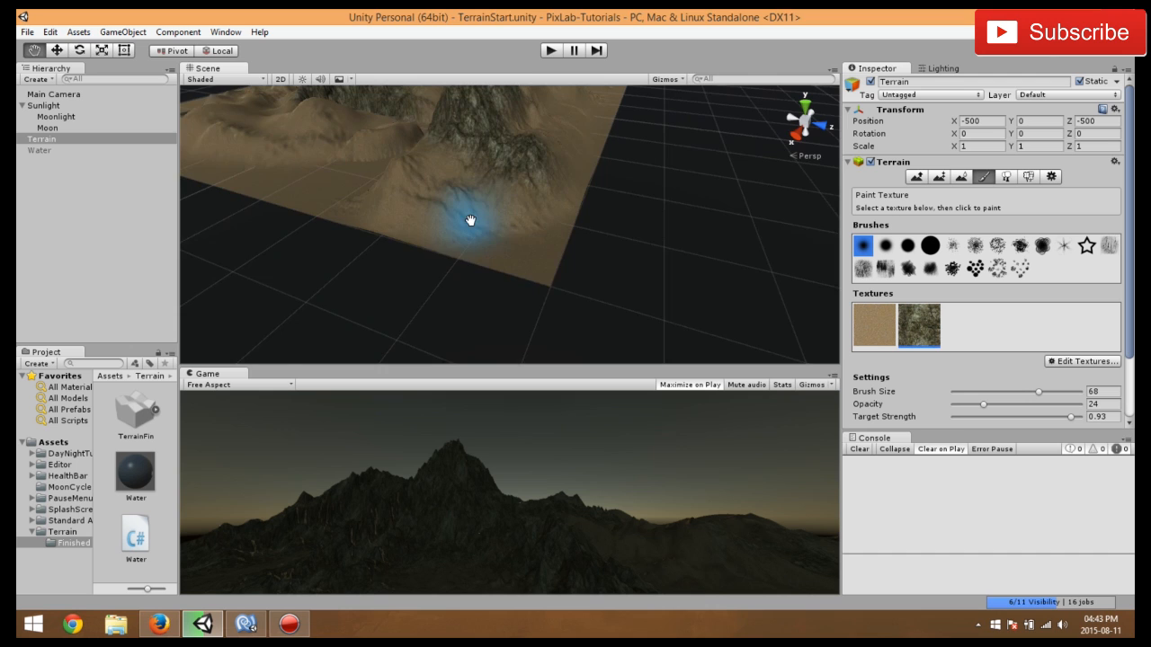
right_drag(470, 220, 424, 273)
mouse_move(423, 274)
mouse_down()
mouse_move(447, 252)
mouse_move(413, 269)
mouse_up()
mouse_move(414, 269)
middle_down()
mouse_move(470, 203)
mouse_move(344, 255)
middle_up()
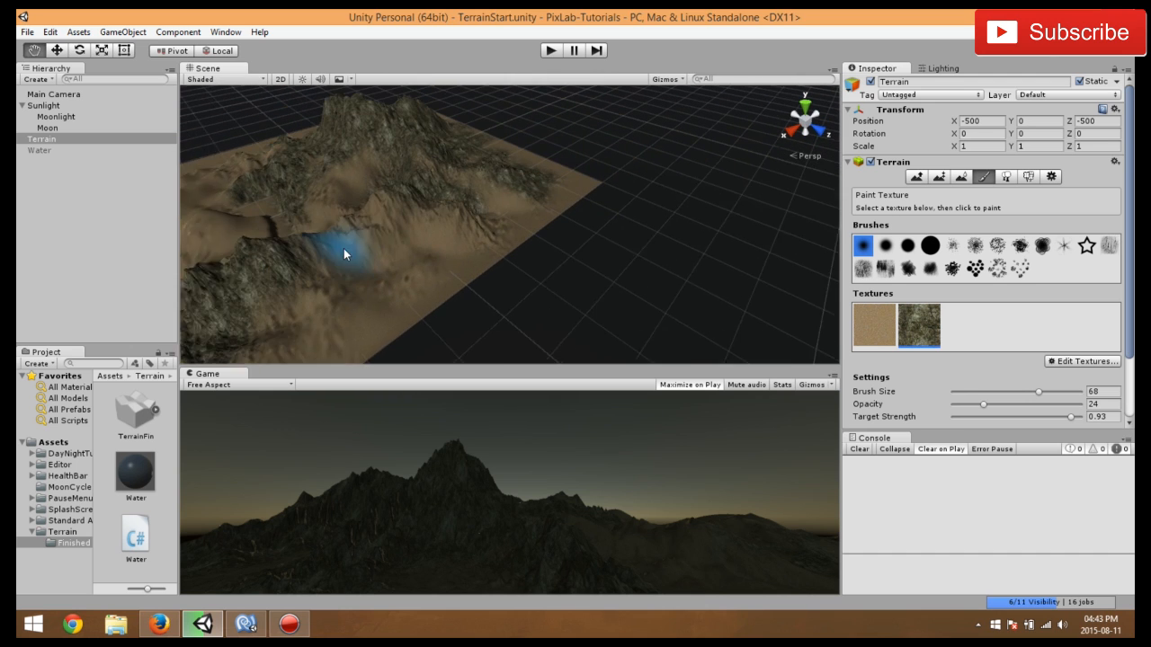
scroll(344, 250, up, 2)
mouse_move(297, 233)
mouse_down()
mouse_move(259, 248)
mouse_move(479, 205)
mouse_move(389, 224)
mouse_up()
middle_drag(390, 224, 704, 225)
scroll(615, 275, down, 4)
middle_drag(615, 275, 511, 252)
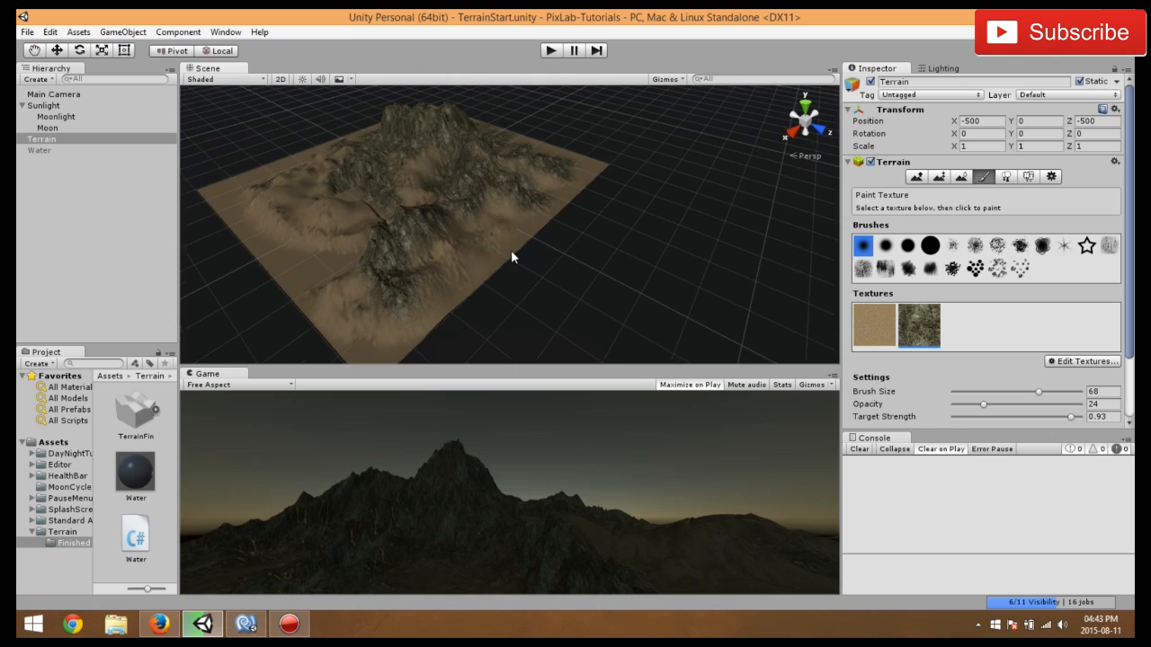
right_drag(512, 257, 585, 259)
middle_drag(511, 259, 624, 264)
right_drag(490, 264, 673, 259)
mouse_move(306, 229)
middle_down()
mouse_move(542, 231)
mouse_move(400, 235)
middle_up()
scroll(426, 226, up, 3)
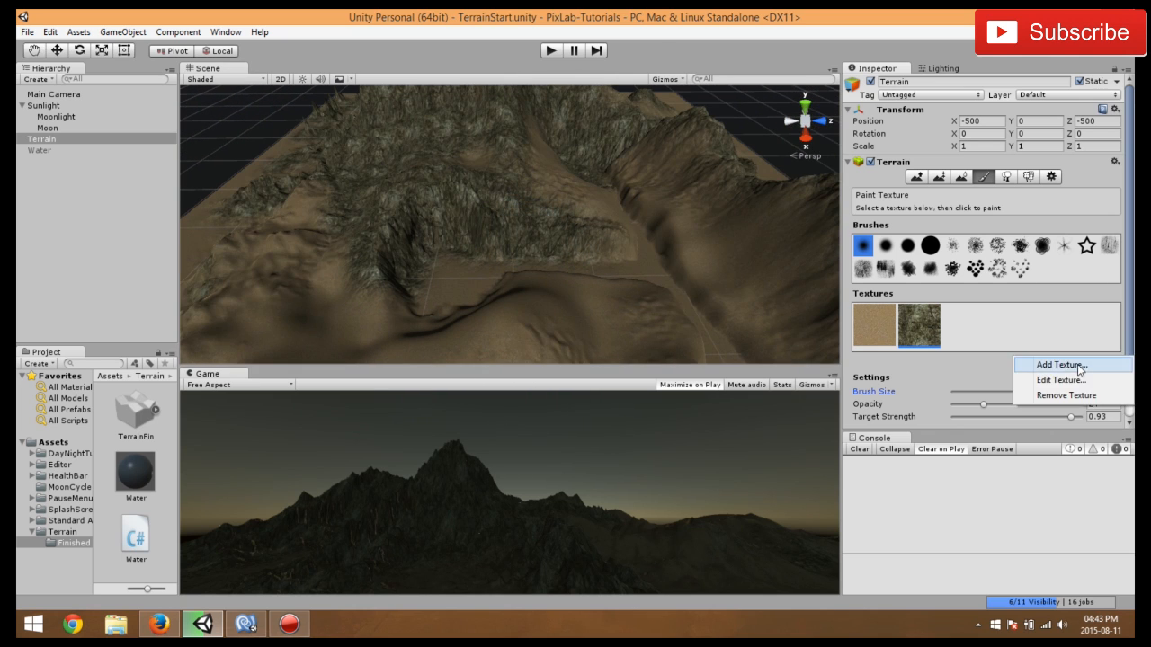
- Start adding another terrain texture and choose GrassRockyAlbedo as its albedo image
click(1075, 364)
click(293, 186)
scroll(340, 170, down, 10)
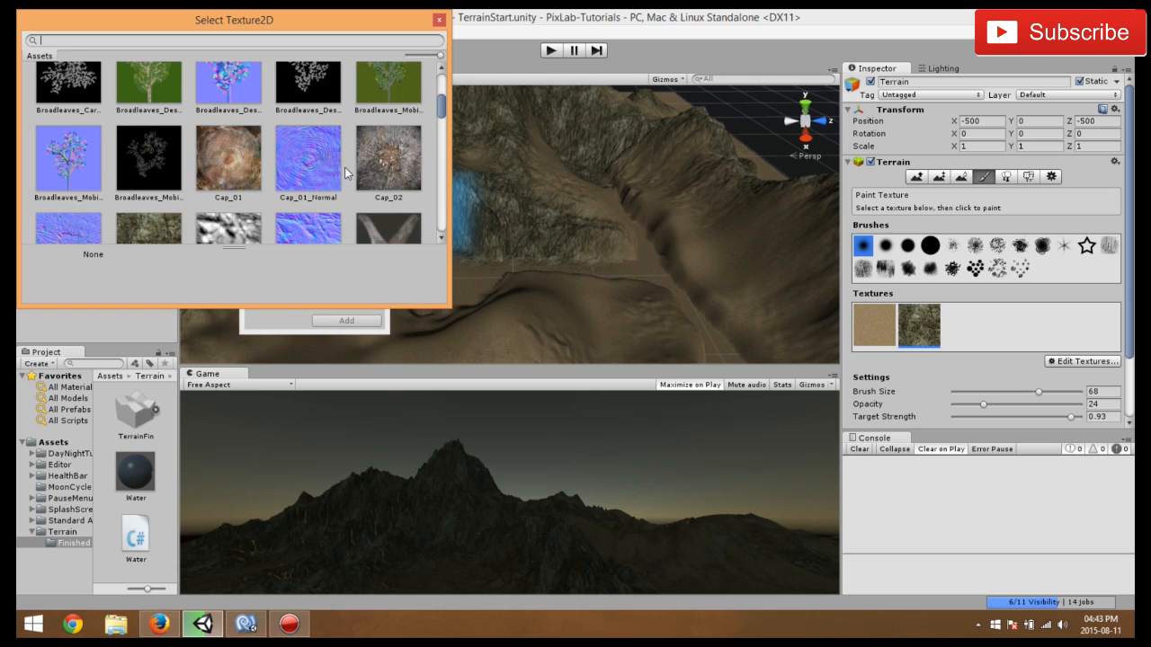
scroll(341, 169, up, 5)
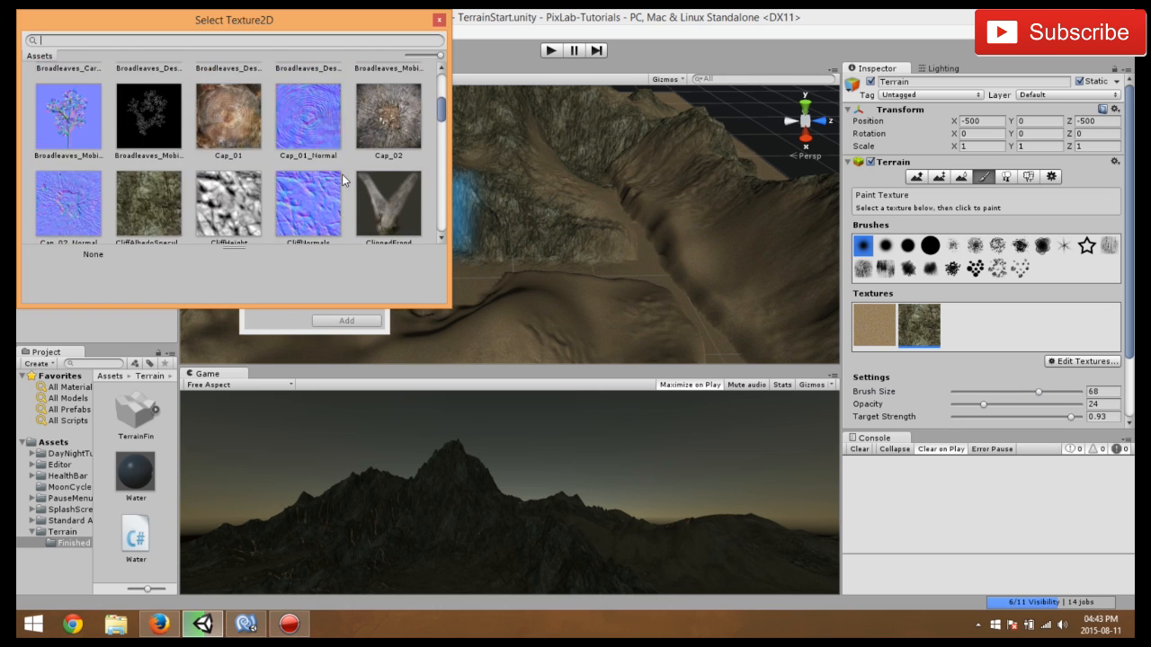
scroll(342, 174, down, 4)
scroll(342, 174, down, 5)
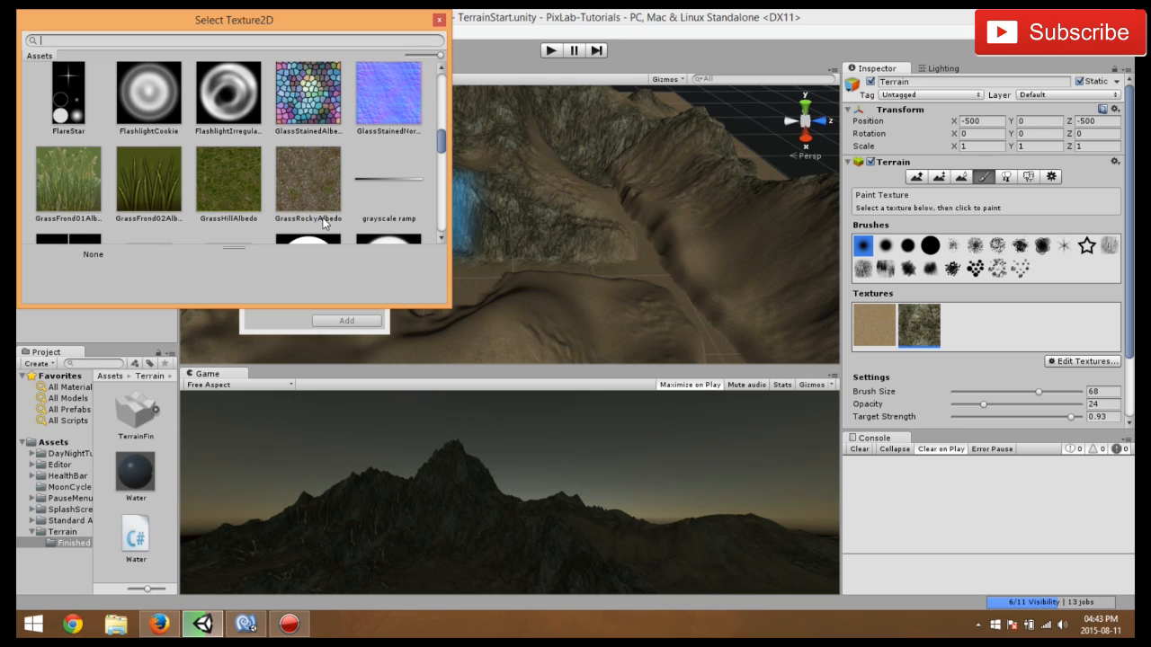
click(315, 203)
double_click(304, 183)
- Set the new texture's tiling size to 40 by 40 and add it to the terrain
click(260, 245)
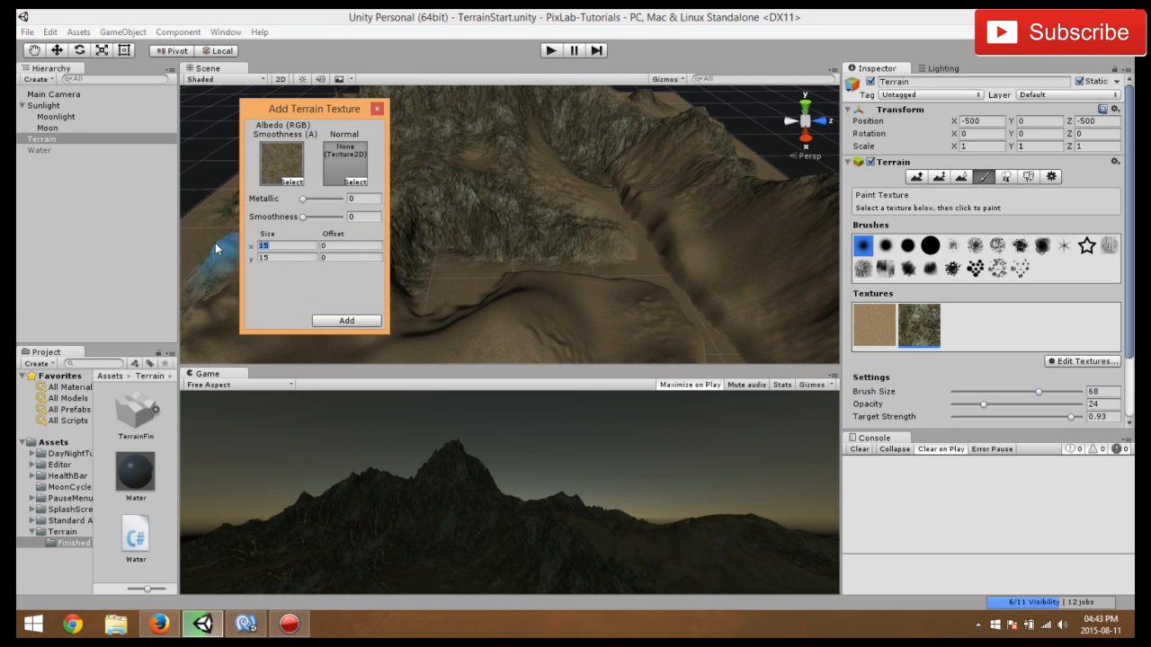
text(40)
key(Tab)
text(40)
click(346, 320)
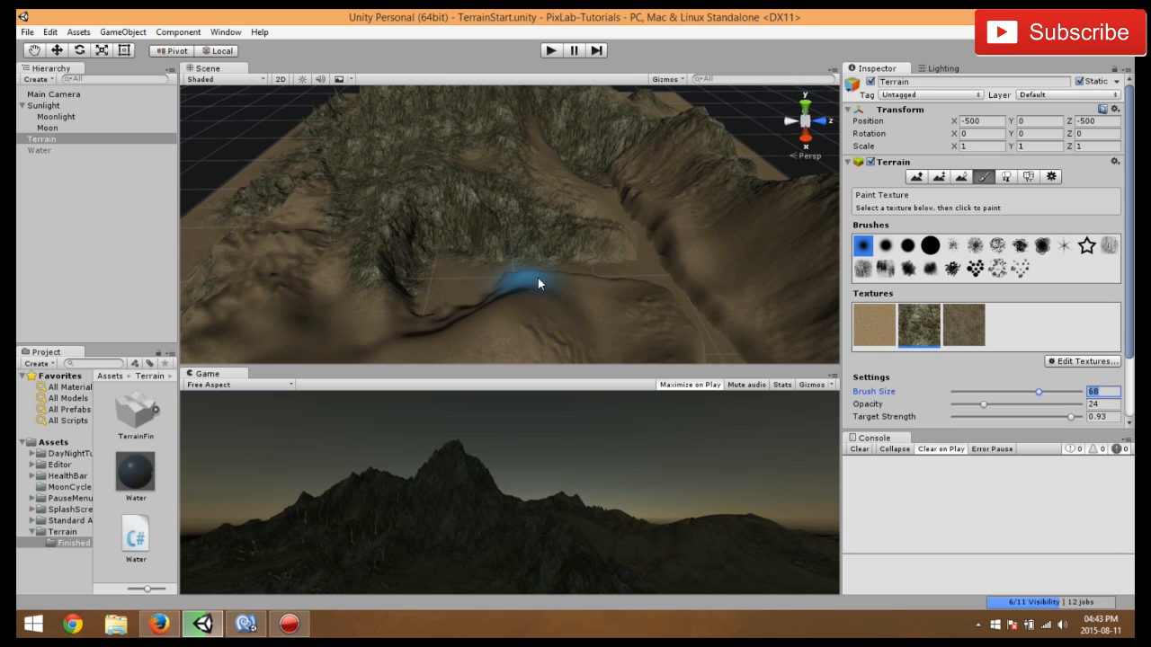
- Make the grassy rock texture the active paint texture and set the brush size to 36
click(971, 328)
middle_drag(463, 292, 576, 293)
scroll(576, 292, up, 3)
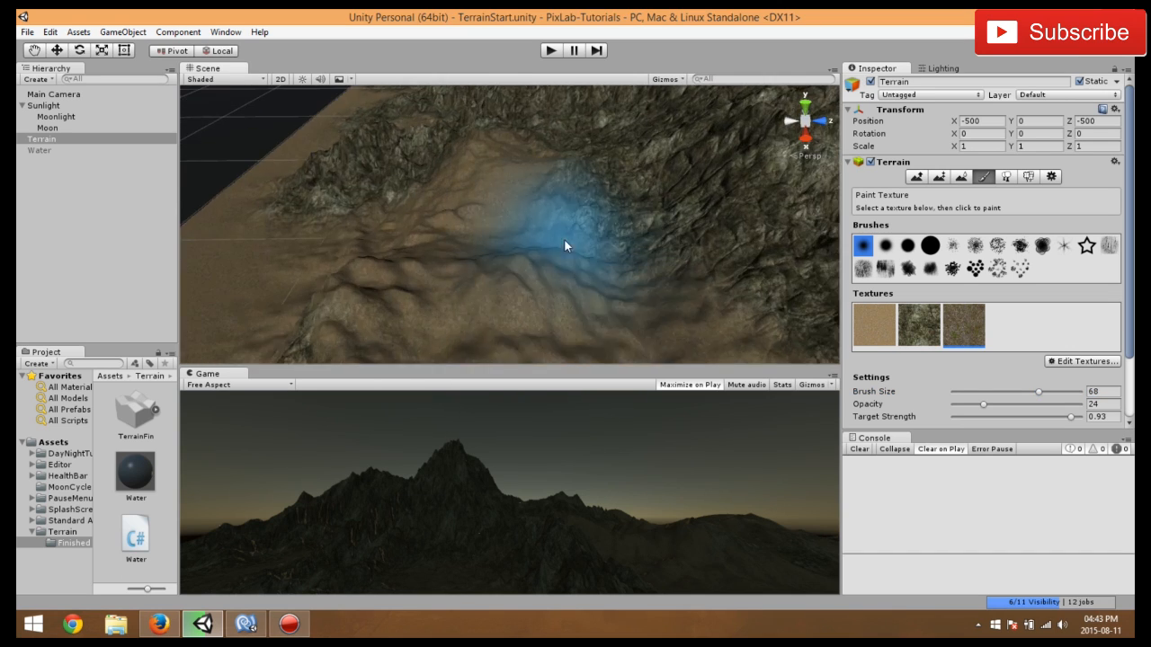
middle_drag(564, 240, 591, 314)
right_drag(586, 349, 665, 347)
mouse_move(630, 346)
middle_down()
mouse_move(600, 257)
mouse_move(624, 290)
mouse_move(625, 325)
middle_up()
scroll(567, 196, up, 3)
drag(1043, 394, 999, 394)
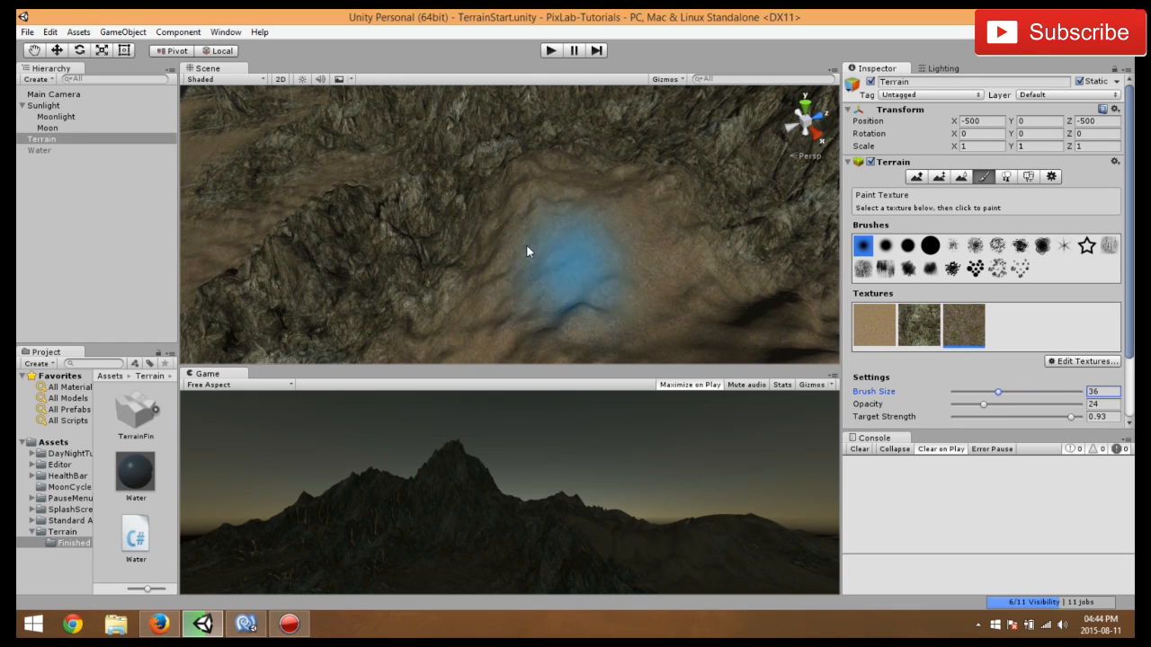
- Paint the grassy rock texture over the sandy ledge between the mountain's cliffs
mouse_move(497, 262)
mouse_down()
mouse_move(508, 217)
mouse_move(652, 185)
mouse_move(616, 193)
mouse_move(414, 331)
mouse_move(630, 180)
mouse_move(727, 226)
mouse_move(493, 253)
mouse_up()
scroll(508, 241, up, 5)
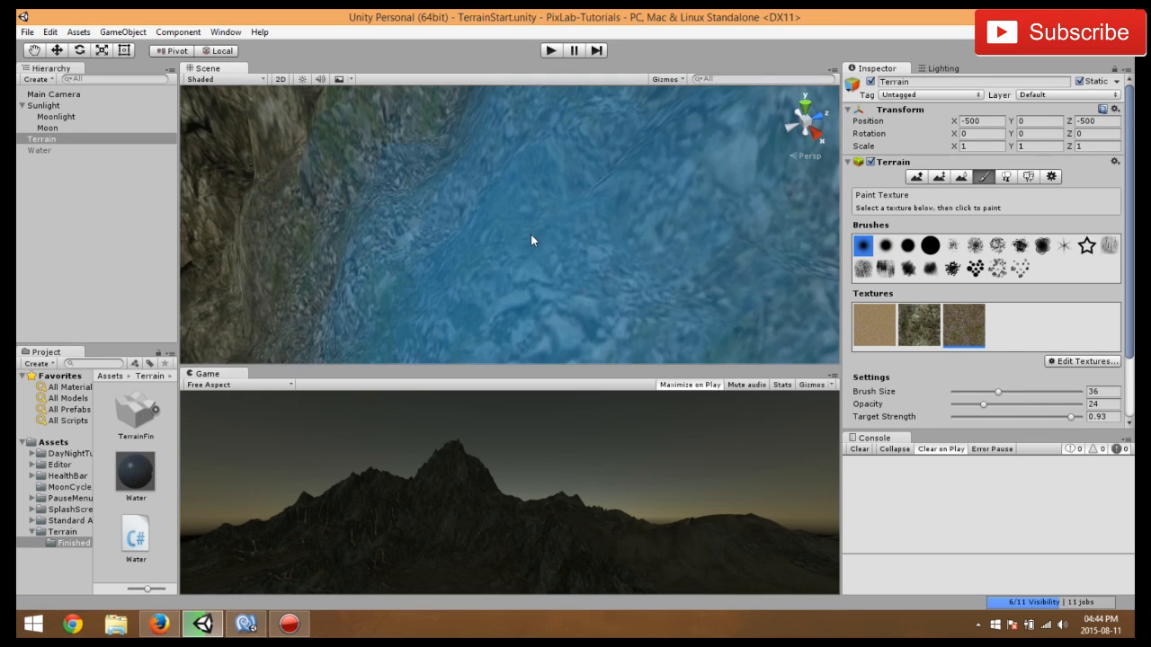
scroll(567, 212, down, 3)
scroll(561, 209, up, 3)
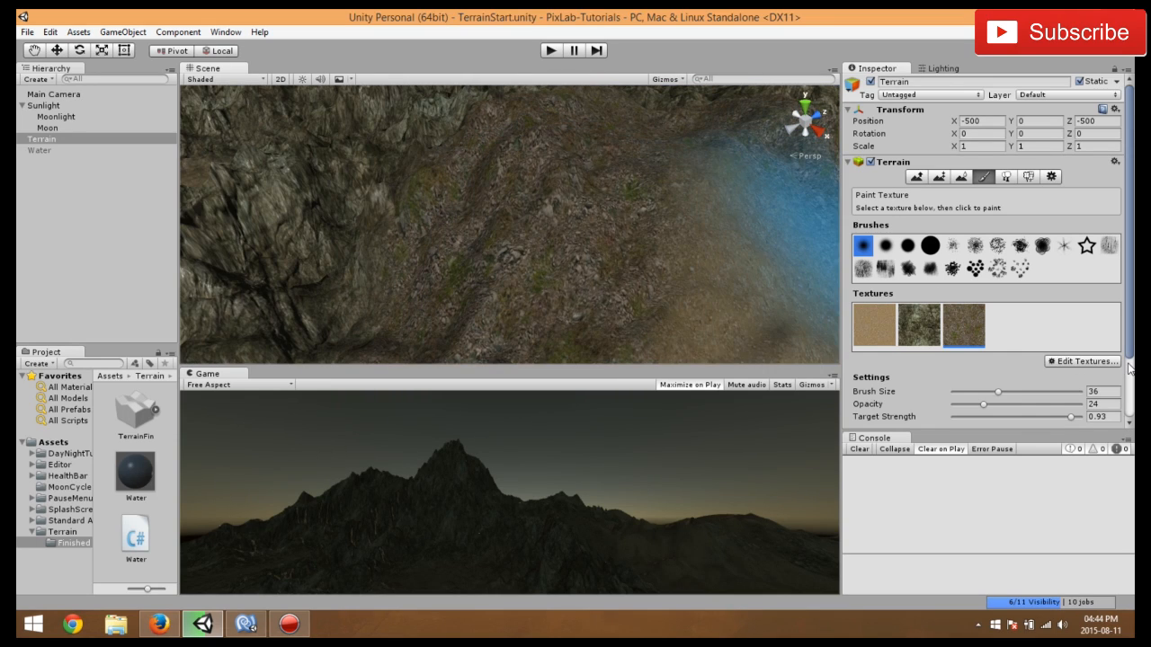
middle_drag(643, 268, 656, 257)
scroll(653, 269, down, 2)
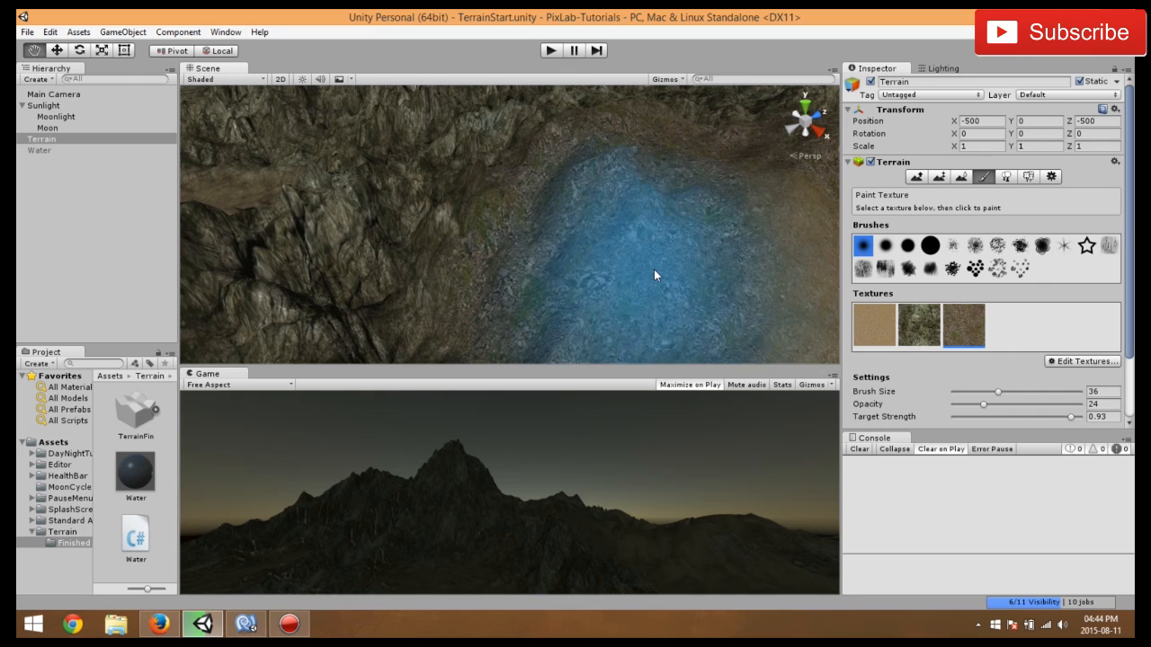
- Paint the grassy rock texture across the mountain's sandy saddle and the slope descending into the gully
scroll(740, 213, down, 4)
middle_drag(387, 228, 621, 275)
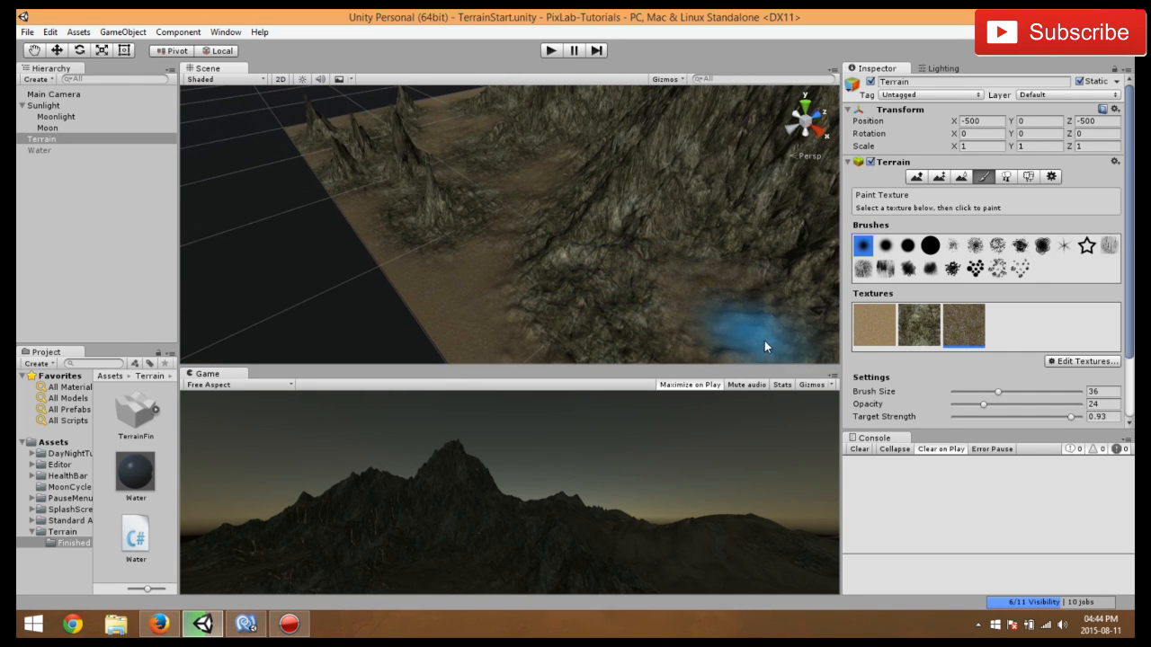
alt+drag(548, 185, 509, 276)
scroll(522, 272, up, 5)
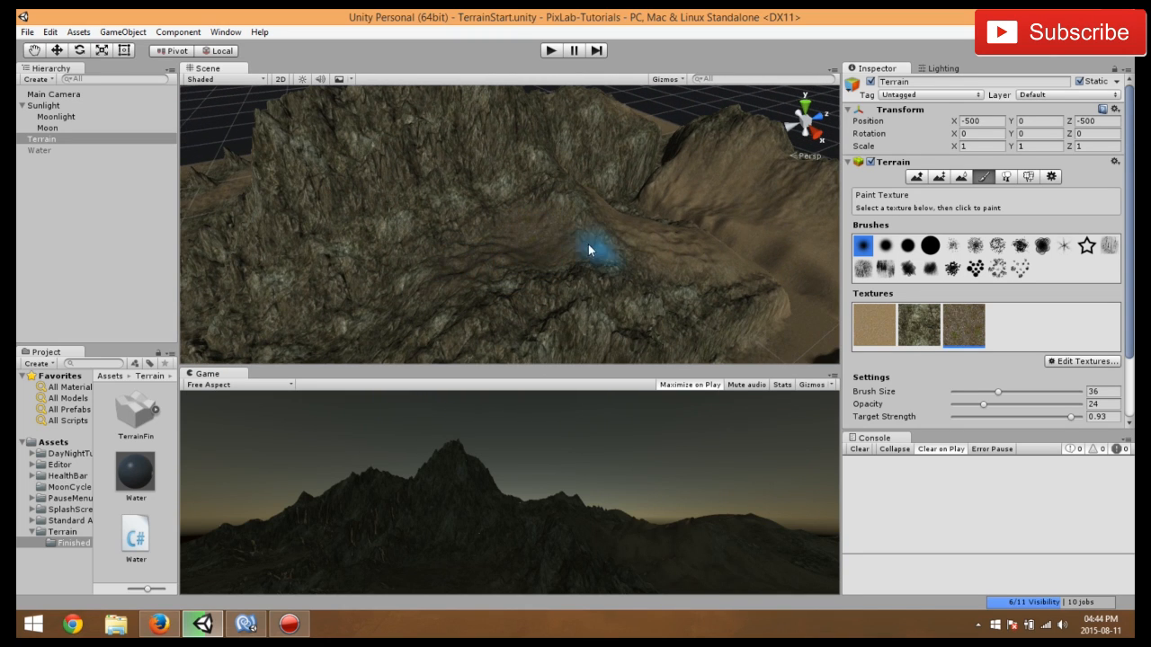
mouse_move(677, 235)
alt+mouse_down()
mouse_move(513, 244)
mouse_move(380, 224)
mouse_move(337, 230)
alt+mouse_up()
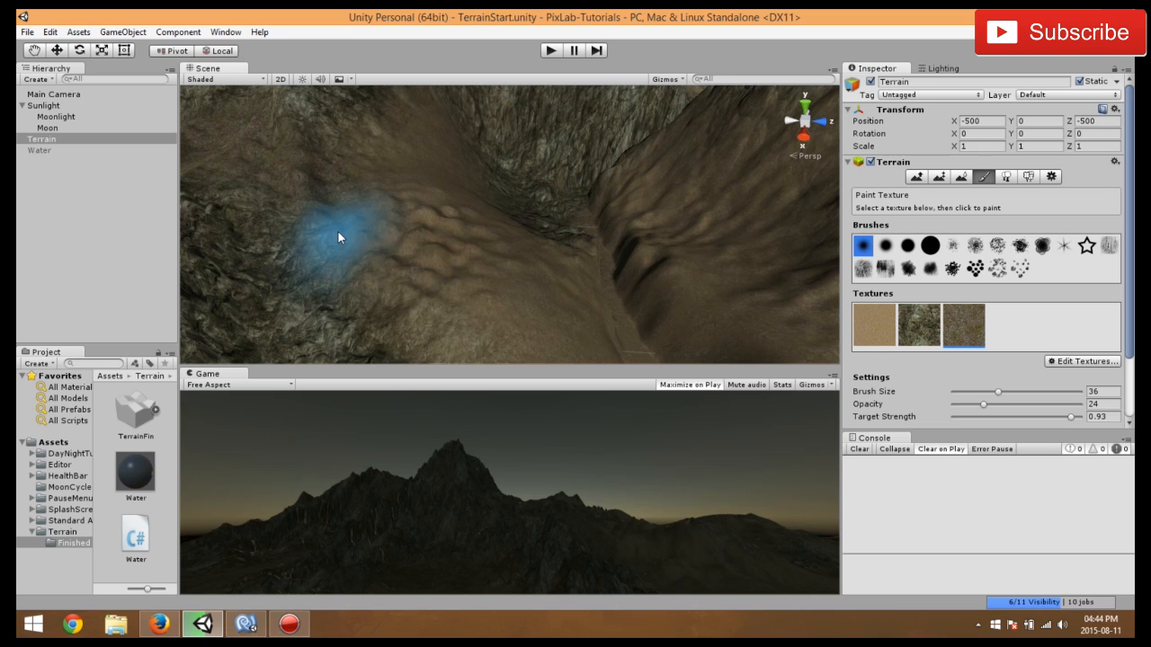
mouse_move(412, 136)
alt+mouse_down()
mouse_move(416, 188)
mouse_move(339, 197)
mouse_move(288, 157)
mouse_move(475, 220)
alt+mouse_up()
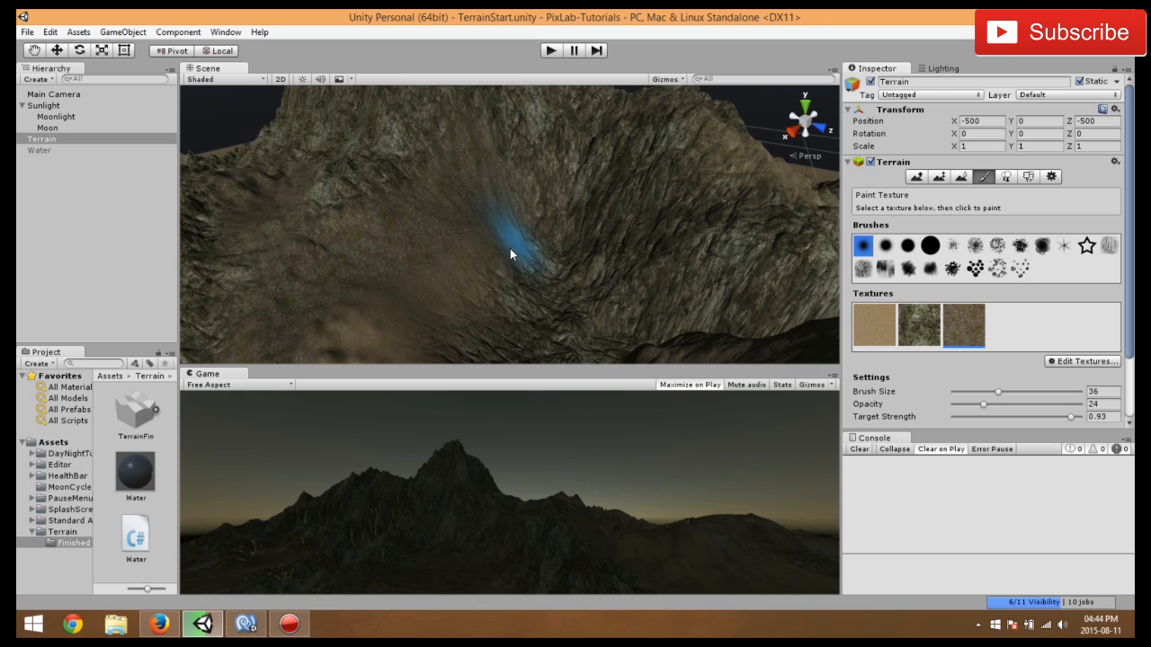
- Paint the grassy rock texture over the bare hollows between the cliff ridges beyond the gully
scroll(630, 207, down, 3)
middle_drag(649, 251, 440, 296)
scroll(440, 300, up, 3)
mouse_move(513, 315)
middle_down()
mouse_move(472, 259)
mouse_move(339, 247)
middle_up()
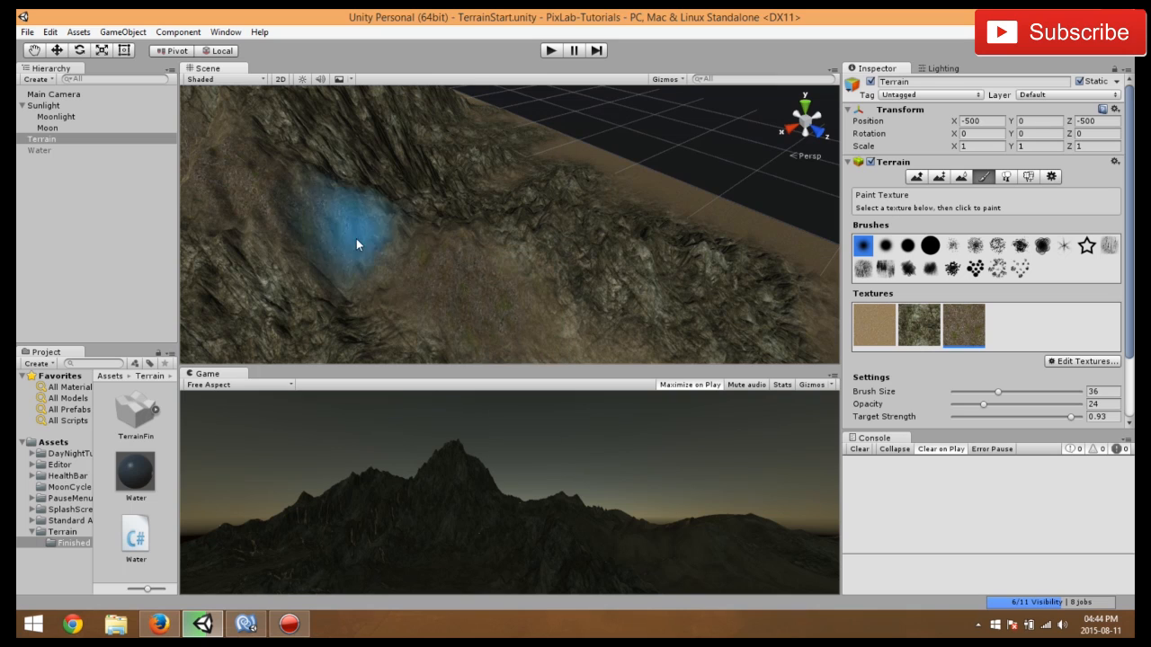
mouse_move(550, 320)
middle_down()
mouse_move(529, 279)
mouse_move(480, 266)
middle_up()
scroll(569, 296, down, 2)
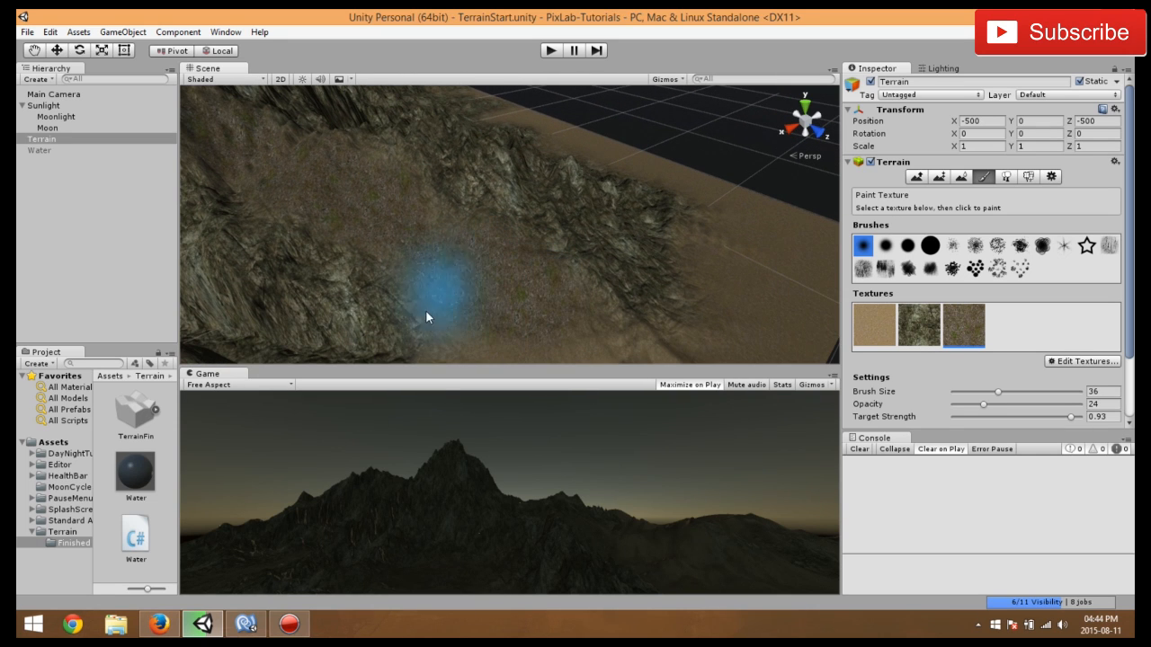
- Paint the grassy rock texture along the outer base of the cliffs facing the terrain's edge
scroll(495, 174, down, 3)
middle_drag(585, 184, 513, 256)
right_drag(514, 255, 295, 243)
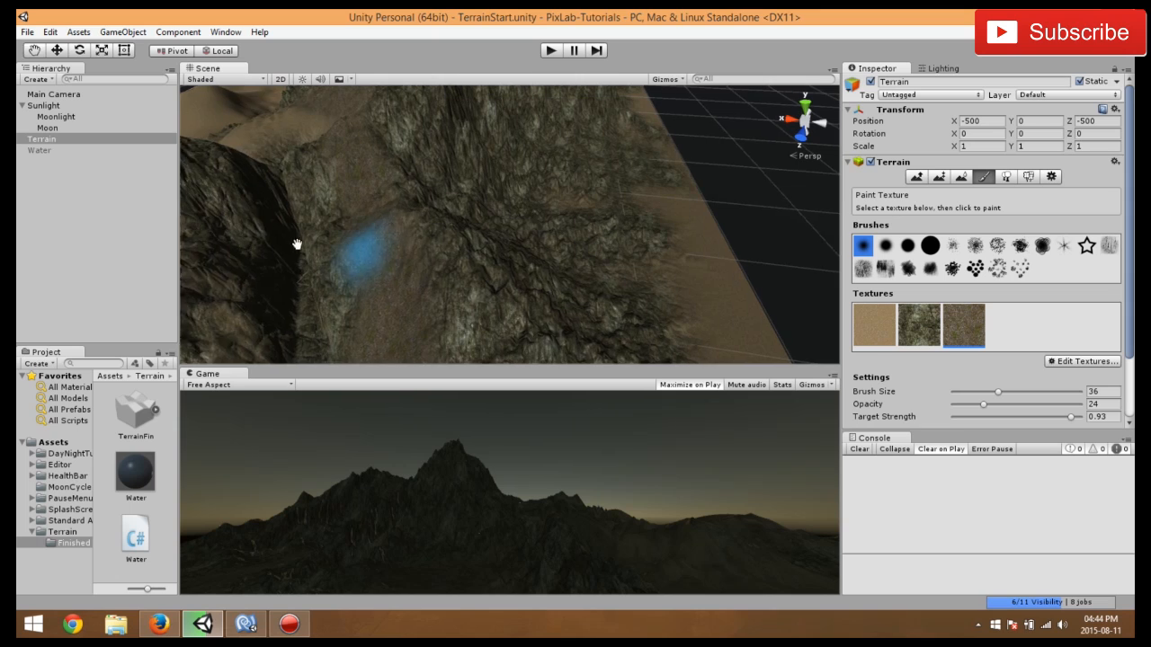
middle_drag(296, 244, 241, 252)
mouse_move(333, 239)
middle_down()
mouse_move(442, 237)
mouse_move(585, 202)
middle_up()
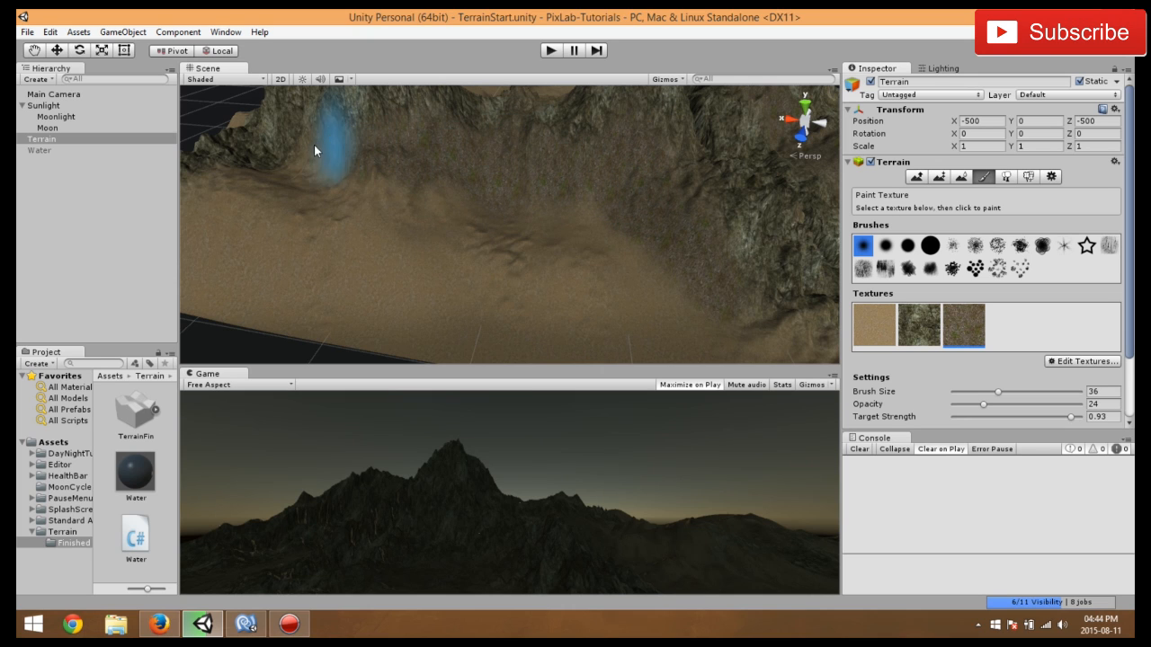
middle_drag(465, 199, 225, 103)
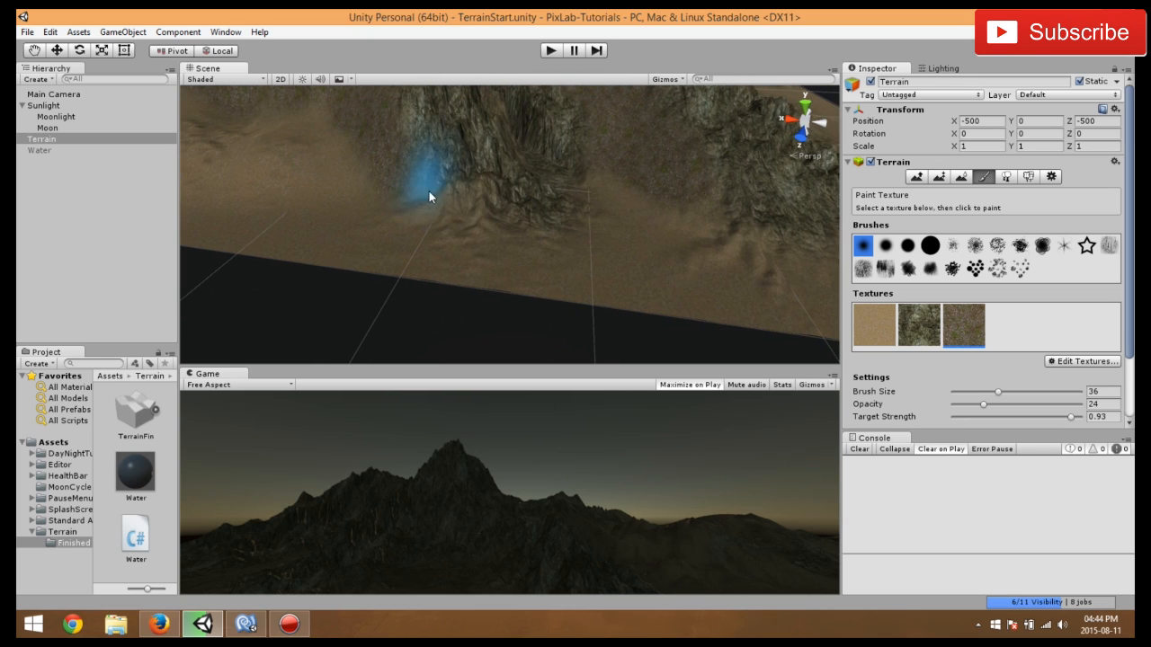
- Paint the grassy rock texture over the low foothill at the ridge's end, by the terrain's corner
middle_drag(342, 155, 600, 256)
mouse_move(601, 251)
mouse_down()
mouse_move(563, 257)
mouse_move(495, 306)
mouse_move(578, 268)
mouse_move(401, 269)
mouse_up()
middle_drag(404, 270, 601, 289)
alt+drag(601, 289, 722, 282)
mouse_move(497, 256)
mouse_down()
mouse_move(633, 265)
mouse_move(662, 229)
mouse_move(644, 222)
mouse_move(624, 286)
mouse_move(460, 268)
mouse_move(493, 266)
mouse_up()
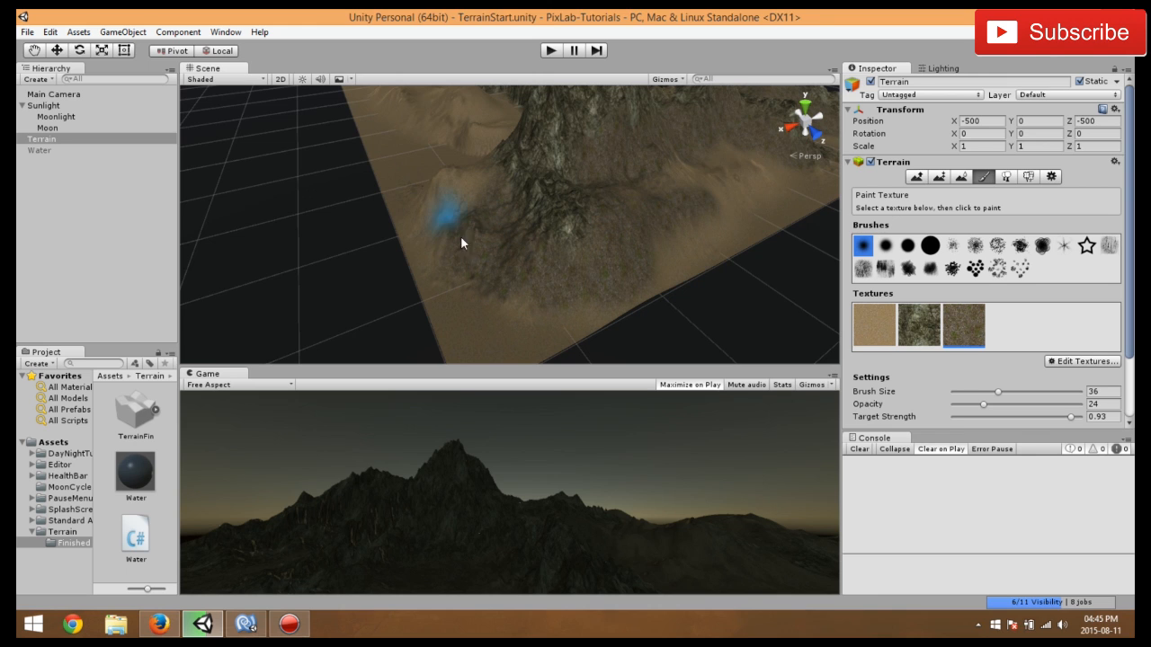
mouse_move(481, 283)
alt+mouse_down()
mouse_move(591, 262)
mouse_move(702, 322)
alt+mouse_up()
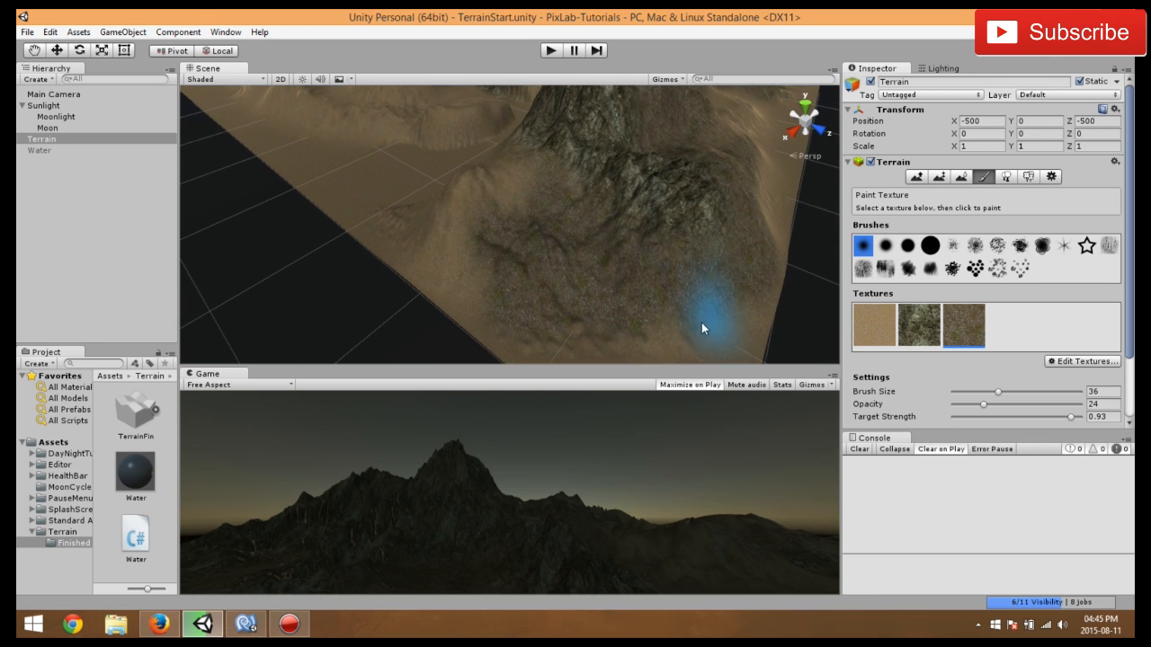
alt+drag(480, 288, 720, 224)
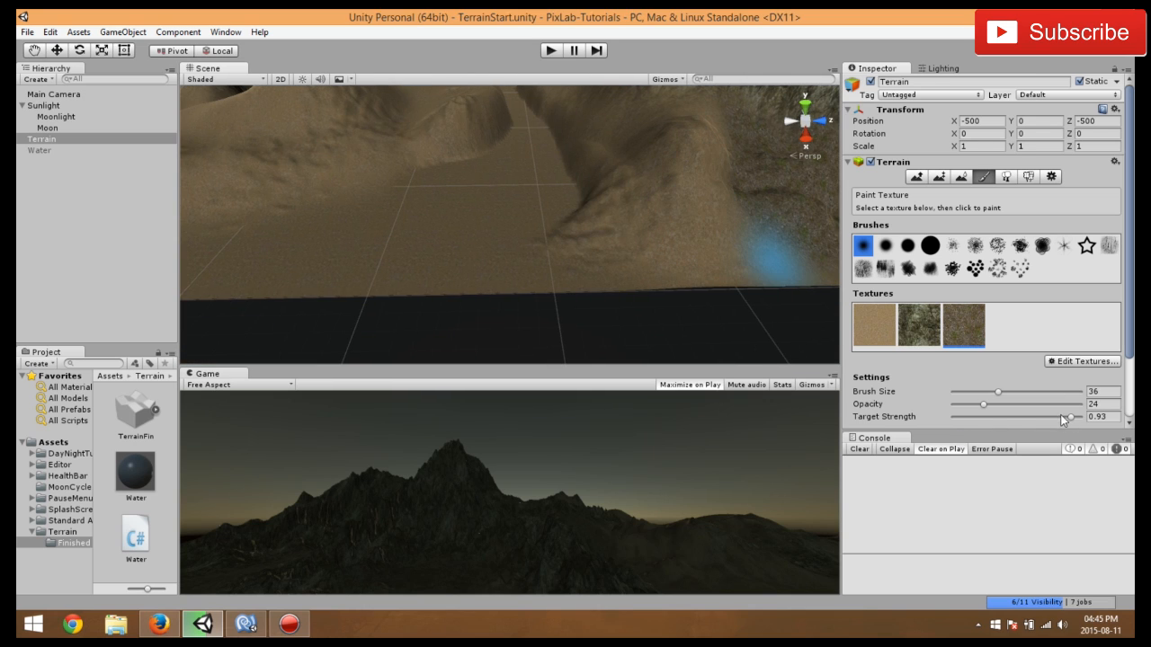
- Lower the target strength to 0.488 and blend the grassy rock texture onto the slope below the cliffs
drag(1070, 418, 1014, 416)
mouse_move(629, 198)
alt+mouse_down()
mouse_move(583, 240)
mouse_move(624, 221)
mouse_move(614, 163)
mouse_move(562, 301)
mouse_move(510, 293)
mouse_move(530, 336)
mouse_move(589, 299)
alt+mouse_up()
mouse_move(703, 257)
middle_down()
mouse_move(545, 218)
mouse_move(377, 255)
mouse_move(403, 271)
middle_up()
middle_drag(425, 203, 505, 320)
scroll(510, 306, up, 3)
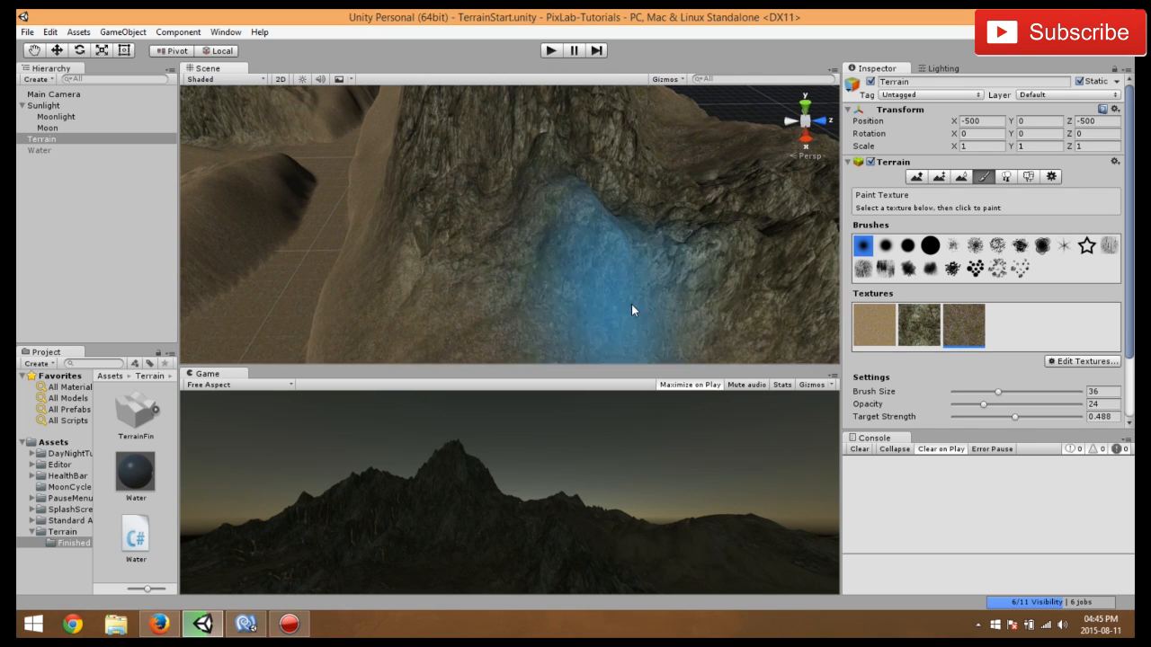
- Set the target strength to 0.906 and paint the grassy rock texture over the slopes bordering the river channel
drag(1017, 419, 1069, 418)
middle_drag(560, 302, 721, 287)
mouse_move(721, 292)
mouse_down()
mouse_move(745, 262)
mouse_move(735, 311)
mouse_up()
scroll(733, 308, down, 3)
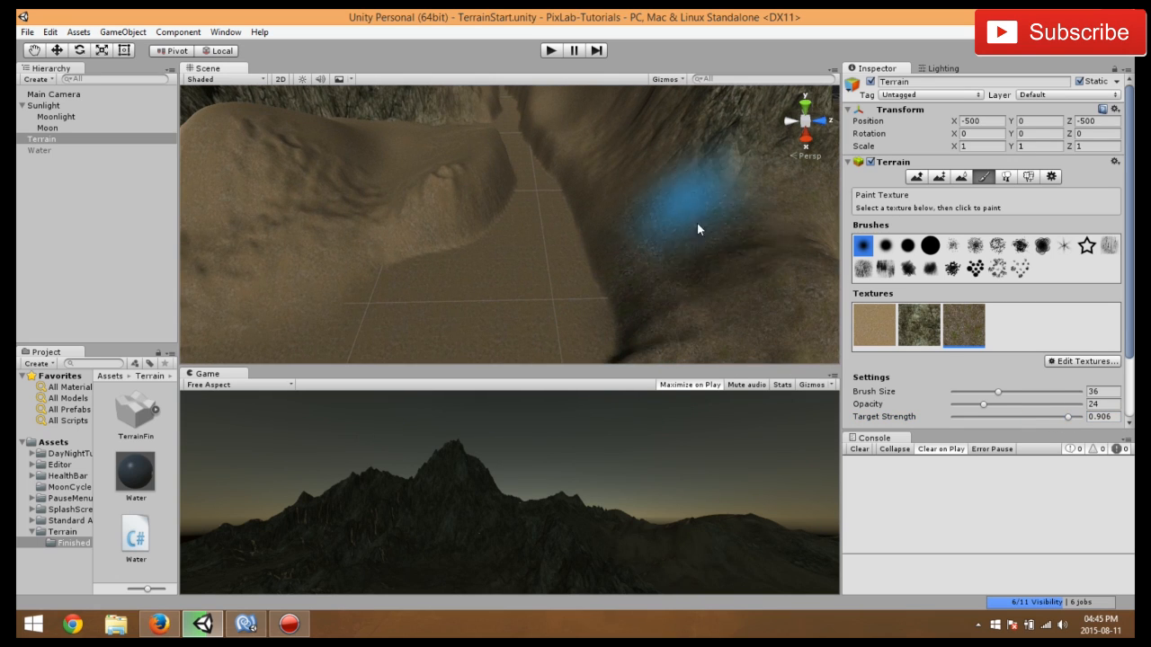
drag(686, 204, 696, 309)
scroll(696, 309, down, 2)
middle_drag(696, 309, 678, 257)
drag(678, 257, 655, 239)
middle_drag(654, 243, 798, 293)
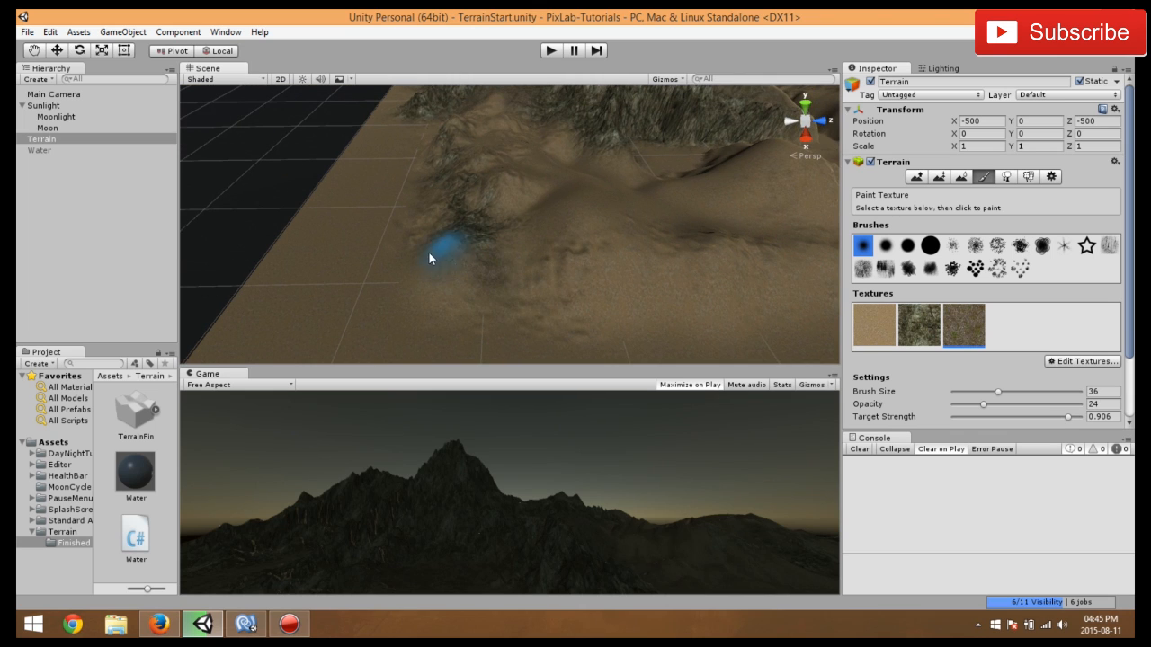
mouse_move(453, 261)
alt+mouse_down()
mouse_move(507, 309)
mouse_move(655, 324)
alt+mouse_up()
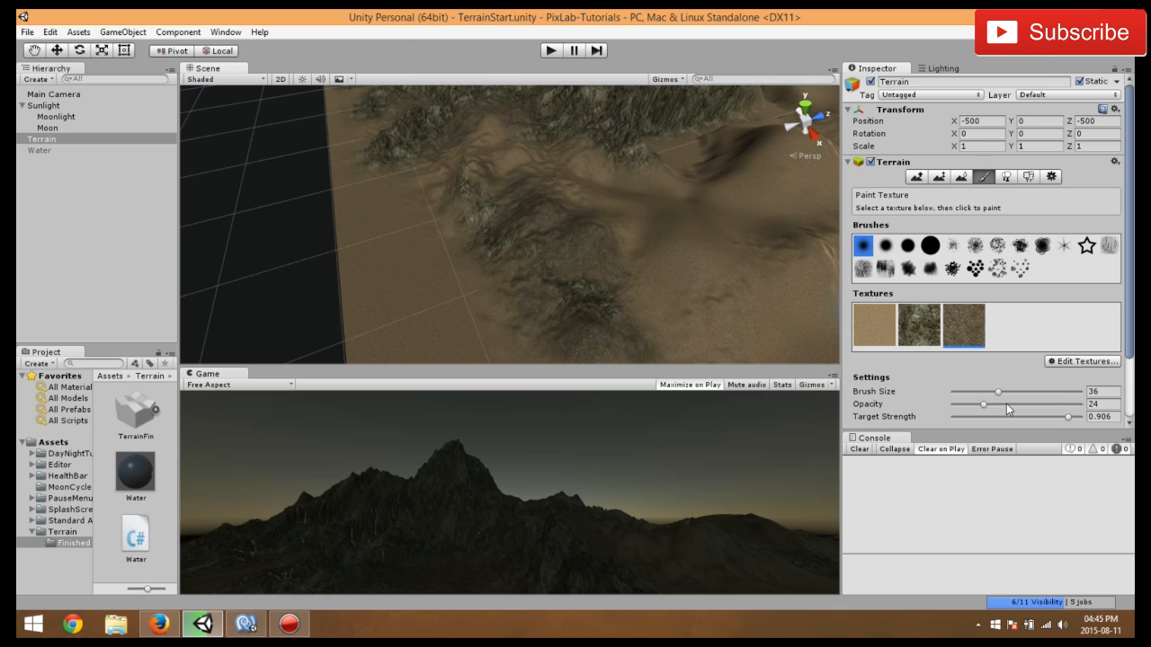
mouse_move(515, 186)
alt+mouse_down()
mouse_move(595, 288)
mouse_move(689, 286)
mouse_move(450, 172)
mouse_move(578, 264)
mouse_move(545, 253)
alt+mouse_up()
scroll(569, 282, down, 6)
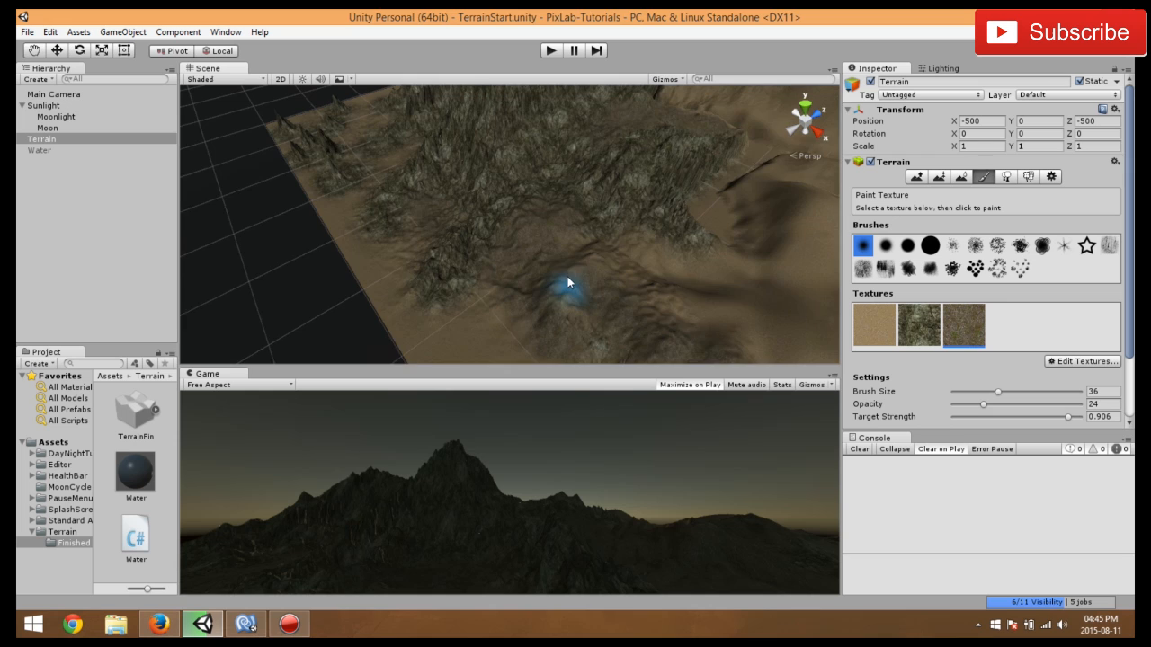
alt+drag(614, 270, 306, 89)
scroll(444, 213, up, 4)
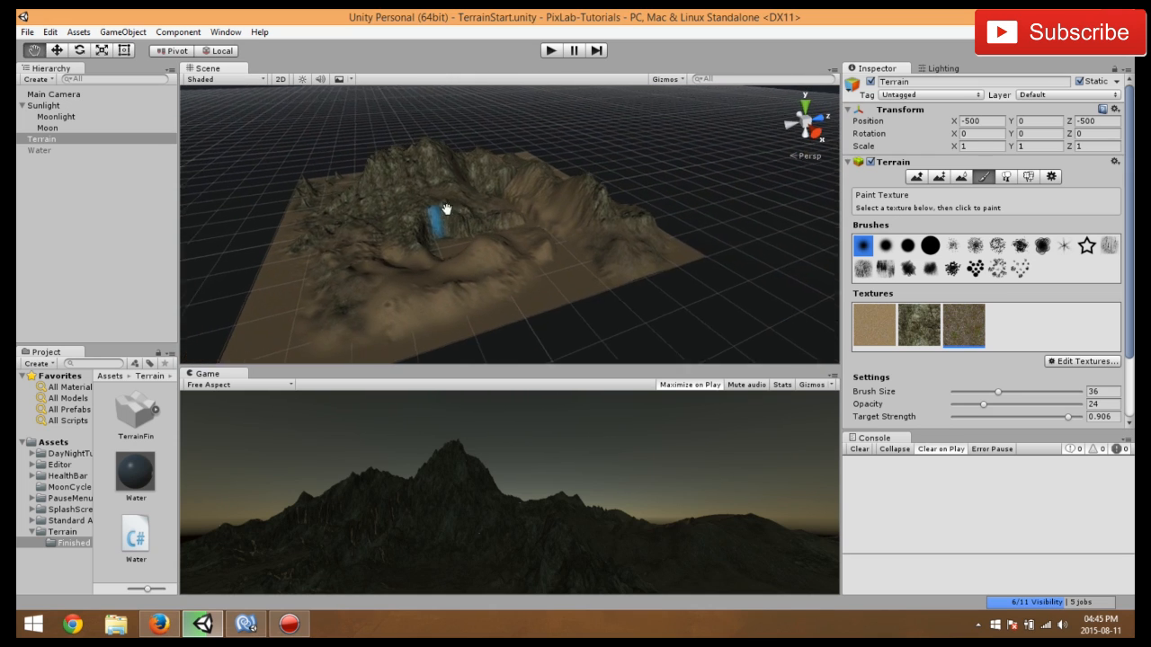
middle_drag(650, 262, 737, 261)
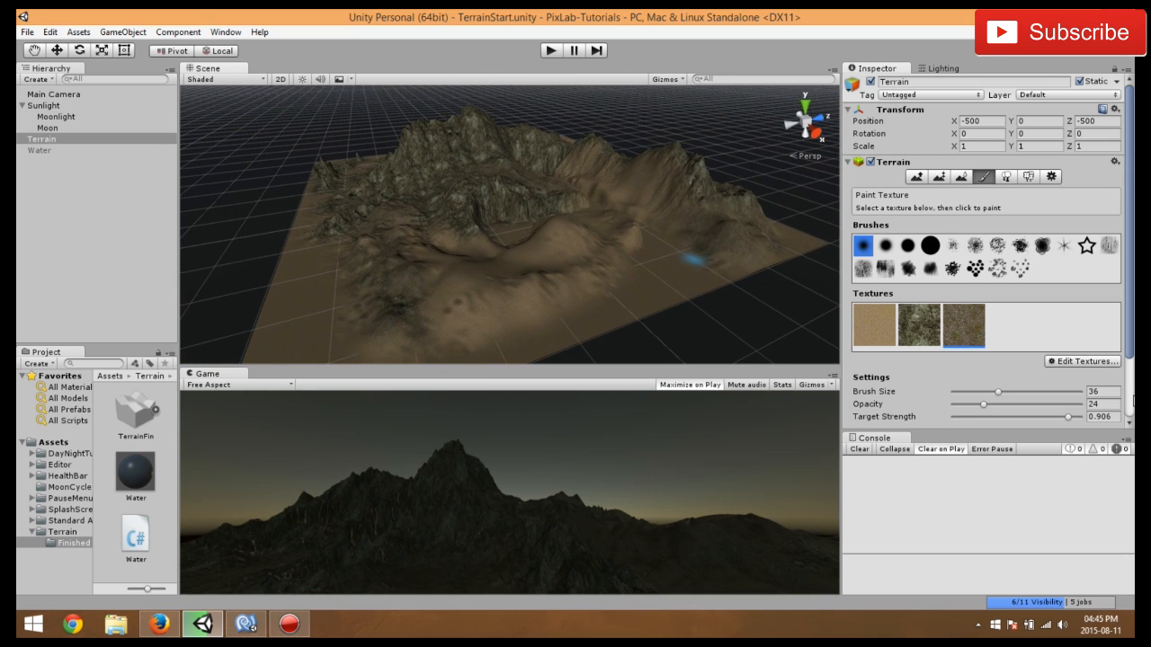
- Start a new terrain texture and assign GrassHillAlbedo as its albedo map
click(1077, 361)
click(1061, 364)
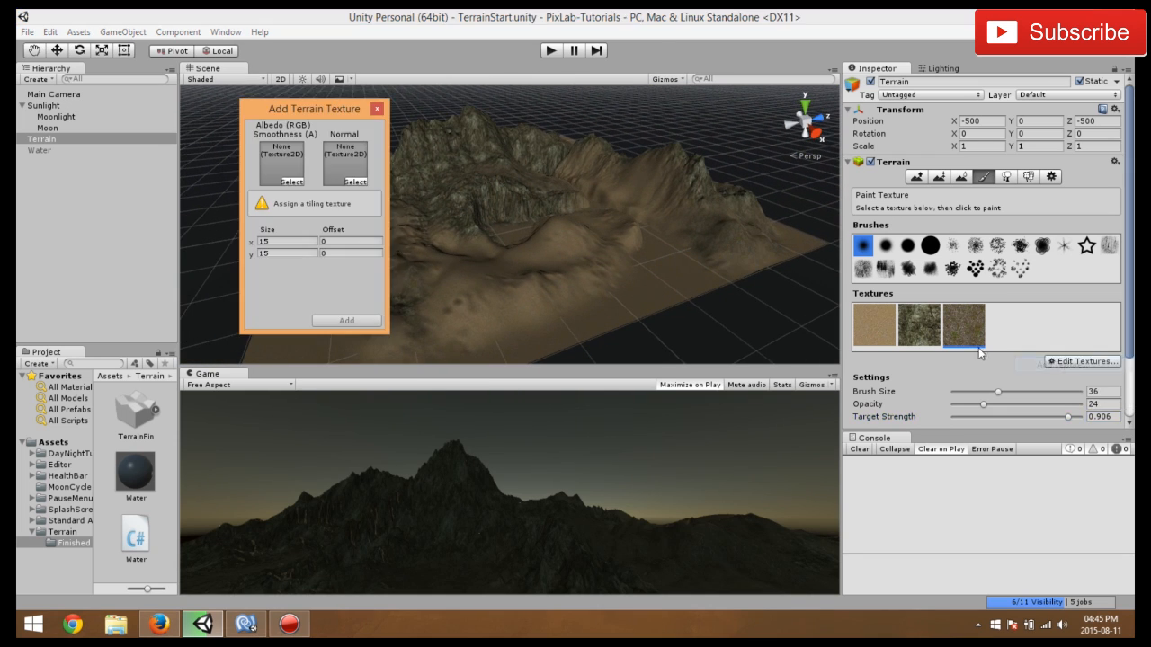
click(291, 182)
scroll(294, 187, down, 2)
scroll(293, 187, down, 8)
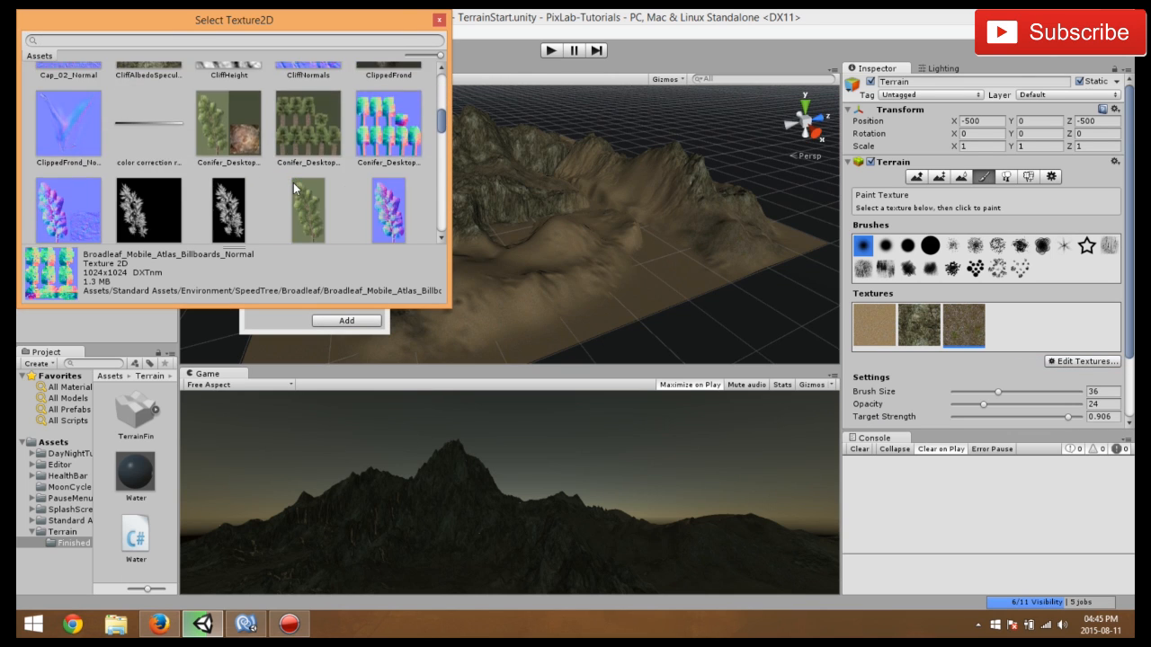
scroll(293, 183, up, 1)
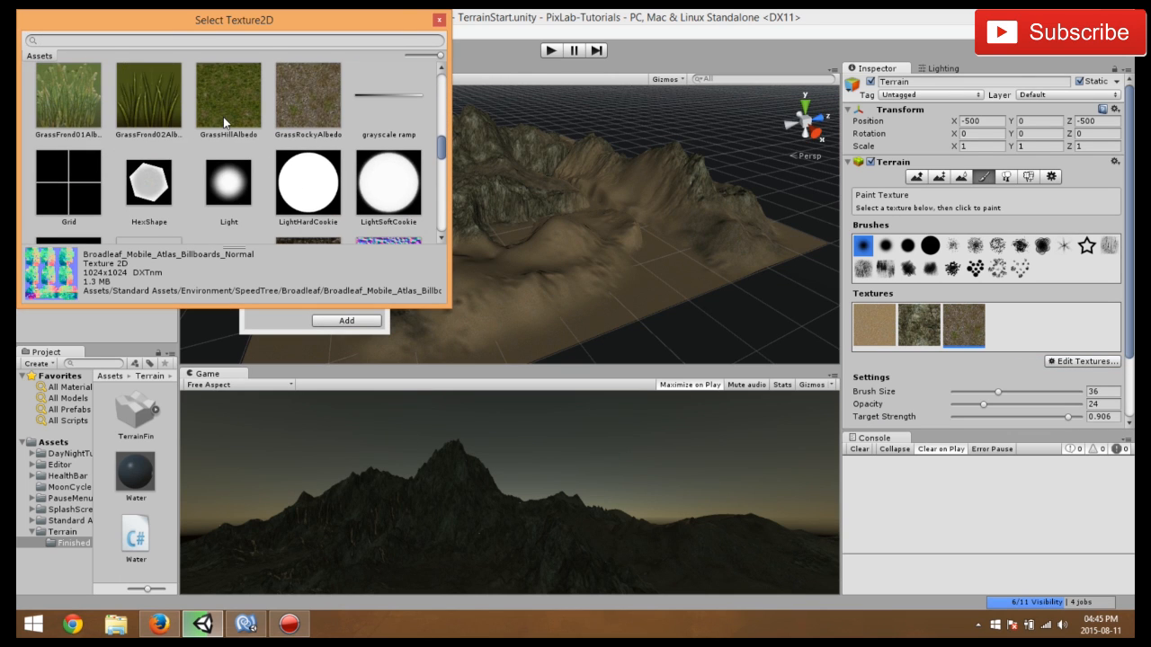
double_click(223, 115)
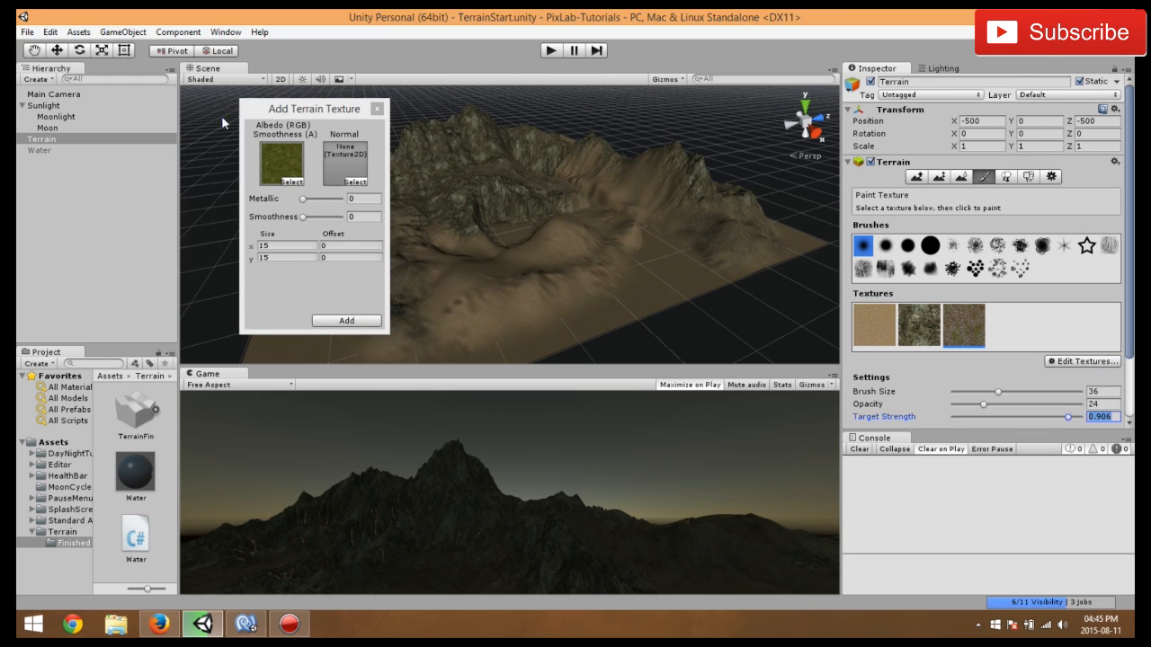
- Set the grass texture's tile size to 35 by 35 and add it to the terrain
click(298, 246)
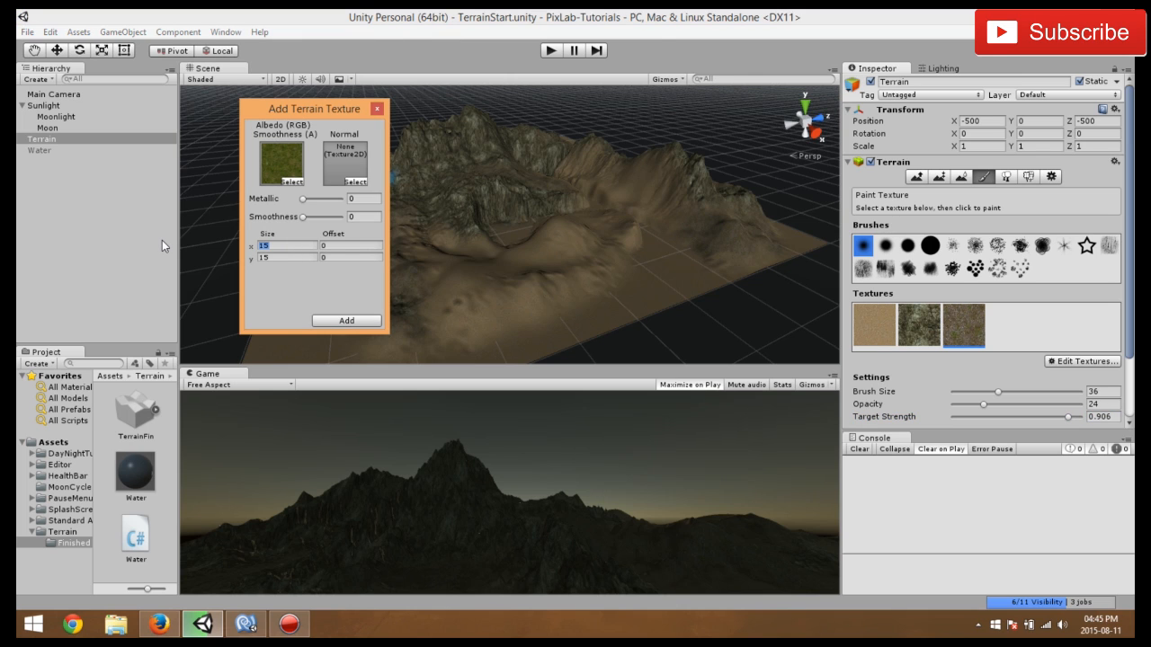
text(35)
key(Tab)
text(35)
click(351, 320)
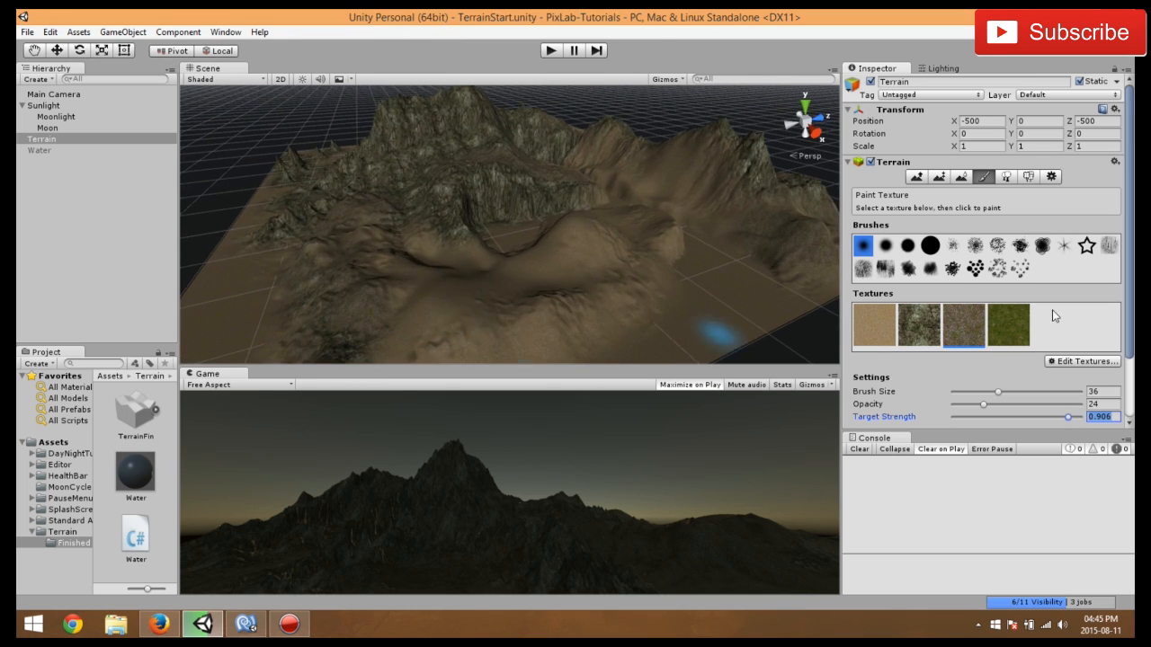
- With brush size 43 and target strength 0.365, paint the grass texture over the broad hill beside the rocky ridge
click(1004, 323)
key(f)
right_drag(490, 265, 536, 308)
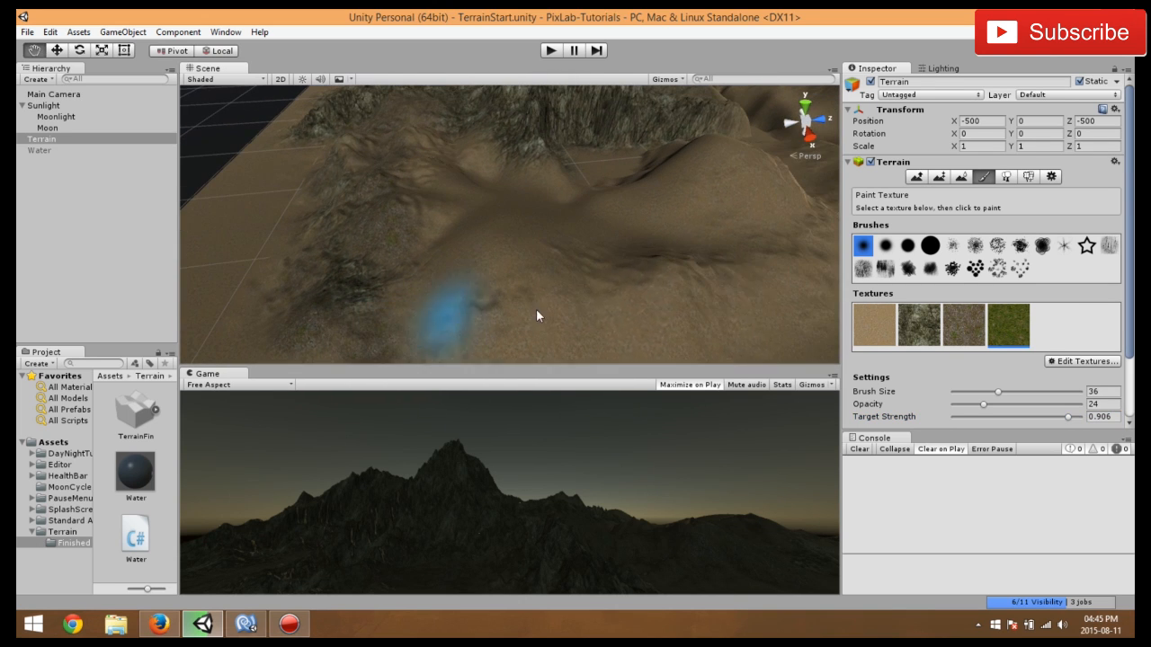
click(1007, 392)
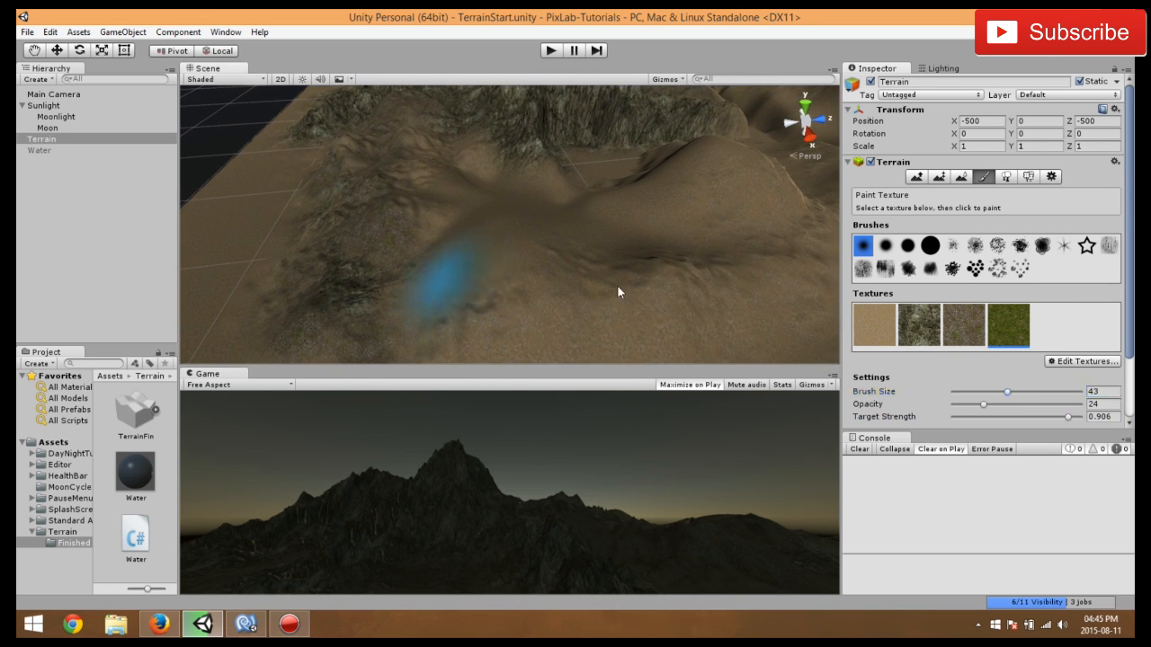
drag(1066, 418, 999, 415)
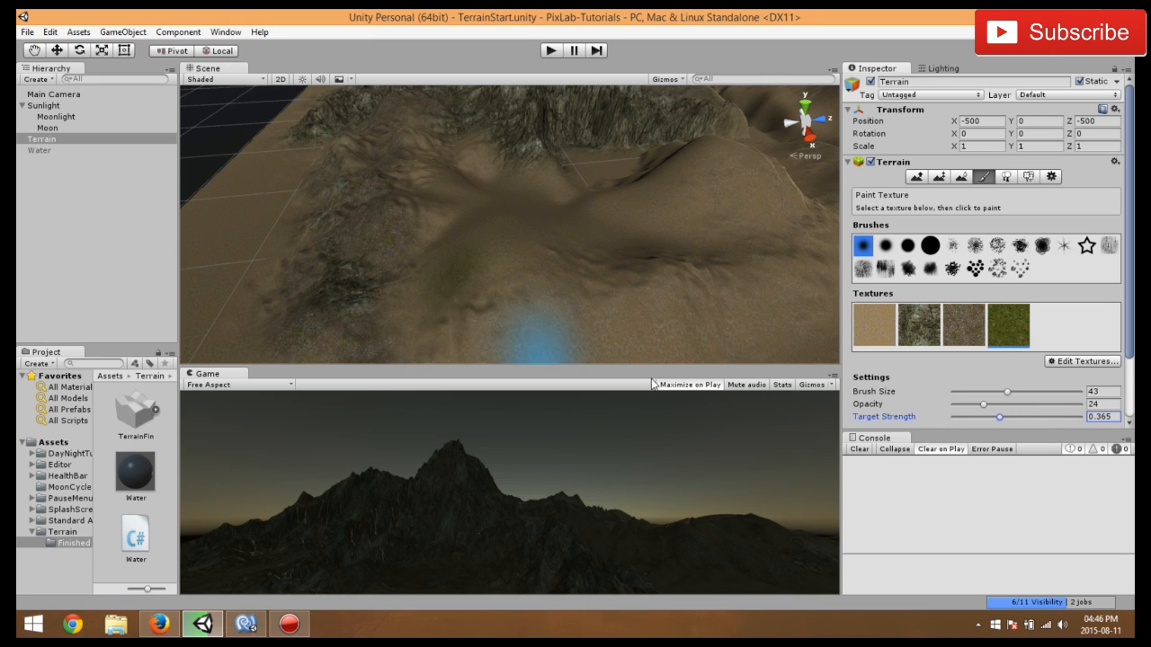
mouse_move(448, 270)
mouse_down()
mouse_move(447, 309)
mouse_move(581, 293)
mouse_move(488, 273)
mouse_move(743, 291)
mouse_move(419, 316)
mouse_move(596, 287)
mouse_move(751, 297)
mouse_up()
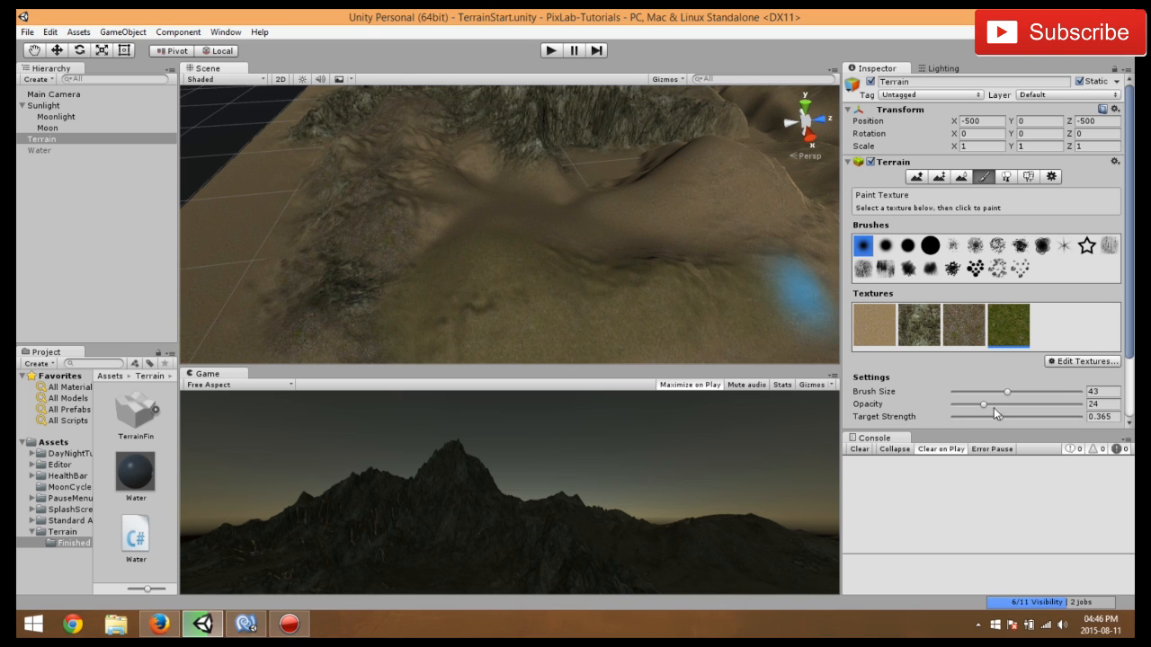
- Raise the target strength to 0.724 and repaint the hill with the grass texture
drag(1000, 418, 1029, 418)
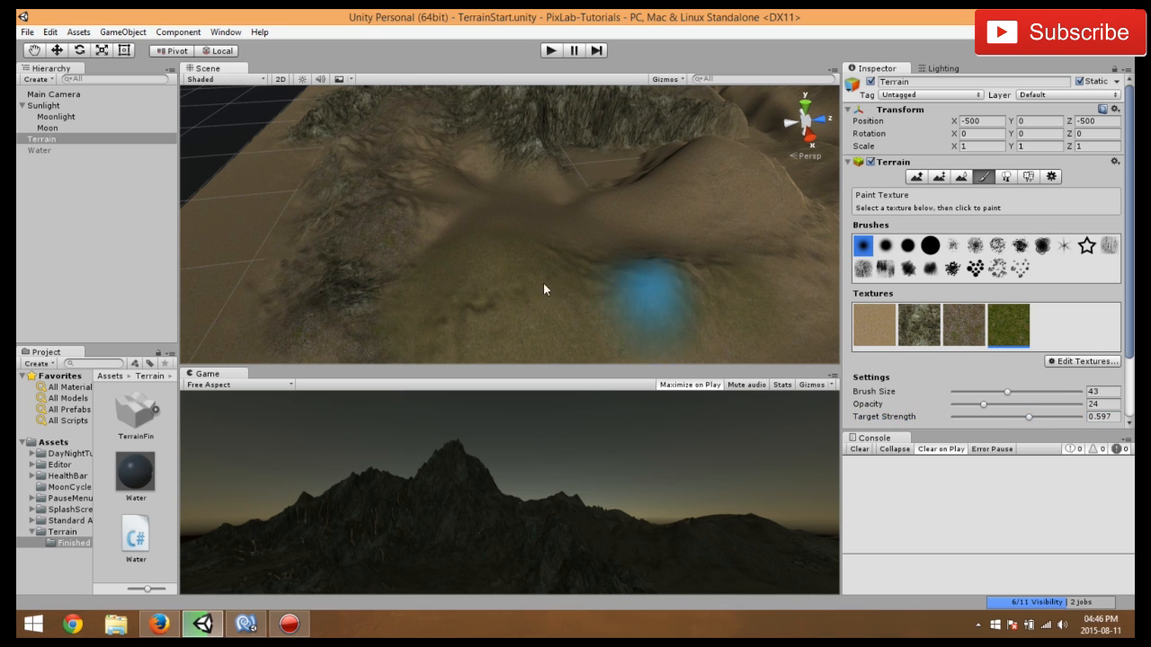
drag(1031, 418, 1044, 418)
mouse_move(739, 335)
mouse_down()
mouse_move(525, 322)
mouse_move(728, 267)
mouse_move(522, 269)
mouse_move(678, 255)
mouse_up()
- Extend the grass texture over the upper side of the hill, beside the grassy rock slope
scroll(525, 288, up, 5)
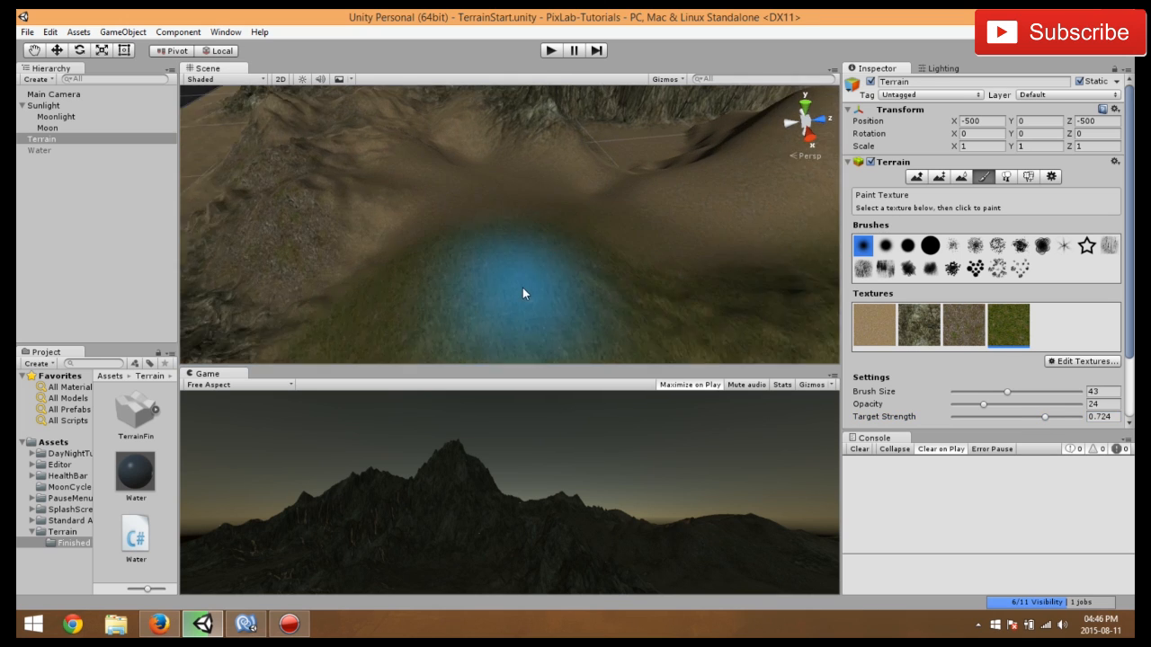
alt+drag(529, 281, 653, 366)
middle_drag(514, 250, 633, 314)
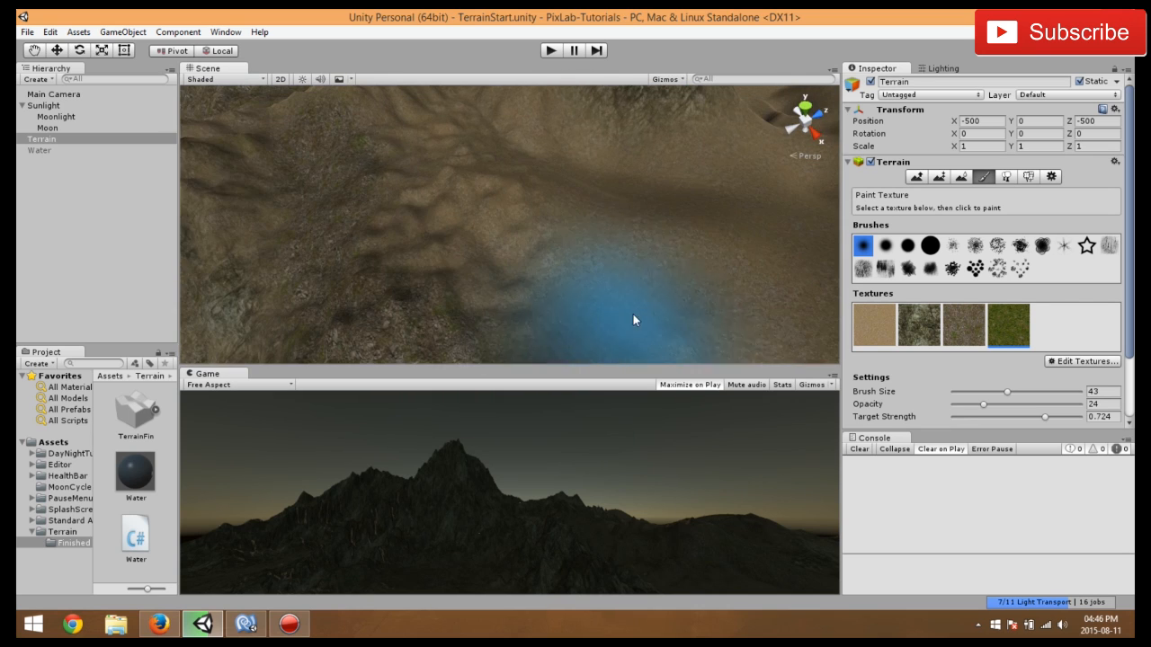
scroll(677, 306, down, 3)
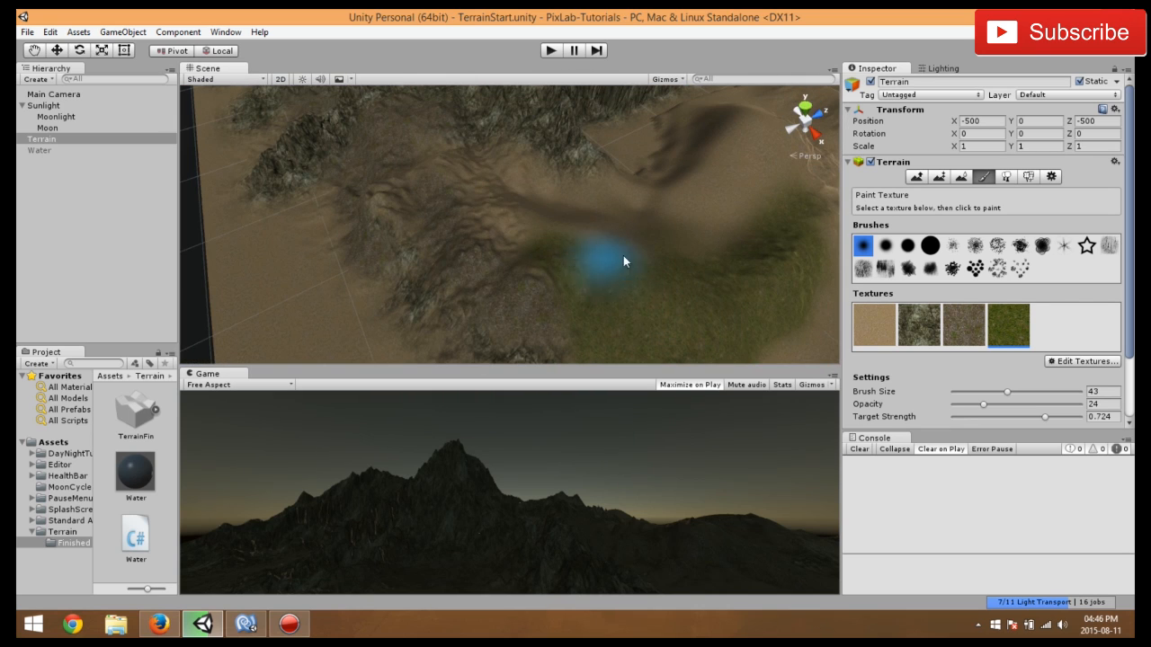
mouse_move(567, 248)
mouse_down()
mouse_move(532, 244)
mouse_move(475, 171)
mouse_move(481, 225)
mouse_move(461, 170)
mouse_move(400, 184)
mouse_move(436, 142)
mouse_move(535, 179)
mouse_move(515, 173)
mouse_move(587, 230)
mouse_move(623, 184)
mouse_move(670, 235)
mouse_move(616, 200)
mouse_move(730, 246)
mouse_up()
- Paint the grass texture along the hill's outer slope and onto the neighbouring mounds toward the terrain's edge
mouse_move(694, 248)
middle_down()
mouse_move(665, 234)
mouse_move(548, 234)
middle_up()
right_drag(548, 233, 476, 216)
middle_drag(476, 216, 465, 236)
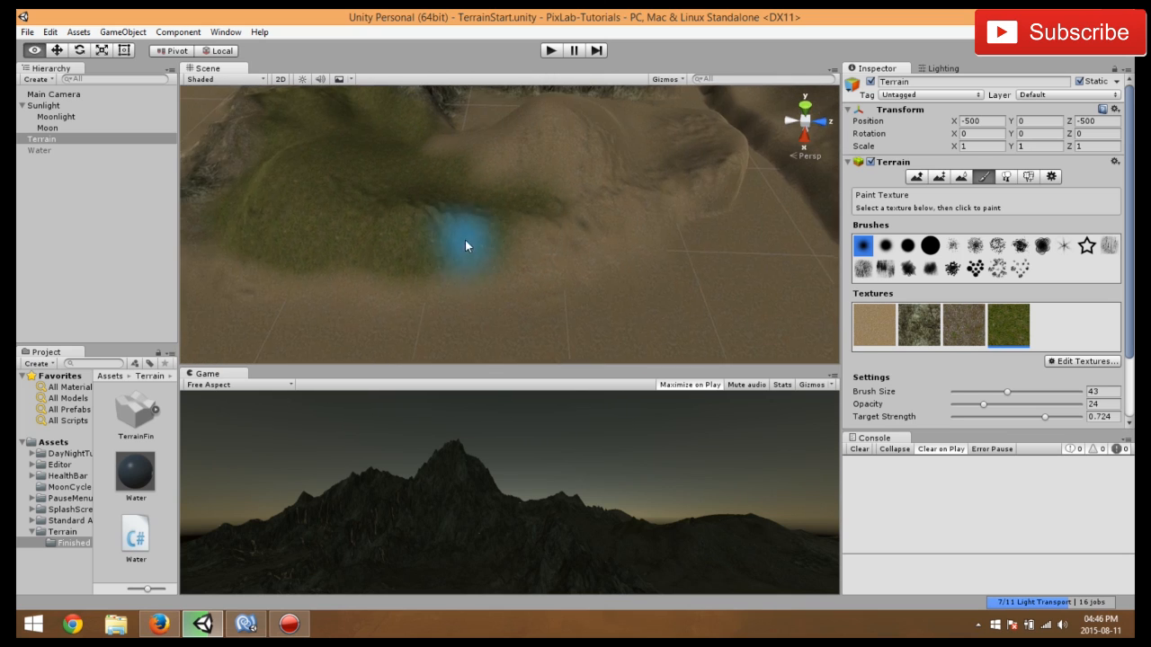
right_drag(465, 237, 421, 260)
mouse_move(421, 263)
mouse_down()
mouse_move(548, 241)
mouse_move(453, 244)
mouse_move(398, 207)
mouse_move(391, 176)
mouse_move(486, 137)
mouse_move(430, 136)
mouse_move(518, 179)
mouse_up()
mouse_move(575, 210)
mouse_down()
mouse_move(604, 214)
mouse_move(473, 256)
mouse_move(629, 188)
mouse_move(650, 173)
mouse_move(632, 145)
mouse_up()
middle_drag(626, 191, 448, 318)
scroll(449, 324, up, 3)
mouse_move(447, 326)
mouse_down()
mouse_move(411, 300)
mouse_move(385, 305)
mouse_up()
- Paint the sand texture along the river channel's bank below the grassy hill and set the target strength to 0.895
mouse_move(394, 328)
right_down()
mouse_move(419, 337)
mouse_move(545, 315)
right_up()
mouse_move(545, 315)
middle_down()
mouse_move(536, 325)
mouse_move(680, 202)
mouse_move(591, 246)
middle_up()
scroll(680, 203, up, 3)
click(870, 328)
scroll(590, 247, up, 3)
mouse_move(539, 302)
mouse_down()
mouse_move(547, 309)
mouse_move(564, 293)
mouse_move(587, 240)
mouse_move(615, 295)
mouse_up()
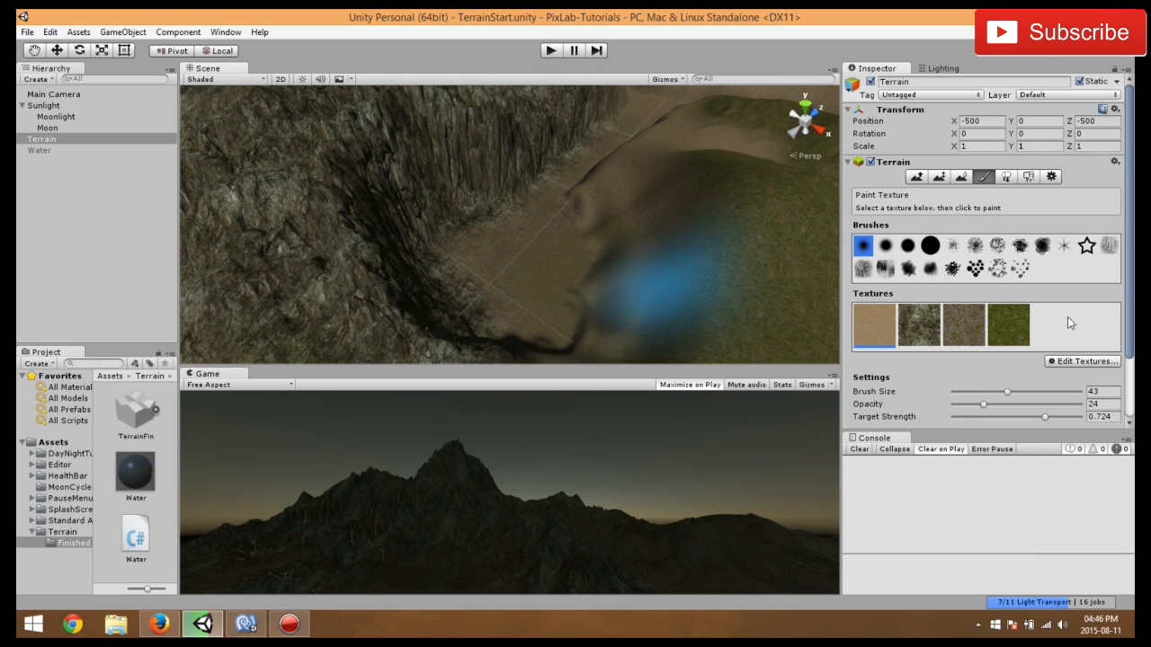
click(1066, 418)
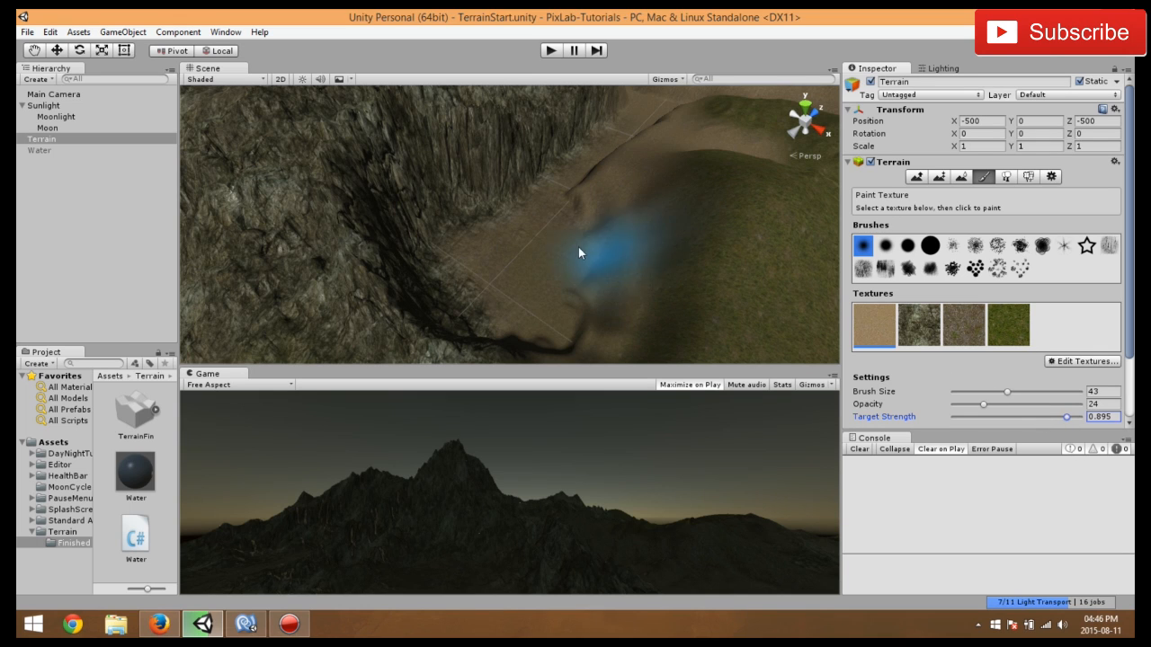
- Switch back to the grass texture and dab it on the mound farther along the channel
click(1008, 324)
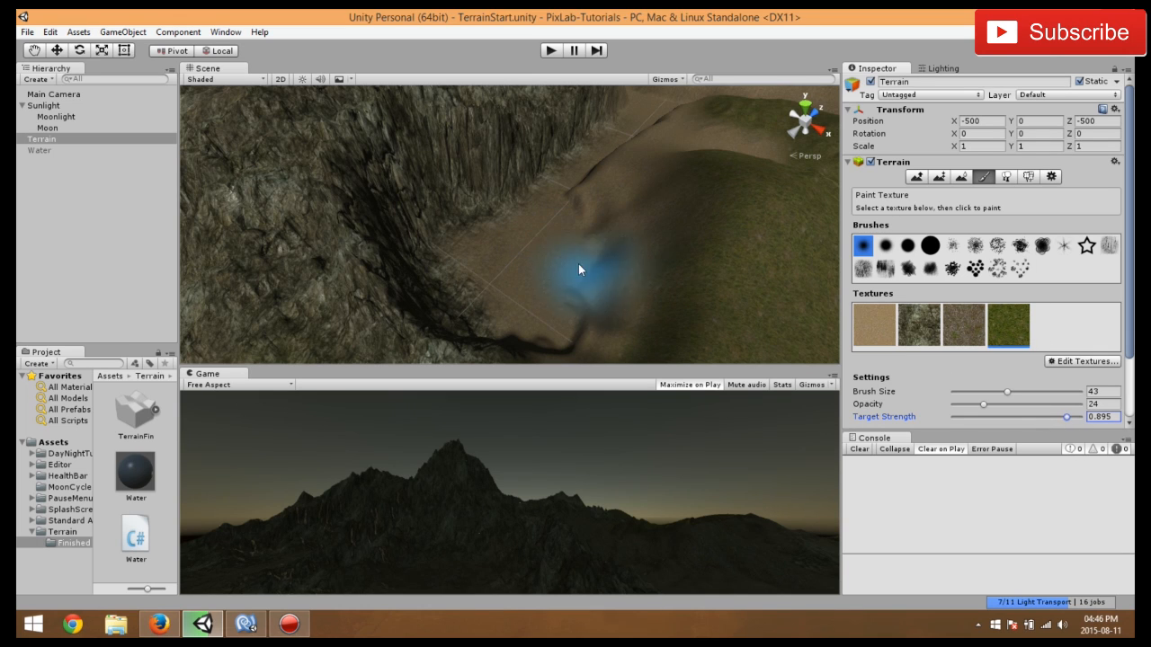
scroll(578, 263, down, 6)
click(674, 177)
- Paint the grassy rock texture over the bare sandy slopes of the ridge across the river channel
middle_drag(685, 196, 581, 315)
right_drag(581, 315, 645, 290)
middle_drag(506, 239, 565, 213)
click(964, 323)
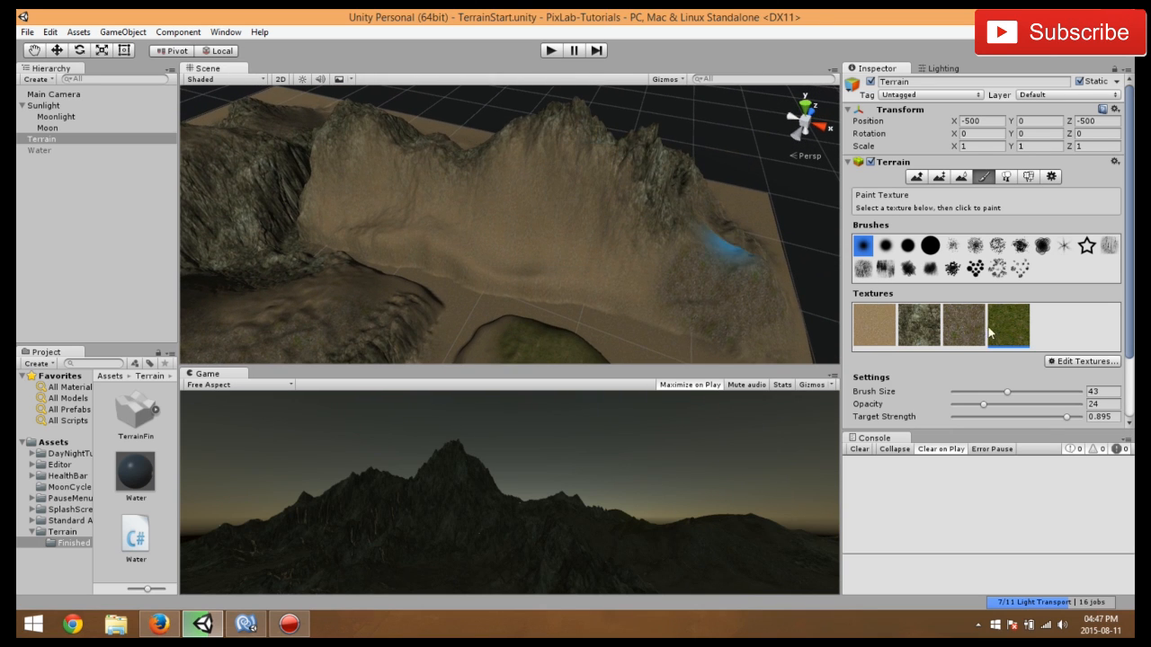
mouse_move(651, 268)
mouse_down()
mouse_move(601, 239)
mouse_move(624, 278)
mouse_move(519, 190)
mouse_up()
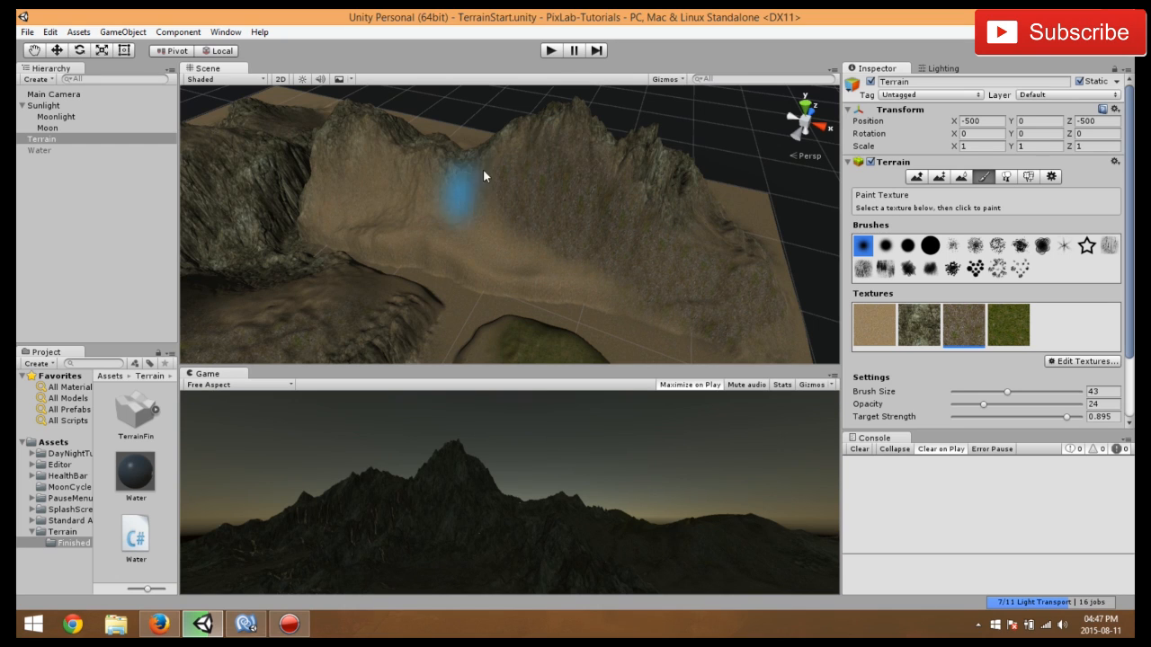
- Paint the cliff texture over that ridge's upper slopes and peaks, blending grassy rock into its lower slopes
click(919, 324)
mouse_move(665, 224)
mouse_down()
mouse_move(556, 152)
mouse_move(476, 168)
mouse_up()
click(955, 320)
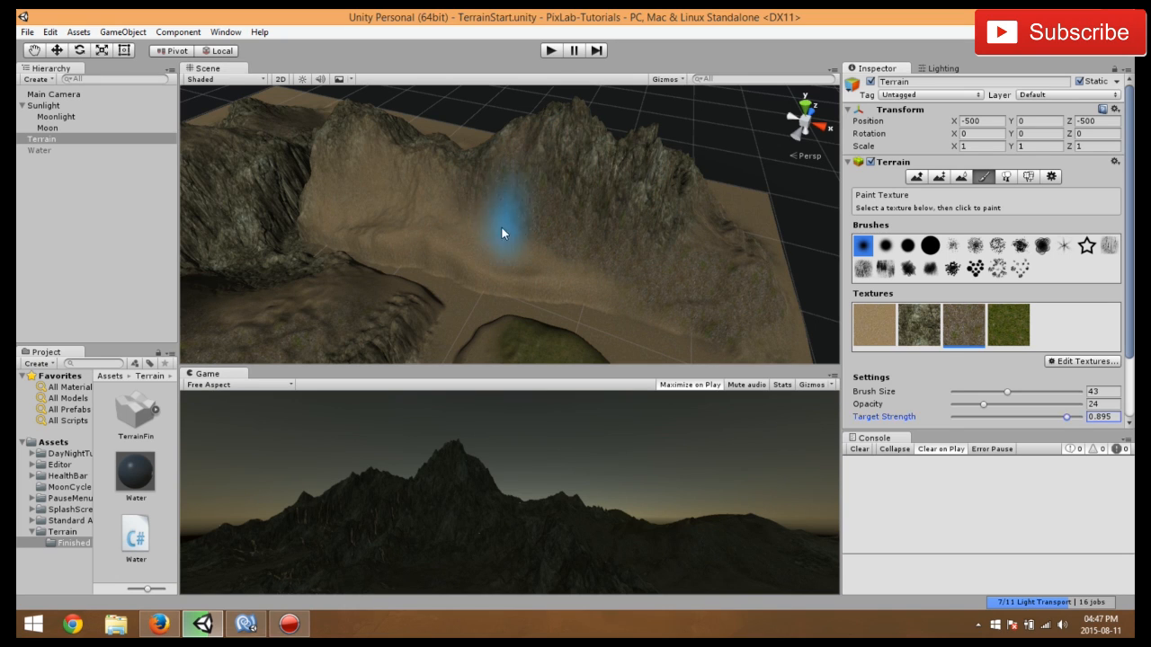
click(919, 323)
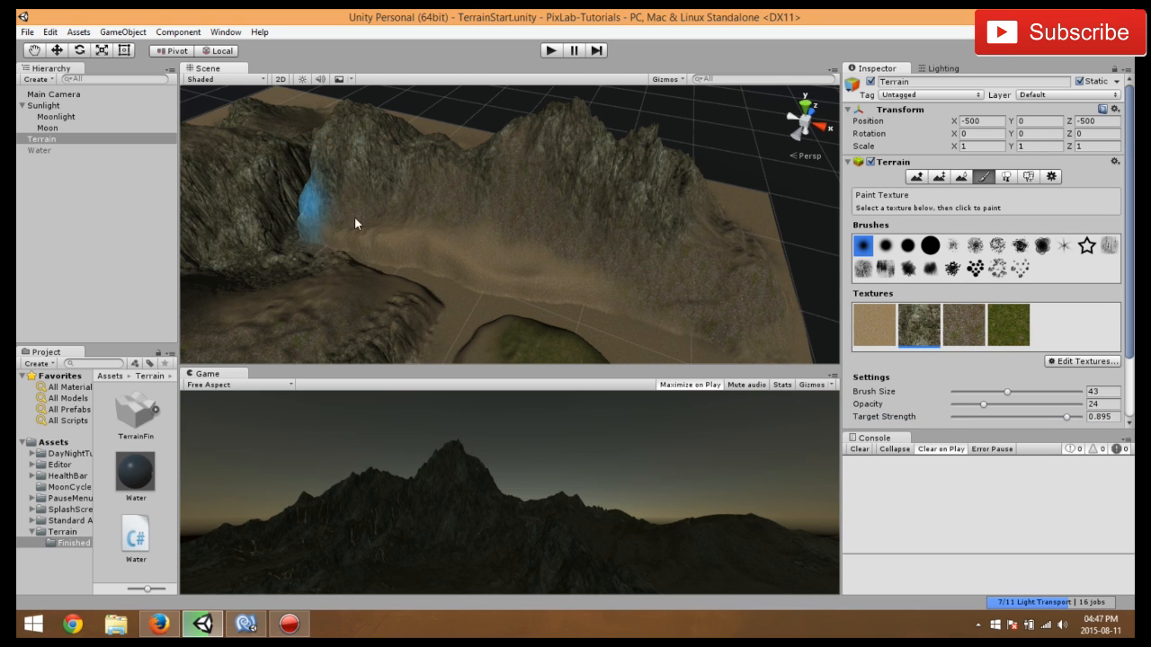
- Choose the scattered-dots brush and speckle the grass texture over the rocky plateau between the cliffs
scroll(438, 236, down, 3)
alt+drag(574, 233, 480, 222)
middle_drag(480, 221, 656, 159)
middle_drag(809, 207, 621, 238)
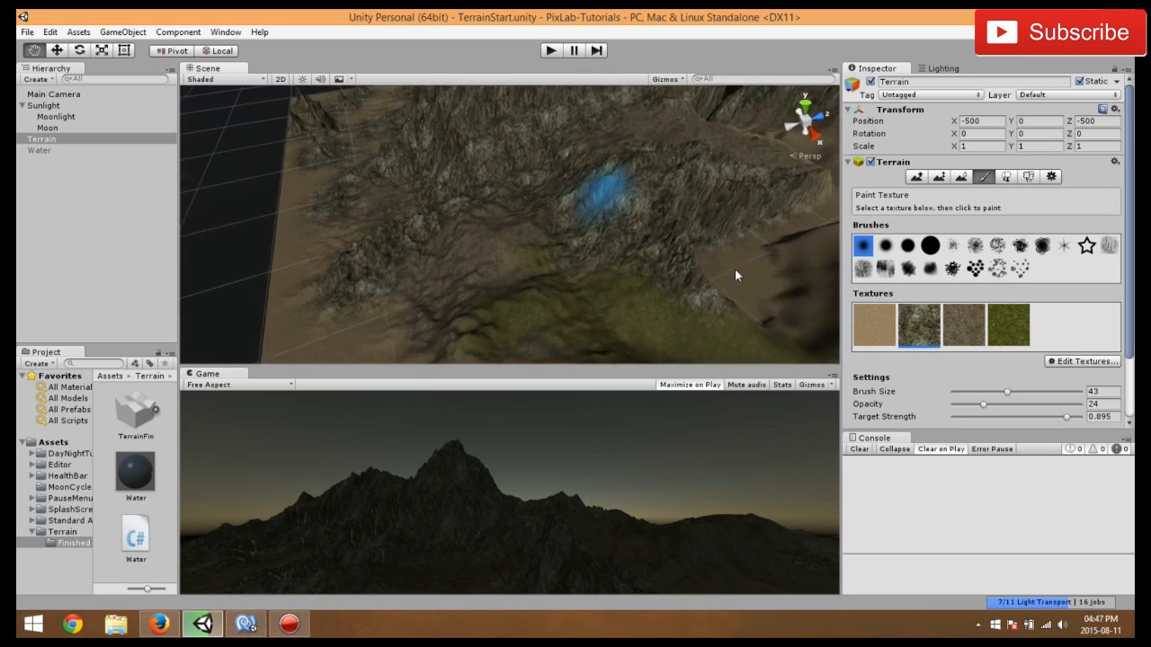
click(1015, 324)
click(974, 268)
click(1020, 268)
middle_drag(555, 278, 530, 261)
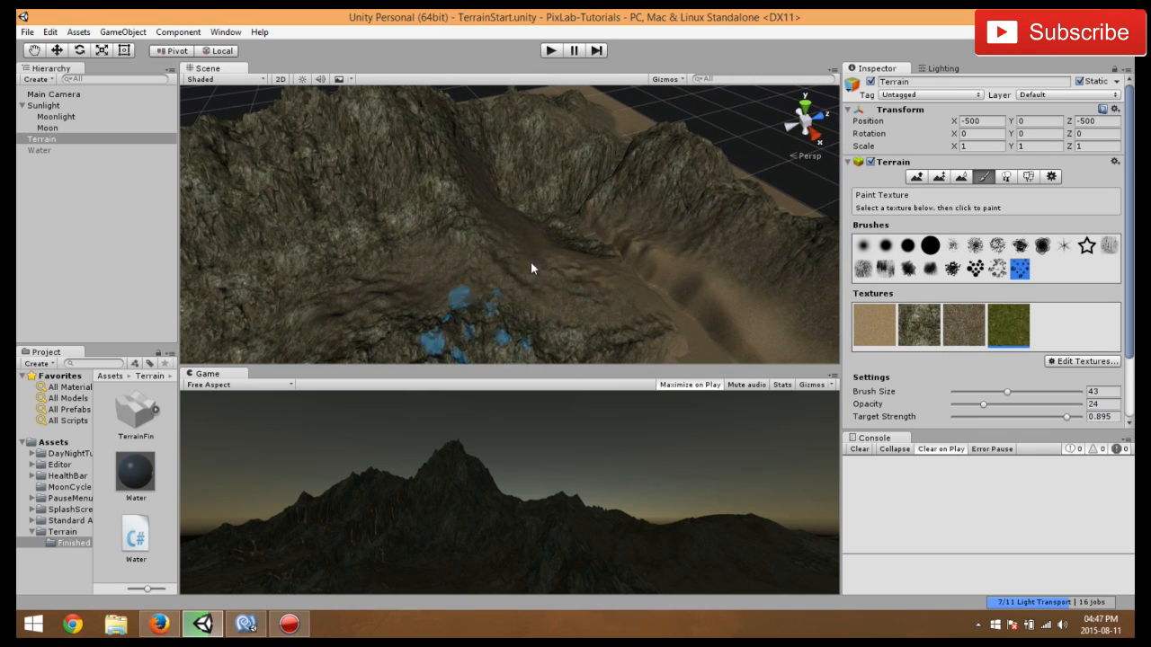
mouse_move(591, 316)
mouse_down()
mouse_move(392, 267)
mouse_move(315, 316)
mouse_move(620, 300)
mouse_move(452, 237)
mouse_up()
- Speckle the grass texture around the base of the rocky foothill at the ridge's end
right_drag(452, 241, 585, 238)
middle_drag(683, 256, 552, 219)
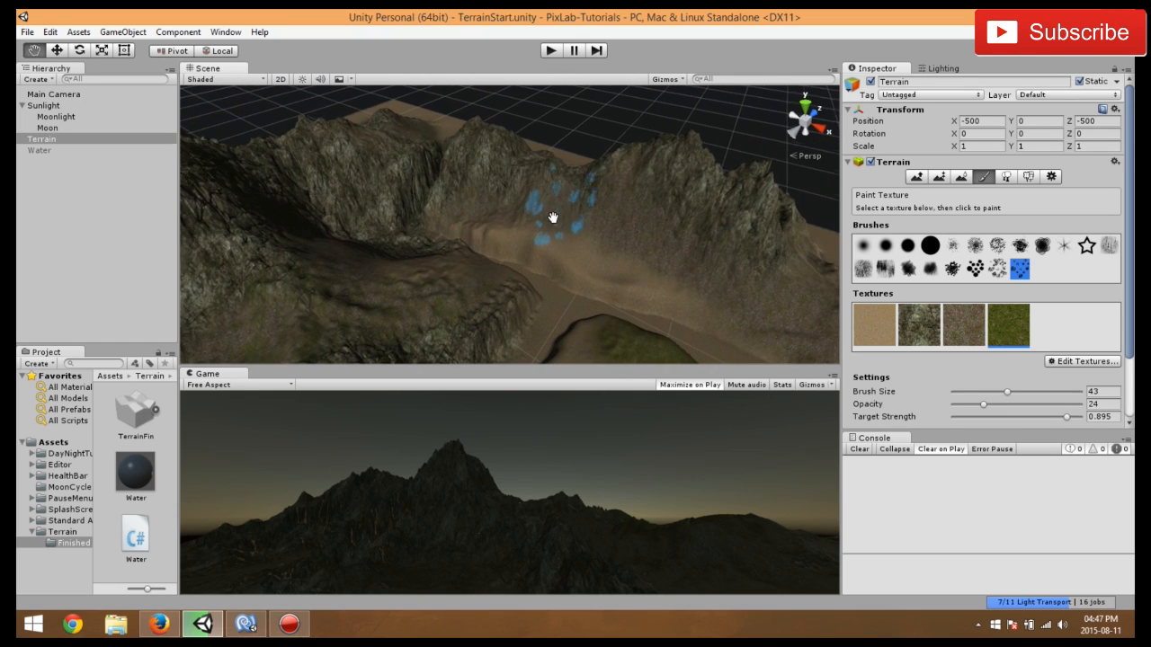
mouse_move(722, 277)
middle_down()
mouse_move(477, 231)
mouse_move(426, 241)
middle_up()
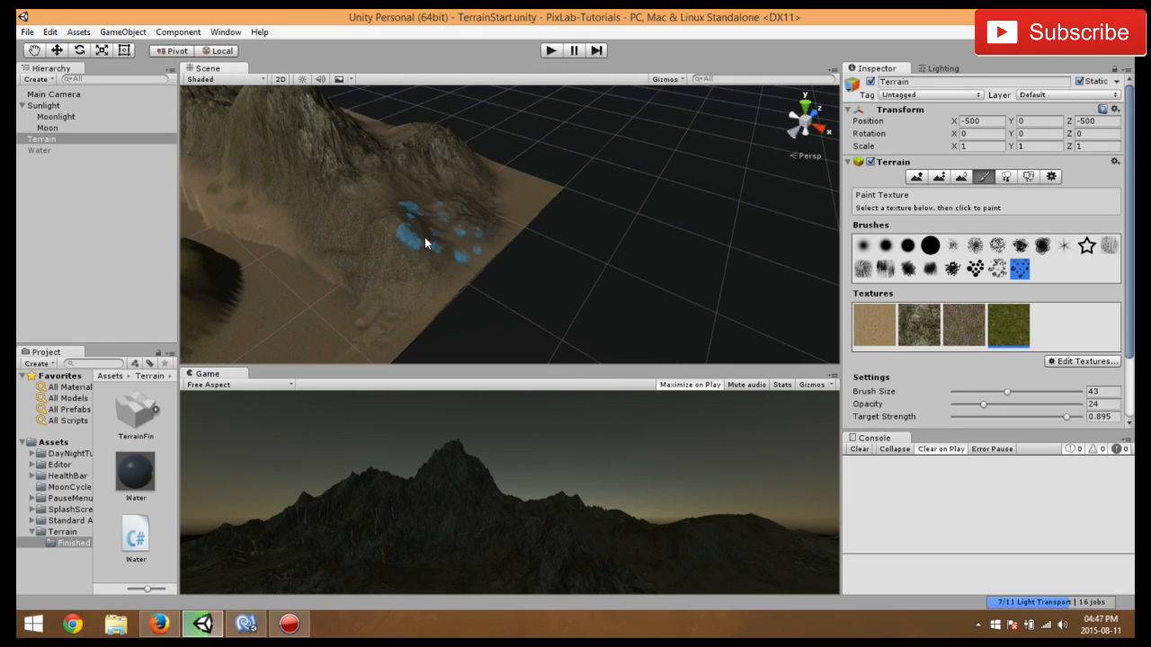
right_drag(392, 267, 434, 186)
middle_drag(557, 224, 439, 244)
right_drag(438, 245, 364, 229)
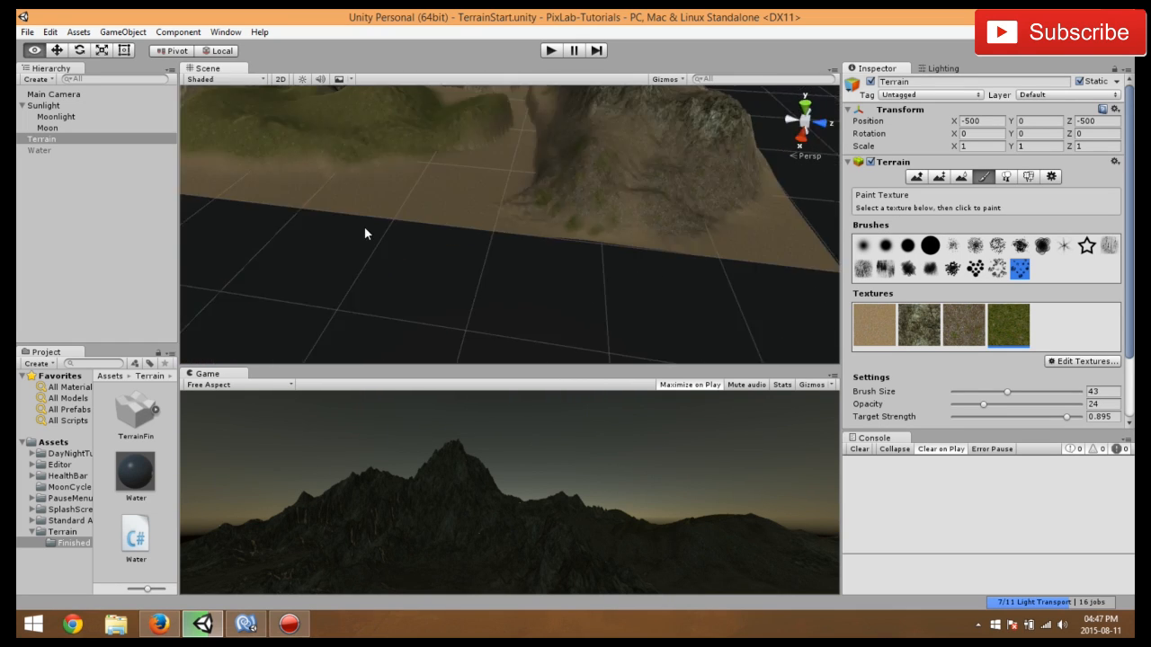
middle_drag(364, 228, 142, 336)
right_drag(557, 225, 468, 227)
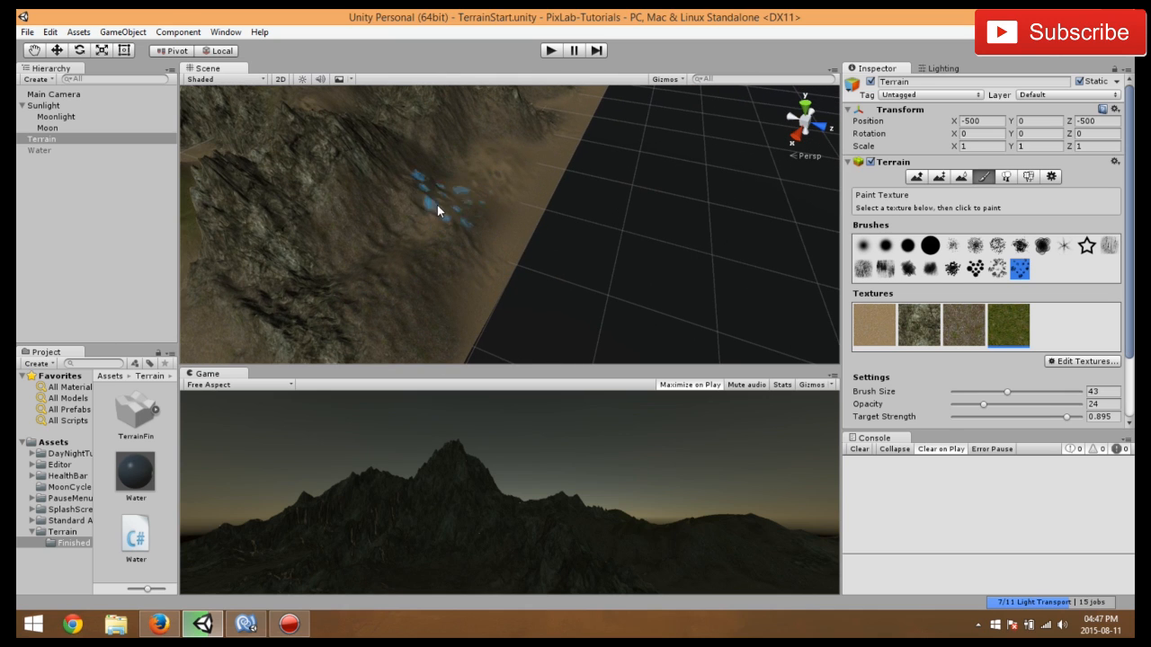
- Switch to the small soft round brush and paint grass patches on the outer slope between the cliffs and terrain edge
click(867, 248)
mouse_move(470, 180)
mouse_down()
mouse_move(503, 175)
mouse_move(470, 189)
mouse_up()
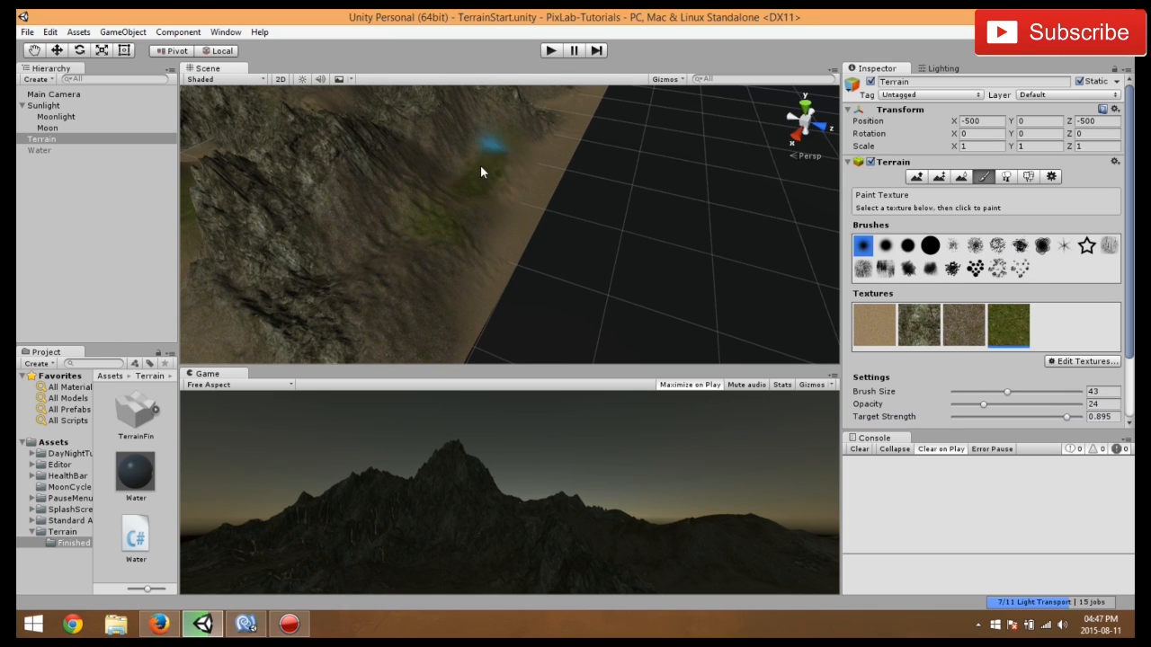
scroll(454, 192, down, 3)
mouse_move(488, 185)
alt+mouse_down()
mouse_move(363, 260)
mouse_move(483, 242)
mouse_move(496, 254)
mouse_move(449, 250)
alt+mouse_up()
middle_drag(449, 250, 285, 306)
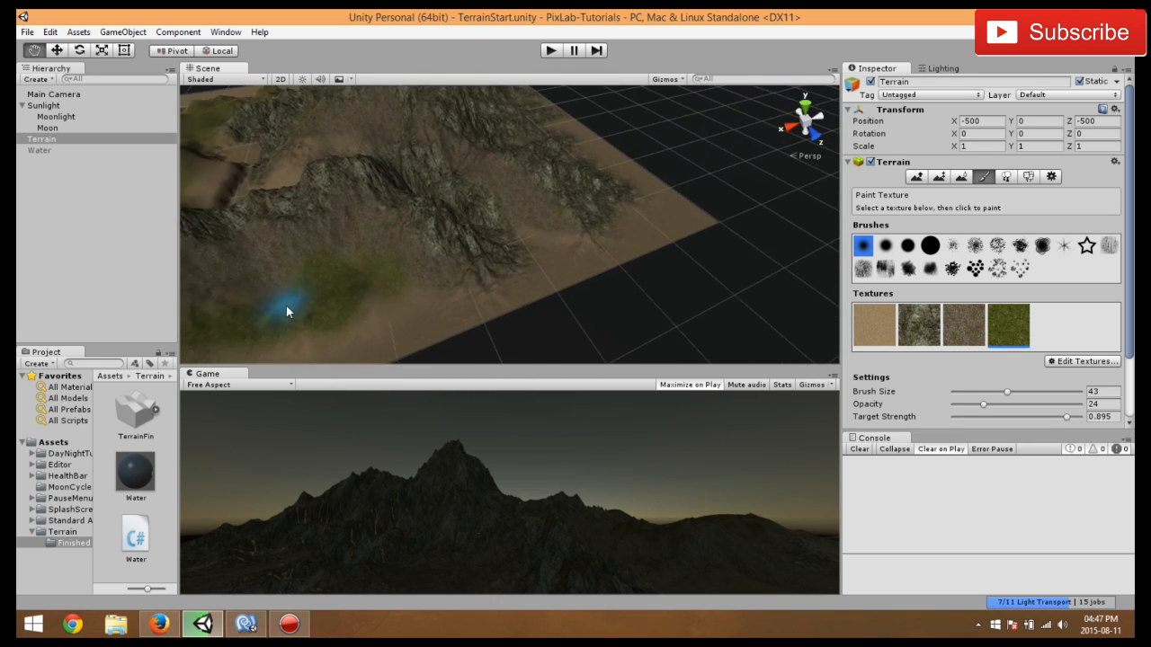
scroll(394, 267, up, 3)
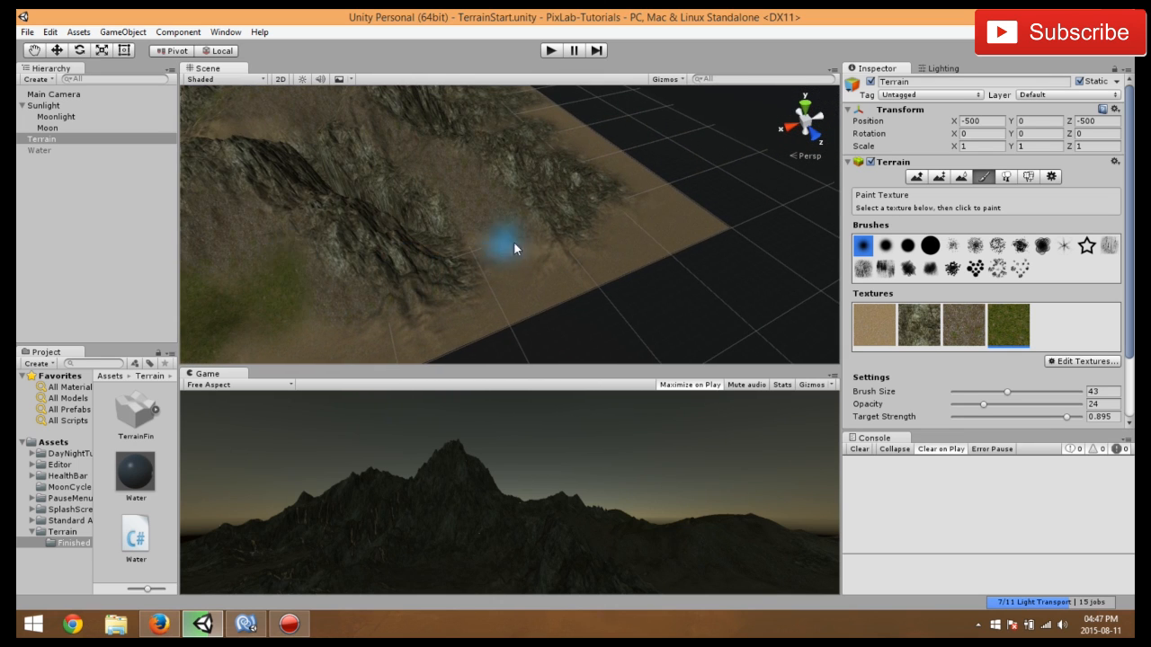
- Paint the grass texture over the small plateau between the cliffs, up to the edge of the river channel
alt+drag(536, 260, 384, 260)
middle_drag(385, 259, 758, 109)
scroll(623, 180, up, 4)
mouse_move(622, 180)
middle_down()
mouse_move(582, 241)
mouse_move(510, 241)
middle_up()
mouse_move(510, 243)
mouse_down()
mouse_move(502, 306)
mouse_move(526, 334)
mouse_move(483, 264)
mouse_move(512, 275)
mouse_move(573, 234)
mouse_up()
mouse_move(573, 233)
middle_down()
mouse_move(516, 182)
mouse_move(506, 258)
middle_up()
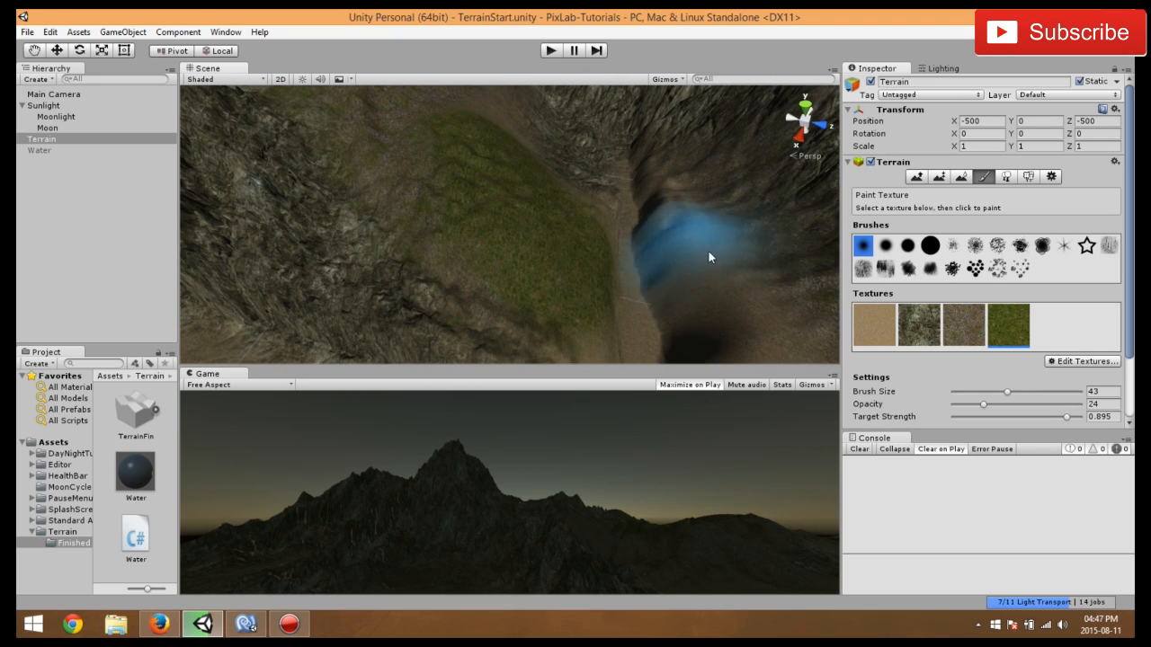
- Paint a band of grass along the foot of the mountain slope on the opposite side of the river channel
mouse_move(540, 235)
alt+mouse_down()
mouse_move(606, 236)
mouse_move(689, 214)
alt+mouse_up()
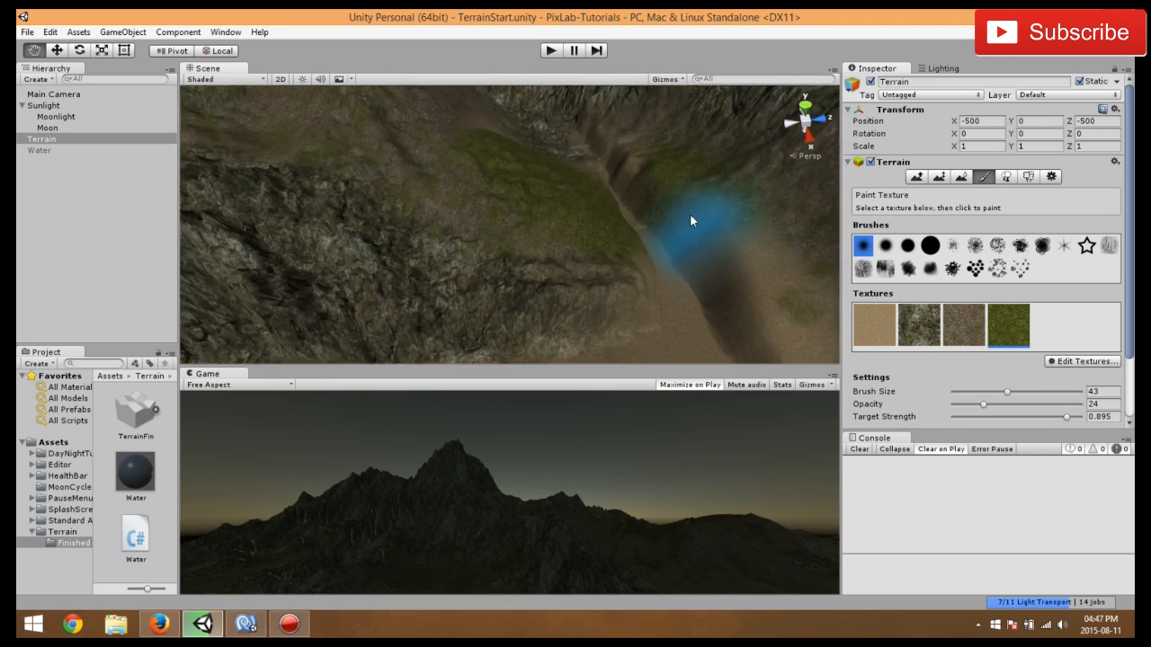
alt+drag(683, 262, 822, 268)
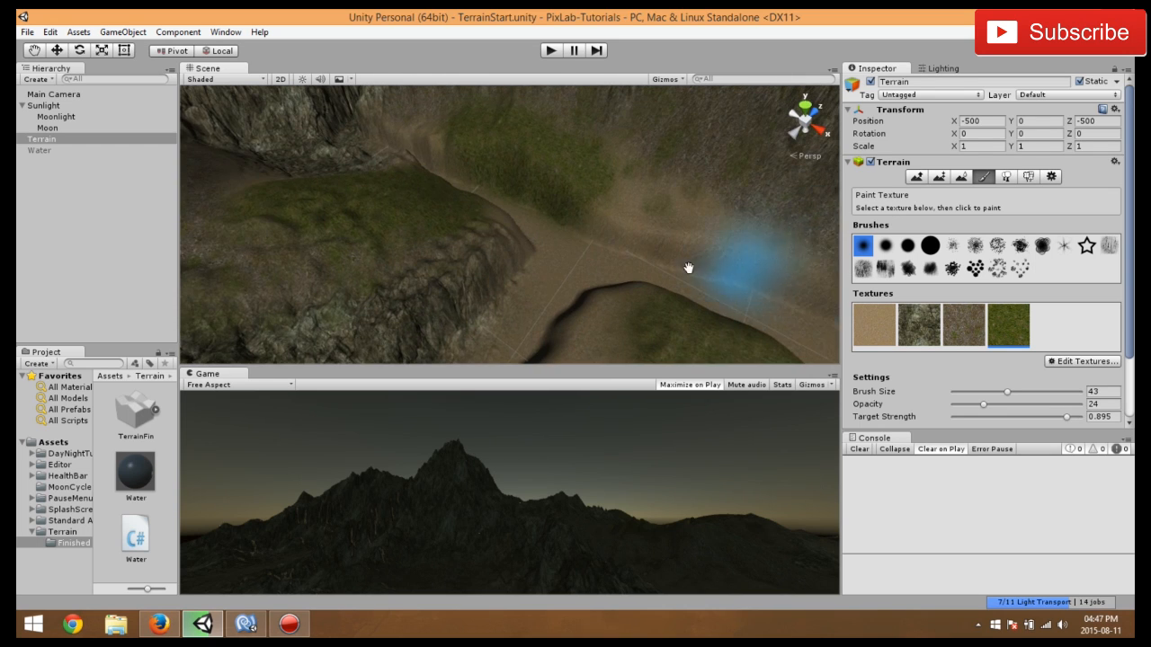
middle_drag(689, 268, 594, 256)
mouse_move(507, 180)
mouse_down()
mouse_move(612, 224)
mouse_move(573, 225)
mouse_move(708, 260)
mouse_move(700, 265)
mouse_move(719, 258)
mouse_up()
mouse_move(719, 258)
alt+mouse_down()
mouse_move(673, 260)
mouse_move(628, 243)
alt+mouse_up()
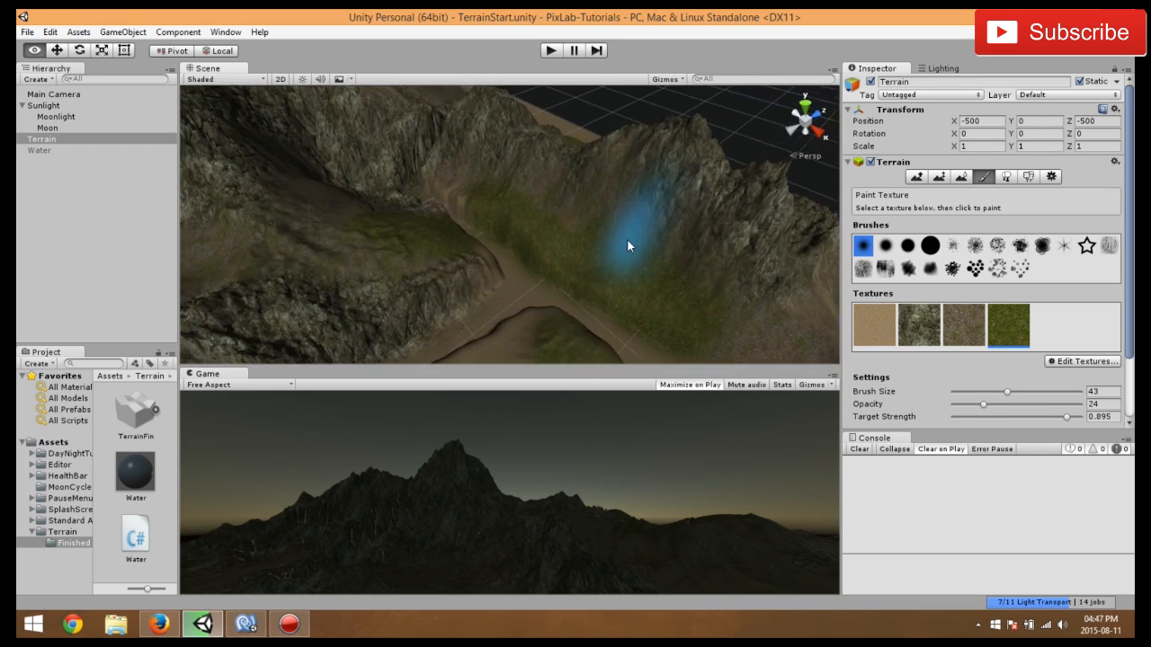
middle_drag(627, 244, 588, 198)
- Edit the grass texture's tiling size, trying 40 by 40 and settling on 30 by 30
mouse_move(414, 255)
alt+mouse_down()
mouse_move(750, 322)
mouse_move(718, 329)
mouse_move(613, 244)
alt+mouse_up()
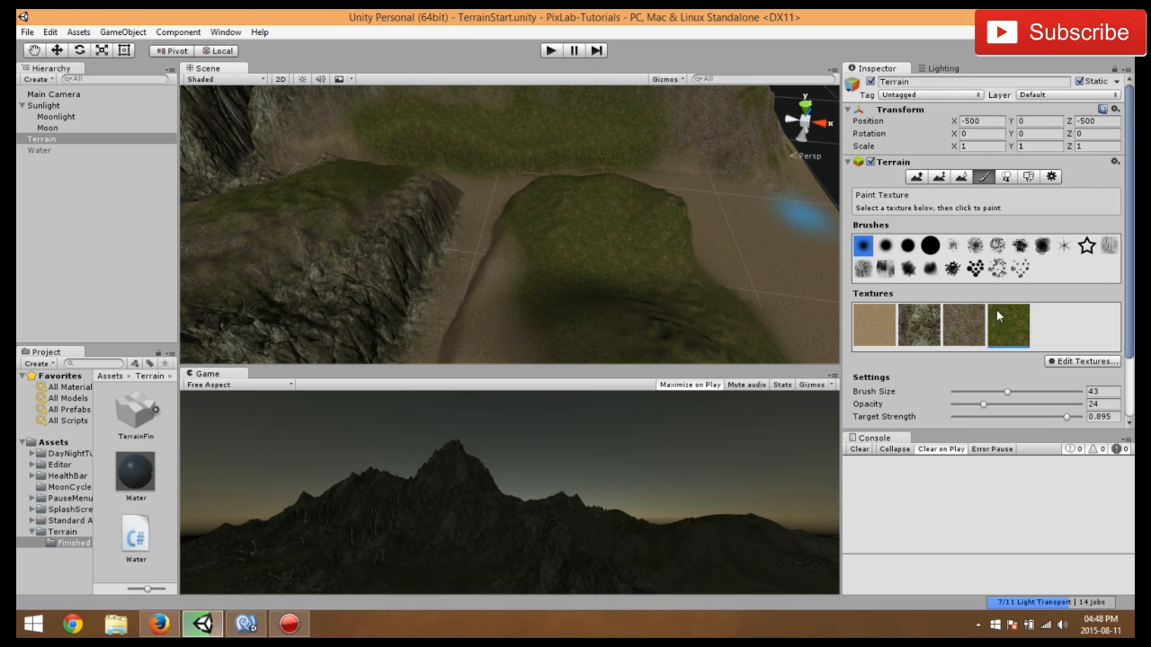
double_click(1019, 330)
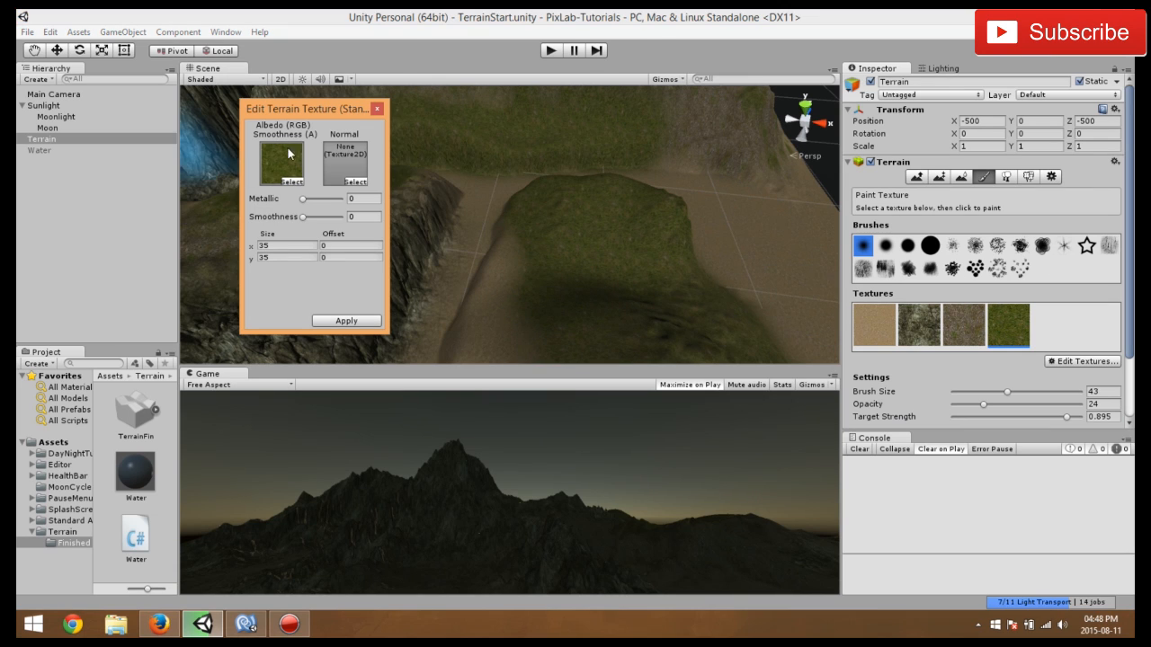
drag(290, 244, 205, 240)
text(40)
key(Tab)
text(40)
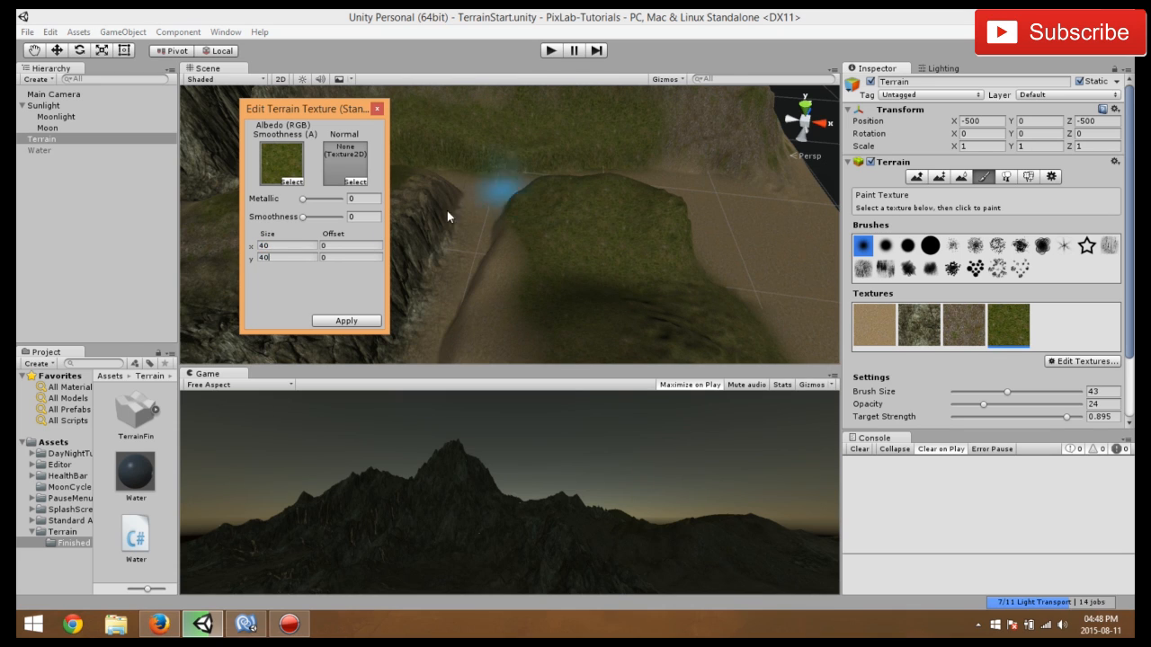
click(239, 246)
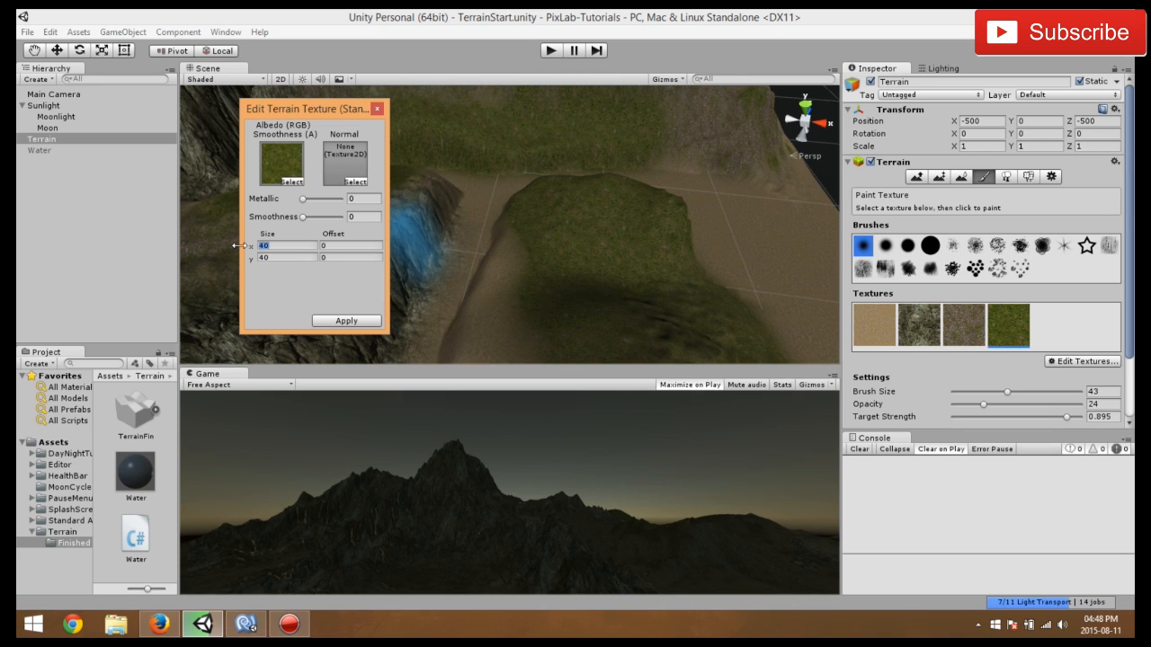
text(30)
key(Tab)
text(30)
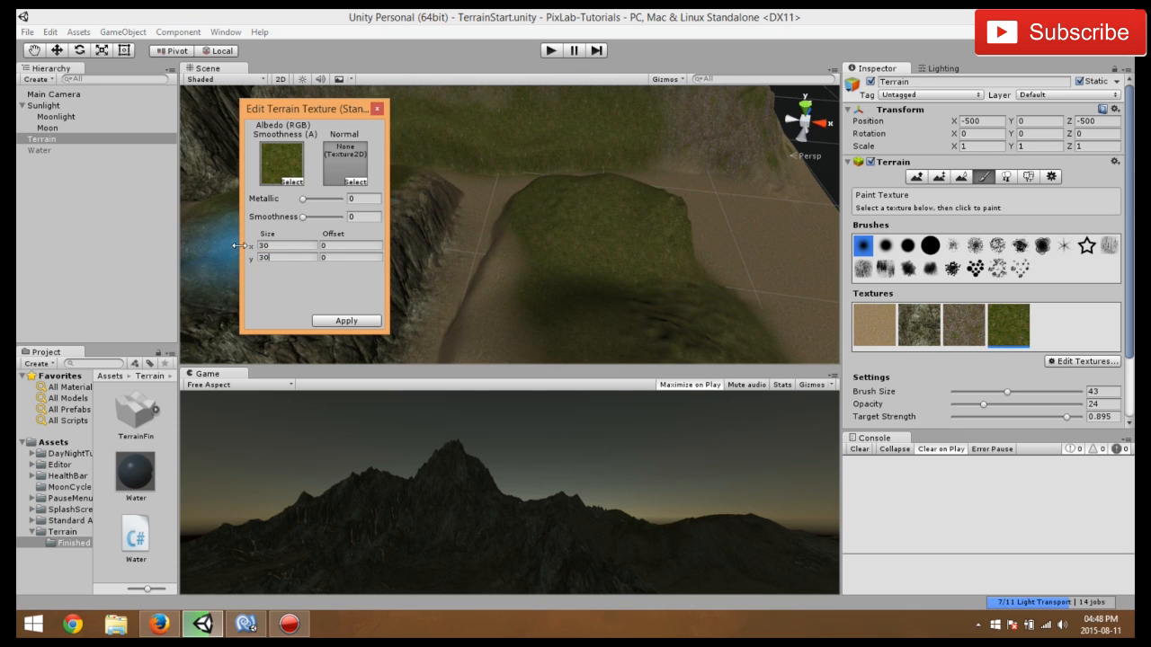
click(377, 109)
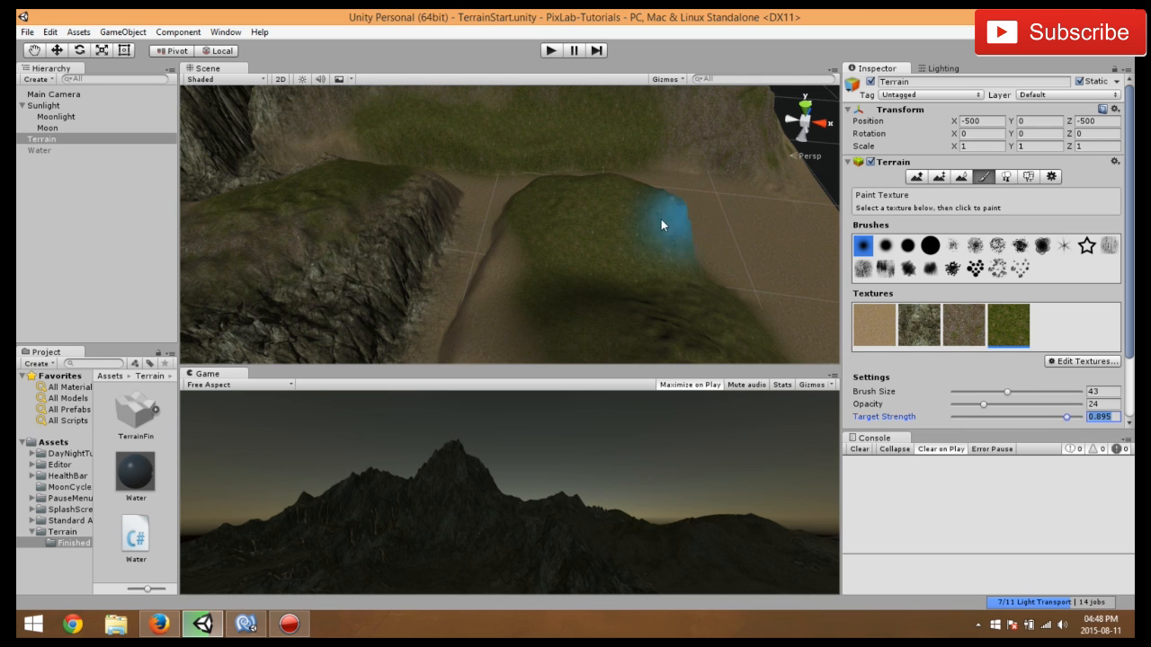
- Start a new terrain texture with the MudRocky albedo as its base and MudRockyNormals as its normal map
scroll(647, 226, down, 6)
alt+drag(652, 225, 564, 228)
scroll(534, 184, up, 6)
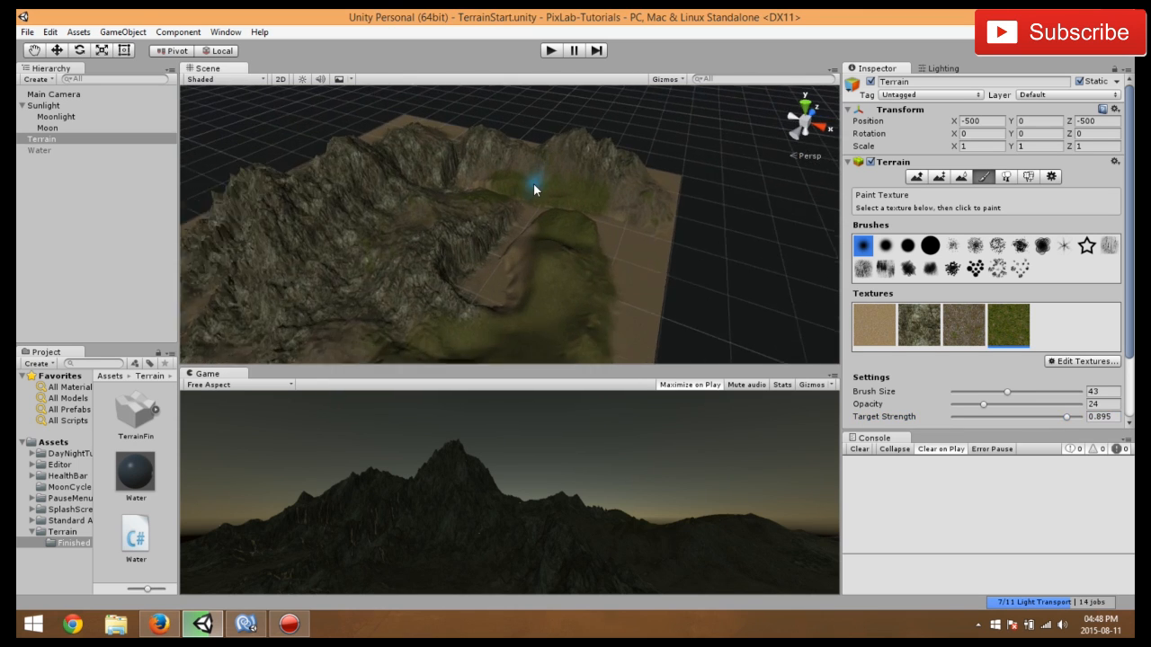
click(1081, 362)
click(1079, 365)
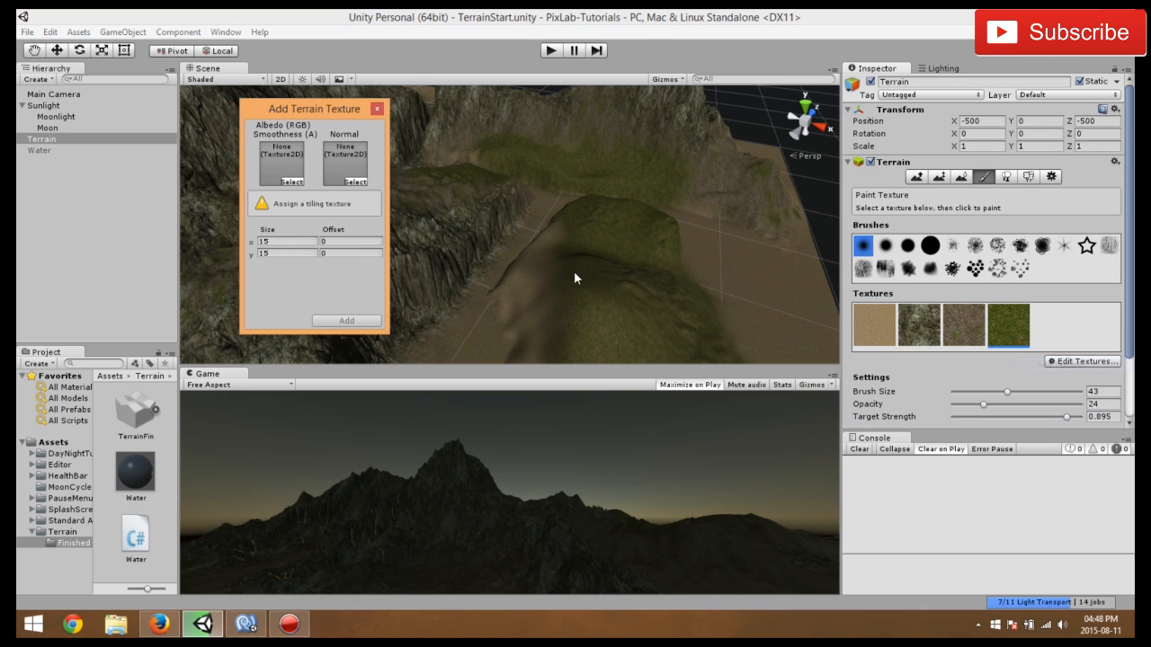
click(293, 182)
scroll(349, 191, down, 10)
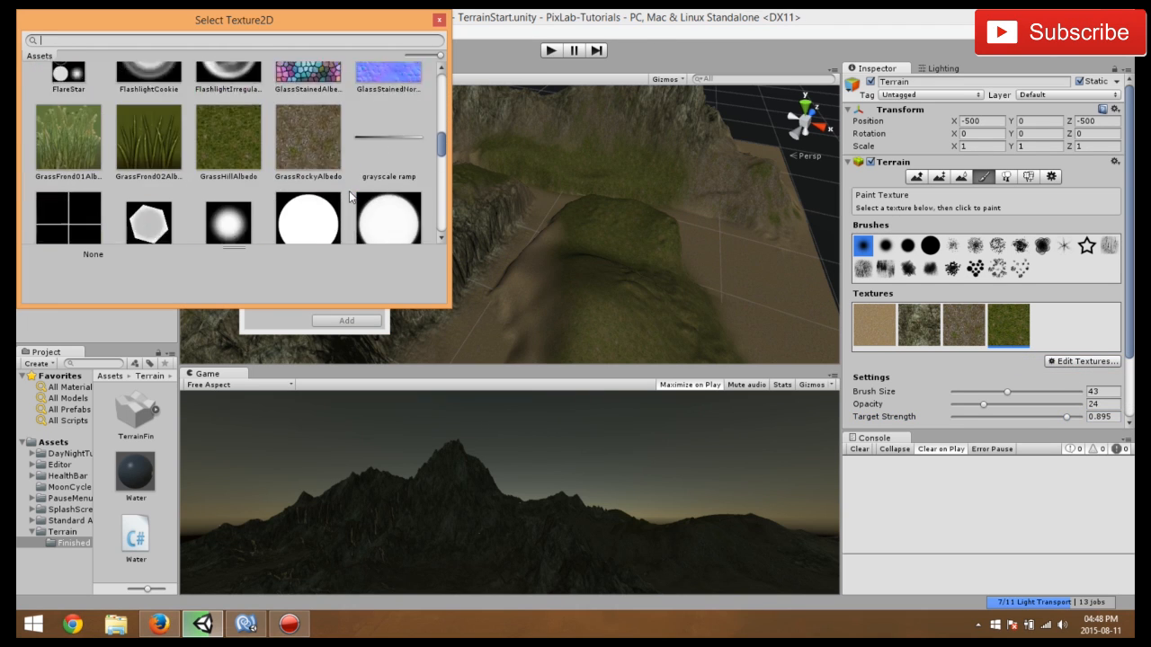
scroll(349, 191, down, 2)
scroll(327, 167, up, 4)
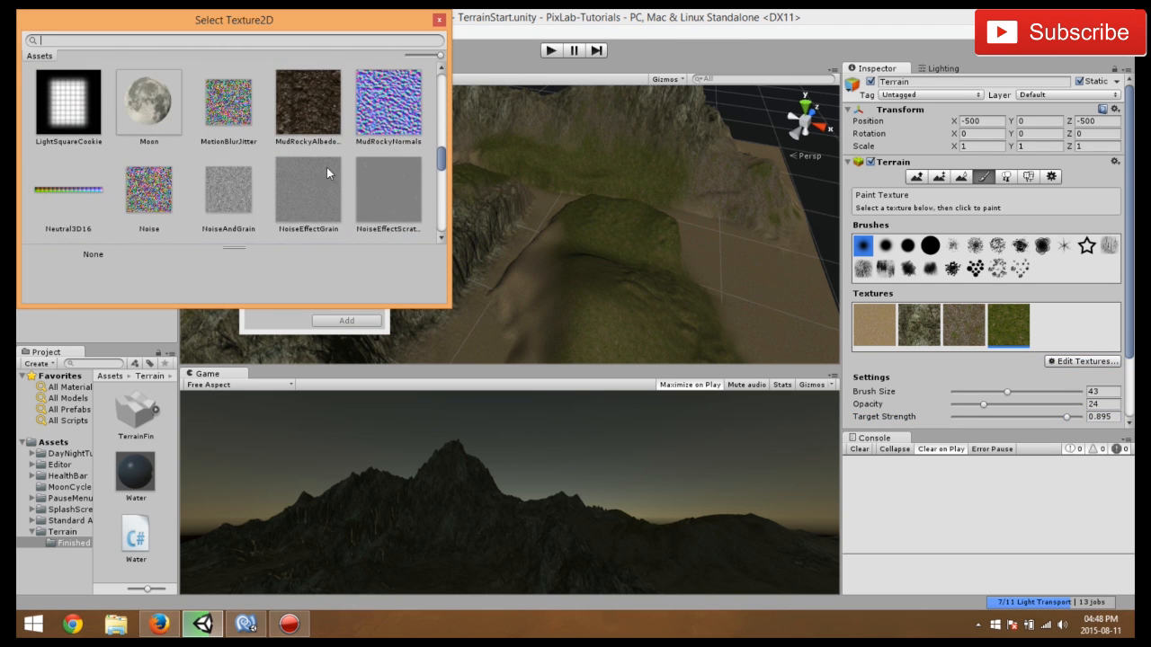
double_click(308, 102)
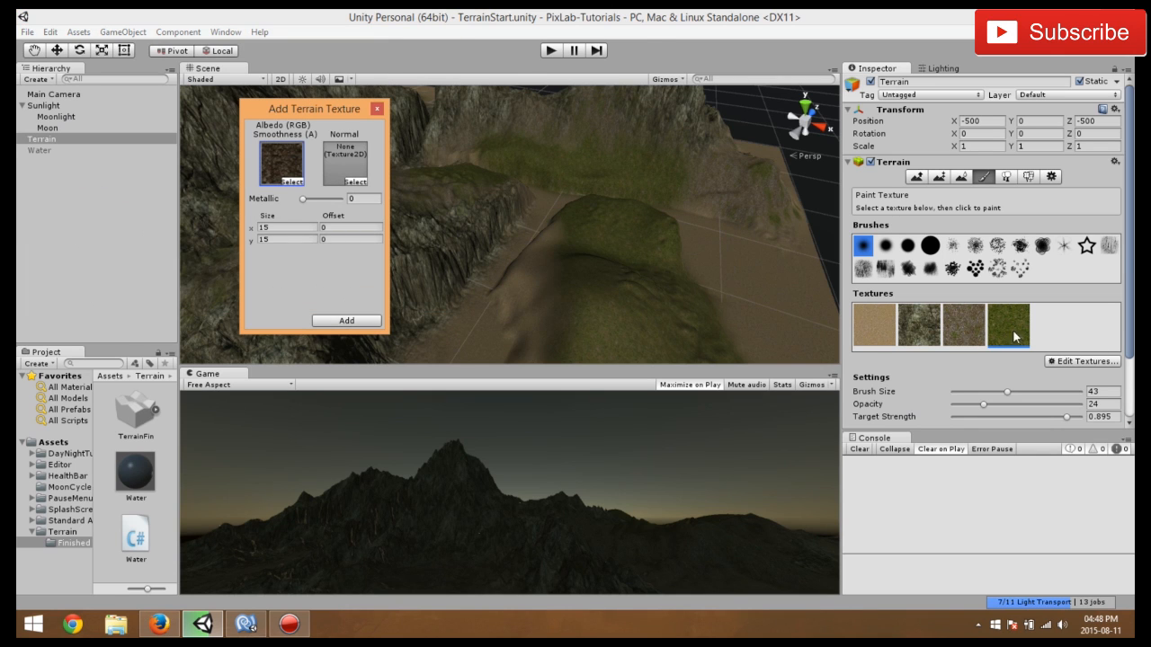
click(355, 182)
scroll(409, 168, down, 2)
scroll(340, 159, down, 10)
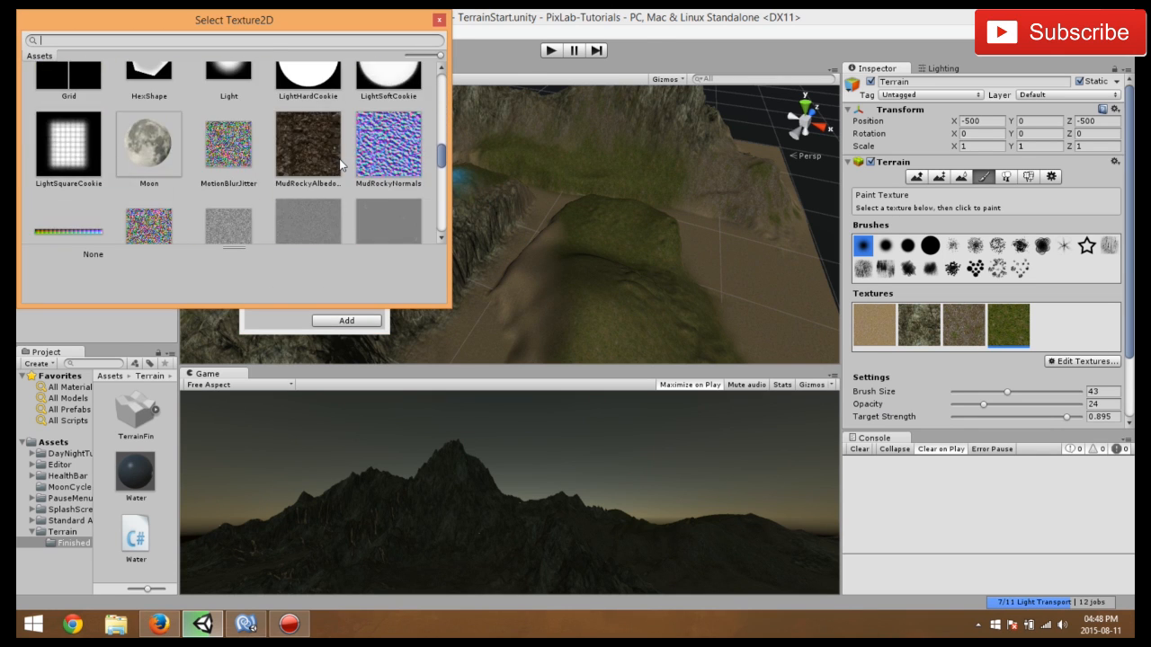
double_click(389, 155)
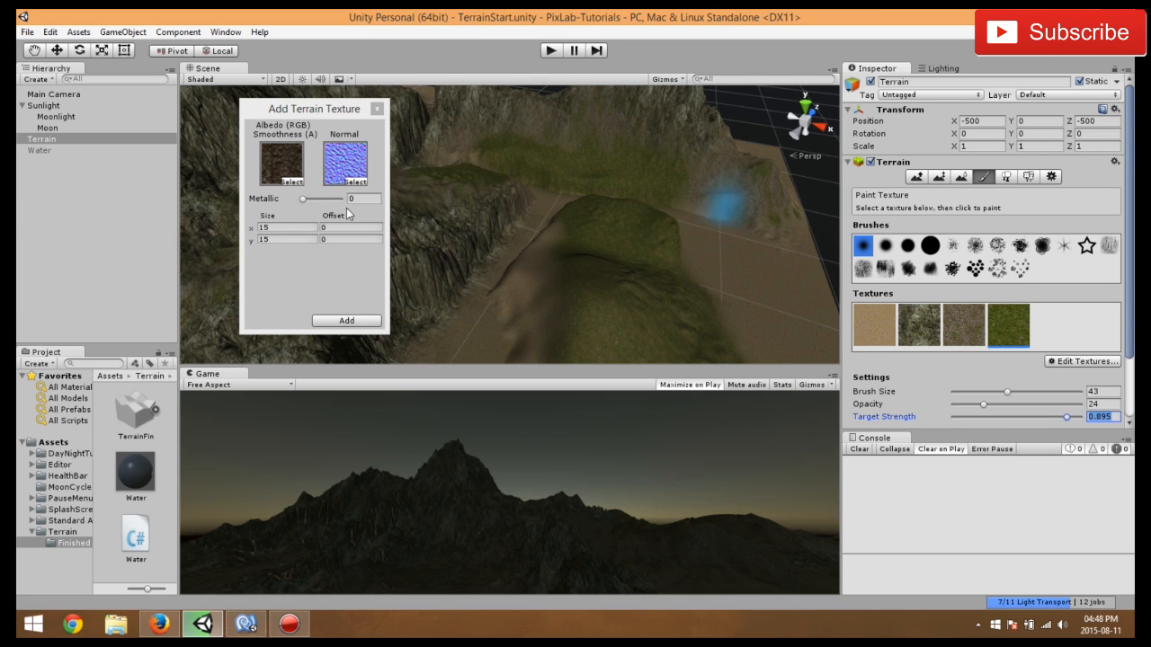
- Set the mud texture's tiling size to 40 by 40 and add it to the terrain textures
drag(286, 229, 165, 229)
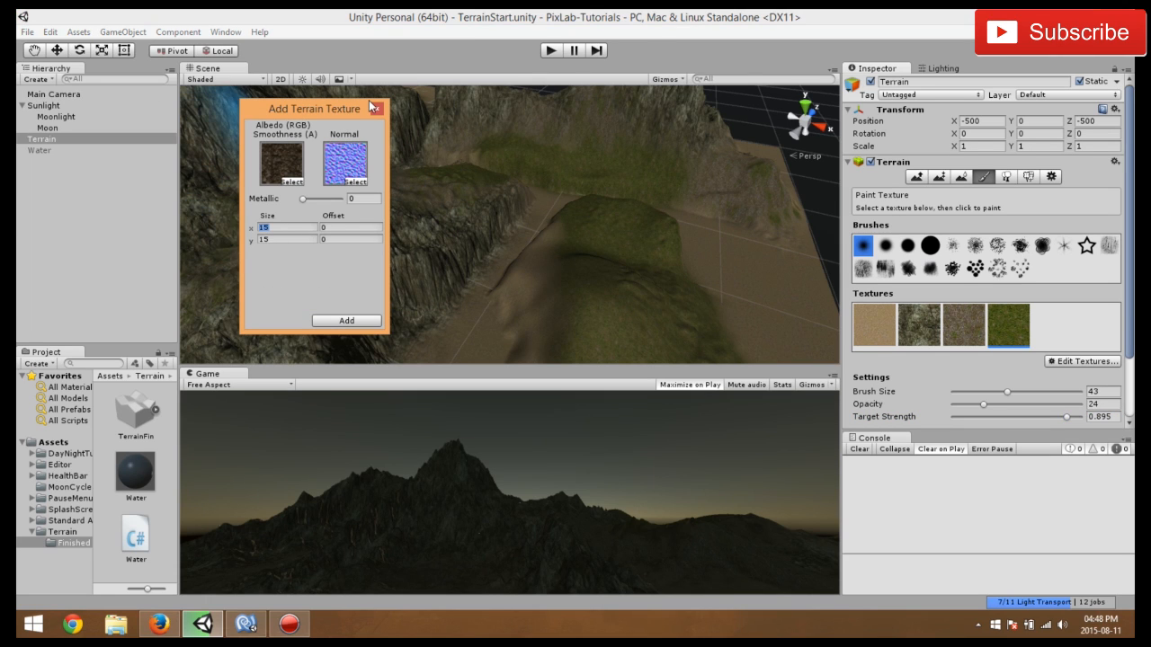
text(40)
key(Tab)
text(40)
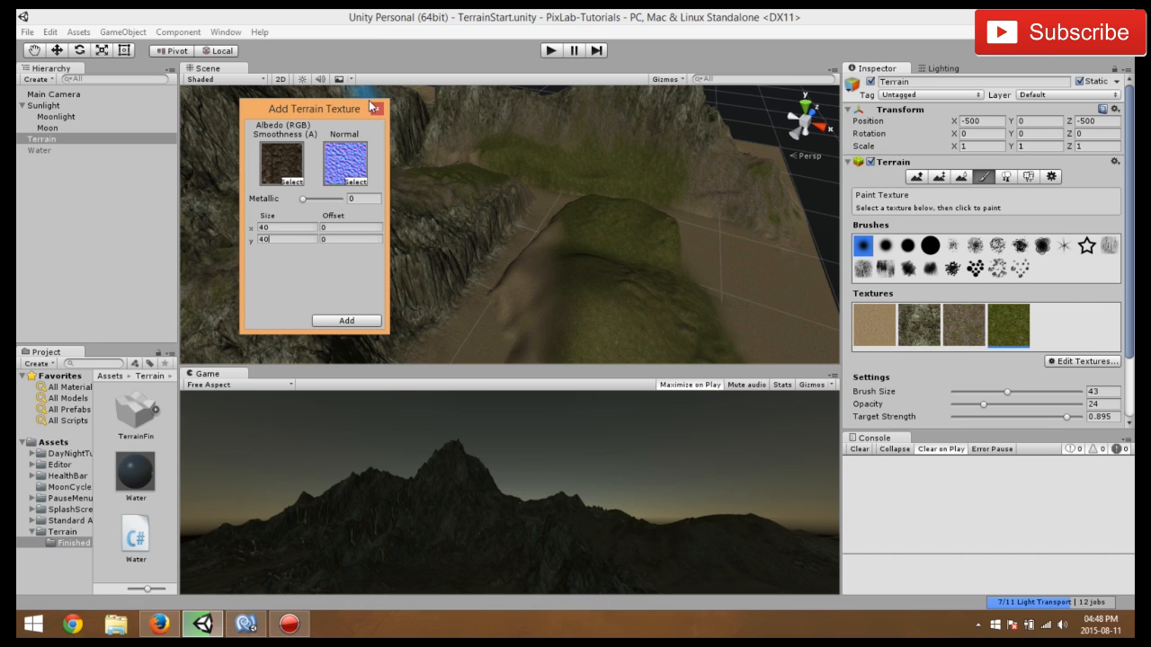
click(340, 322)
- Paint the rocky mud texture over the floor of the basin below the cliffs
scroll(674, 223, up, 3)
middle_drag(674, 223, 574, 146)
mouse_move(561, 154)
right_down()
mouse_move(437, 206)
mouse_move(457, 206)
right_up()
mouse_move(364, 255)
mouse_down()
mouse_move(406, 319)
mouse_move(680, 321)
mouse_move(393, 296)
mouse_move(409, 325)
mouse_up()
scroll(415, 320, up, 6)
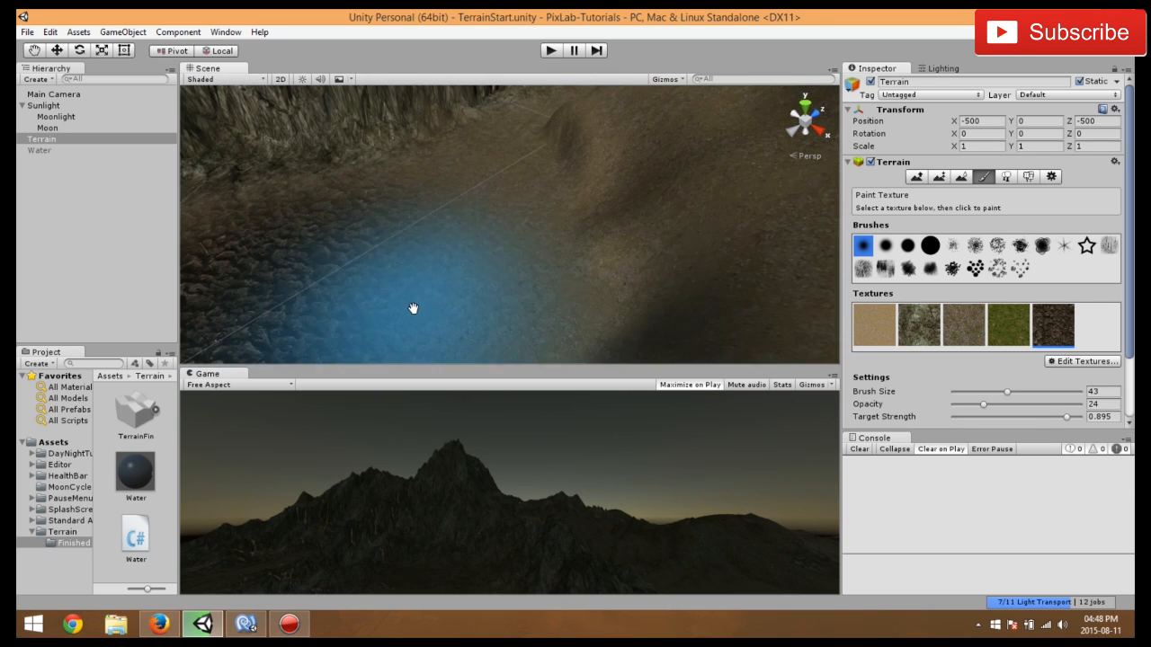
scroll(586, 176, down, 6)
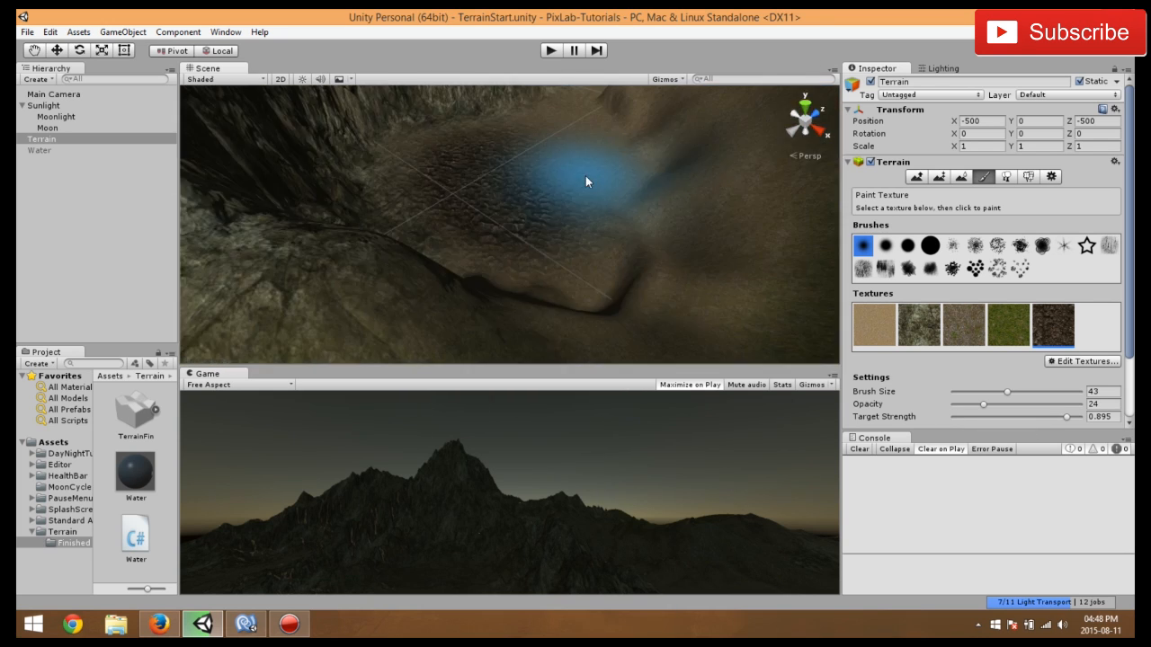
mouse_move(663, 195)
middle_down()
mouse_move(643, 202)
mouse_move(673, 187)
middle_up()
mouse_move(494, 238)
mouse_down()
mouse_move(503, 206)
mouse_move(417, 275)
mouse_move(383, 264)
mouse_move(424, 207)
mouse_move(437, 284)
mouse_move(511, 163)
mouse_up()
- Reduce the brush size to 21 and paint rocky mud along the riverbed at the foot of the cliff
scroll(515, 165, up, 3)
mouse_move(515, 164)
middle_down()
mouse_move(510, 205)
mouse_move(585, 331)
middle_up()
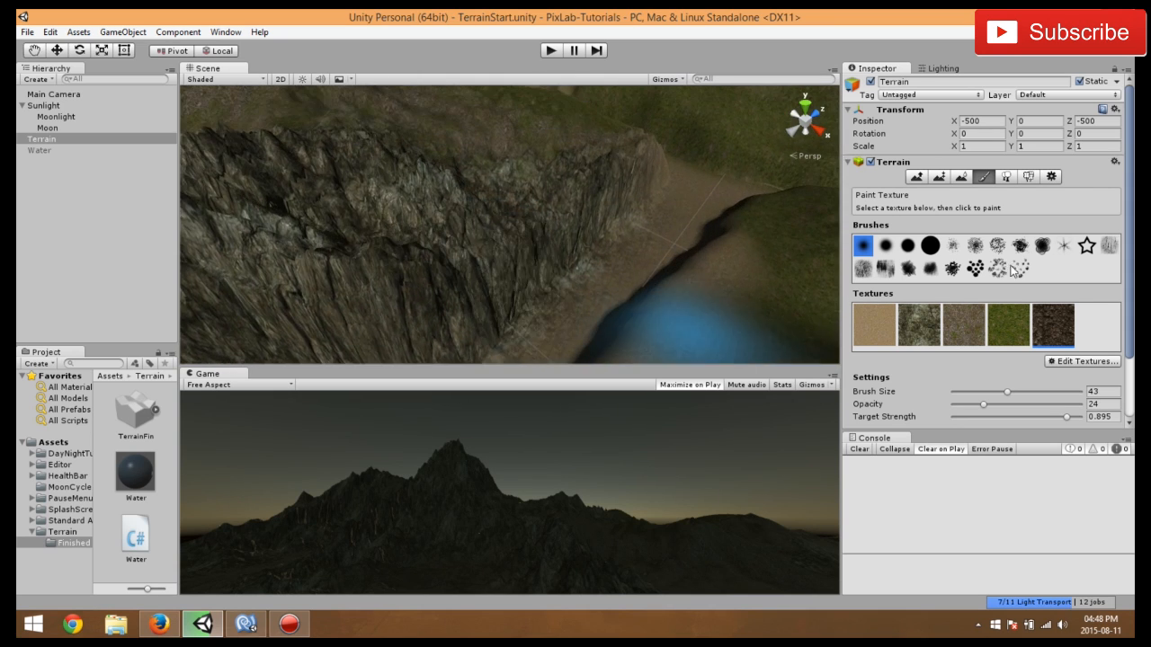
drag(1003, 392, 986, 392)
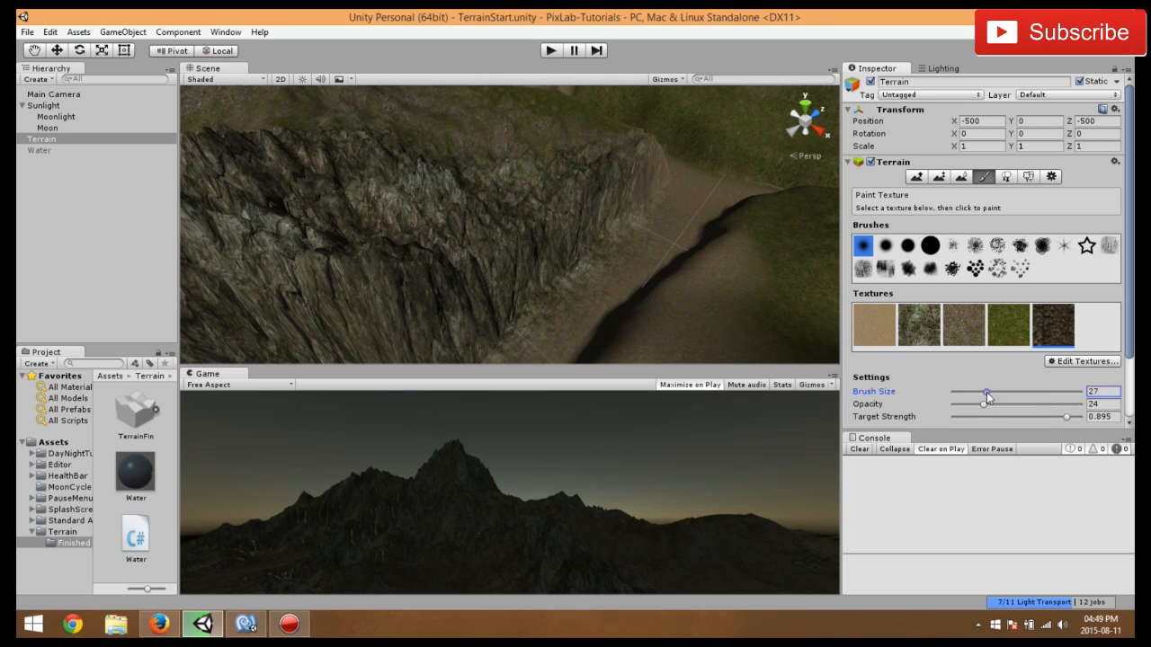
scroll(611, 260, up, 1)
right_drag(491, 290, 598, 293)
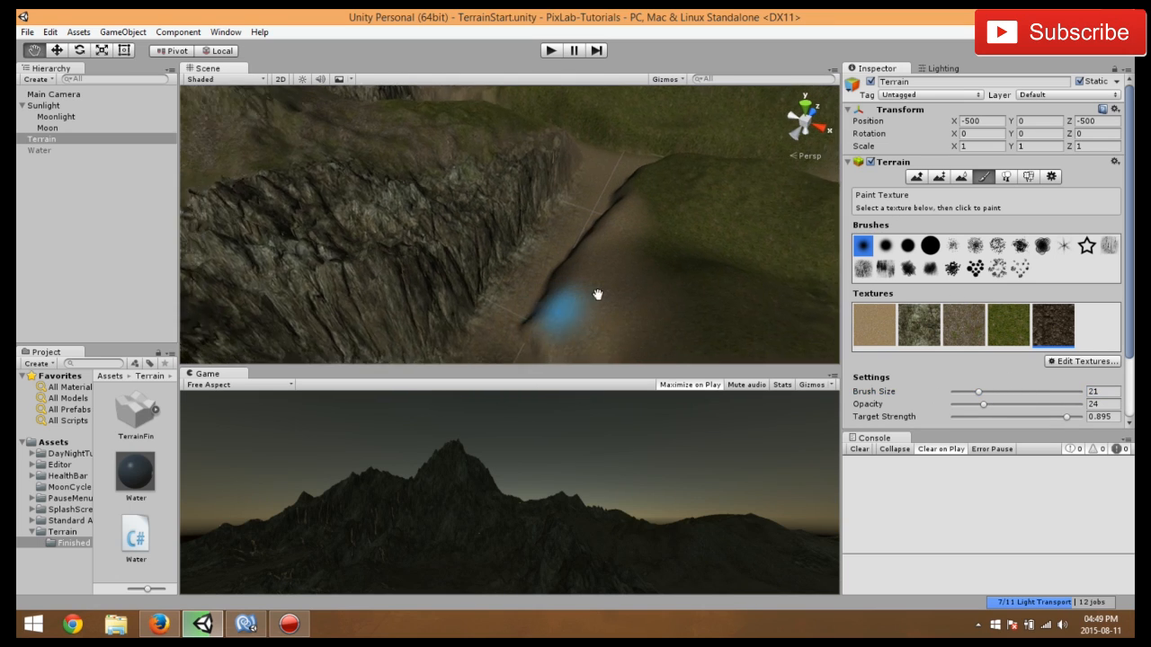
middle_drag(599, 293, 617, 297)
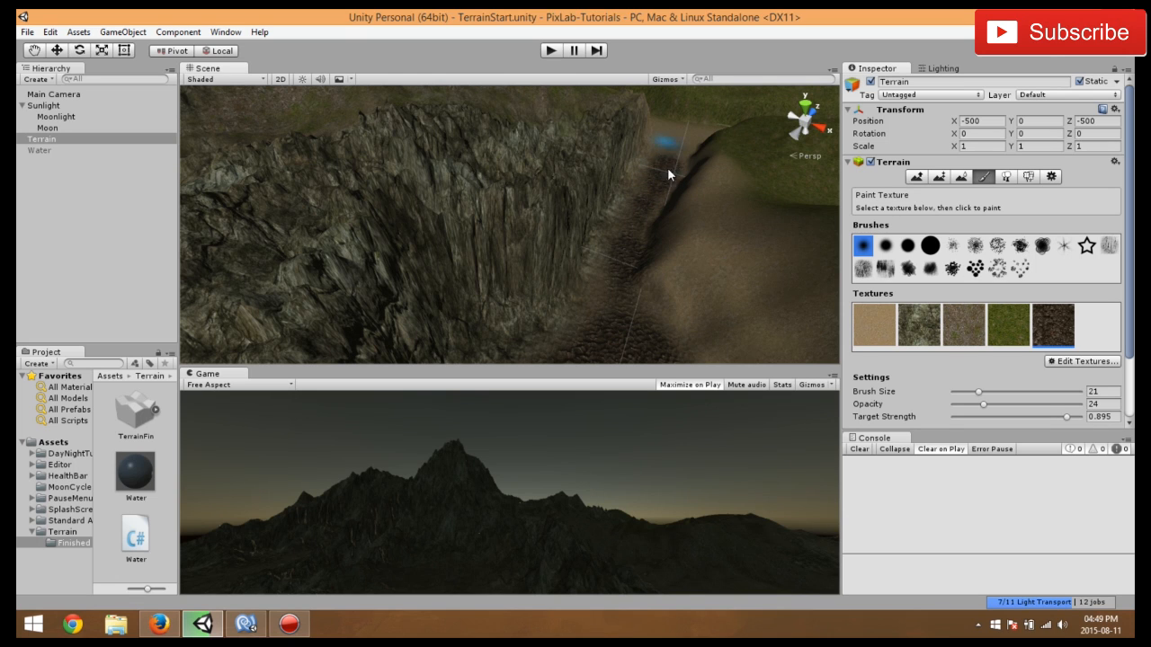
- Continue the rocky mud around the channel bend below the grassy slope, increasing the brush size to 30
right_drag(672, 142, 488, 311)
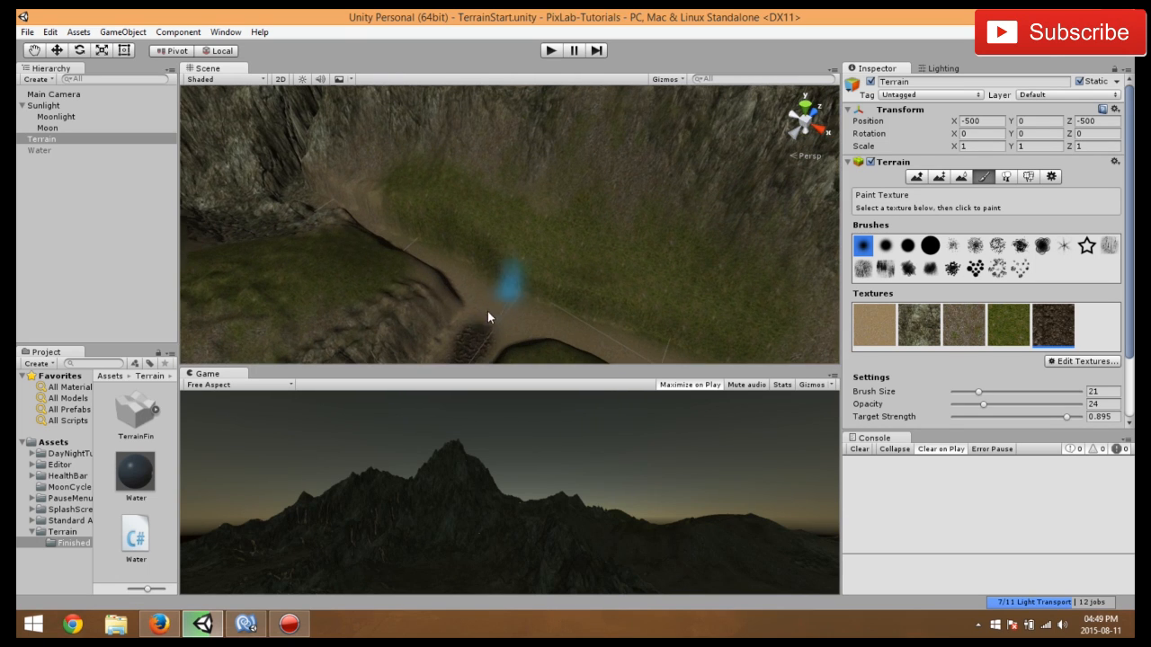
drag(563, 325, 525, 323)
mouse_move(536, 338)
right_down()
mouse_move(562, 315)
mouse_move(463, 281)
right_up()
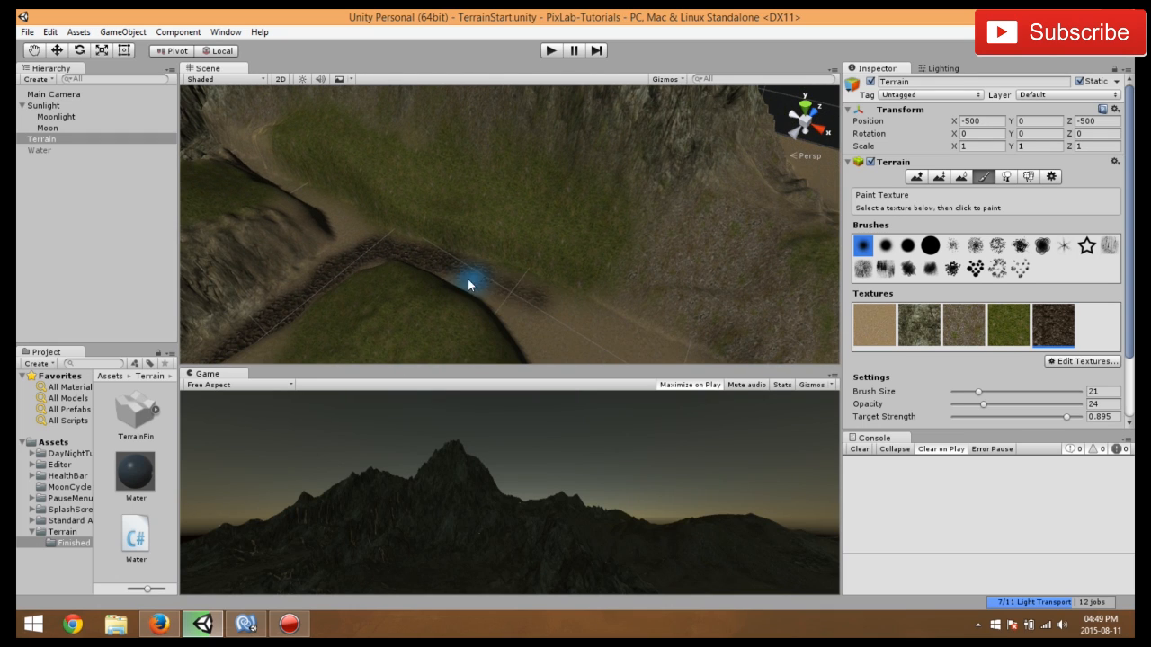
middle_drag(570, 336, 505, 293)
click(990, 392)
drag(456, 252, 527, 288)
- Reduce the brush size to 16 and paint rocky mud up the narrow side channel beside the grassy slope
mouse_move(441, 232)
middle_down()
mouse_move(574, 336)
mouse_move(585, 326)
mouse_move(431, 262)
middle_up()
scroll(585, 324, up, 3)
scroll(558, 319, up, 3)
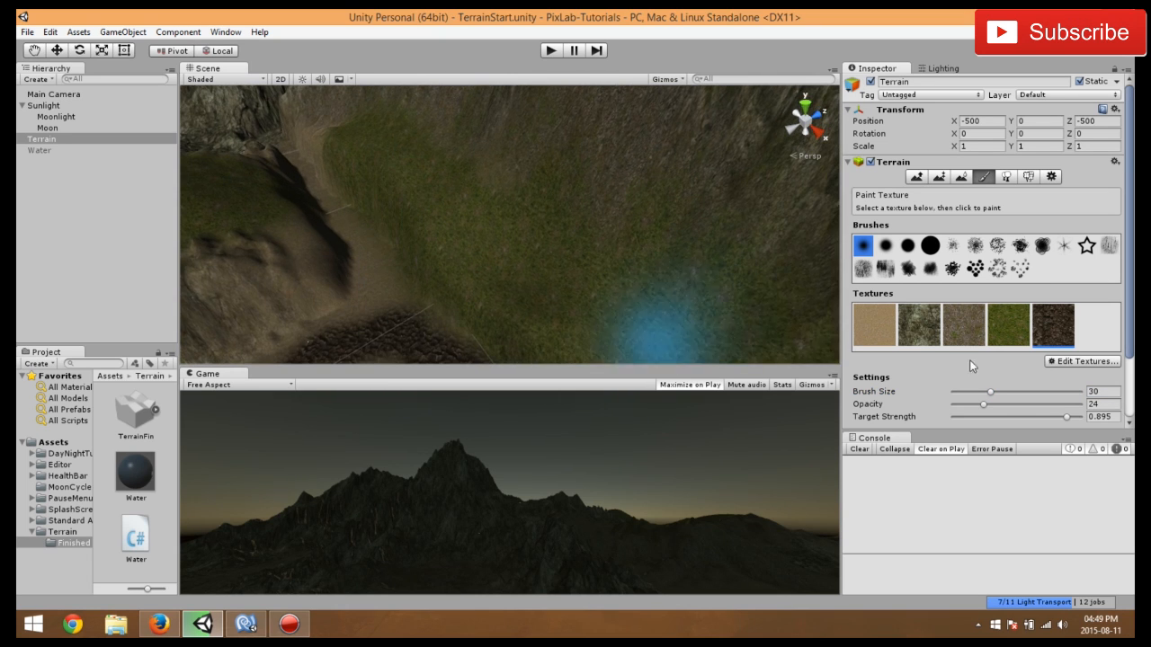
drag(990, 392, 972, 392)
mouse_move(389, 314)
mouse_down()
mouse_move(372, 272)
mouse_move(278, 147)
mouse_up()
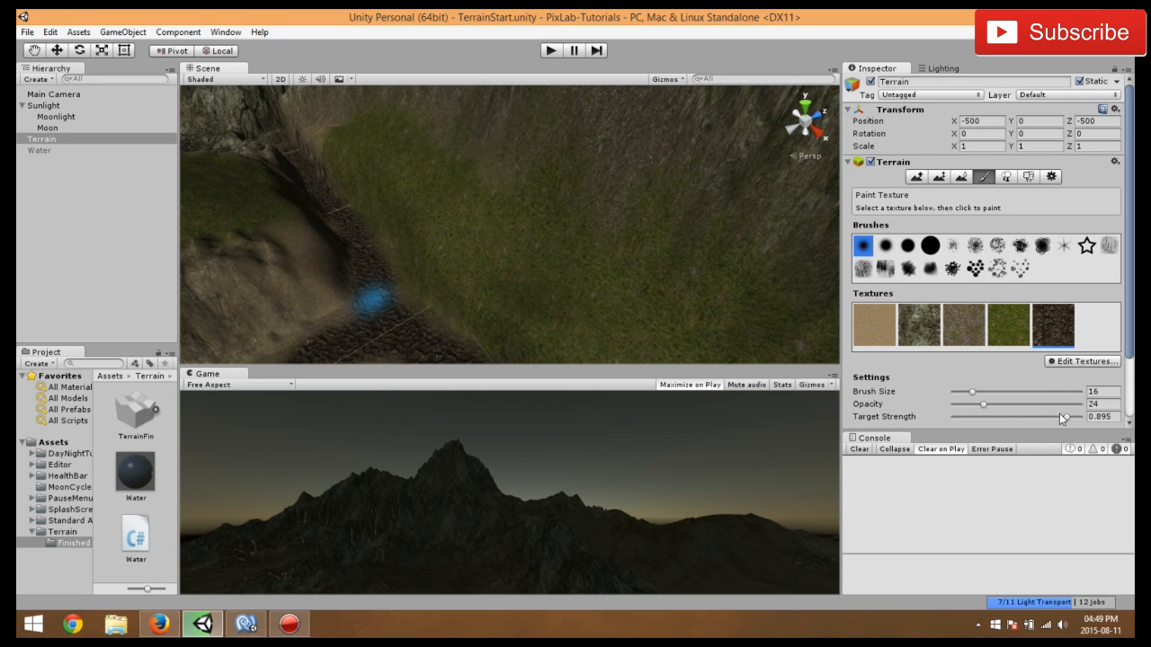
- Lower the target strength to 0.575 and blend rocky mud along the cliff-side edge of the basin near its channel mouth
drag(1067, 416, 1001, 419)
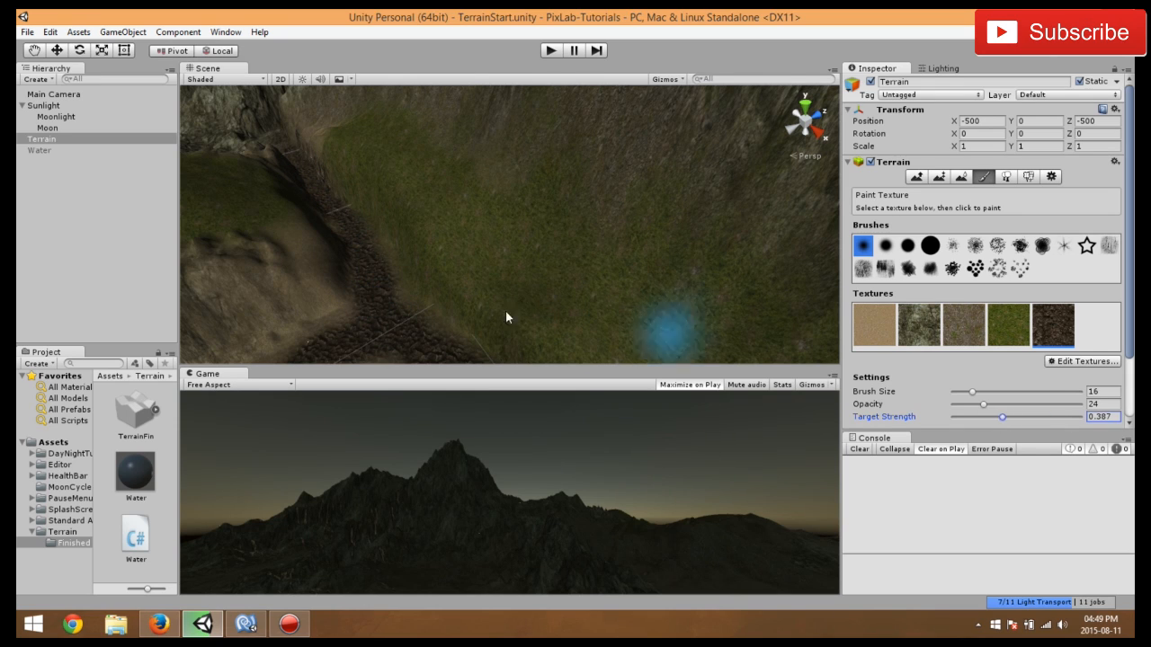
middle_drag(506, 311, 720, 234)
scroll(727, 226, up, 3)
right_drag(732, 221, 758, 213)
middle_drag(758, 213, 539, 237)
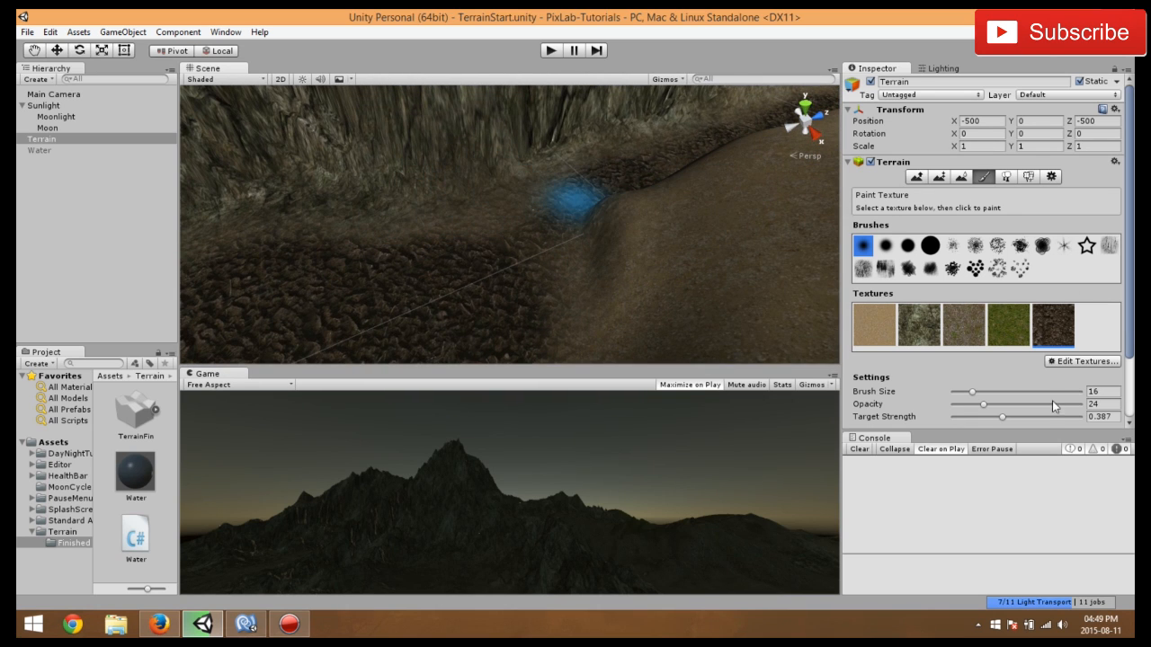
drag(985, 417, 1023, 418)
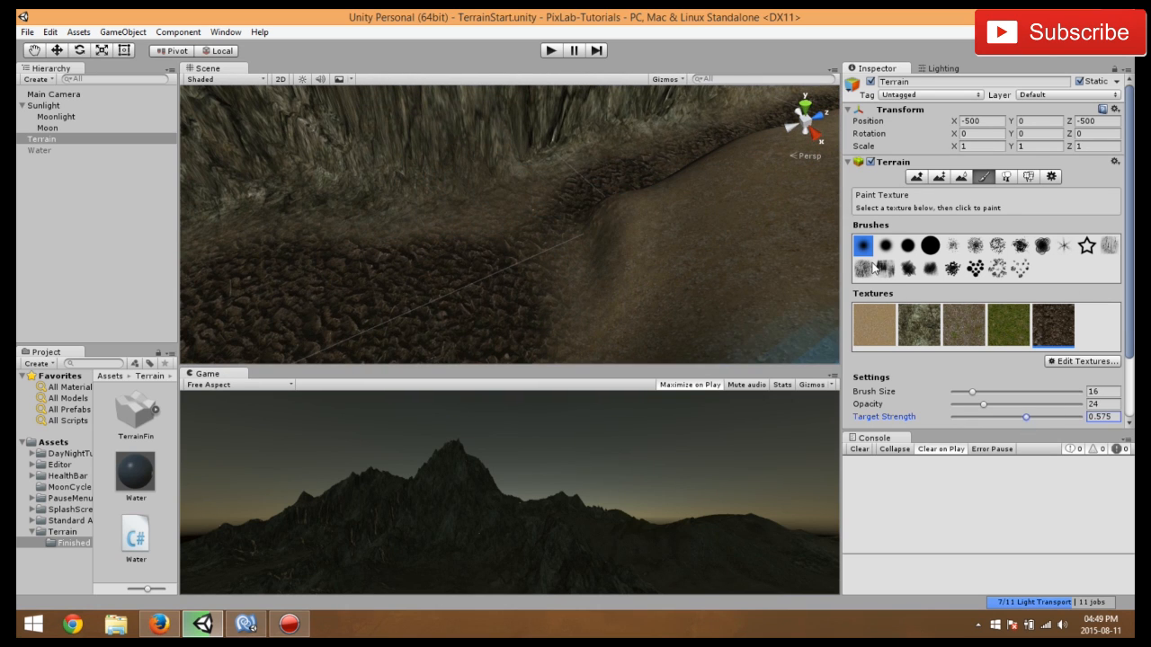
mouse_move(459, 223)
mouse_down()
mouse_move(382, 216)
mouse_move(472, 214)
mouse_move(490, 231)
mouse_move(466, 212)
mouse_up()
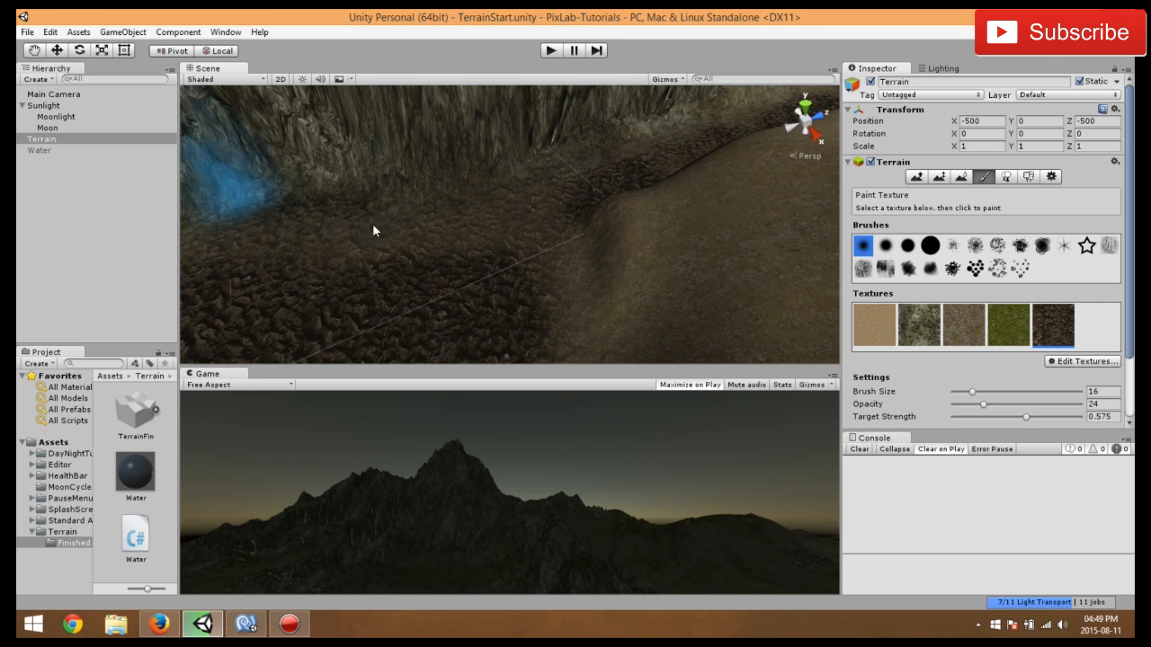
- Increase the brush size to 20 and paint rocky mud over the sandy edge of the basin opposite the cliff
scroll(373, 225, down, 3)
mouse_move(386, 230)
right_down()
mouse_move(442, 263)
mouse_move(449, 243)
right_up()
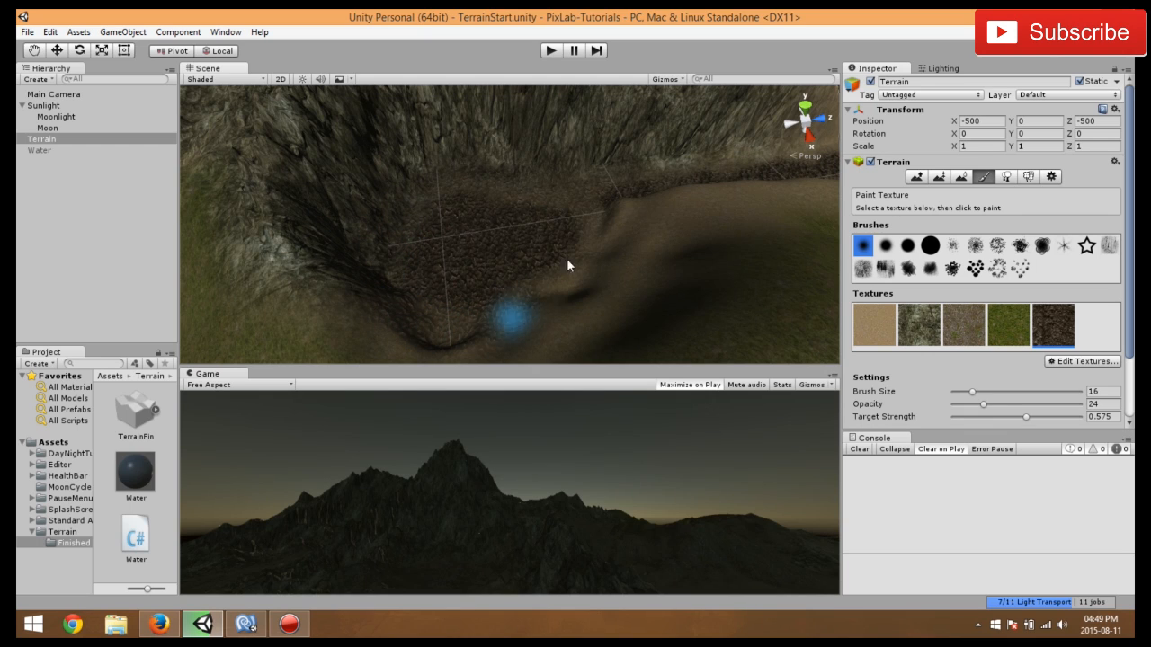
drag(972, 392, 978, 392)
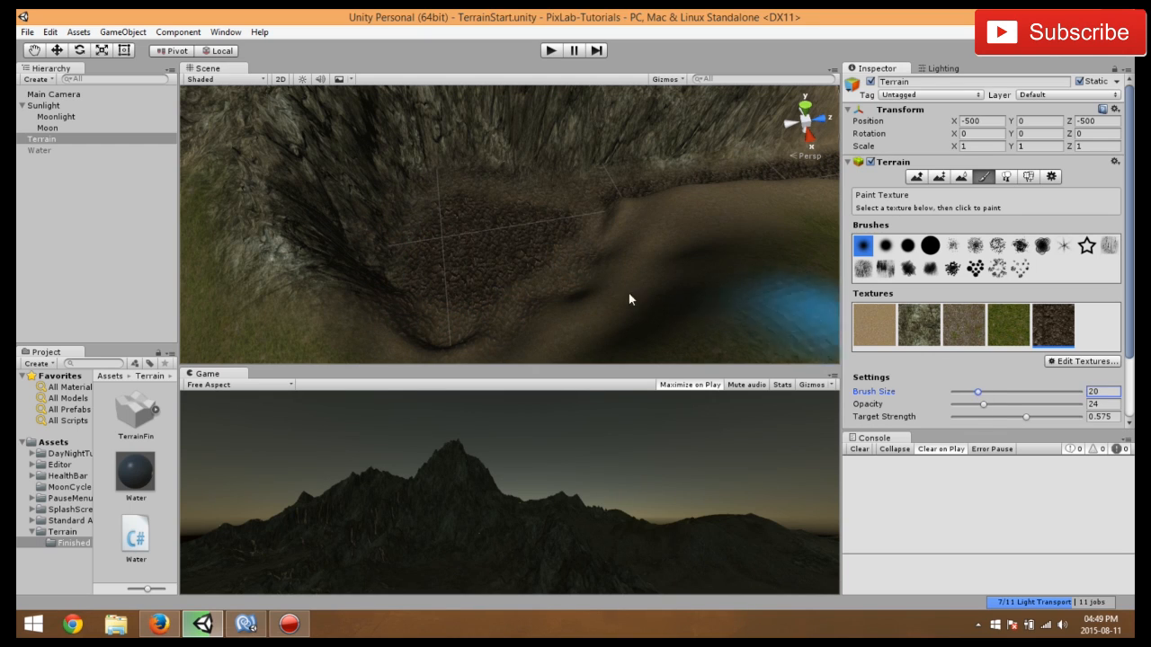
mouse_move(586, 275)
mouse_down()
mouse_move(453, 323)
mouse_move(611, 215)
mouse_move(505, 267)
mouse_move(558, 258)
mouse_up()
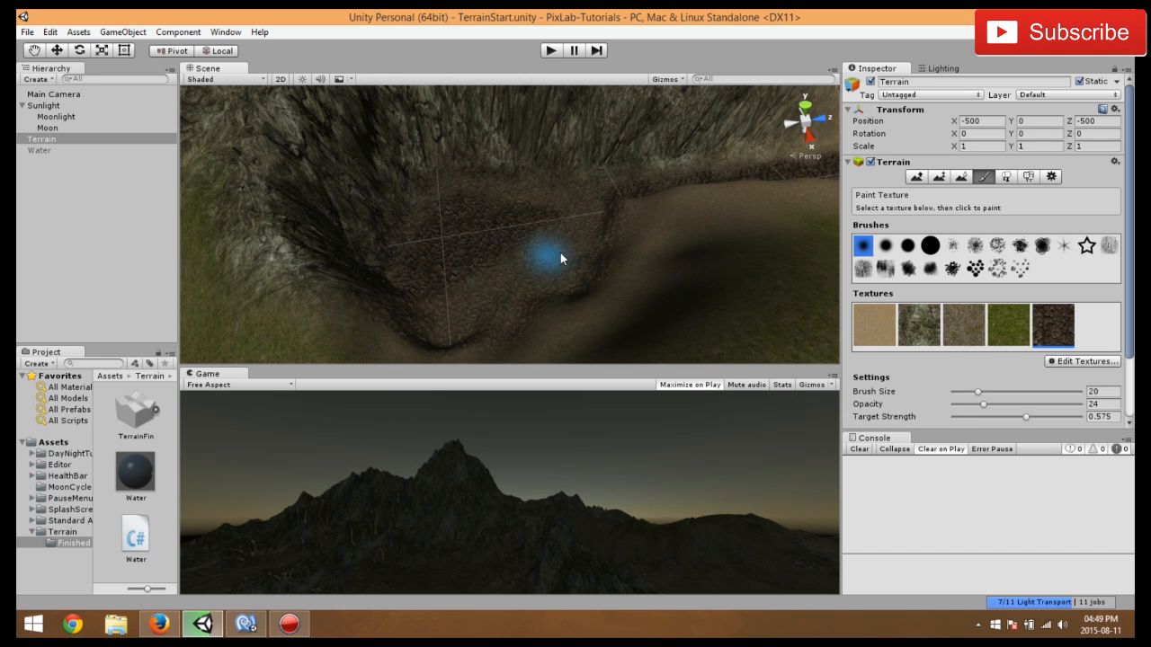
- Continue the rocky mud out of the basin and up the sandy bank of the channel at the cliff's foot
right_drag(558, 258, 632, 282)
scroll(682, 322, up, 4)
right_drag(682, 322, 757, 308)
drag(551, 304, 679, 128)
scroll(679, 130, down, 4)
mouse_move(620, 207)
mouse_down()
mouse_move(477, 374)
mouse_move(567, 296)
mouse_move(490, 364)
mouse_move(588, 301)
mouse_up()
middle_drag(589, 301, 609, 245)
mouse_move(602, 247)
mouse_down()
mouse_move(480, 324)
mouse_move(606, 231)
mouse_move(647, 153)
mouse_move(593, 154)
mouse_up()
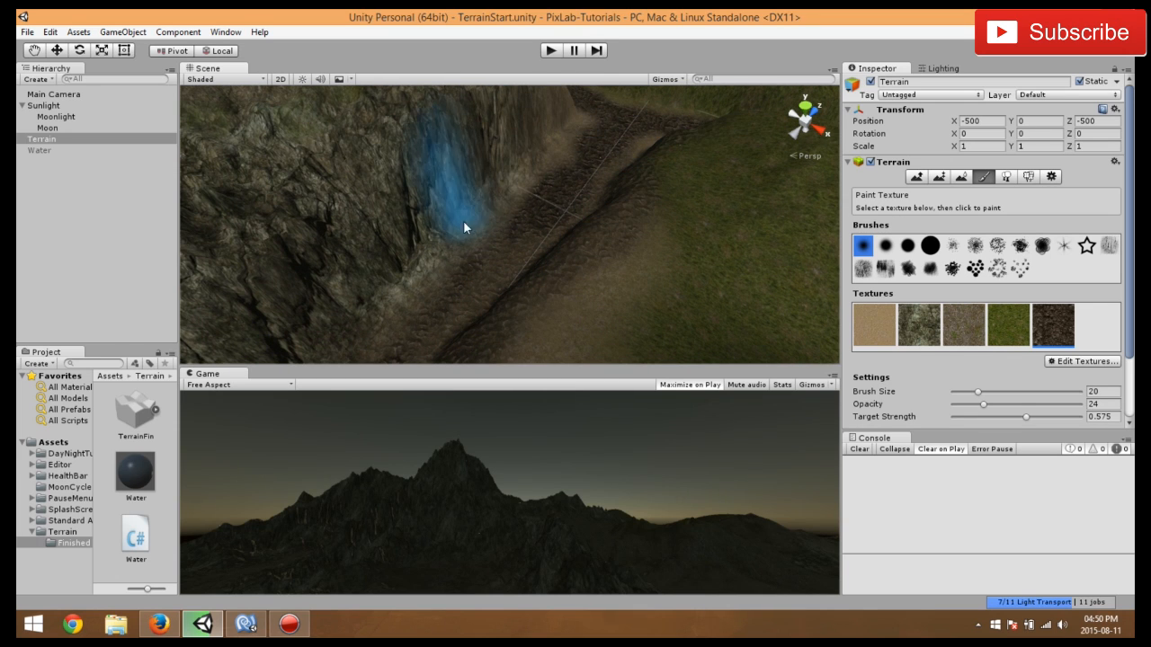
- Raise the target strength to 0.707 and paint rocky mud along the channel banks around the junction below the grassy slope
middle_drag(632, 165, 488, 250)
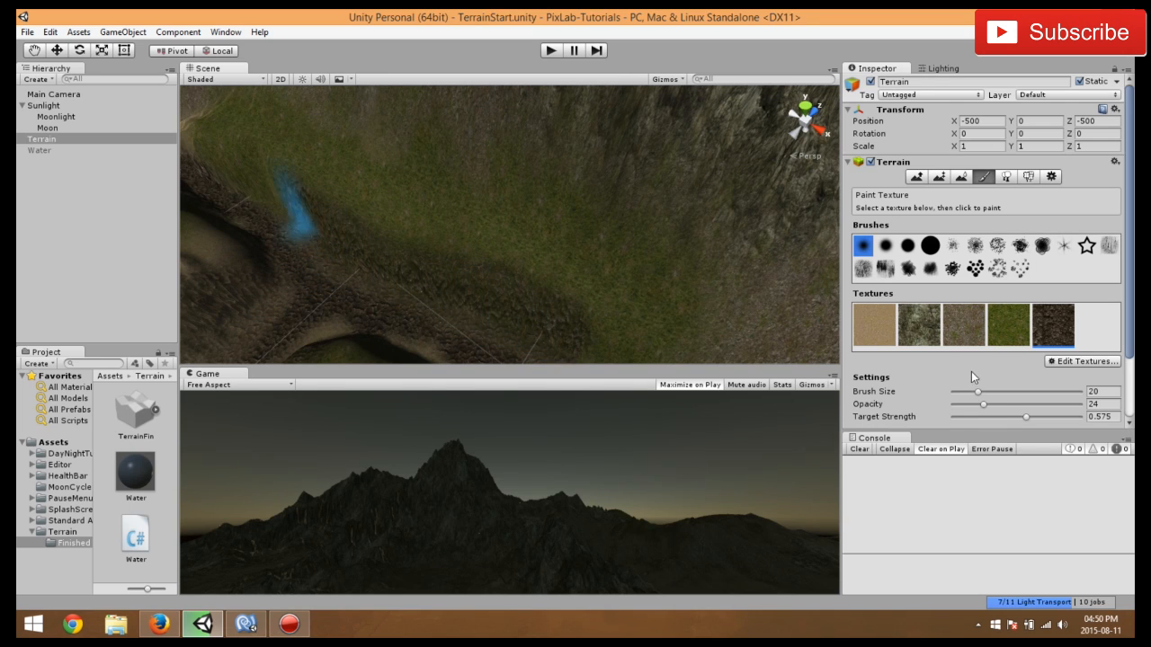
drag(1025, 416, 1043, 416)
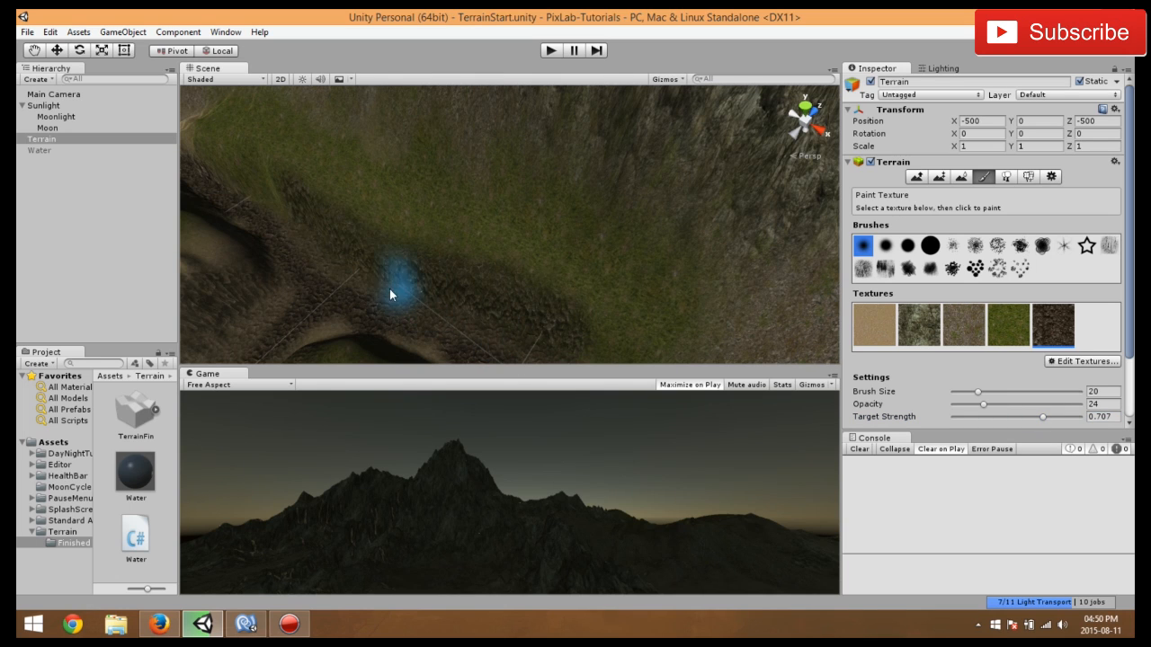
scroll(410, 263, up, 3)
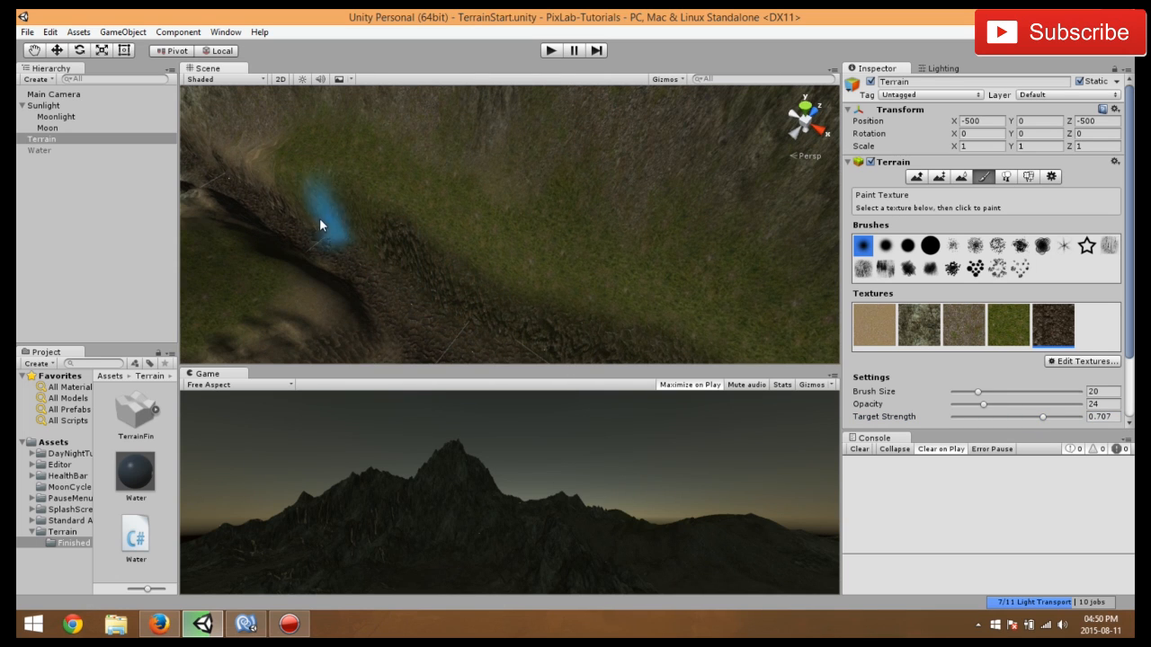
right_drag(557, 287, 621, 226)
middle_drag(621, 225, 350, 182)
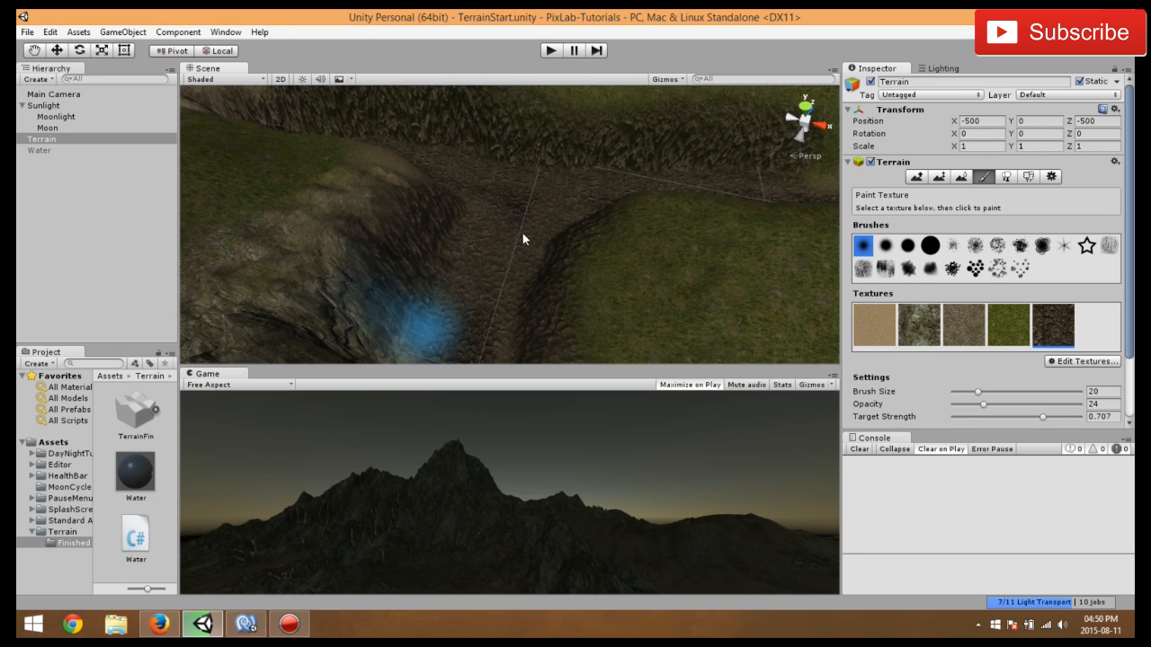
mouse_move(522, 233)
right_down()
mouse_move(671, 223)
mouse_move(674, 318)
mouse_move(473, 256)
right_up()
mouse_move(473, 261)
mouse_down()
mouse_move(571, 246)
mouse_move(663, 255)
mouse_move(575, 254)
mouse_move(644, 337)
mouse_move(541, 363)
mouse_move(384, 358)
mouse_up()
mouse_move(373, 355)
middle_down()
mouse_move(632, 313)
mouse_move(644, 298)
middle_up()
scroll(644, 298, down, 3)
mouse_move(553, 303)
mouse_down()
mouse_move(448, 323)
mouse_move(507, 312)
mouse_up()
- Review the painted riverbeds and basin, both close up and from a distance across the whole terrain
scroll(514, 316, down, 3)
scroll(531, 301, up, 3)
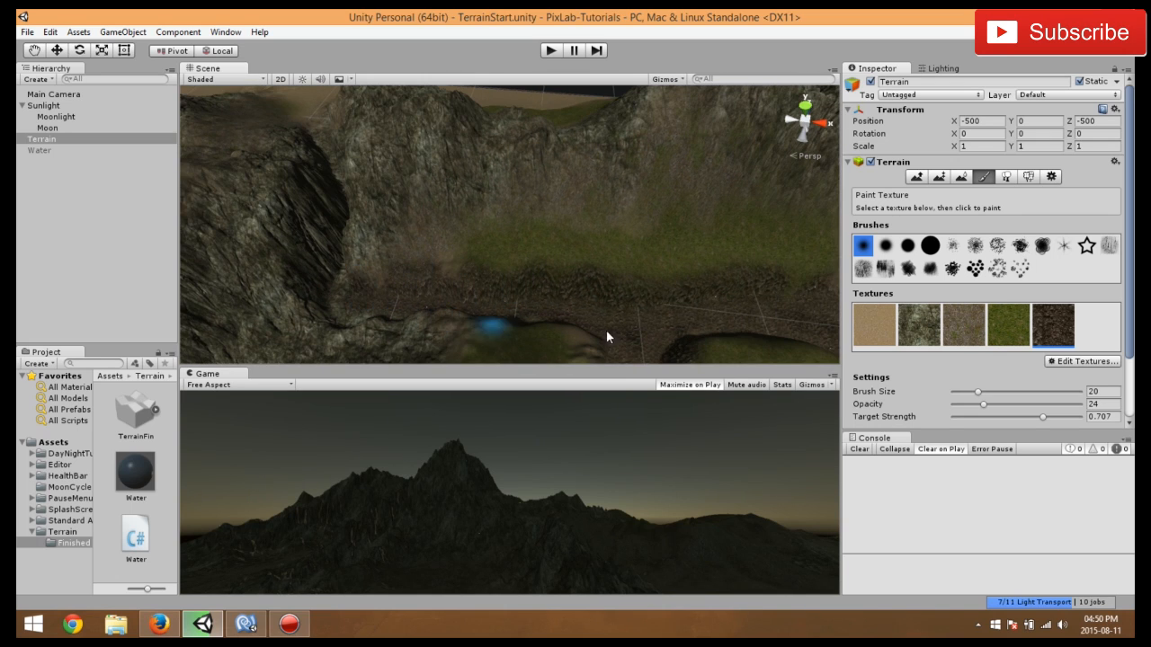
scroll(612, 324, down, 6)
scroll(513, 216, up, 6)
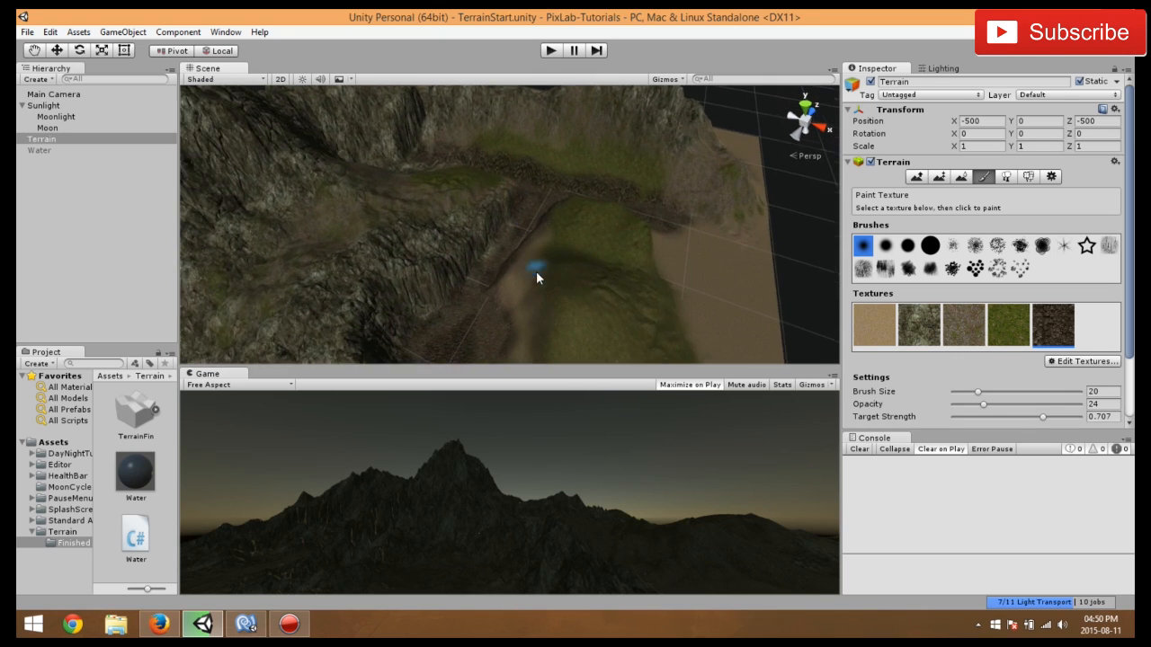
scroll(539, 265, down, 6)
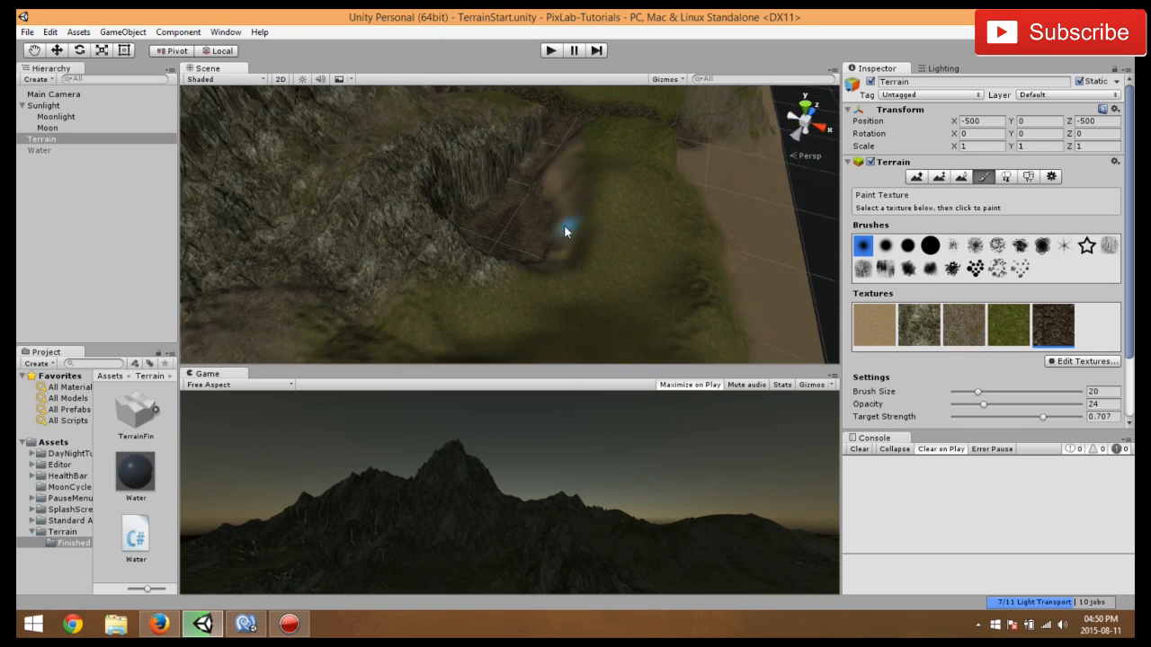
middle_drag(504, 251, 387, 182)
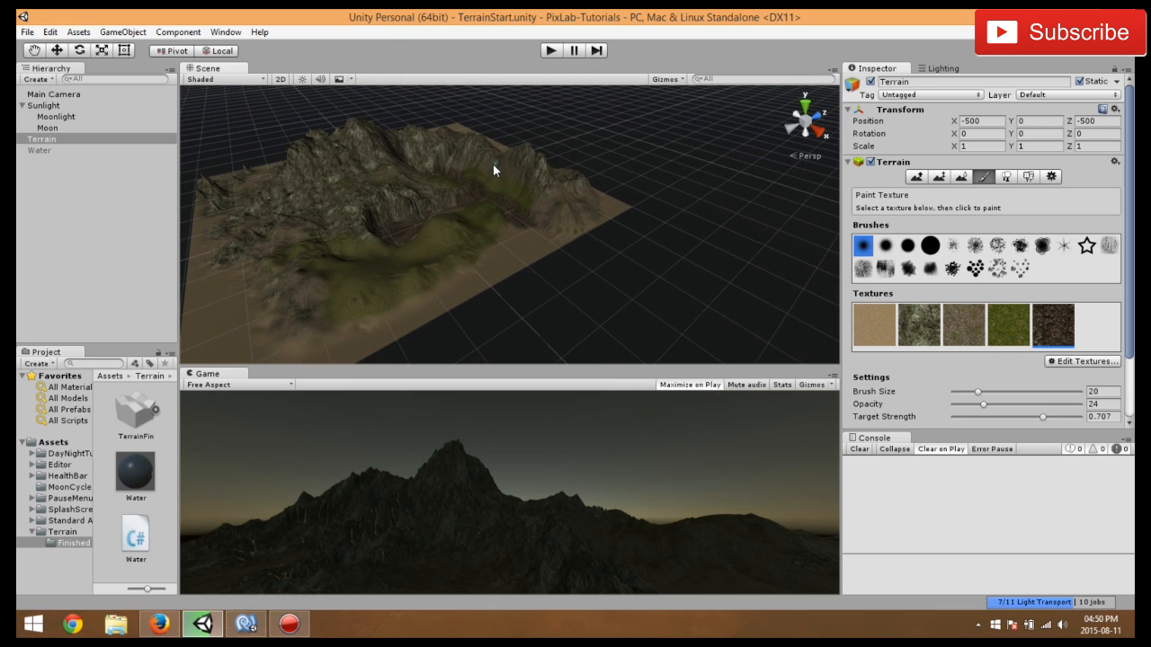
scroll(492, 166, down, 5)
scroll(354, 265, up, 2)
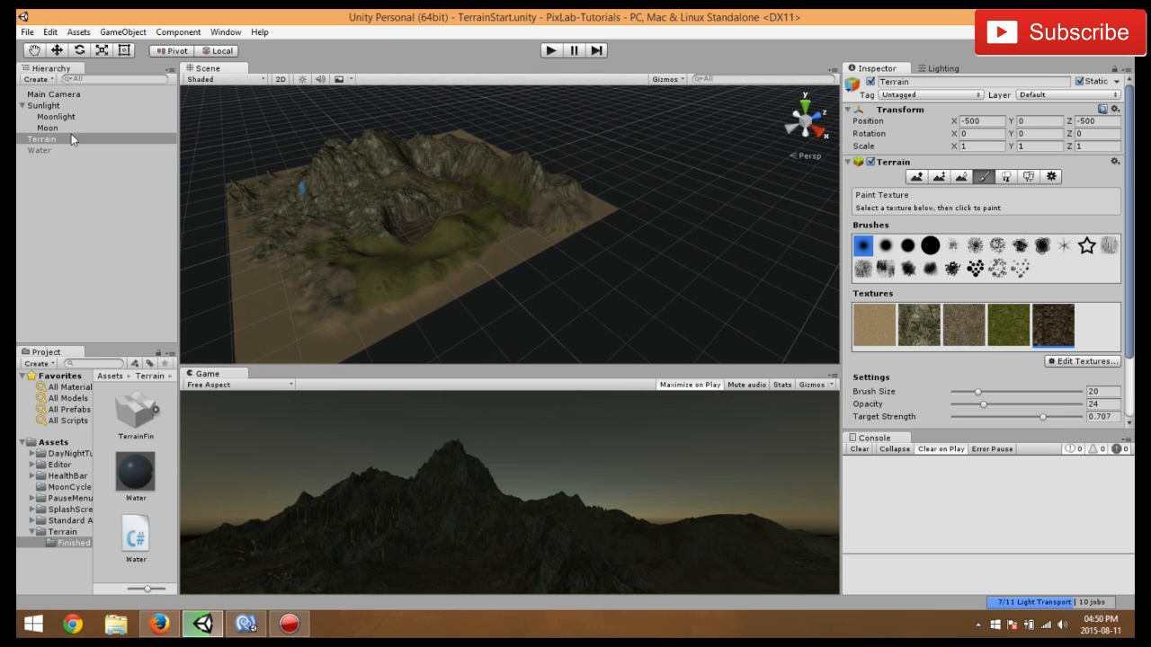
- Enable the Water object and bring the flooded terrain into view
click(46, 150)
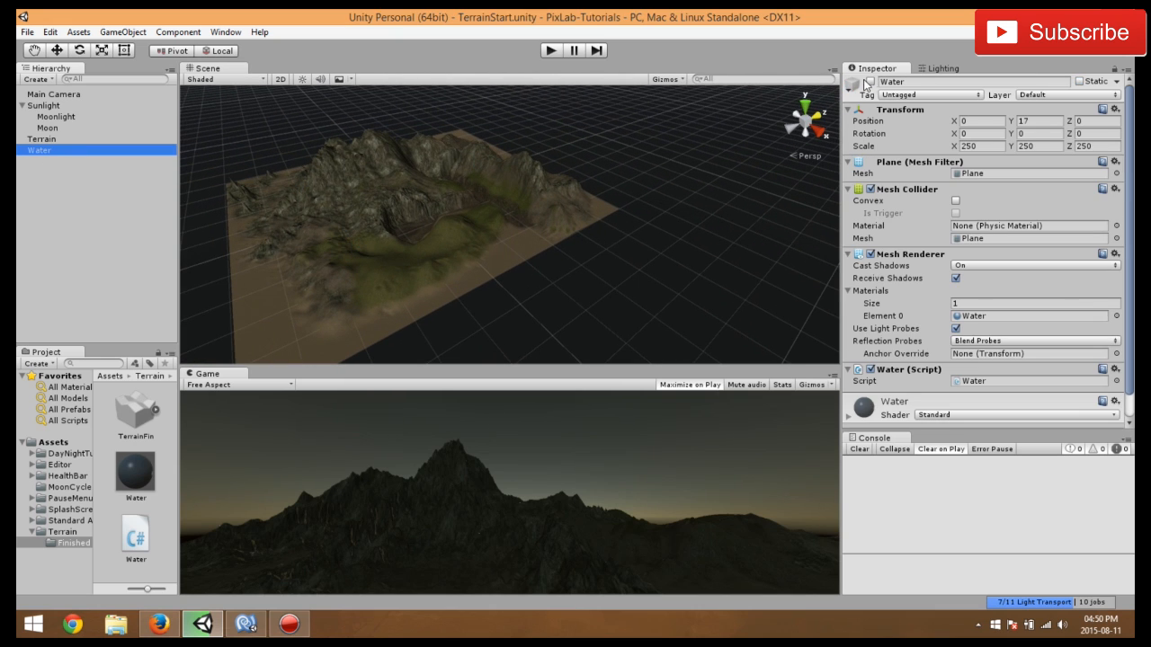
click(869, 82)
middle_drag(583, 204, 579, 238)
scroll(579, 239, up, 5)
scroll(645, 206, up, 2)
middle_drag(645, 206, 486, 214)
- Move the Water plane vertically to a Y position of 3.2 so it fills the river channels and basin
click(58, 51)
scroll(356, 174, up, 2)
middle_drag(324, 180, 432, 191)
right_drag(629, 185, 570, 183)
drag(466, 125, 465, 126)
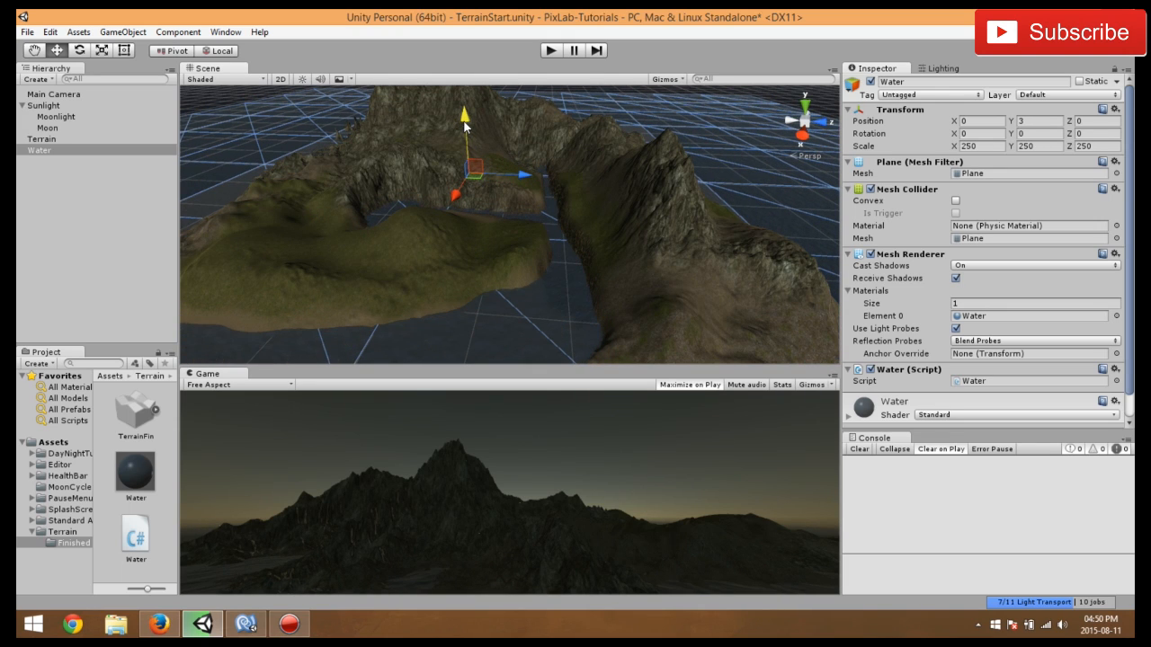
mouse_move(559, 201)
right_down()
mouse_move(366, 238)
mouse_move(478, 219)
mouse_move(404, 219)
mouse_move(559, 220)
right_up()
scroll(503, 219, up, 5)
drag(717, 160, 717, 158)
- Examine the water level around the cliffs, inlets and outer shoreline of the terrain
right_drag(327, 269, 453, 228)
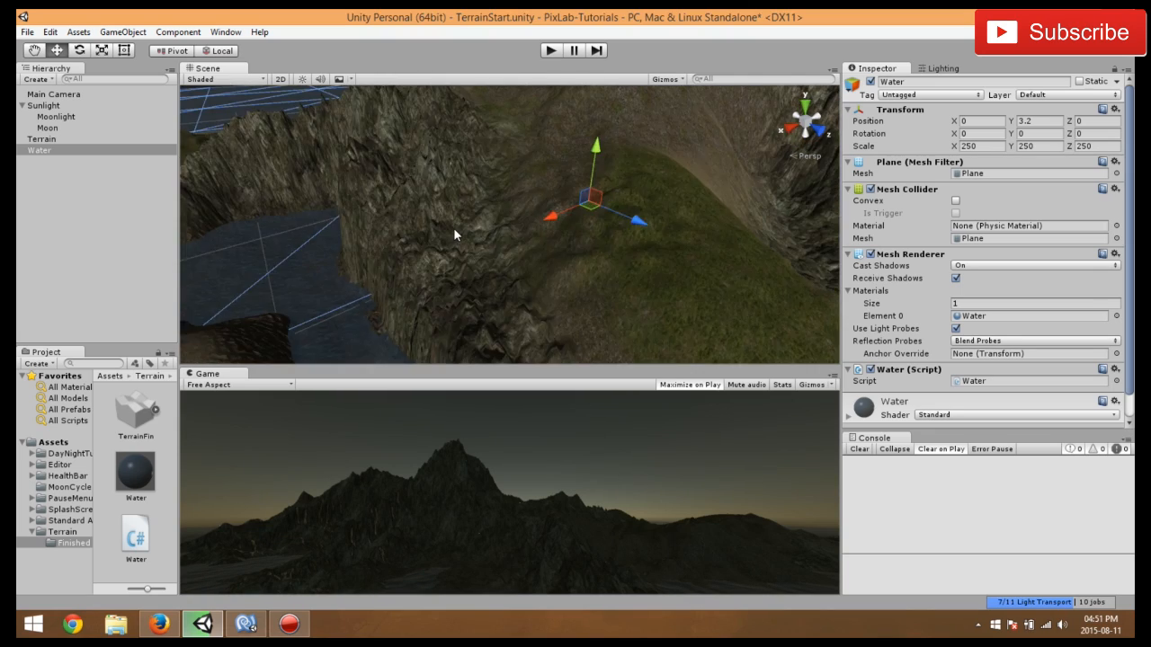
scroll(455, 230, down, 4)
right_drag(608, 265, 476, 262)
middle_drag(477, 261, 329, 239)
scroll(329, 239, down, 3)
right_drag(573, 267, 504, 278)
middle_drag(504, 279, 483, 319)
scroll(477, 319, down, 3)
right_drag(477, 318, 535, 310)
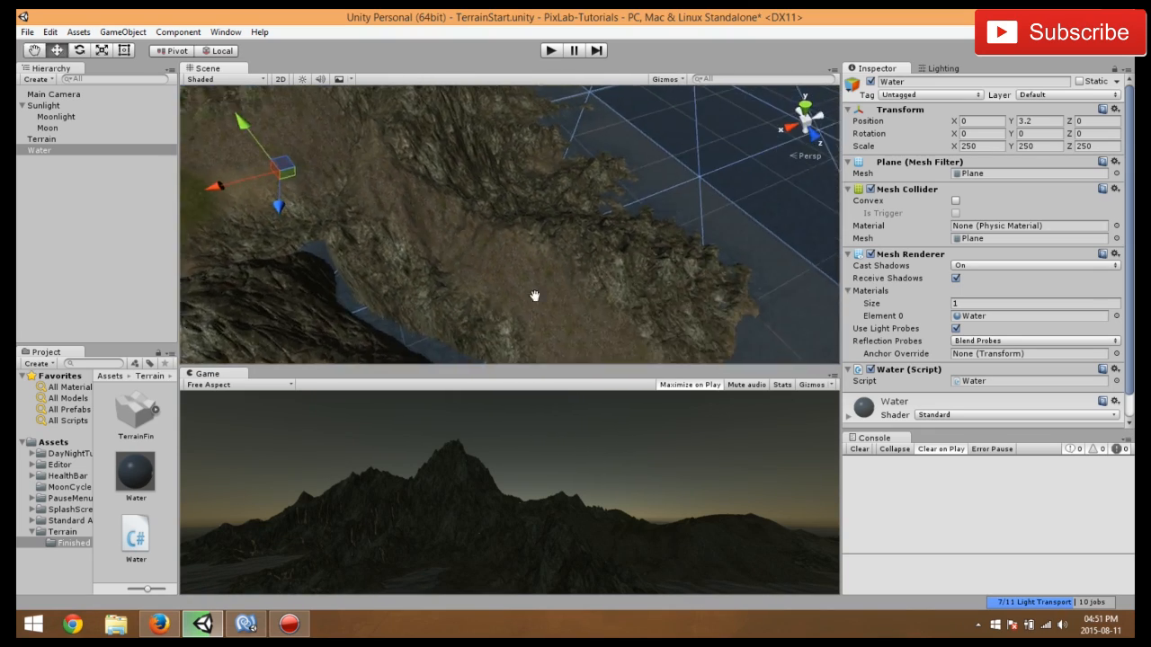
middle_drag(535, 310, 513, 237)
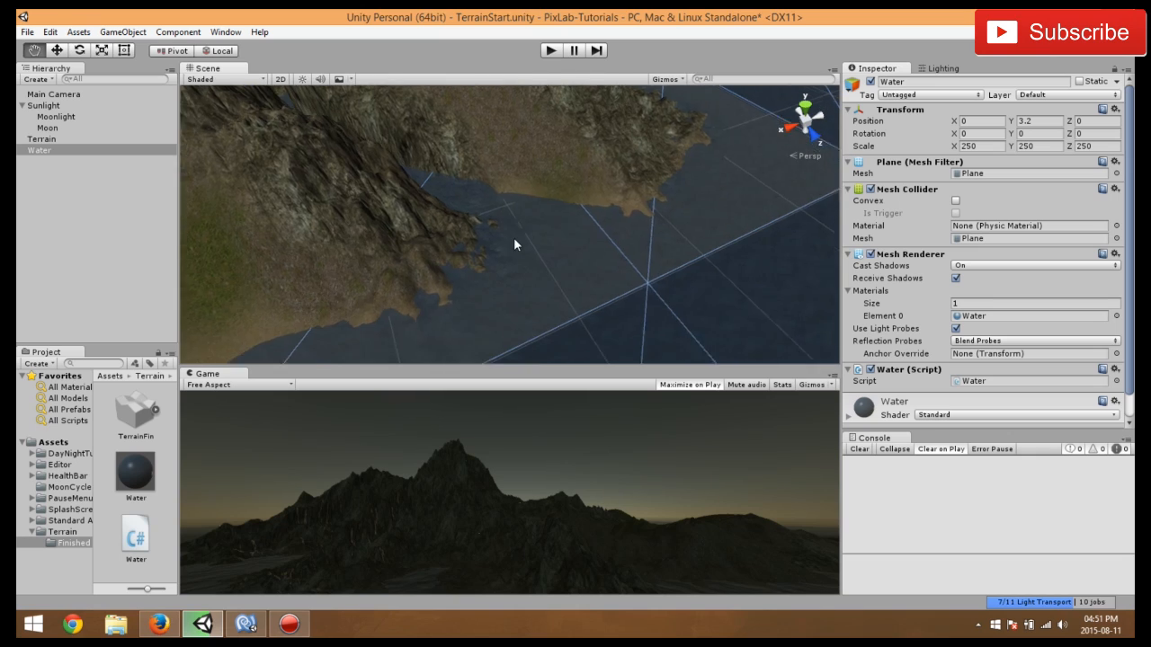
scroll(513, 237, down, 4)
right_drag(514, 237, 398, 258)
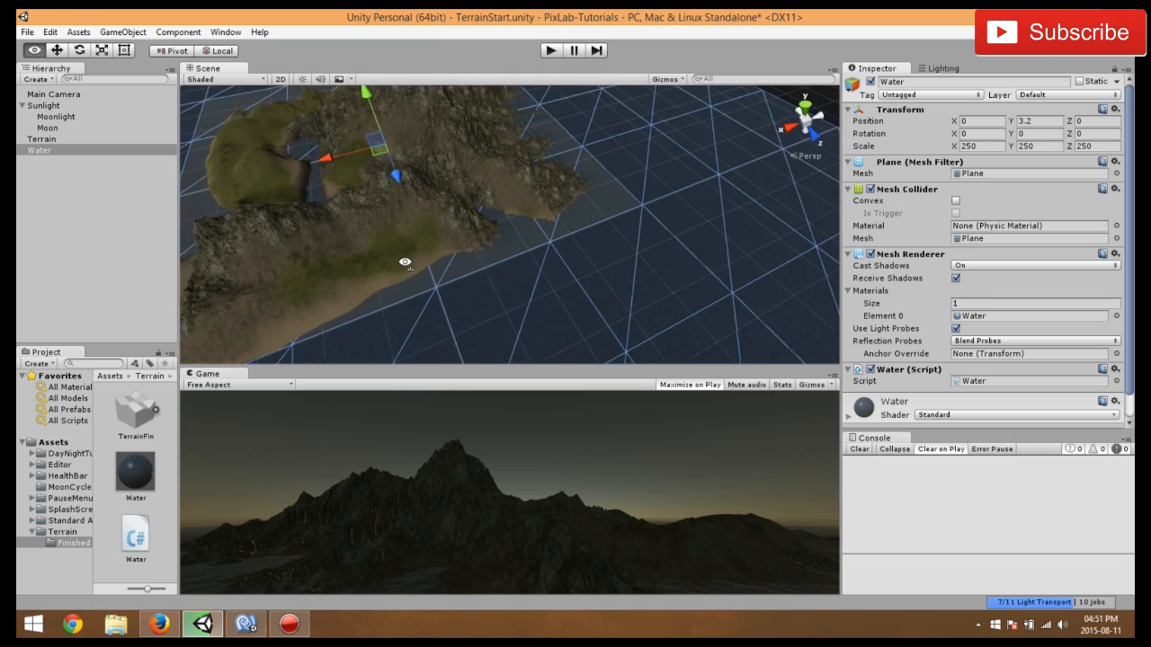
- Deselect the water and inspect the whole terrain with its flooded basin and channels
middle_drag(398, 257, 579, 230)
right_drag(578, 230, 670, 185)
click(670, 184)
scroll(670, 185, down, 3)
middle_drag(500, 185, 578, 154)
scroll(578, 154, up, 9)
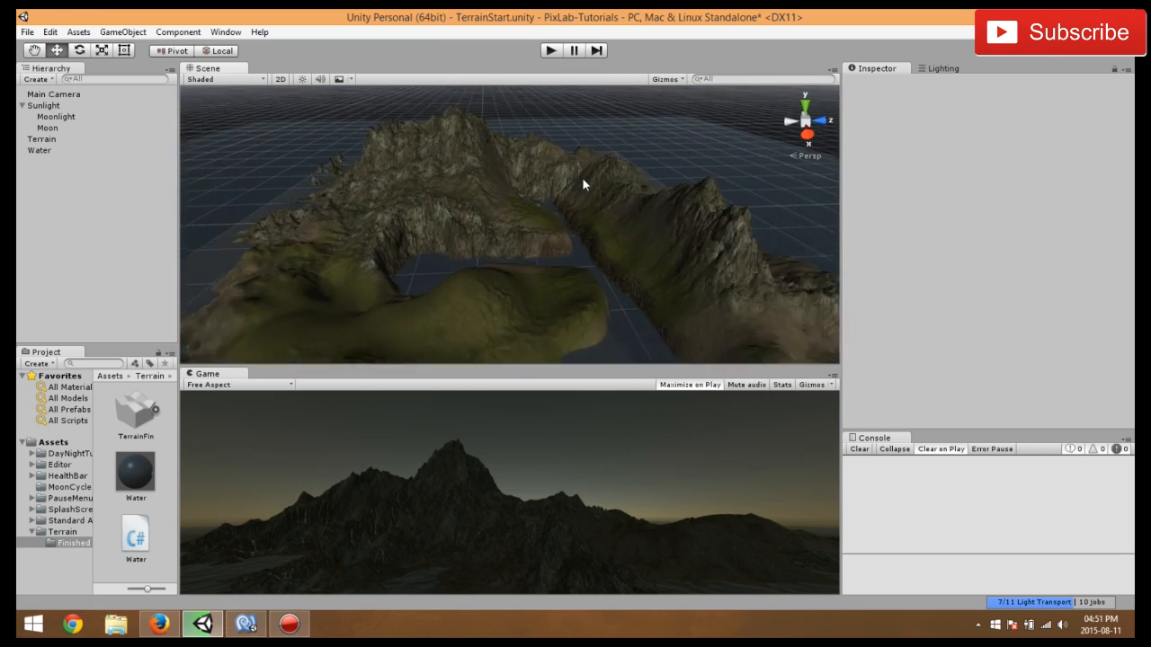
scroll(568, 220, up, 3)
mouse_move(568, 225)
right_down()
mouse_move(566, 246)
mouse_move(564, 232)
right_up()
scroll(564, 231, down, 9)
middle_drag(563, 215, 576, 185)
scroll(563, 221, up, 5)
scroll(579, 183, up, 2)
- Select the Terrain, activate its Place Trees tool and frame the grassy hills in front of the basin
click(41, 138)
right_drag(613, 171, 442, 215)
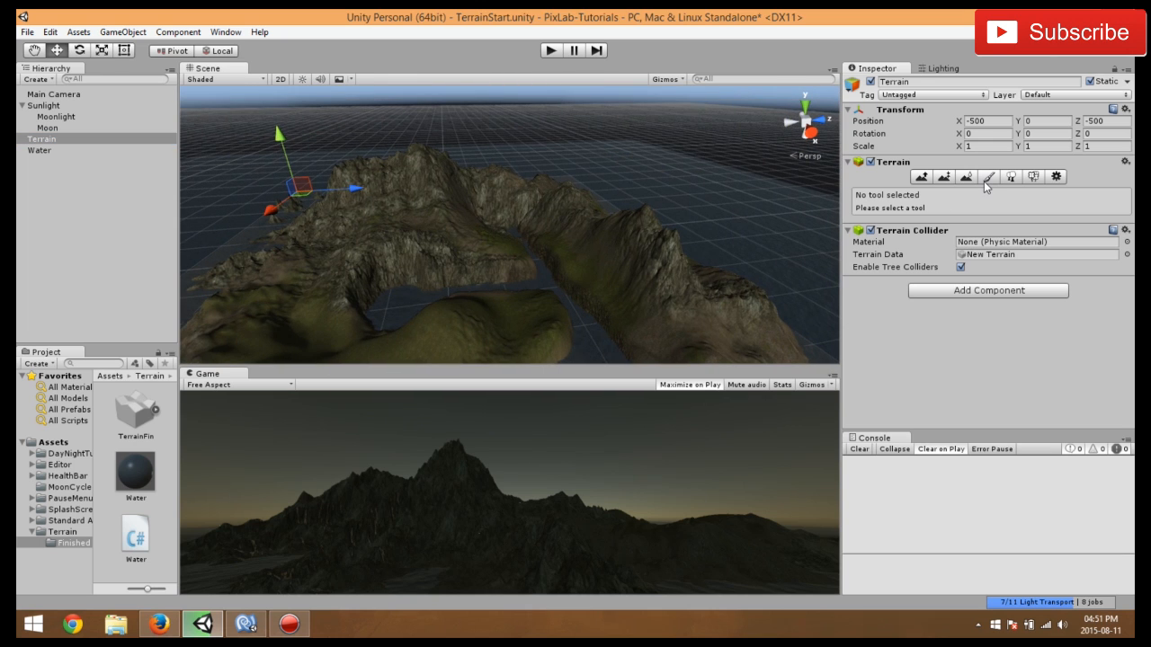
click(1013, 177)
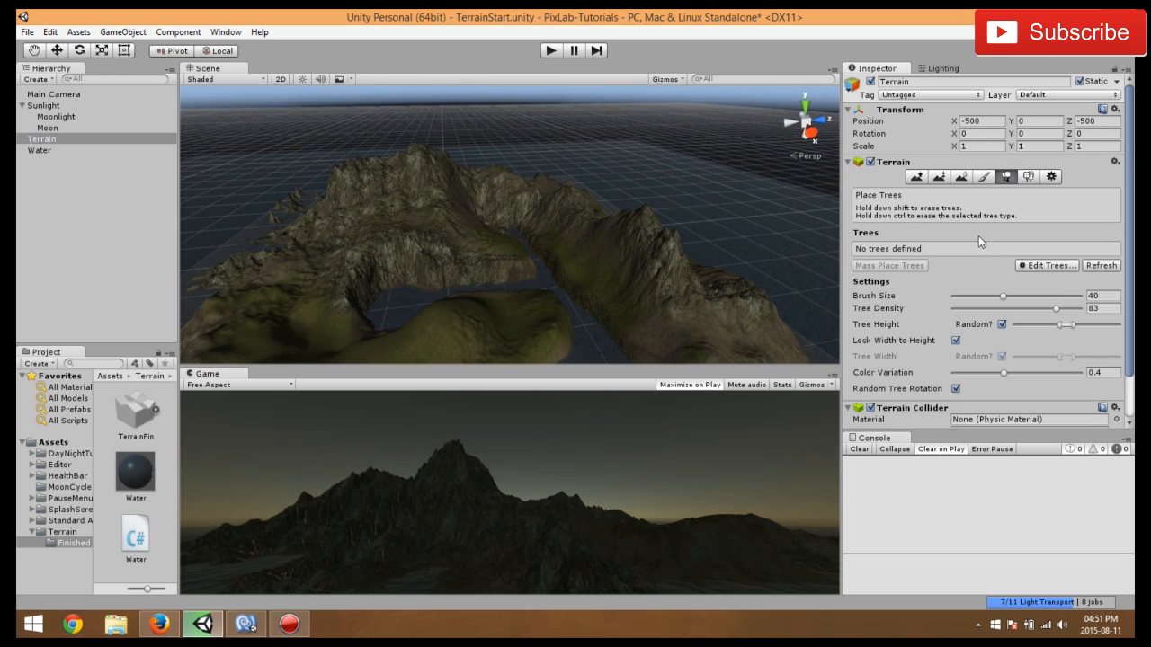
middle_drag(620, 249, 645, 217)
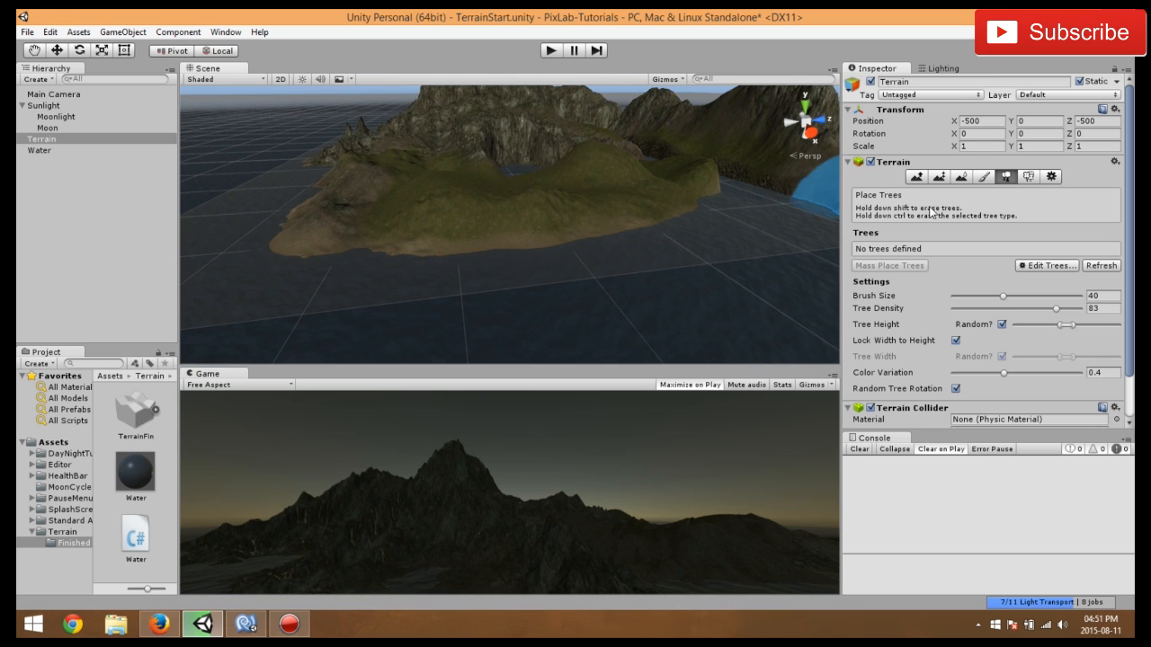
middle_drag(453, 215, 462, 234)
scroll(463, 235, up, 5)
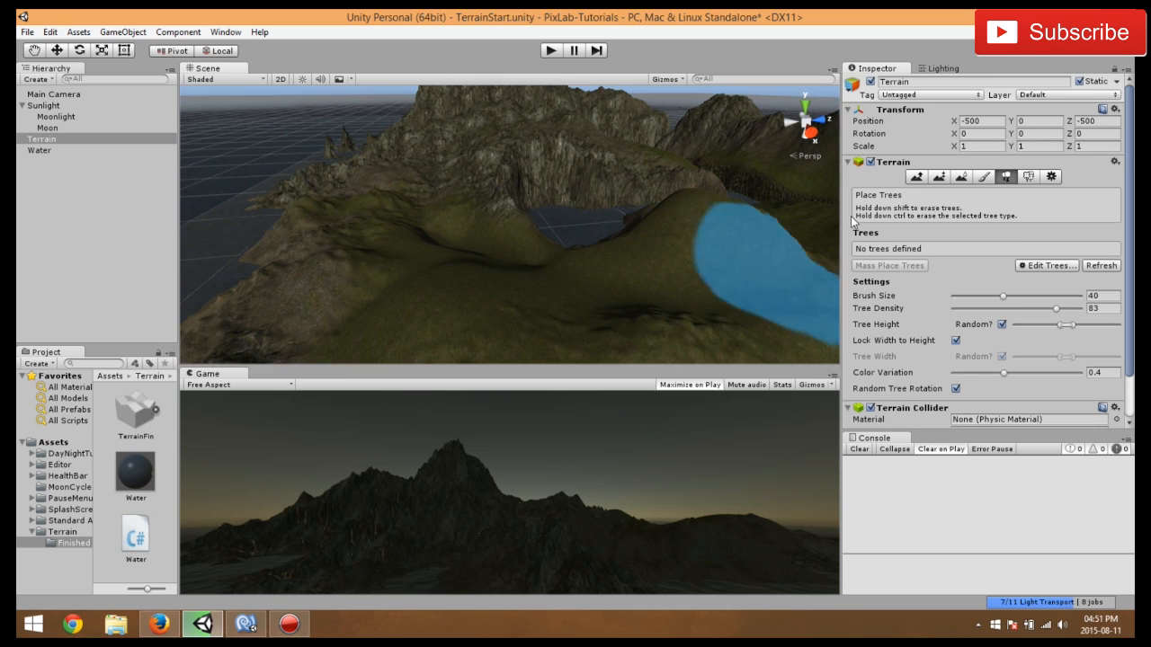
scroll(525, 289, down, 3)
scroll(525, 289, up, 2)
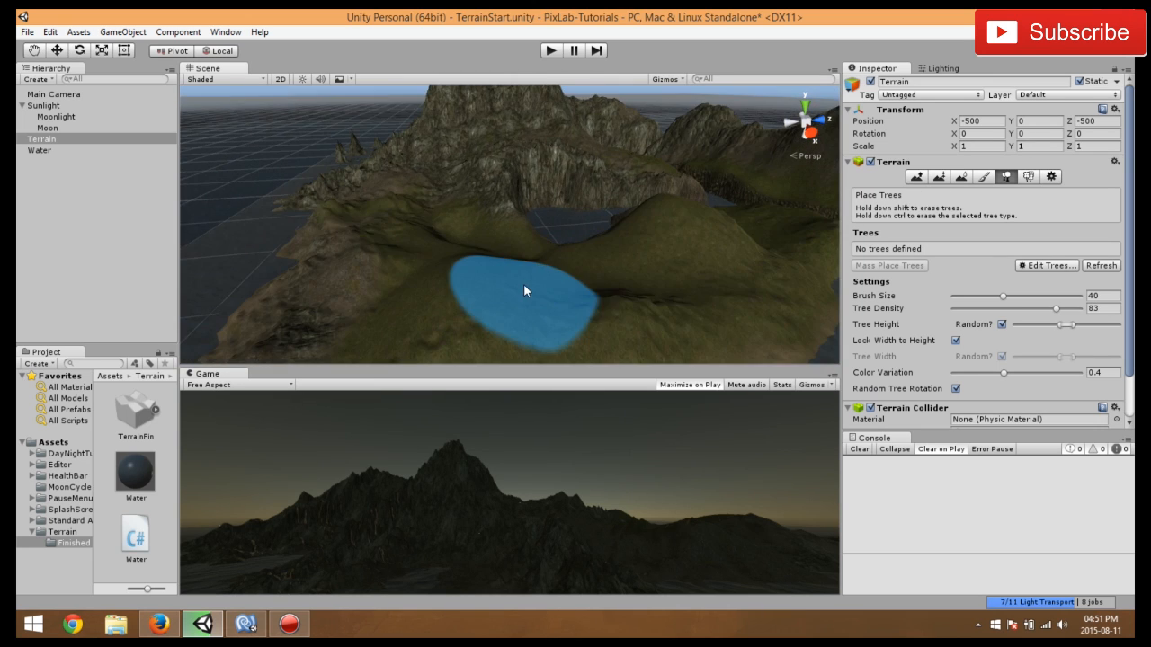
- Add the Conifer_Desktop tree to the terrain's tree types
click(1037, 266)
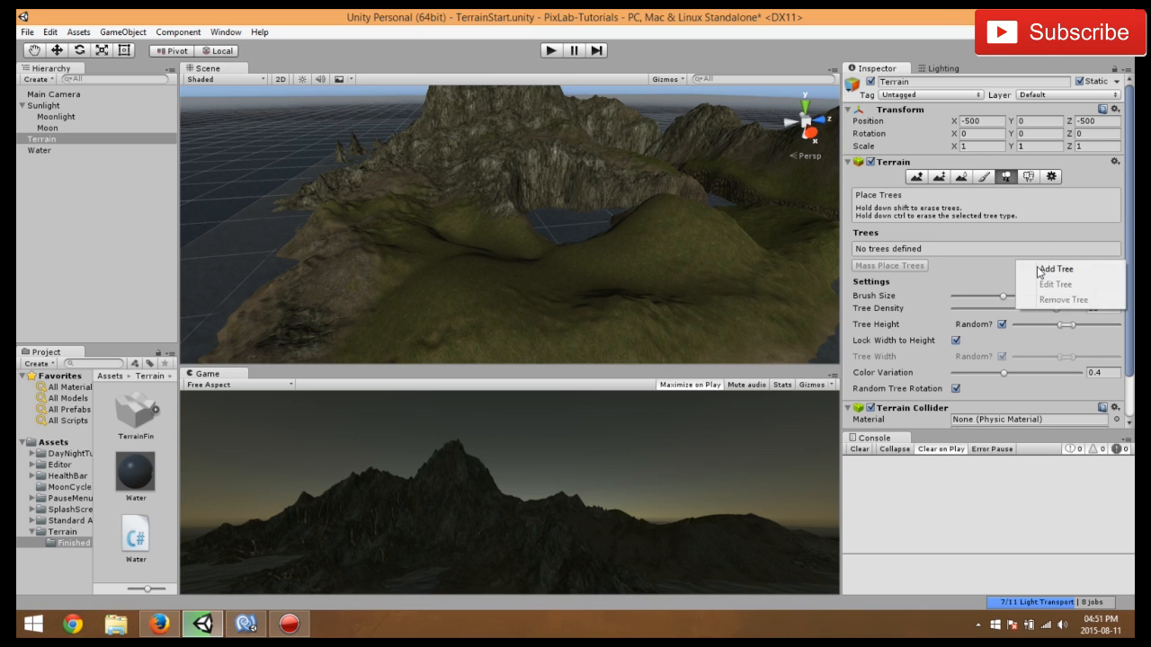
click(1039, 268)
click(293, 52)
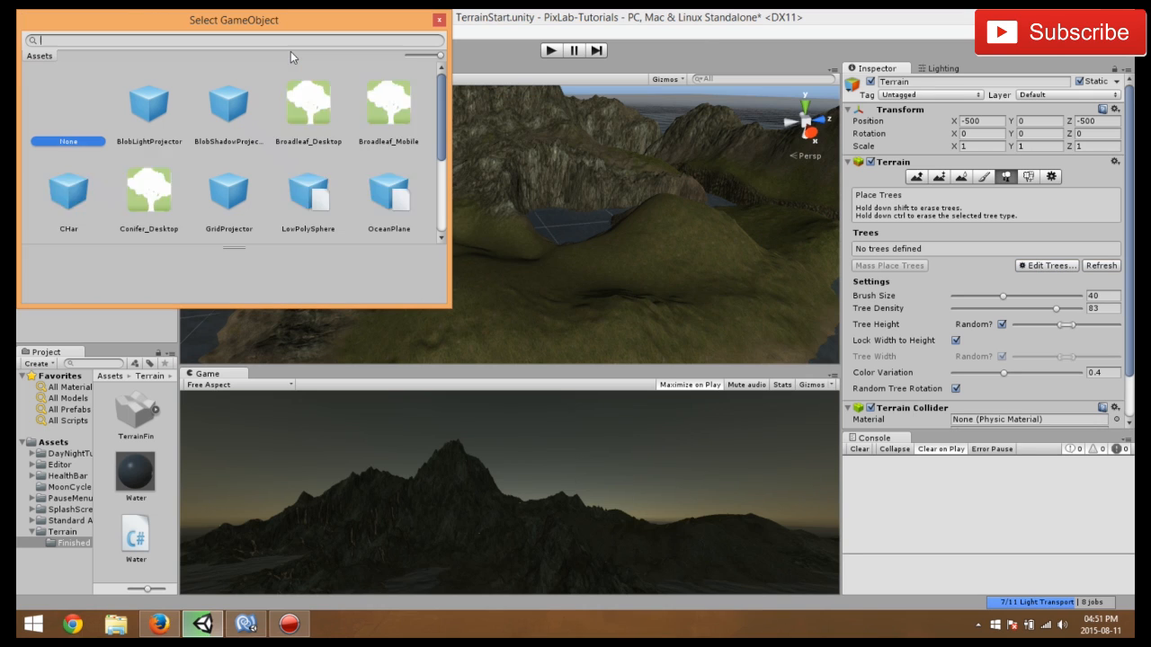
scroll(350, 226, down, 2)
scroll(351, 227, up, 2)
click(147, 201)
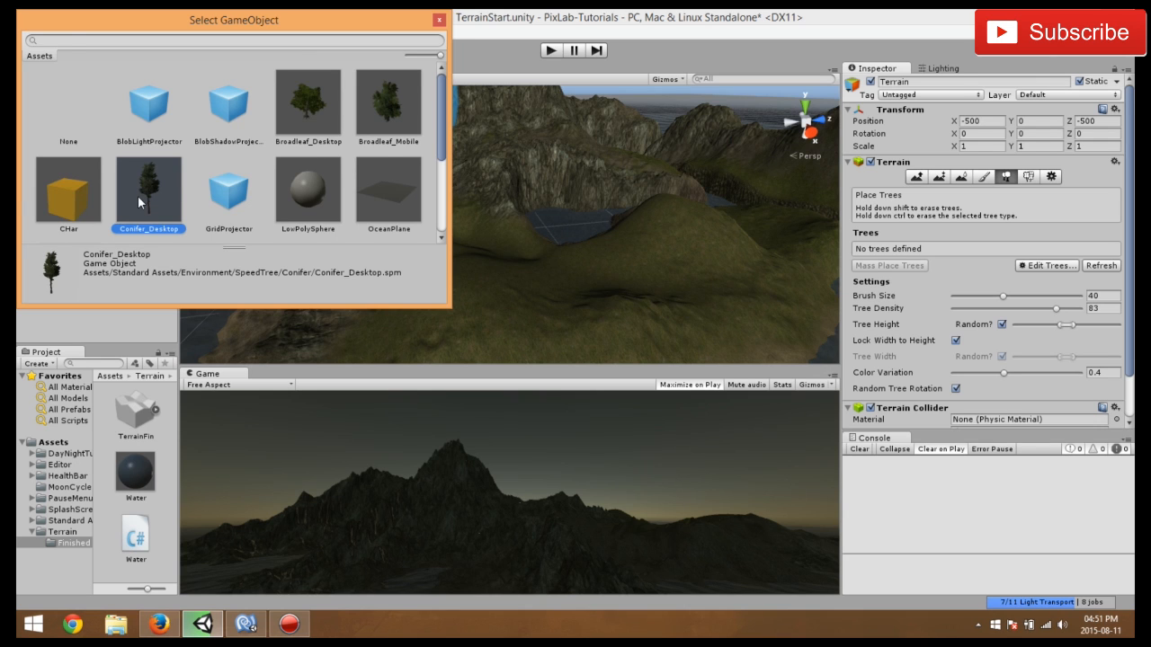
double_click(137, 195)
click(253, 195)
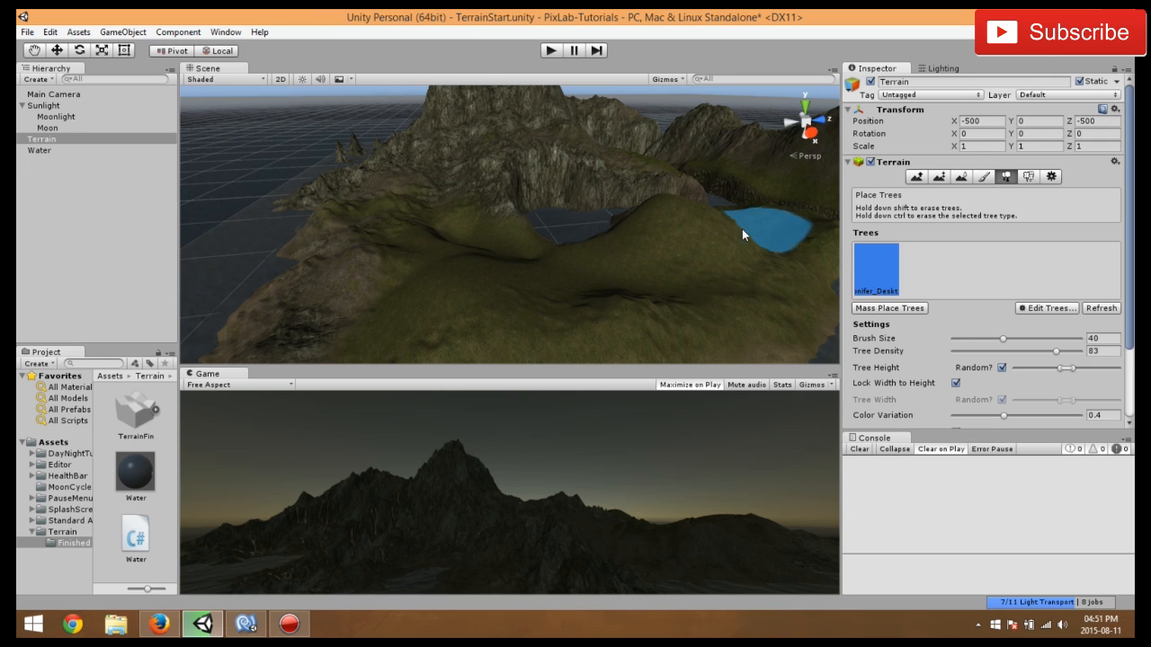
- Raise the random tree height range, set the brush size to 17.1 and try placing conifers on the grassy shoreside hill
middle_drag(677, 207, 679, 135)
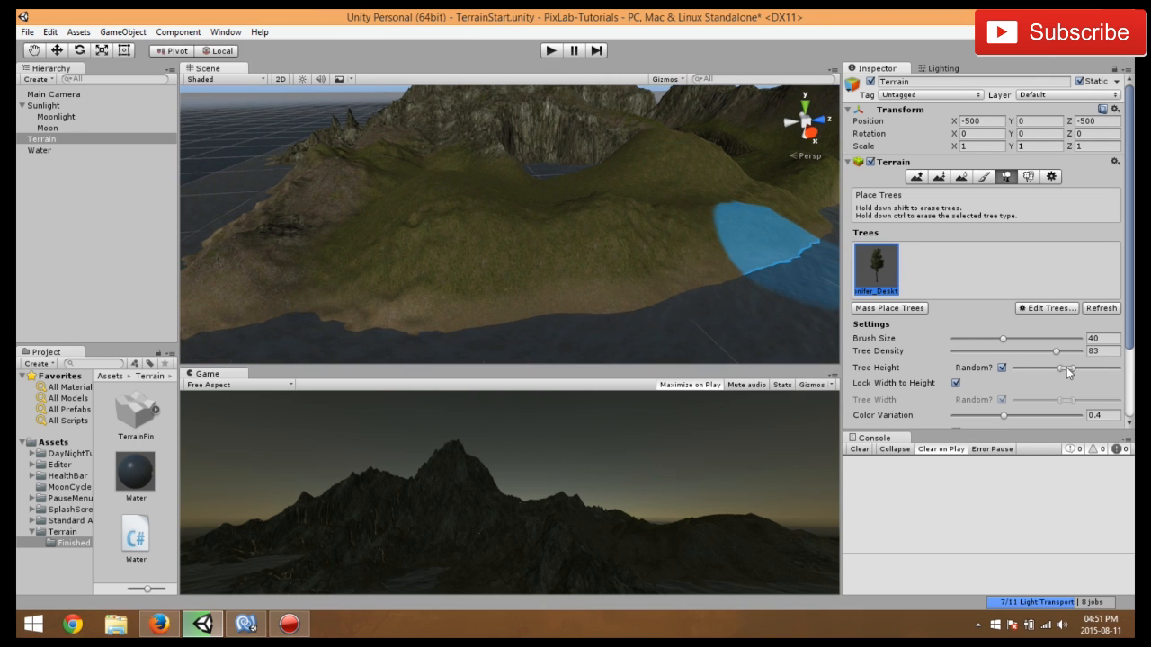
drag(1067, 371, 1079, 372)
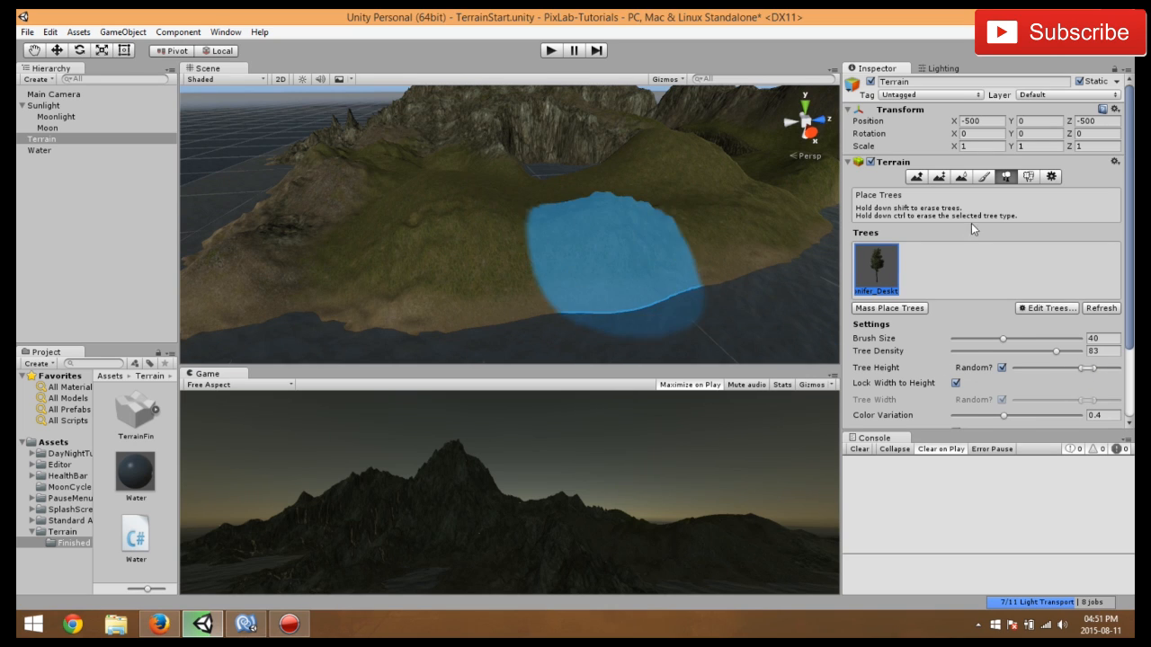
drag(1004, 339, 982, 339)
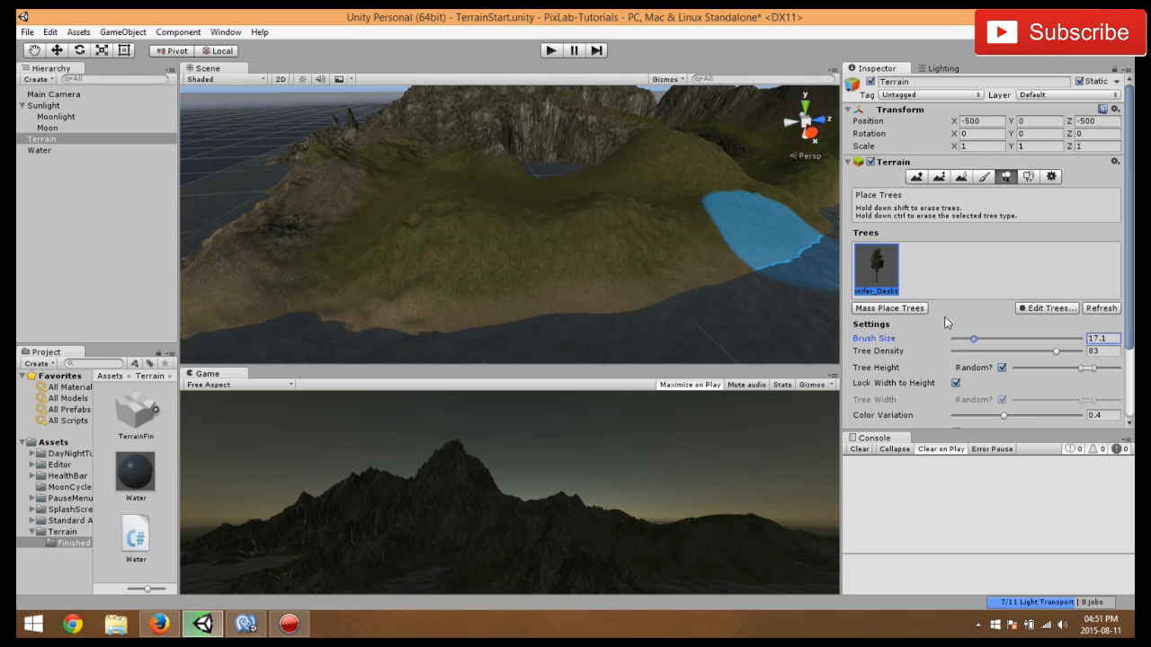
mouse_move(344, 218)
mouse_down()
mouse_move(382, 260)
mouse_move(508, 265)
mouse_move(583, 244)
mouse_move(423, 206)
mouse_move(385, 213)
mouse_up()
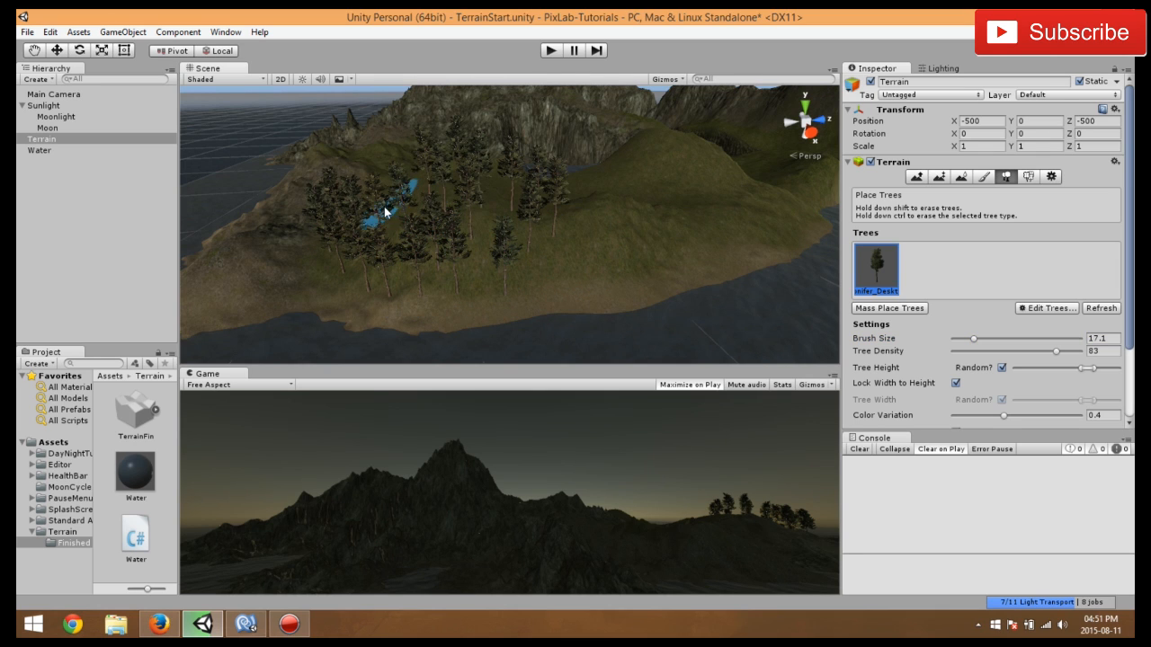
- Lower and narrow the random tree height range, keeping random height on, and undo the conifers just placed
drag(1087, 369, 1012, 366)
click(1002, 369)
click(1001, 369)
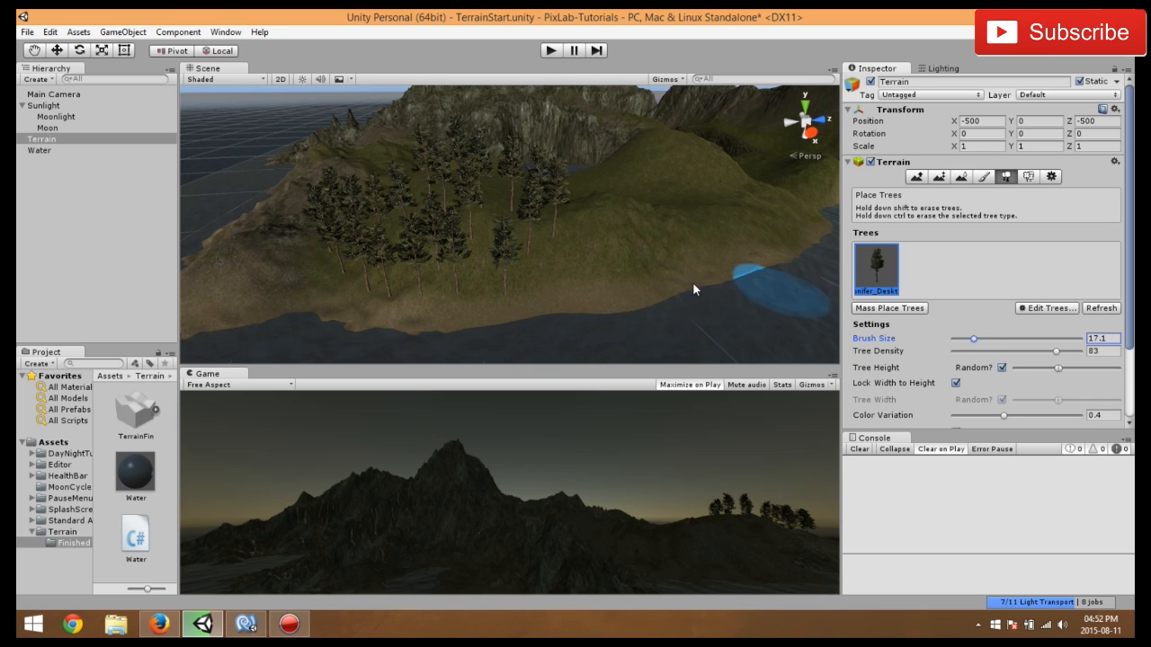
key(ctrl+z)
key(ctrl+z)
- Place shorter conifers across the grassy shoreside hill and over towards the rocky slope beside it
mouse_move(399, 234)
mouse_down()
mouse_move(475, 243)
mouse_move(711, 236)
mouse_up()
mouse_move(505, 244)
mouse_down()
mouse_move(356, 235)
mouse_move(548, 230)
mouse_move(685, 209)
mouse_up()
mouse_move(537, 208)
alt+mouse_down()
mouse_move(496, 248)
mouse_move(612, 275)
mouse_move(598, 264)
mouse_move(630, 254)
mouse_move(592, 193)
mouse_move(608, 243)
mouse_move(540, 227)
mouse_move(480, 227)
mouse_move(482, 238)
mouse_move(624, 297)
mouse_move(635, 291)
alt+mouse_up()
middle_drag(636, 291, 601, 298)
mouse_move(433, 209)
mouse_down()
mouse_move(542, 173)
mouse_move(329, 212)
mouse_up()
middle_drag(329, 212, 425, 196)
mouse_move(424, 196)
mouse_down()
mouse_move(406, 251)
mouse_move(360, 208)
mouse_move(367, 182)
mouse_up()
middle_drag(367, 181, 651, 341)
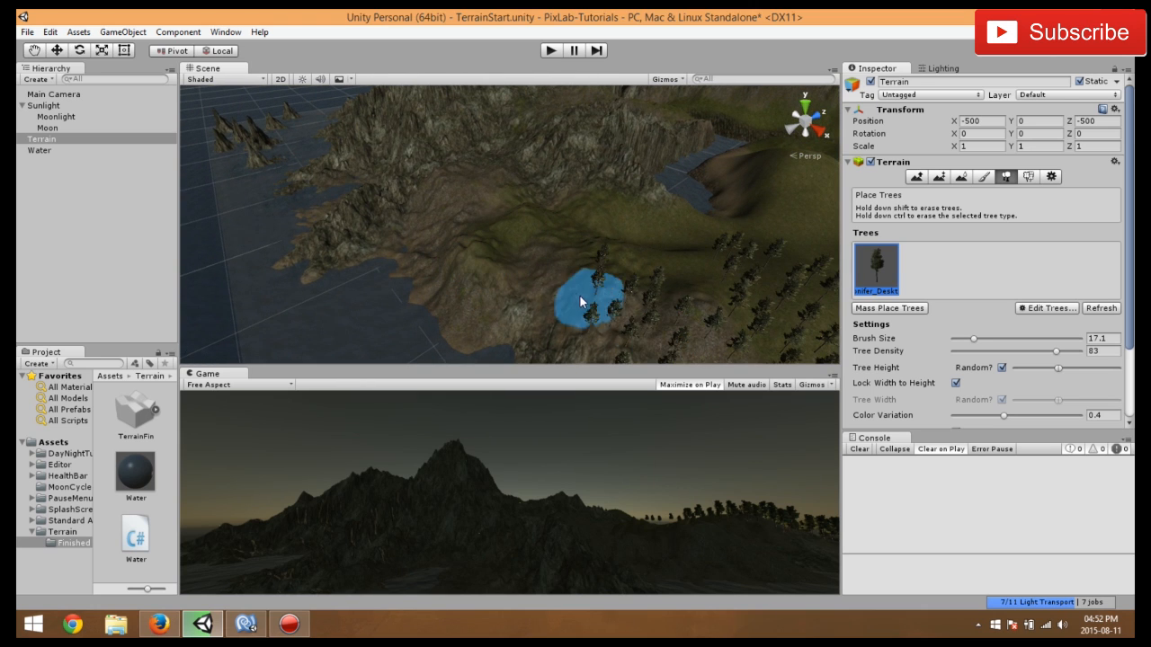
- Extend the conifers over the rocky slope above the cove and along the edge of the neighbouring grassy hill
scroll(562, 297, up, 5)
middle_drag(606, 276, 561, 290)
drag(582, 247, 469, 218)
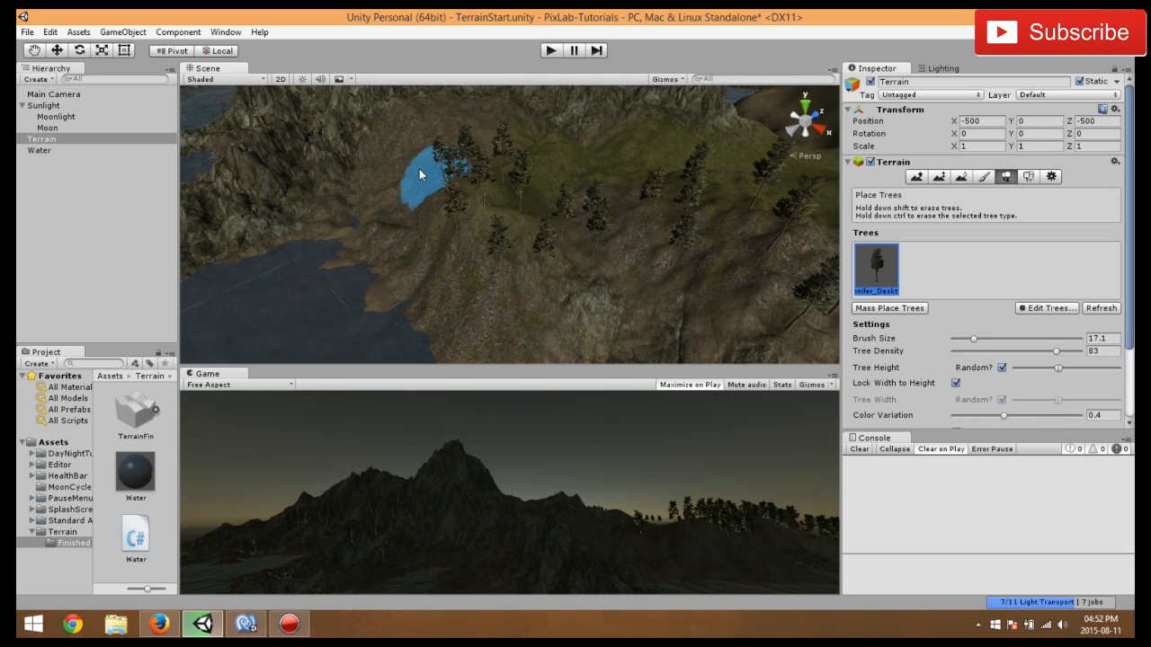
mouse_move(450, 222)
middle_down()
mouse_move(509, 245)
mouse_move(480, 257)
middle_up()
mouse_move(628, 279)
mouse_down()
mouse_move(635, 202)
mouse_move(680, 204)
mouse_move(730, 231)
mouse_move(639, 218)
mouse_move(686, 281)
mouse_up()
middle_drag(782, 284, 617, 271)
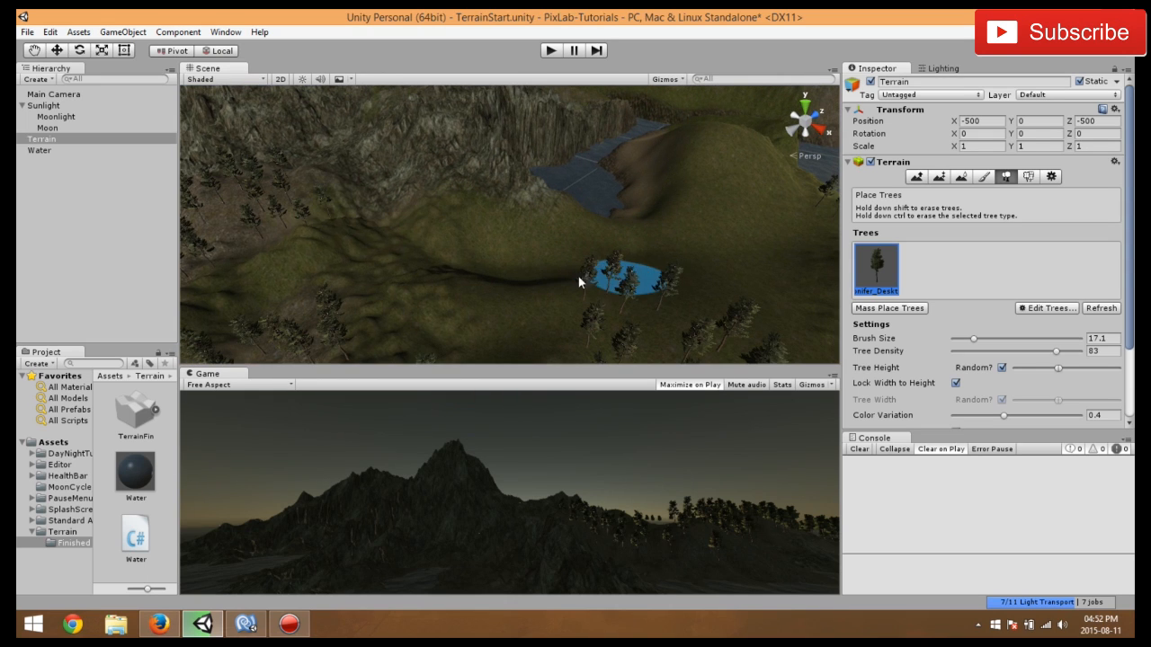
- Fill the grassy valley between the rocky slope and the water-filled basin with conifers
mouse_move(335, 263)
mouse_down()
mouse_move(503, 331)
mouse_move(497, 265)
mouse_move(557, 261)
mouse_move(593, 284)
mouse_move(538, 371)
mouse_up()
mouse_move(621, 319)
middle_down()
mouse_move(541, 308)
mouse_move(388, 331)
middle_up()
drag(387, 332, 543, 314)
scroll(539, 310, down, 4)
middle_drag(516, 291, 530, 298)
mouse_move(485, 275)
mouse_down()
mouse_move(562, 247)
mouse_move(548, 194)
mouse_move(487, 230)
mouse_move(379, 236)
mouse_up()
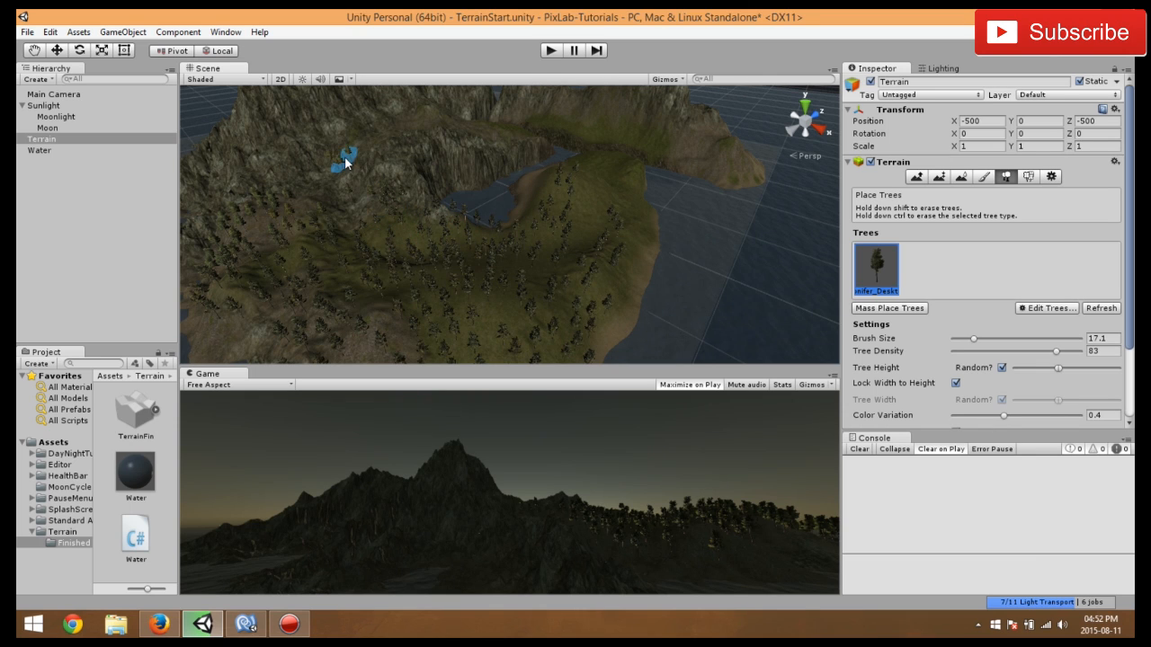
- Place conifers on the grassy hill beside the basin and the cliff foot opposite, and enlarge the Game view
drag(370, 152, 482, 175)
scroll(482, 177, up, 2)
middle_drag(482, 177, 355, 272)
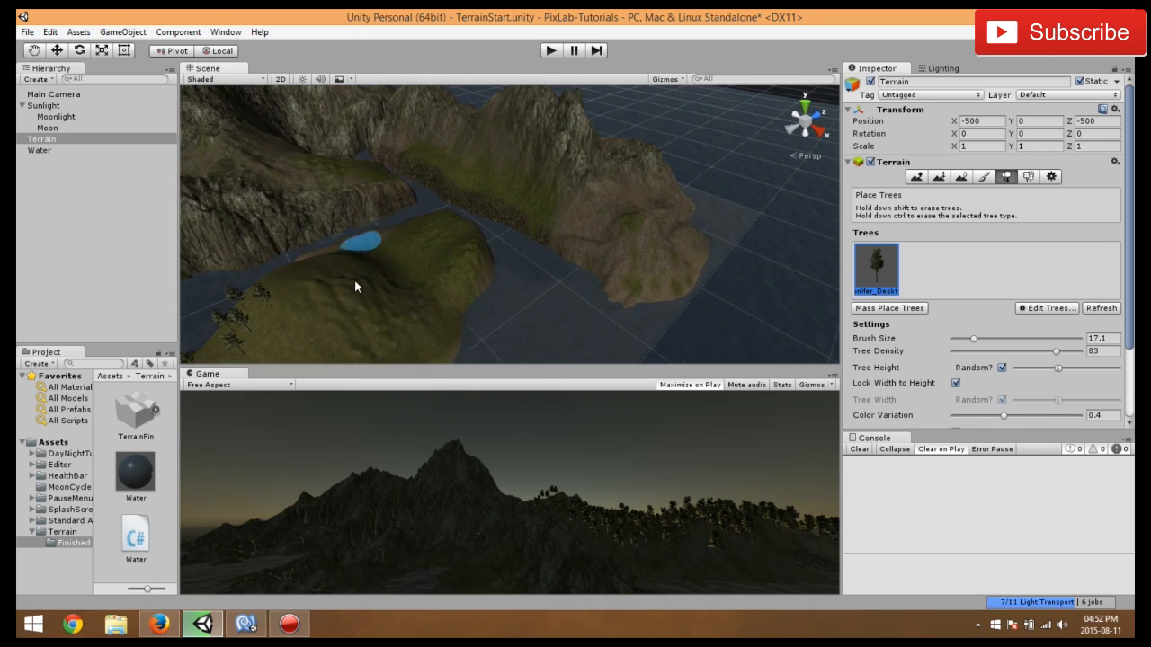
scroll(358, 292, up, 2)
mouse_move(365, 322)
mouse_down()
mouse_move(450, 330)
mouse_move(463, 264)
mouse_move(465, 321)
mouse_move(529, 231)
mouse_move(508, 208)
mouse_move(462, 221)
mouse_move(532, 240)
mouse_move(508, 288)
mouse_move(480, 225)
mouse_move(366, 267)
mouse_move(352, 290)
mouse_move(421, 319)
mouse_move(548, 277)
mouse_up()
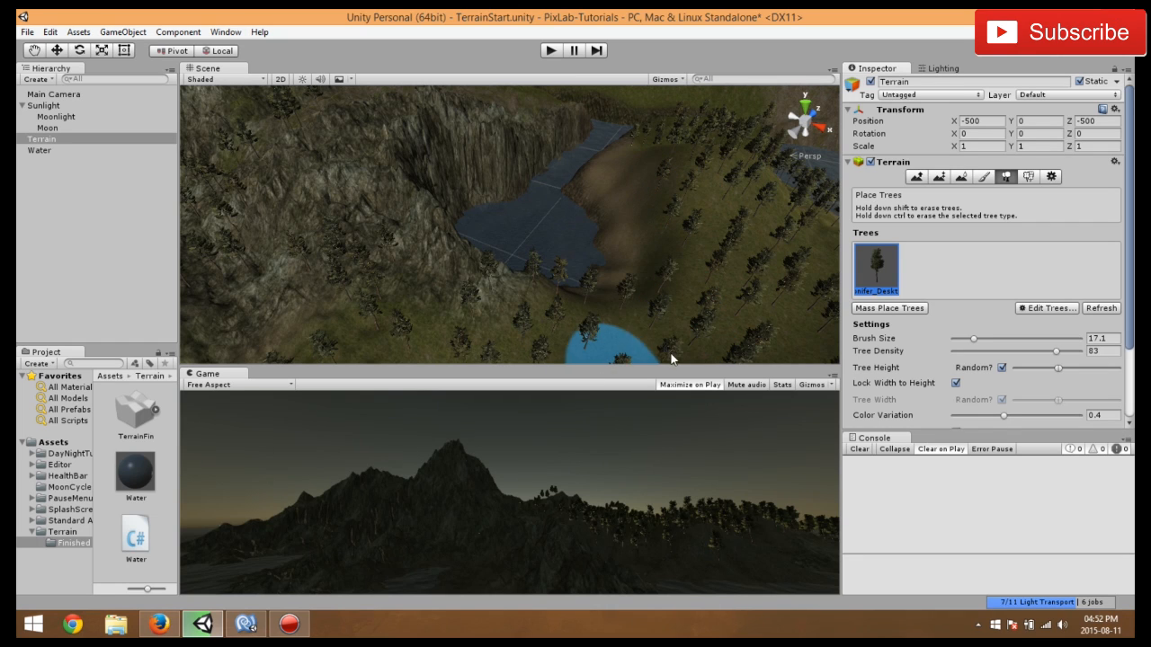
drag(670, 366, 687, 287)
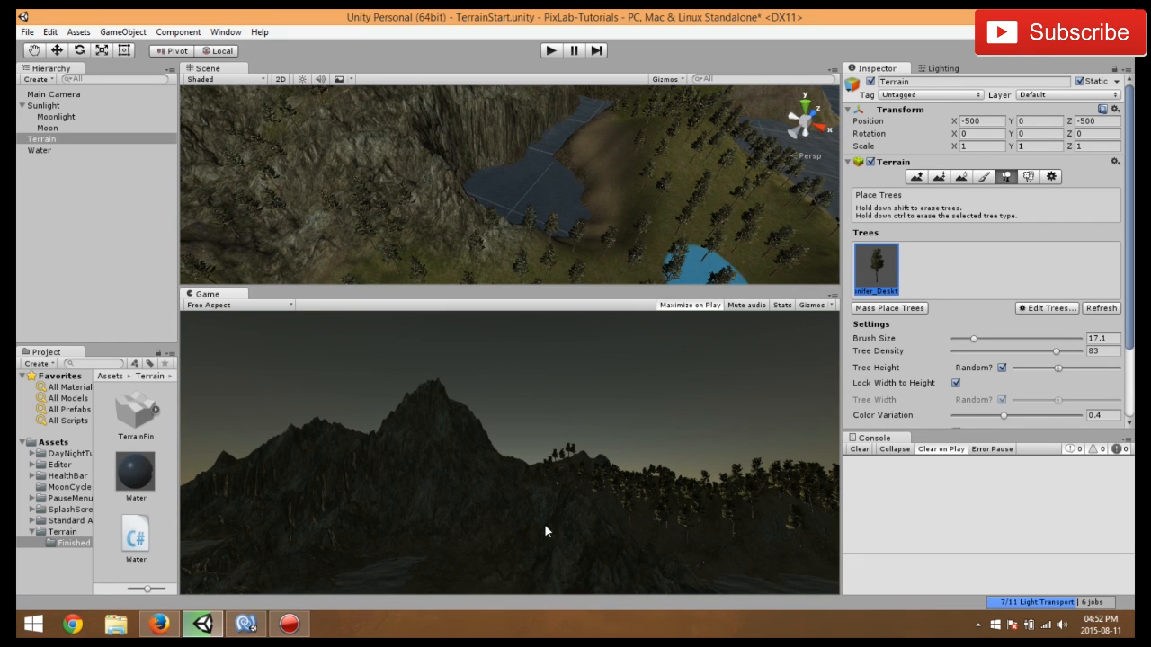
- Place conifers on the plateau above the cliffs where the river channels meet
scroll(682, 174, up, 6)
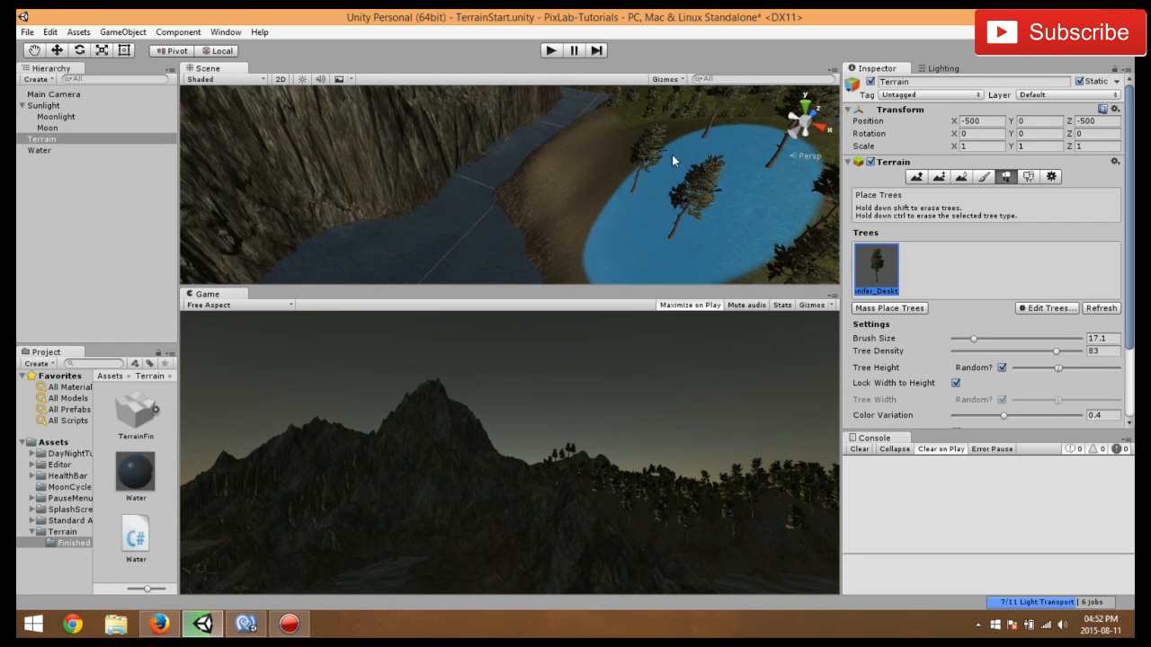
scroll(627, 142, down, 7)
middle_drag(611, 159, 710, 186)
mouse_move(476, 212)
mouse_down()
mouse_move(356, 256)
mouse_move(304, 214)
mouse_move(297, 247)
mouse_move(399, 180)
mouse_up()
right_drag(520, 195, 476, 199)
middle_drag(477, 198, 351, 217)
scroll(393, 198, up, 5)
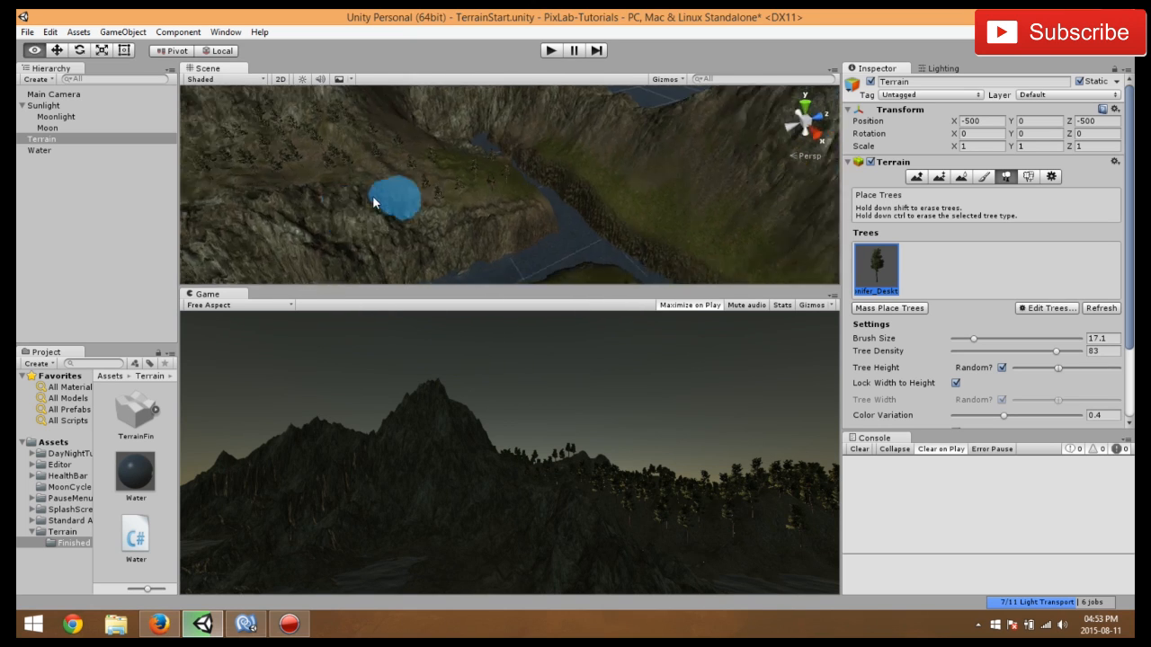
- Place conifers on the grassy slope beside the narrow river gorge and up the rocky mountainside behind it
scroll(324, 190, down, 5)
mouse_move(347, 185)
mouse_down()
mouse_move(405, 164)
mouse_move(450, 187)
mouse_move(456, 170)
mouse_up()
middle_drag(457, 170, 350, 159)
mouse_move(349, 159)
right_down()
mouse_move(285, 185)
mouse_move(357, 189)
right_up()
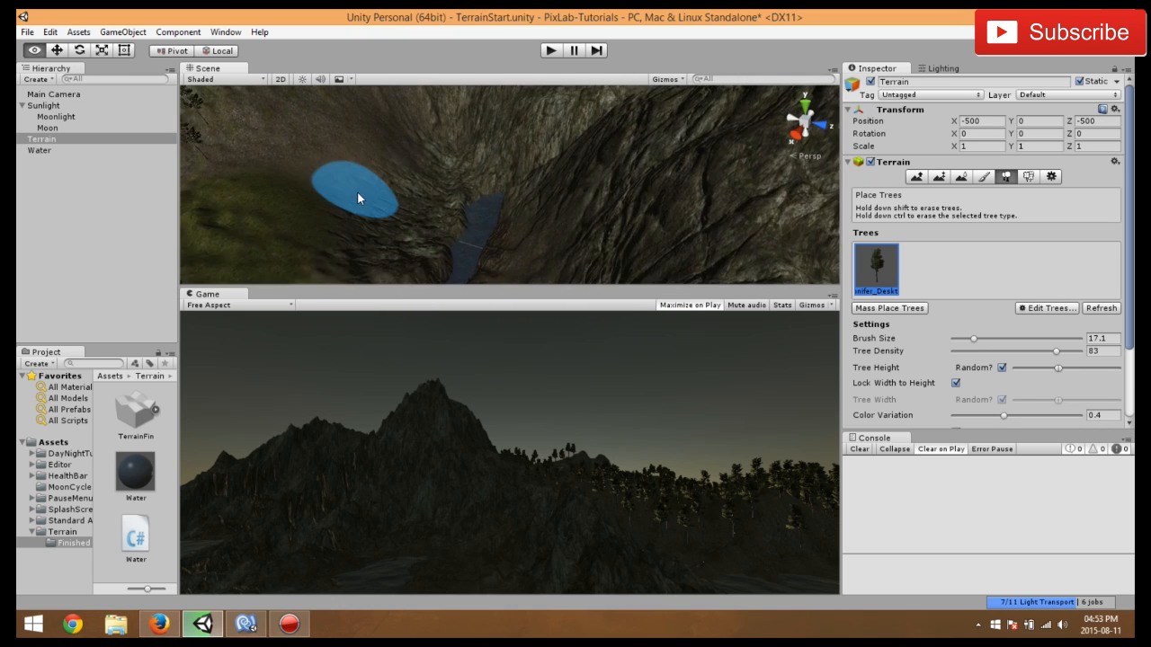
middle_drag(357, 190, 341, 249)
click(357, 262)
click(324, 192)
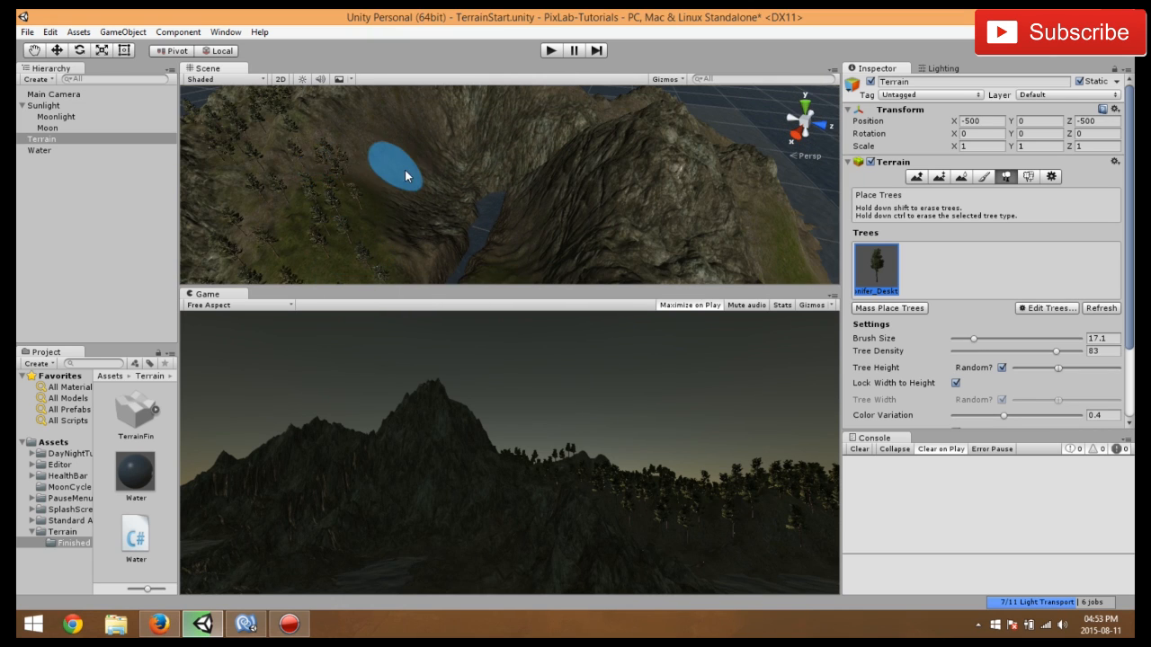
scroll(400, 190, down, 2)
mouse_move(314, 185)
middle_down()
mouse_move(432, 192)
mouse_move(481, 221)
middle_up()
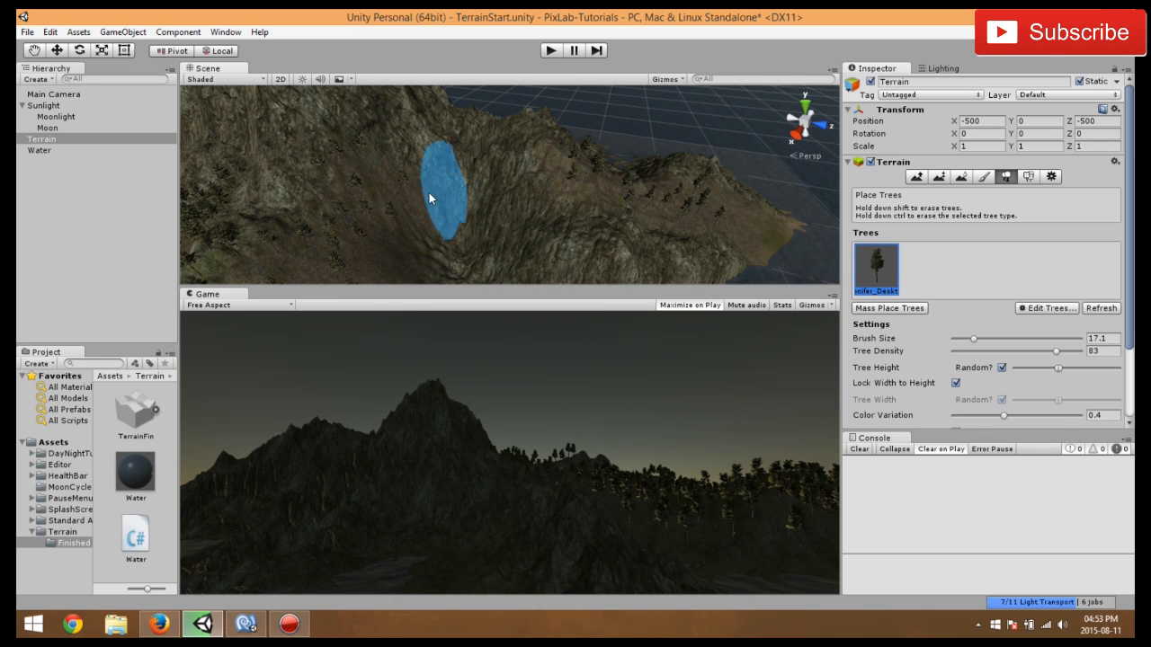
- Place conifers along the coastal ridge, over the green slope above the sandy shore and out to the headland
mouse_move(654, 180)
middle_down()
mouse_move(696, 184)
mouse_move(620, 189)
middle_up()
right_drag(621, 189, 518, 198)
middle_drag(518, 198, 437, 180)
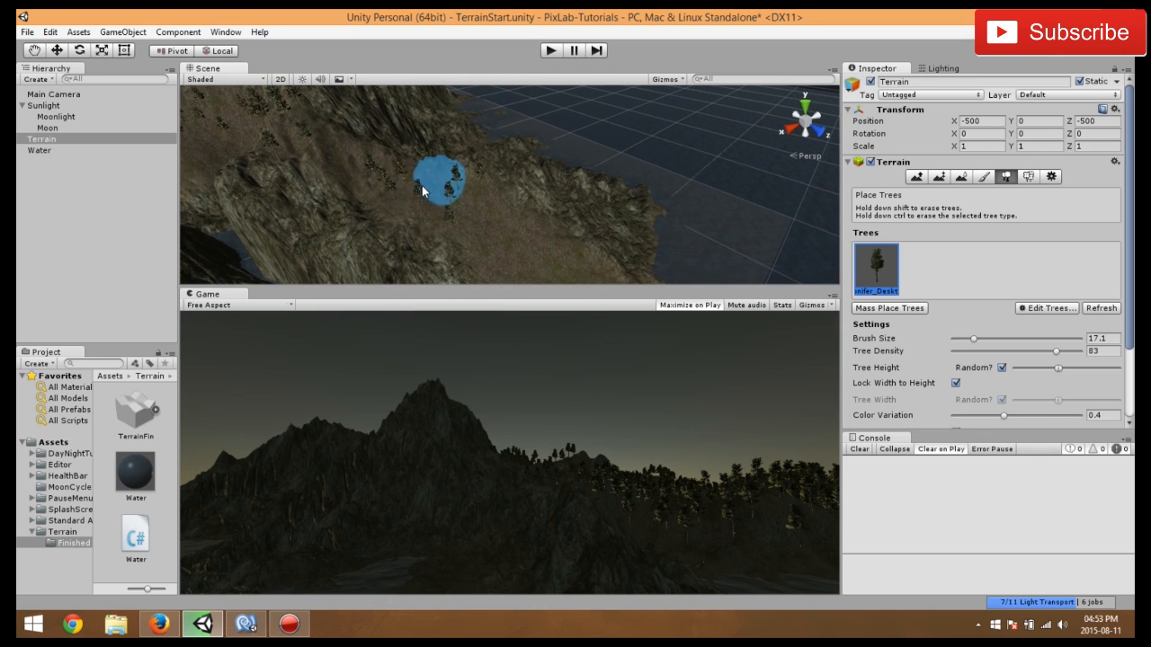
mouse_move(545, 249)
middle_down()
mouse_move(384, 174)
mouse_move(532, 200)
middle_up()
right_drag(532, 200, 482, 212)
middle_drag(483, 212, 596, 229)
mouse_move(595, 234)
mouse_down()
mouse_move(557, 179)
mouse_move(483, 170)
mouse_move(506, 194)
mouse_move(586, 151)
mouse_move(482, 117)
mouse_move(413, 142)
mouse_move(484, 165)
mouse_move(384, 202)
mouse_move(371, 167)
mouse_move(319, 204)
mouse_move(345, 193)
mouse_move(279, 164)
mouse_move(363, 152)
mouse_up()
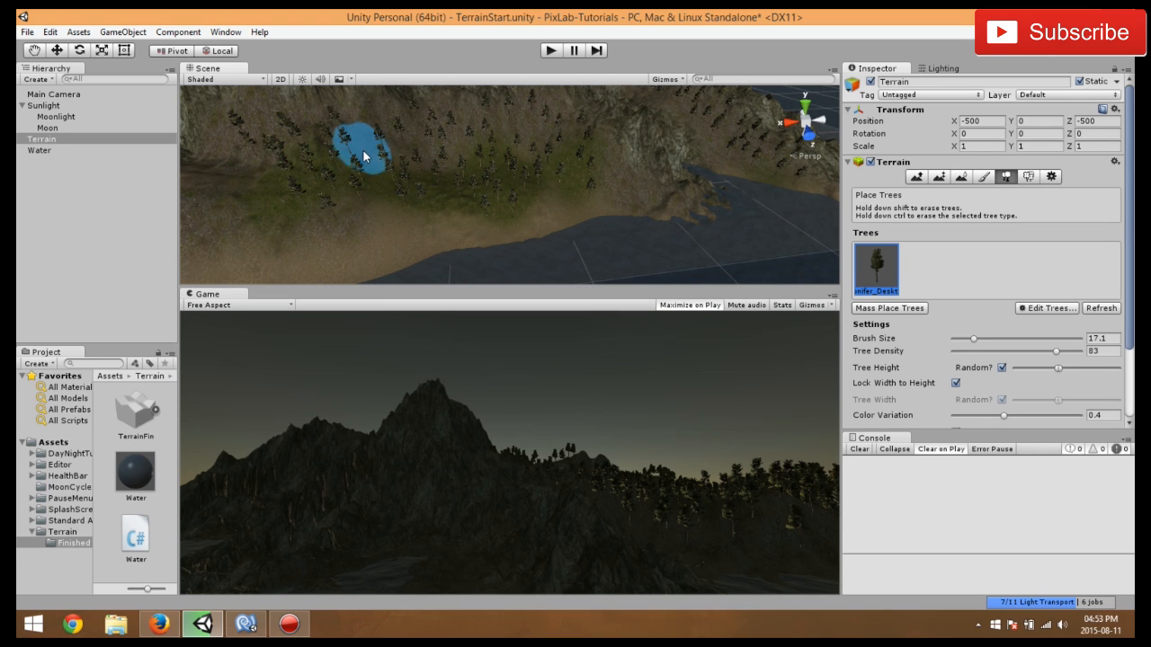
scroll(376, 152, up, 4)
scroll(299, 171, down, 5)
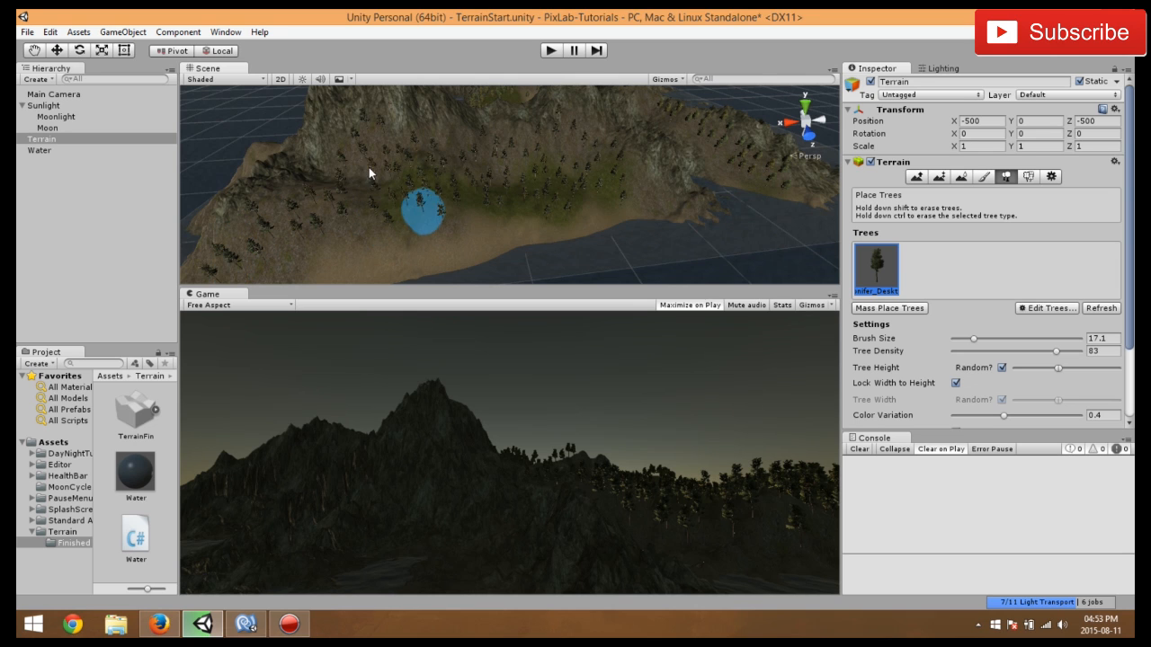
middle_drag(333, 222, 450, 223)
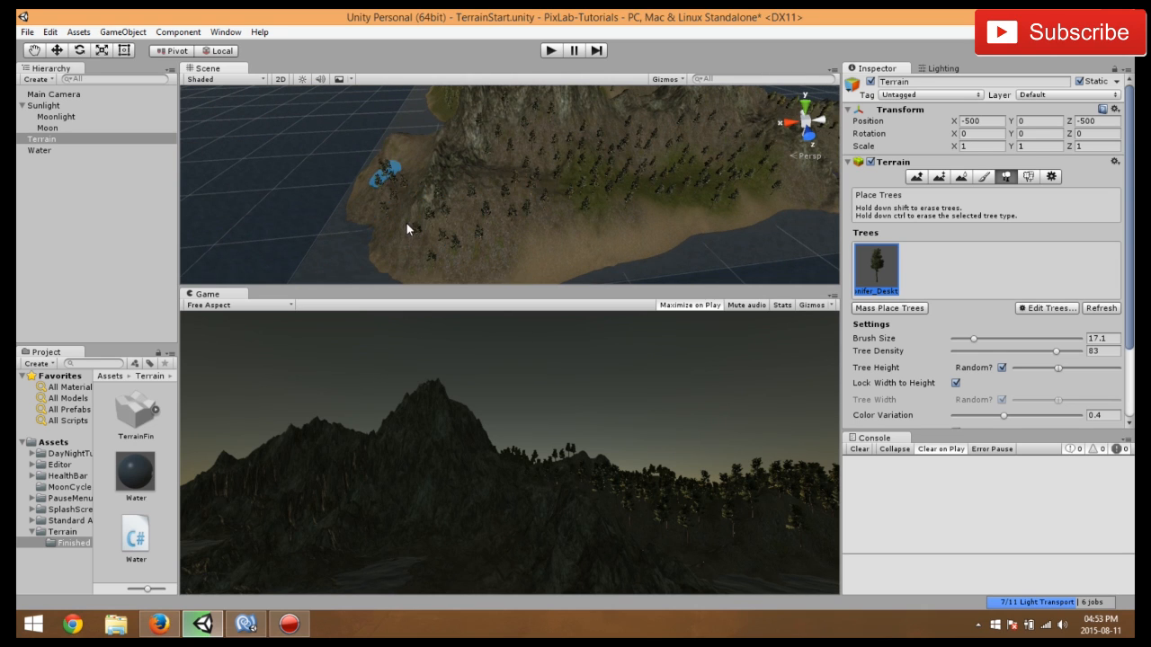
- Examine the tree coverage along the river channels and mountain slopes from several angles
mouse_move(388, 191)
alt+mouse_down()
mouse_move(515, 227)
mouse_move(654, 217)
mouse_move(659, 264)
alt+mouse_up()
mouse_move(638, 154)
alt+mouse_down()
mouse_move(668, 174)
mouse_move(652, 223)
alt+mouse_up()
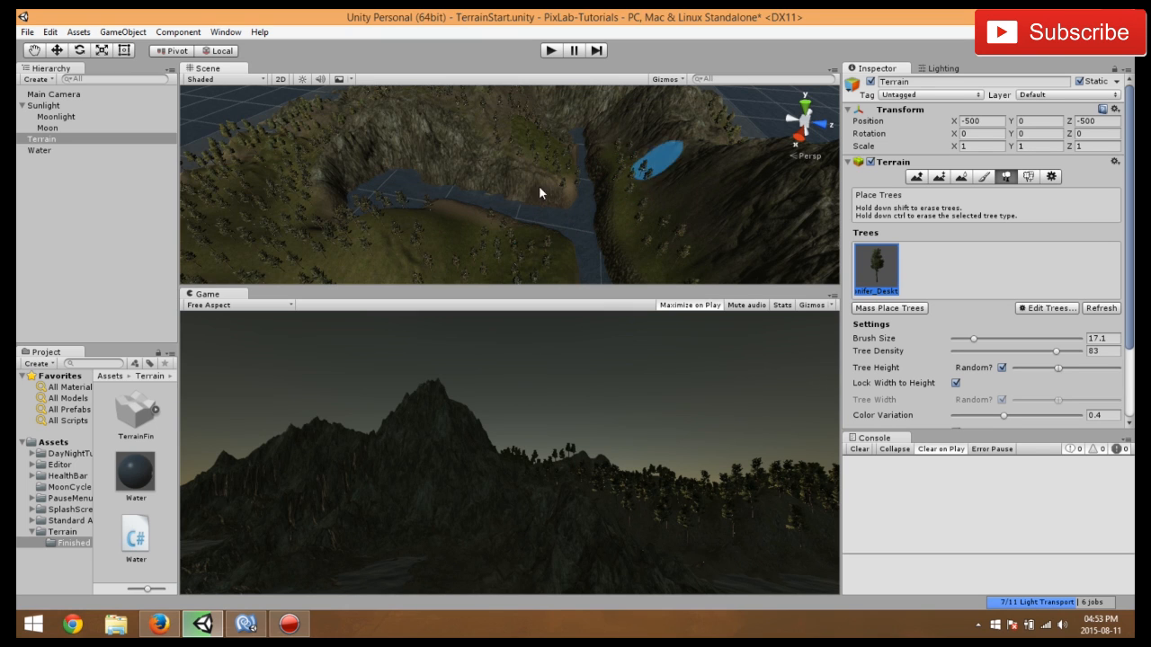
scroll(595, 198, down, 5)
alt+drag(483, 234, 475, 265)
scroll(672, 188, up, 5)
middle_drag(475, 264, 573, 218)
alt+drag(570, 186, 552, 210)
middle_drag(552, 210, 395, 208)
alt+drag(442, 213, 390, 244)
mouse_move(390, 243)
middle_down()
mouse_move(349, 219)
mouse_move(470, 144)
middle_up()
scroll(471, 144, down, 3)
middle_drag(575, 192, 545, 280)
scroll(541, 265, down, 3)
right_drag(541, 261, 500, 194)
middle_drag(501, 194, 368, 172)
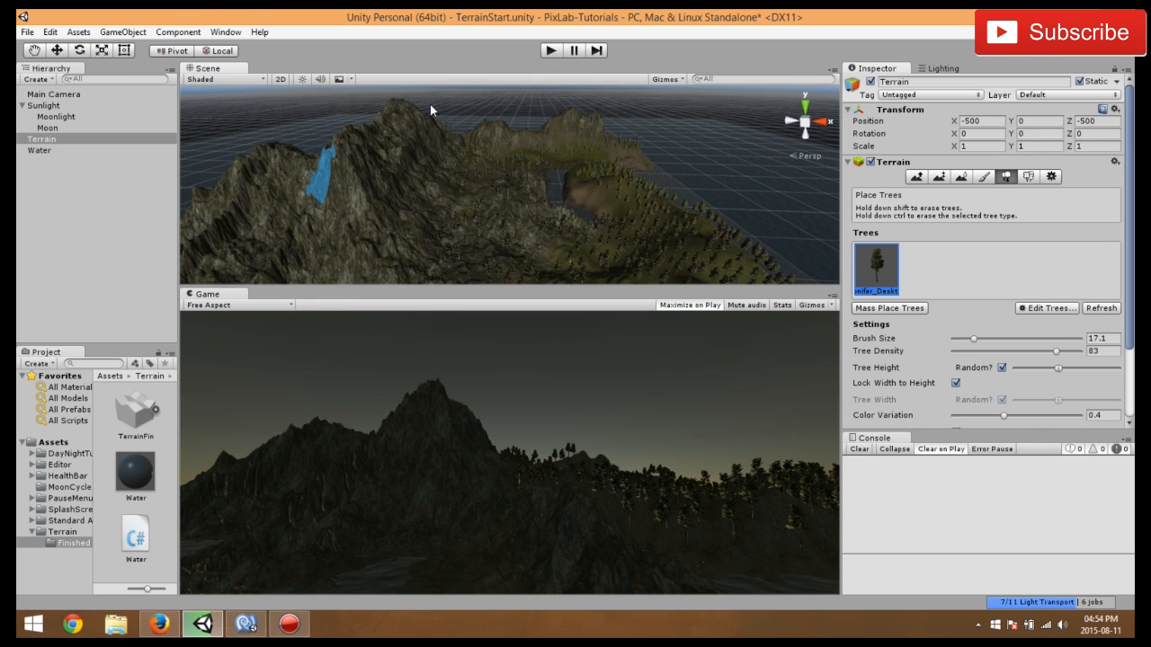
- Place more conifers on the slope and headland across the channel from the grassy hill
scroll(489, 152, down, 4)
right_drag(490, 155, 530, 189)
middle_drag(530, 190, 336, 215)
scroll(540, 195, up, 6)
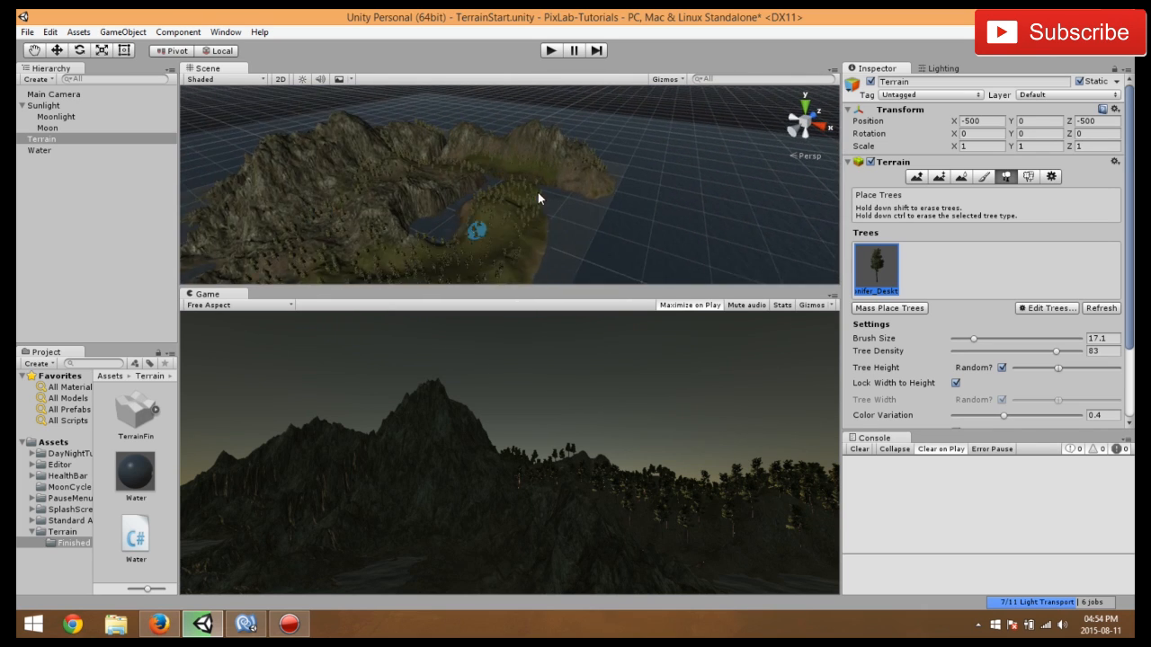
scroll(503, 223, up, 6)
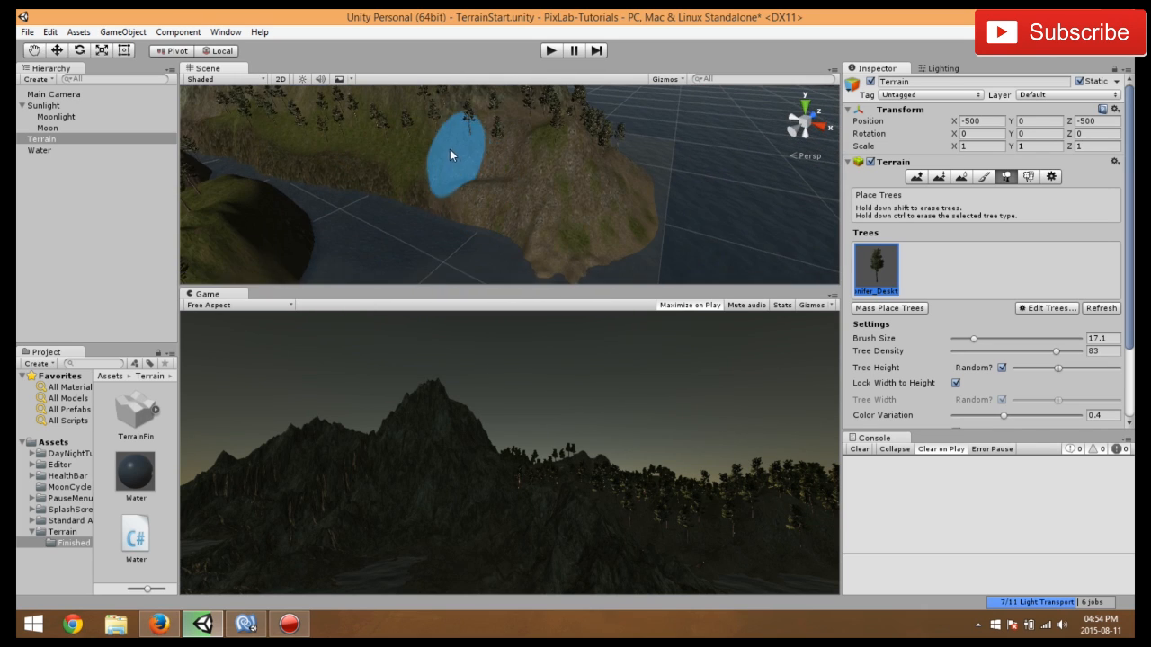
mouse_move(494, 171)
mouse_down()
mouse_move(258, 129)
mouse_move(350, 133)
mouse_up()
scroll(350, 133, down, 5)
middle_drag(372, 155, 576, 171)
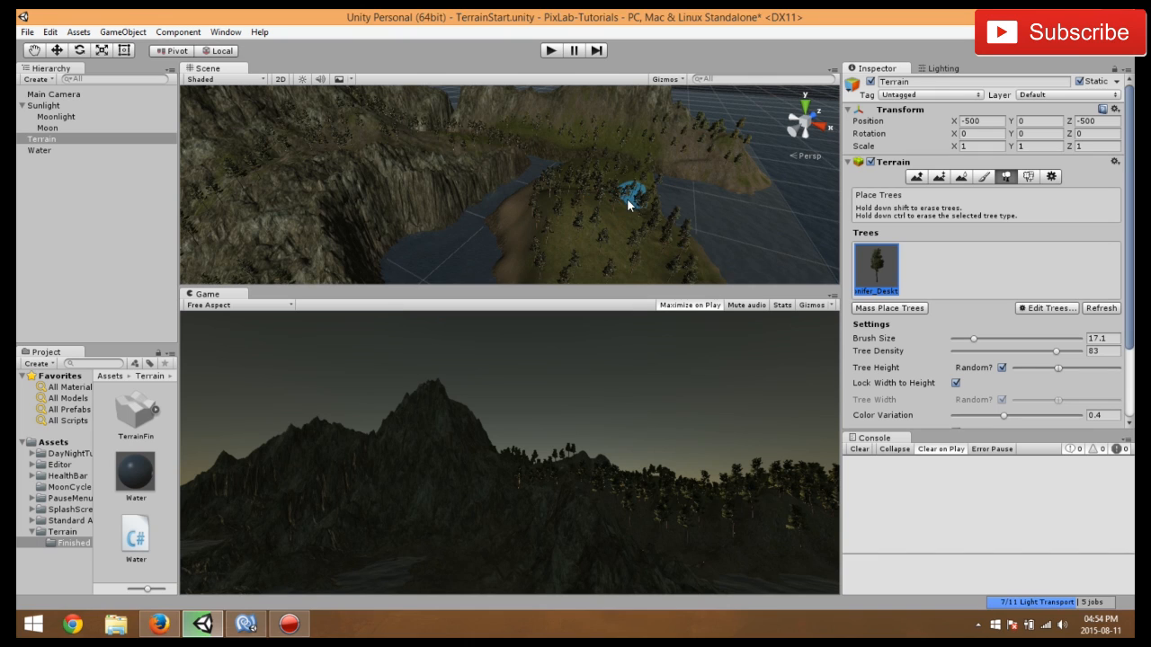
- Add GrassFrond01AlbedoAlpha as a grass texture to the terrain's paintable details, keeping the default size and colour settings
click(1027, 177)
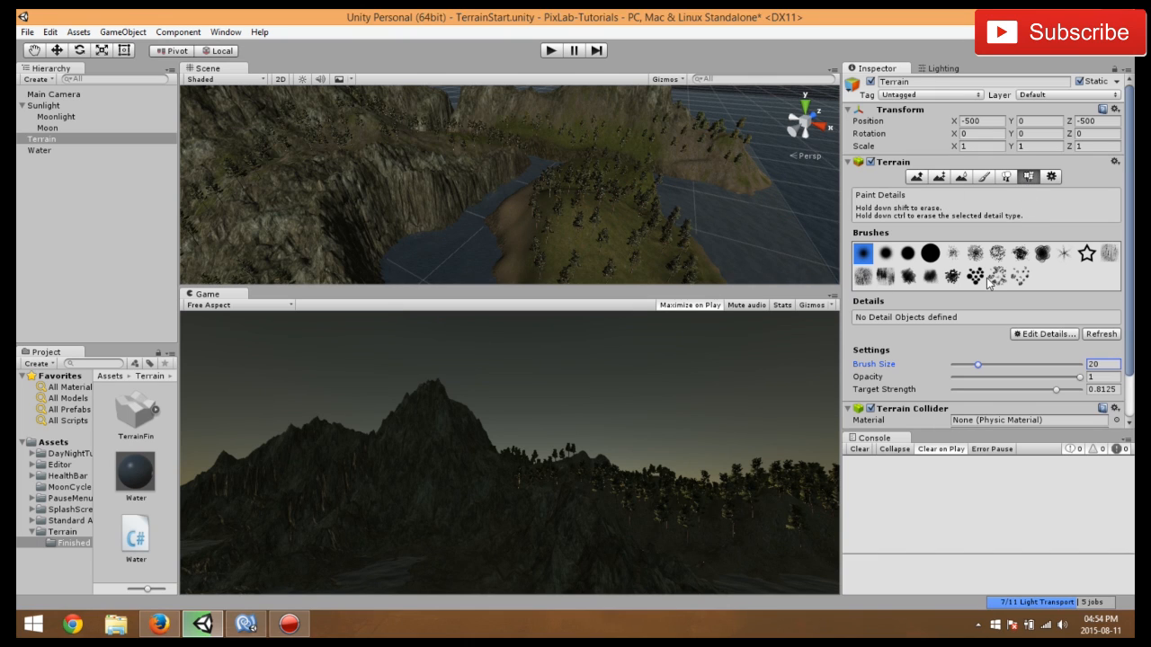
click(1034, 334)
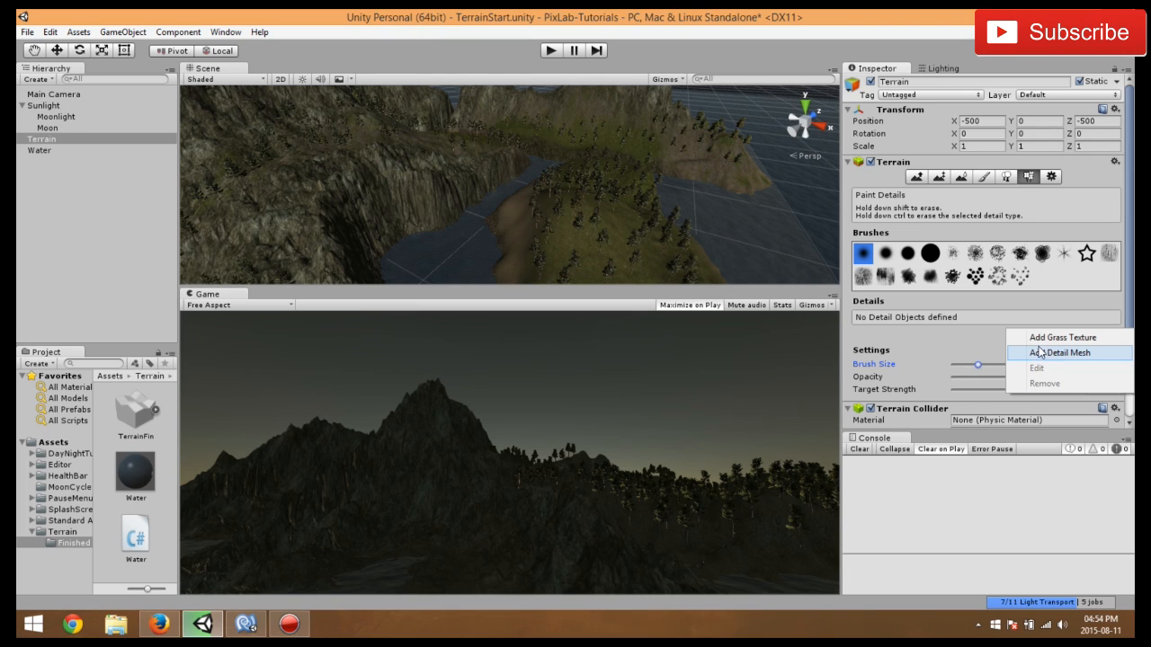
click(1043, 340)
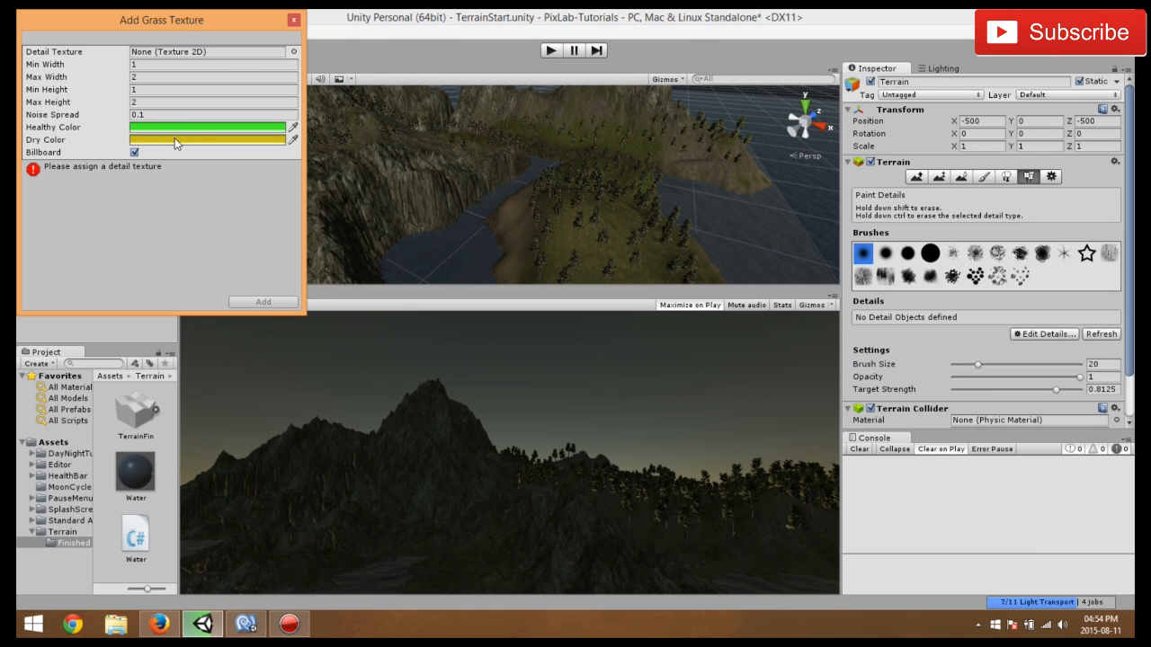
click(294, 51)
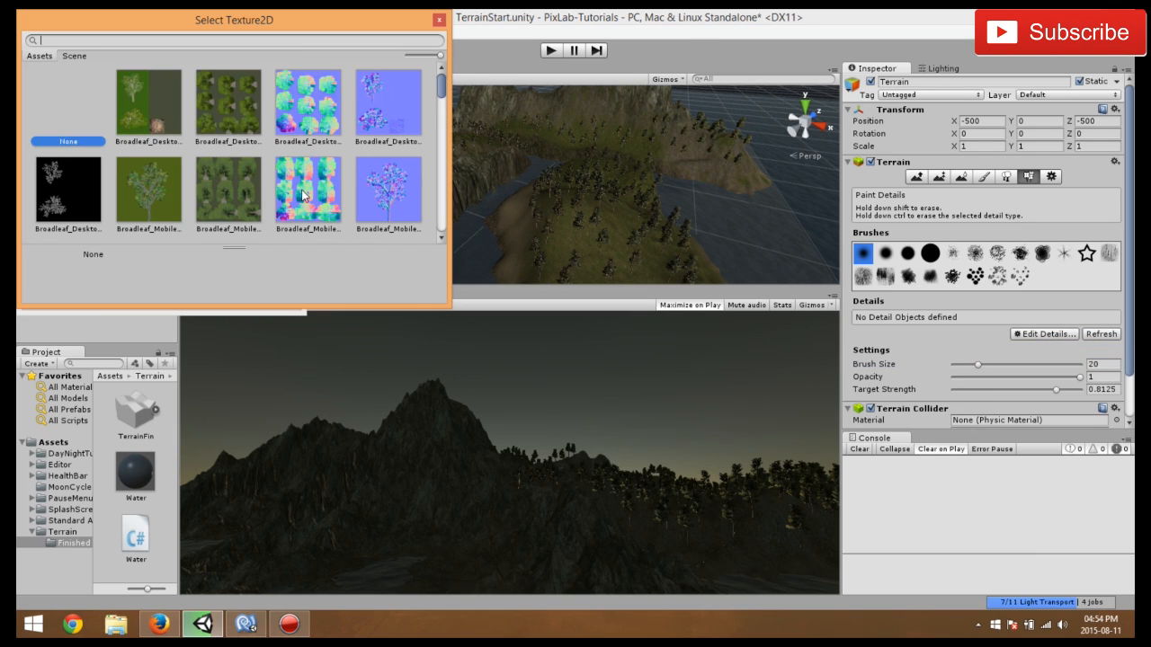
scroll(303, 199, down, 3)
scroll(301, 199, down, 8)
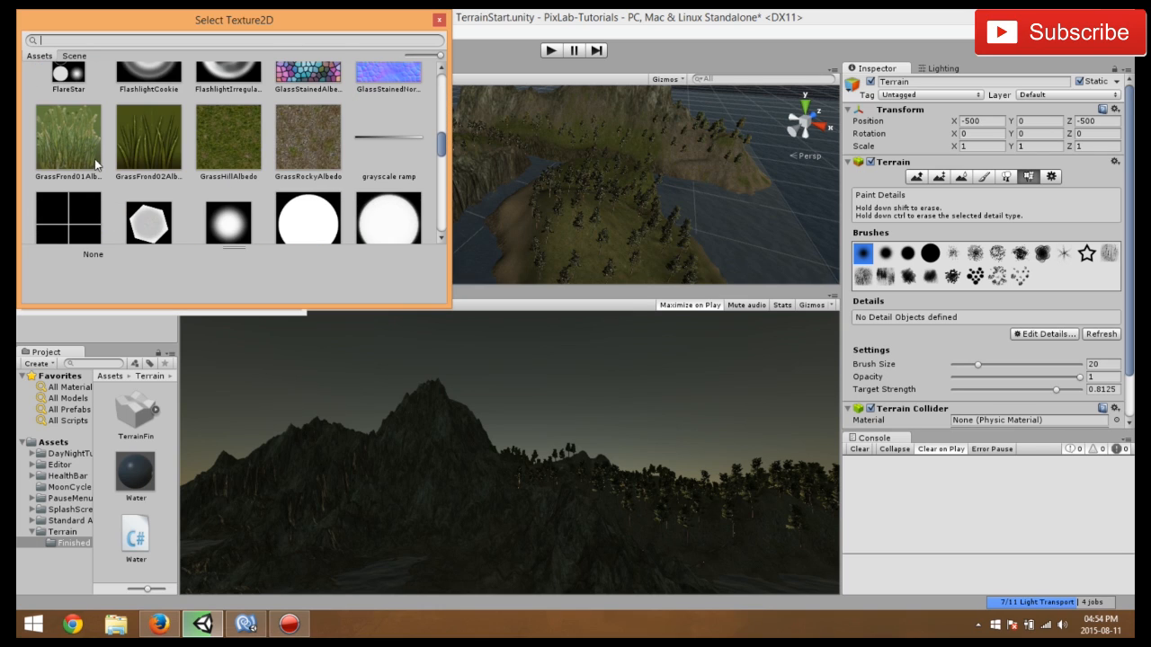
double_click(61, 142)
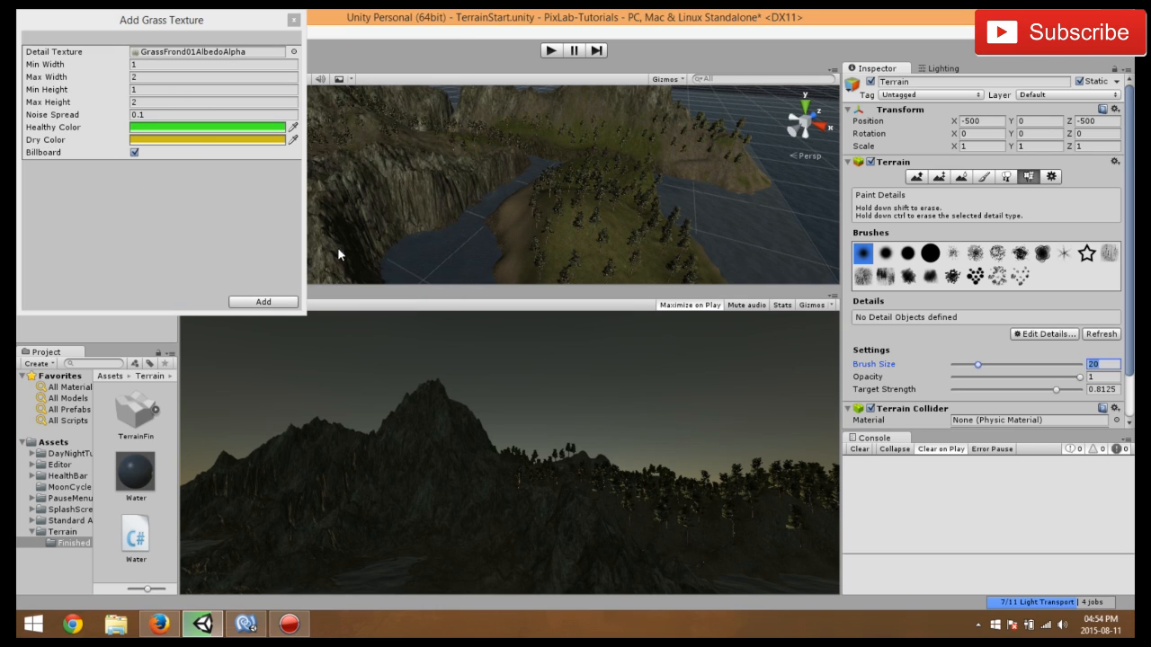
click(265, 301)
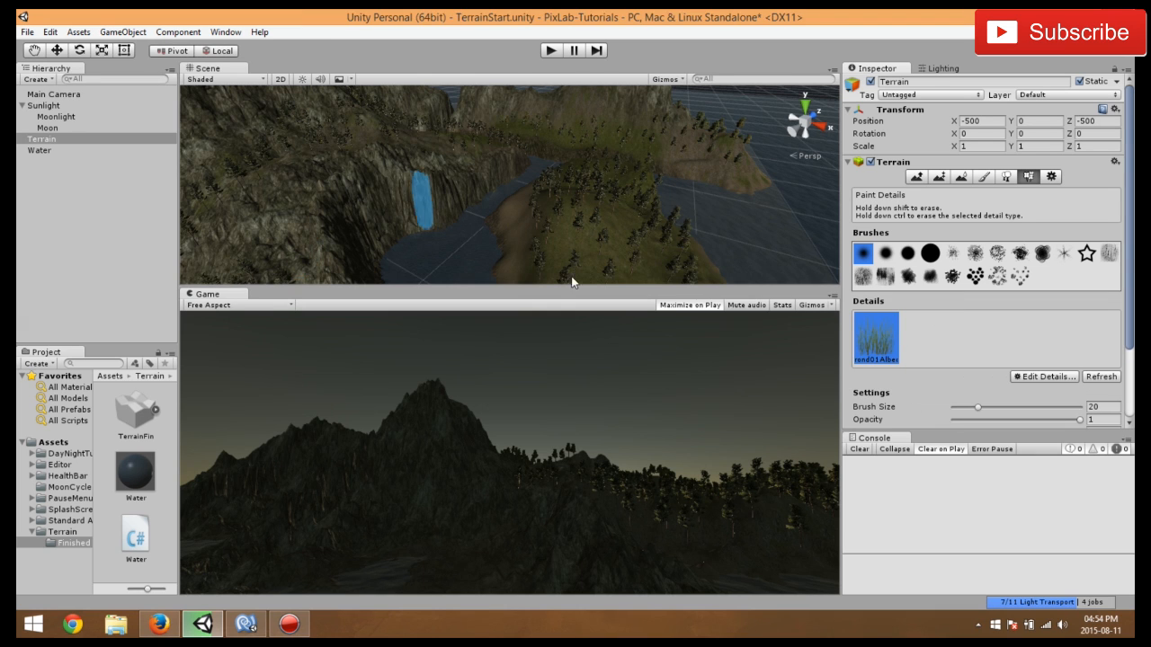
- Paint a patch of grass in a clearing among the conifers on the grassy hill, with brush size 20 and opacity 1
scroll(654, 244, up, 10)
scroll(639, 220, down, 6)
scroll(639, 220, up, 2)
scroll(626, 221, up, 5)
scroll(626, 221, down, 6)
scroll(626, 225, up, 3)
scroll(620, 227, down, 5)
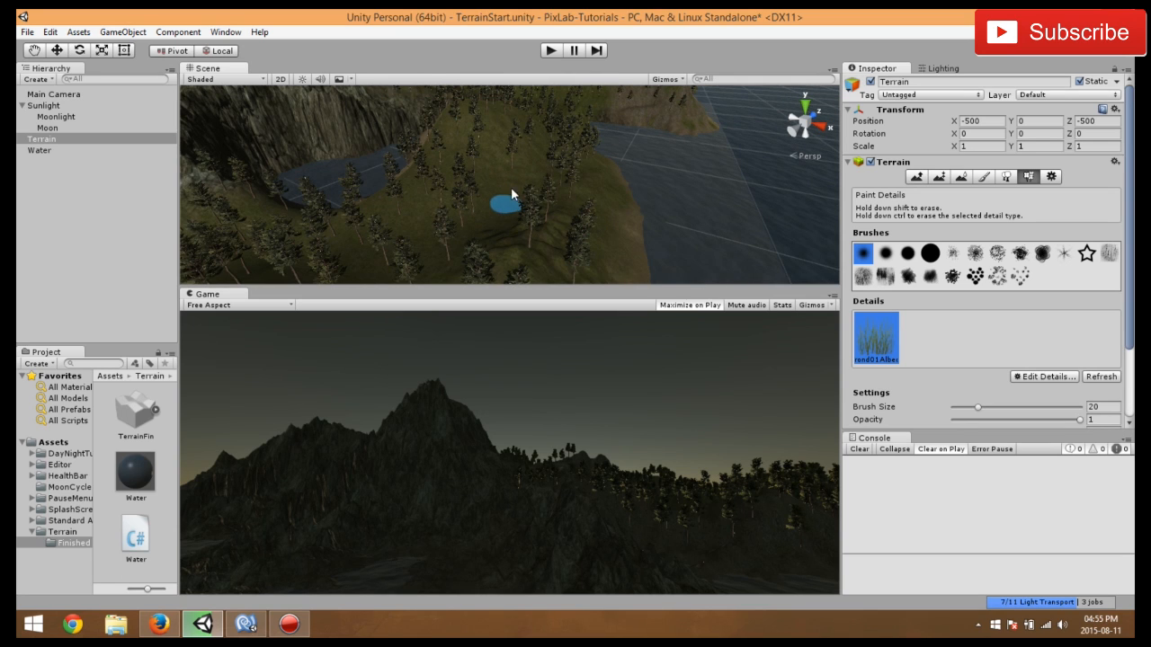
drag(530, 286, 528, 306)
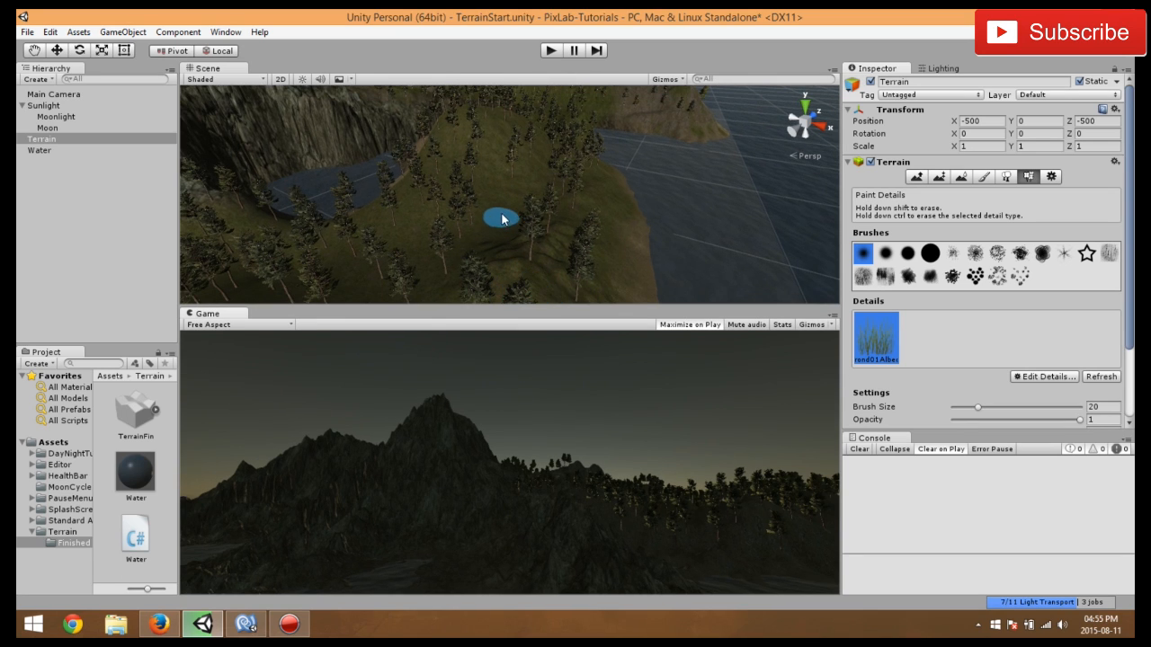
scroll(499, 213, up, 8)
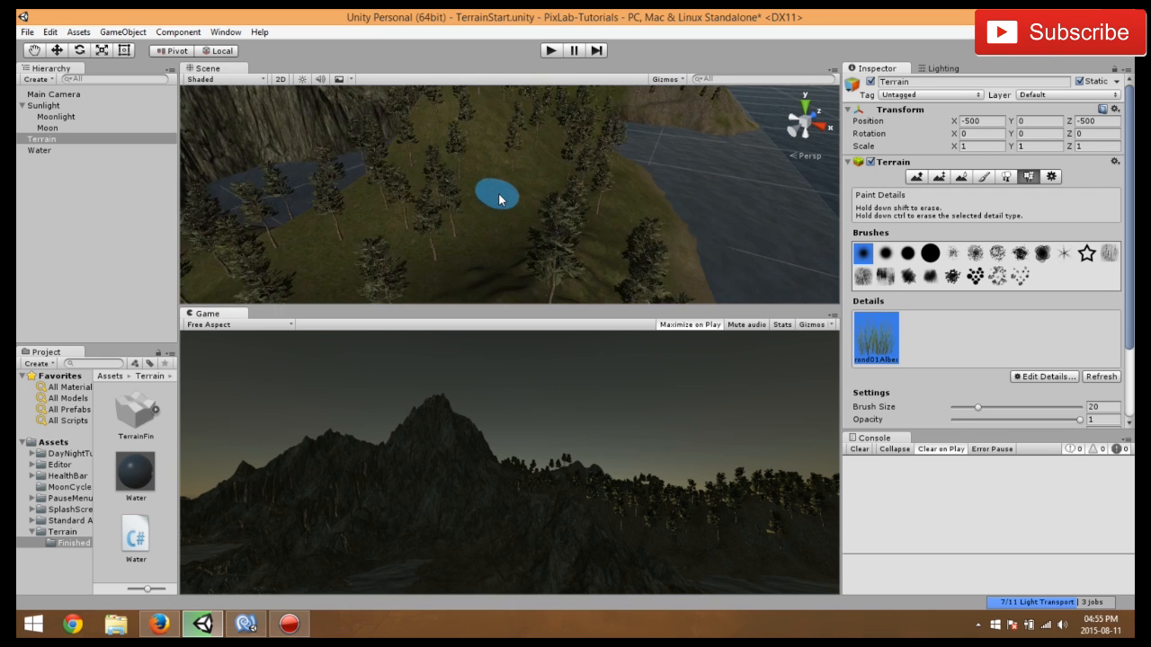
middle_drag(506, 205, 509, 183)
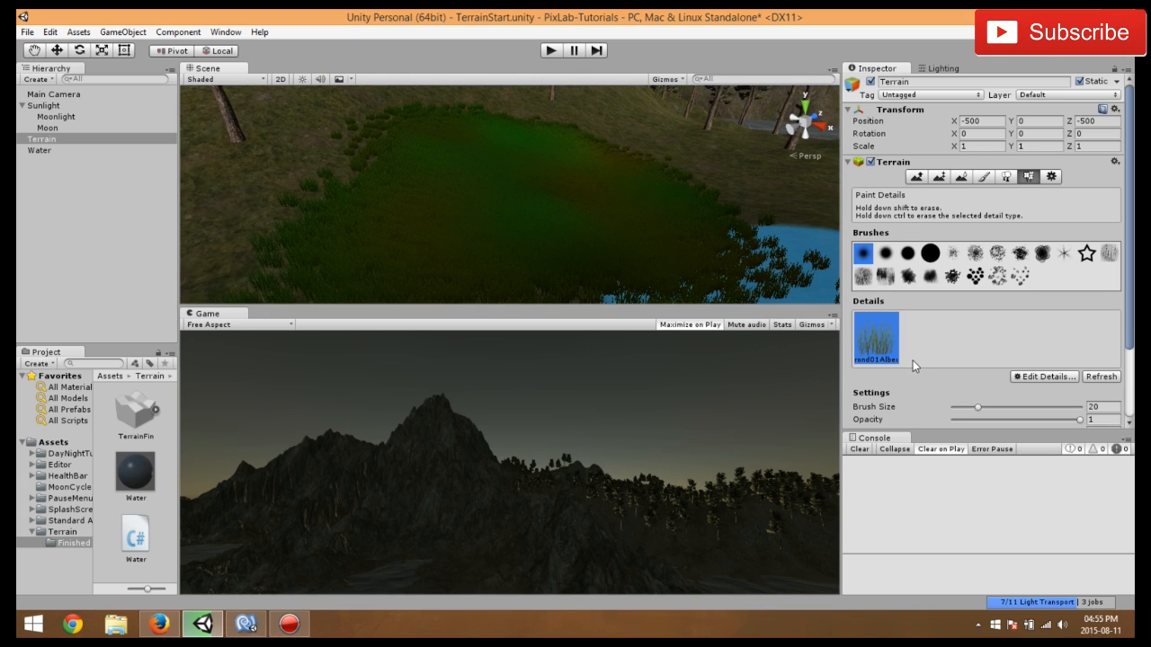
- Edit the GrassFrond01AlbedoAlpha grass texture and change its Healthy Color to a dark brown
click(1058, 378)
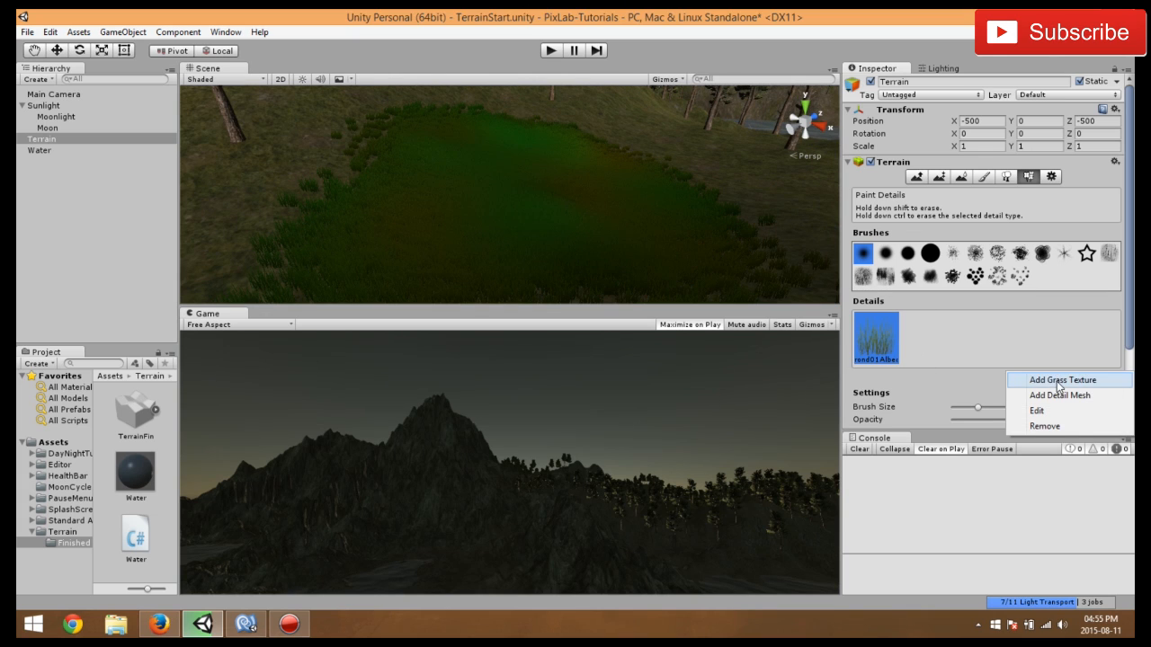
click(1060, 411)
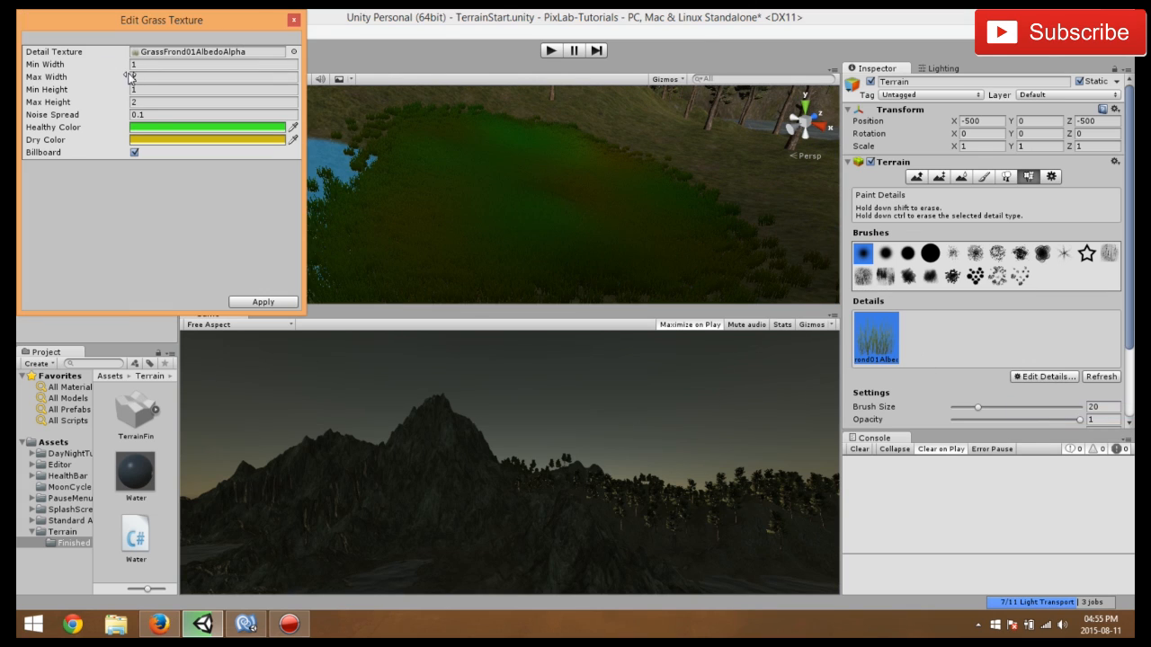
click(163, 129)
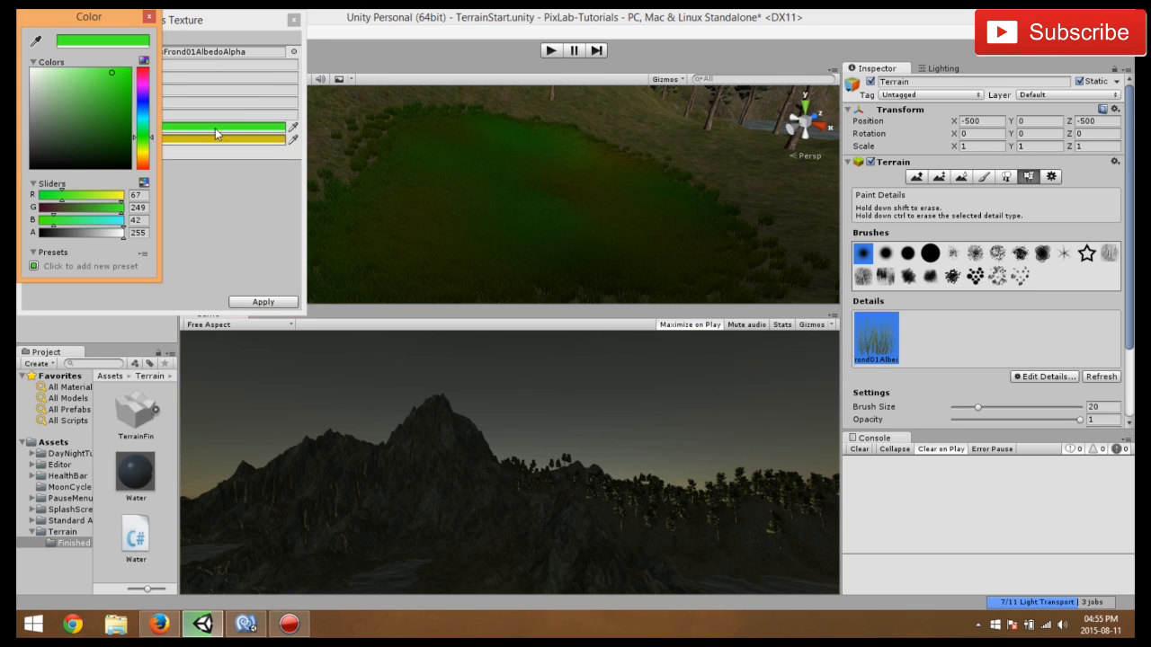
click(149, 19)
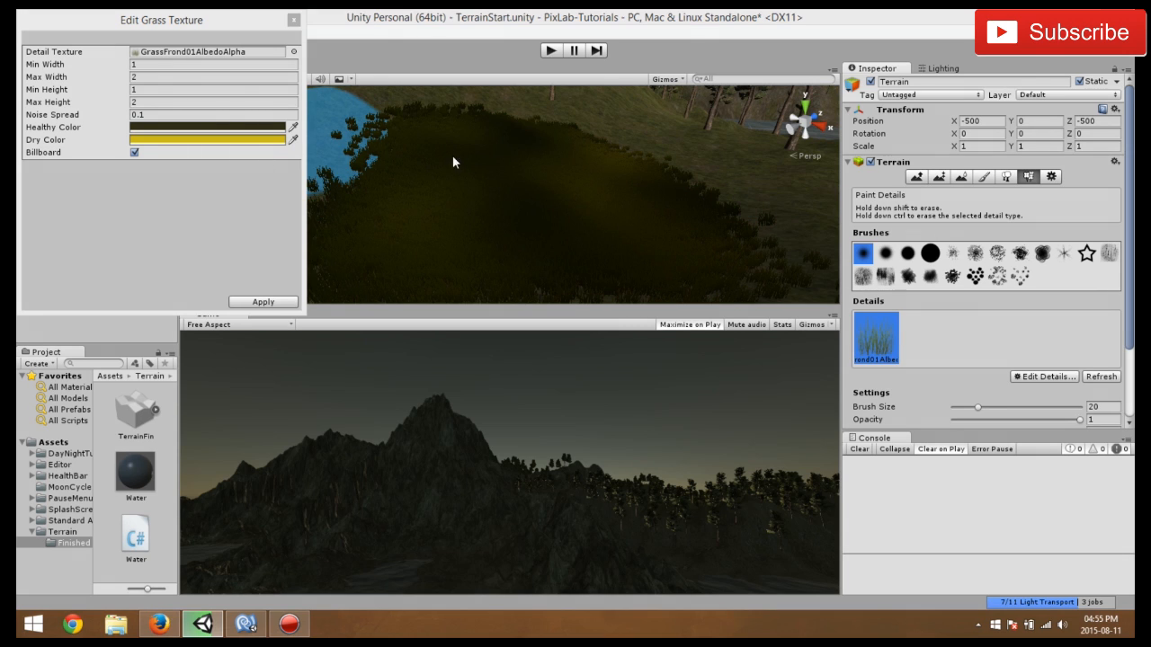
- Sample dark olive-brown terrain tones for the grass texture's Dry Color and Healthy Color, and disable Billboard
click(659, 106)
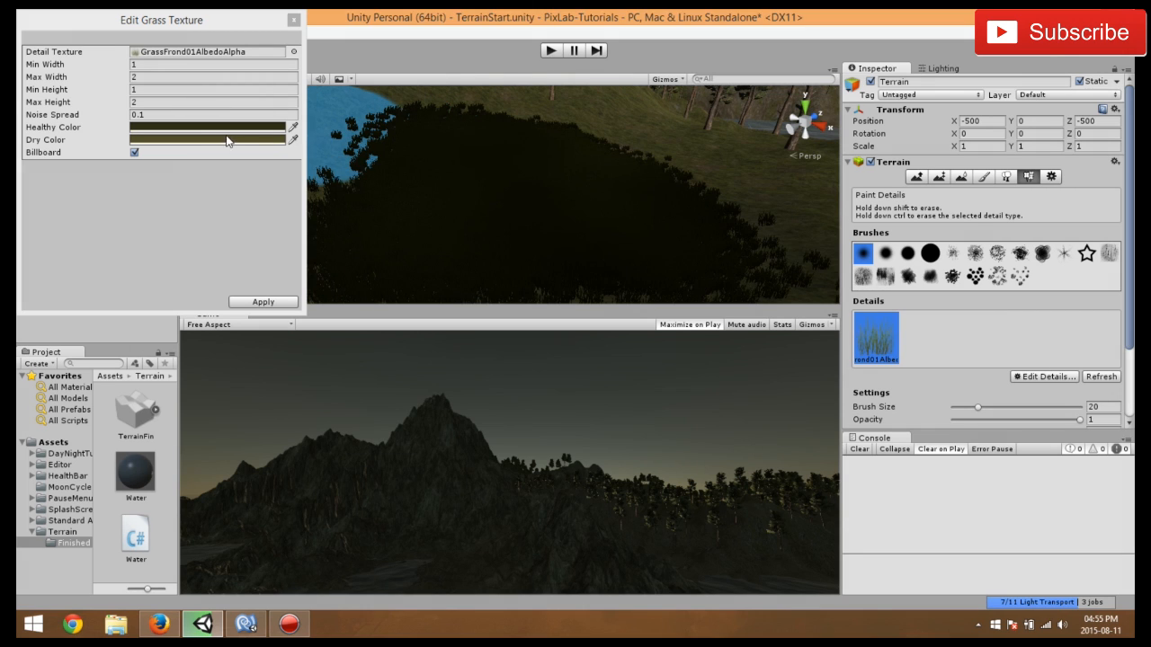
click(293, 128)
click(267, 128)
click(279, 128)
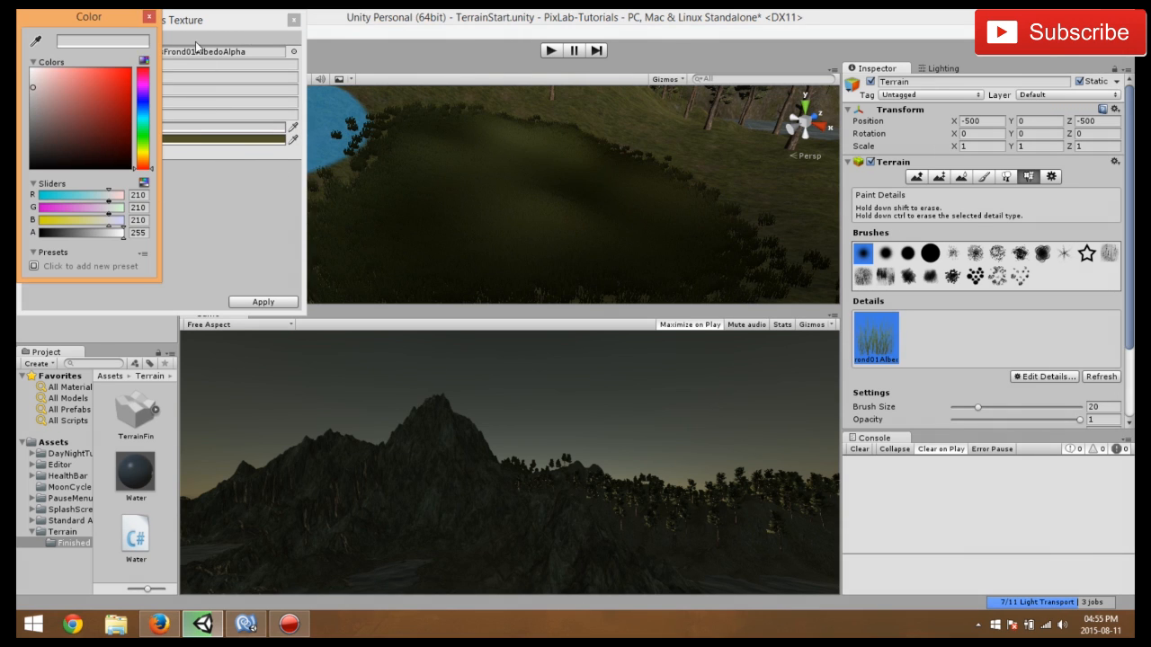
click(149, 16)
click(293, 128)
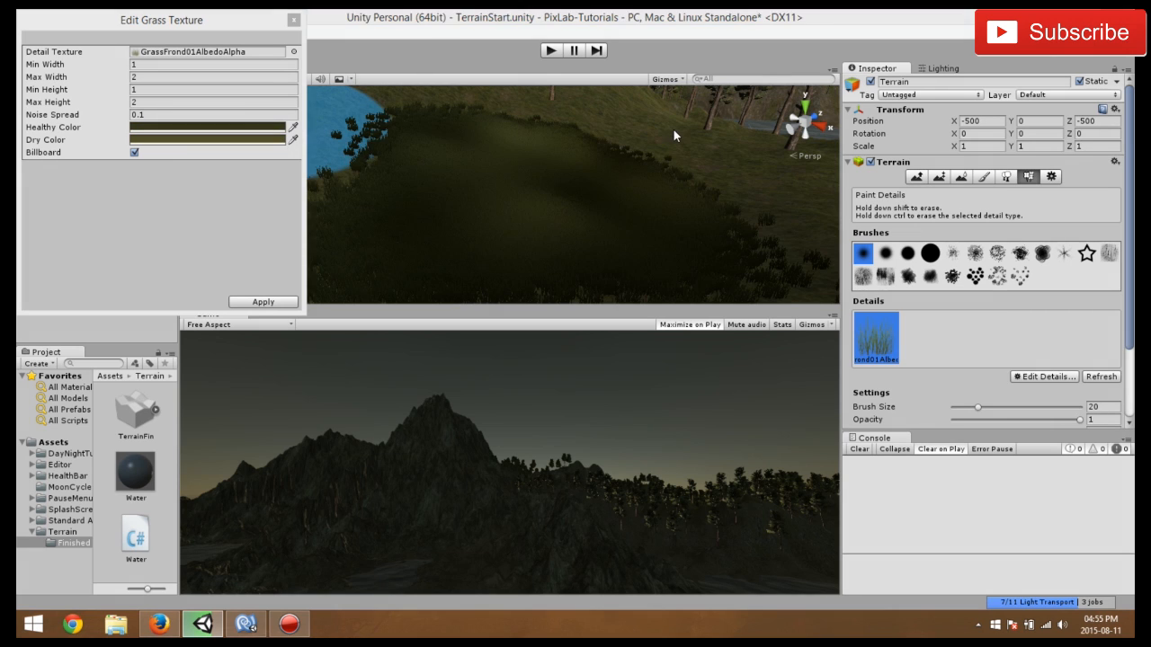
click(641, 126)
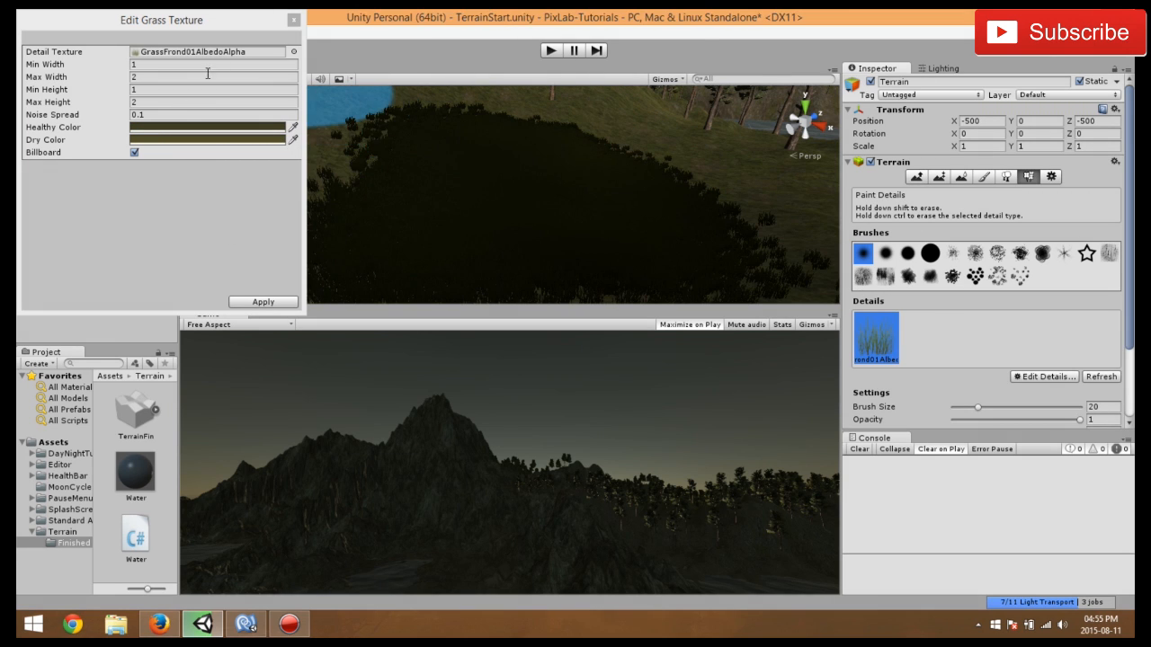
click(134, 153)
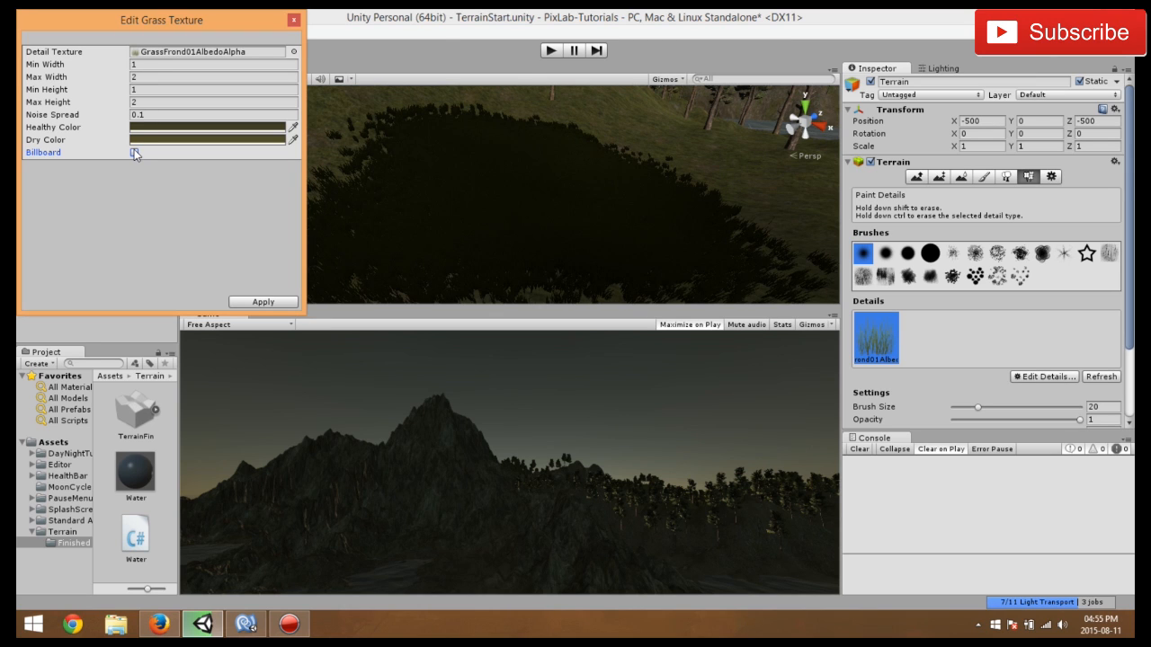
- Try a Min Height of 0.1 and Max Height of 1 for the grass, and restore them to 1 and 2
click(155, 101)
text(0.)
click(164, 91)
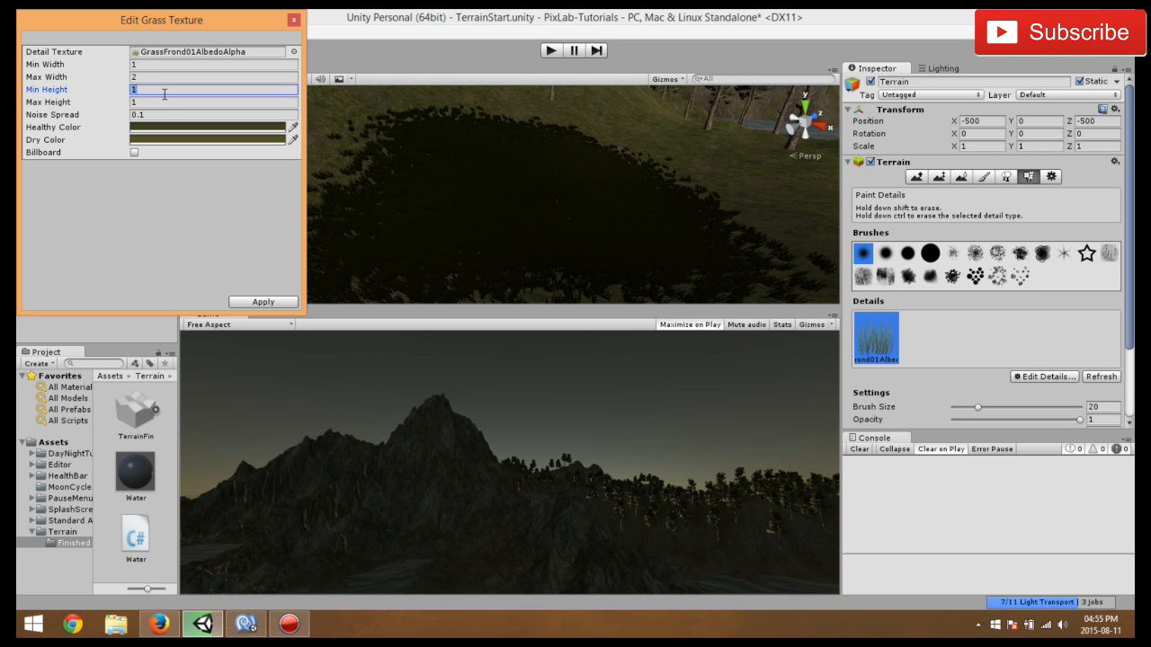
text(0.1)
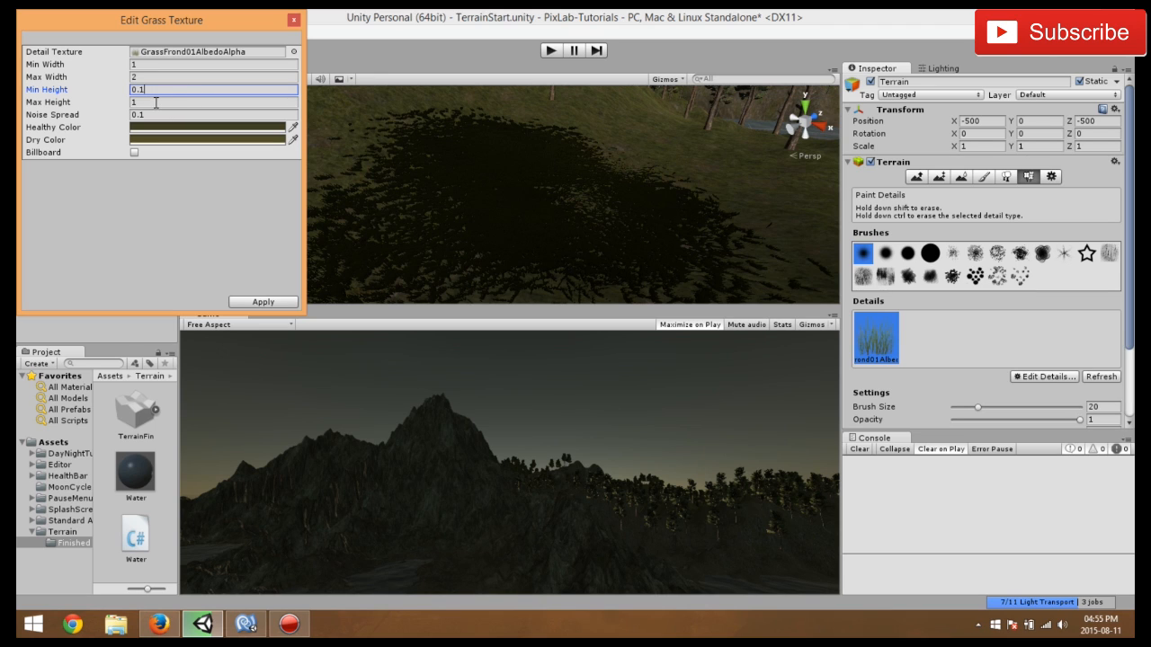
click(115, 96)
text(1)
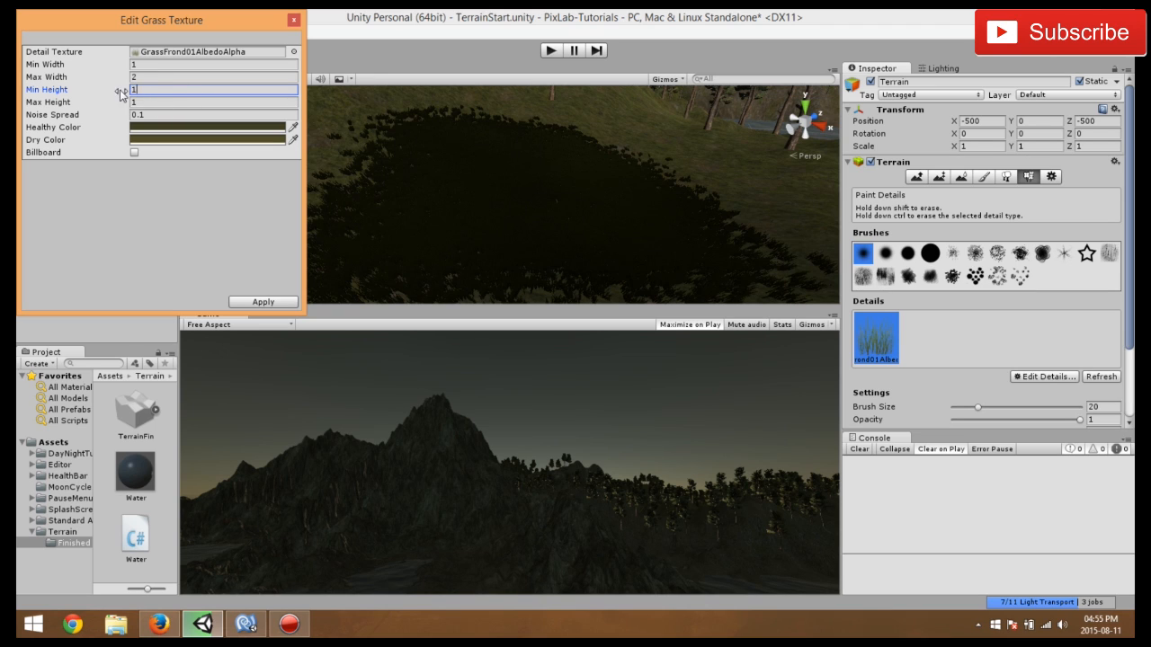
click(116, 105)
text(2)
- Set the grass texture's Noise Spread to 0.5 and close its settings
click(147, 80)
click(118, 115)
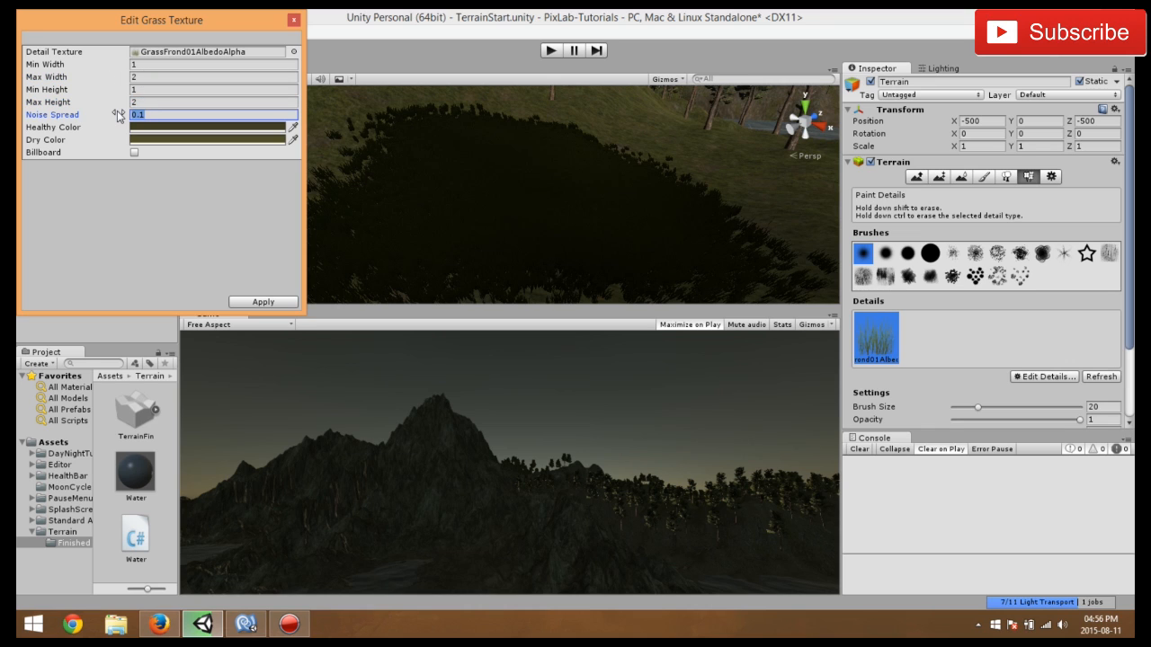
text(0.)
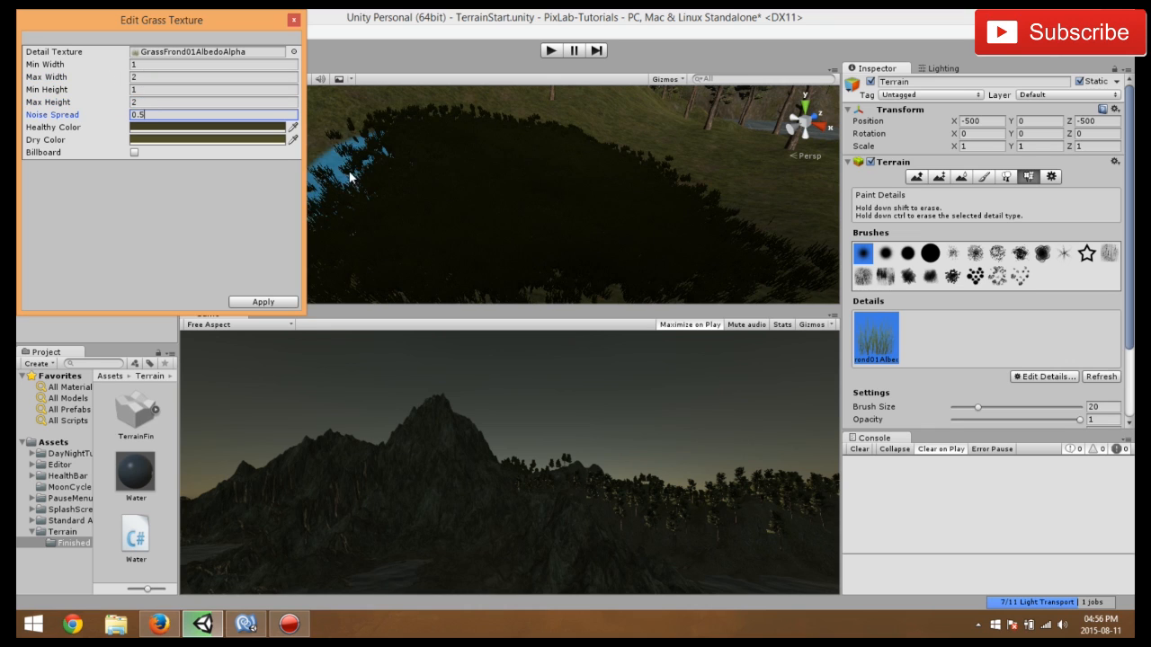
click(293, 20)
- Run the game without Maximize on Play, turn on scene lighting, examine the grass patch as daylight changes, and stop the game
click(551, 51)
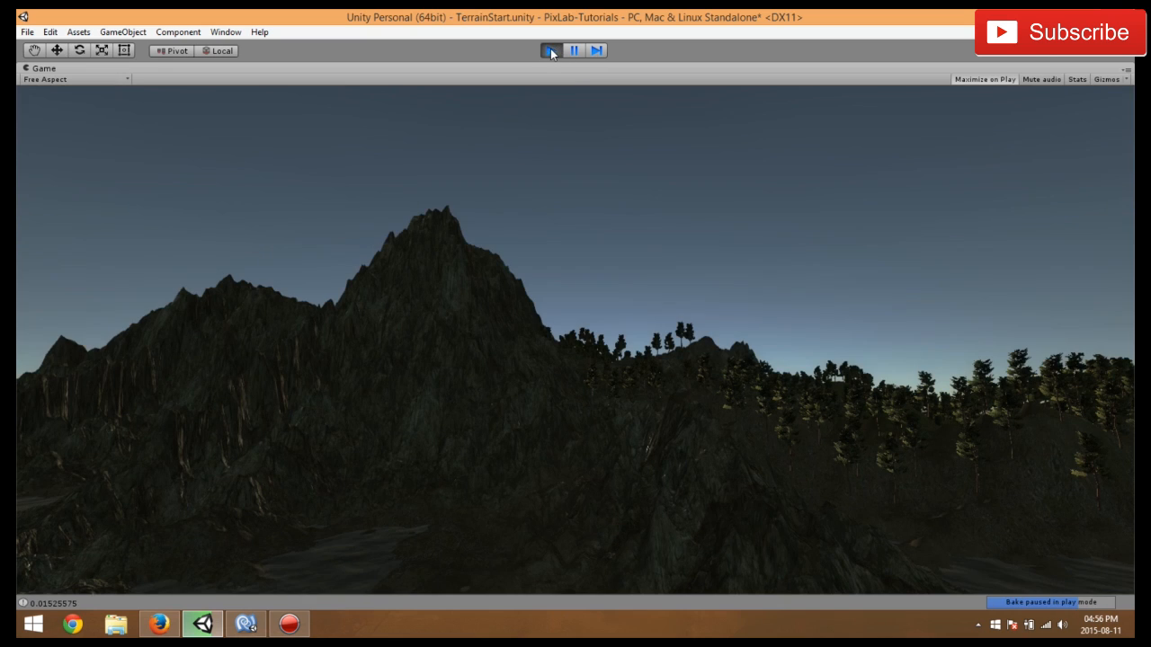
click(550, 49)
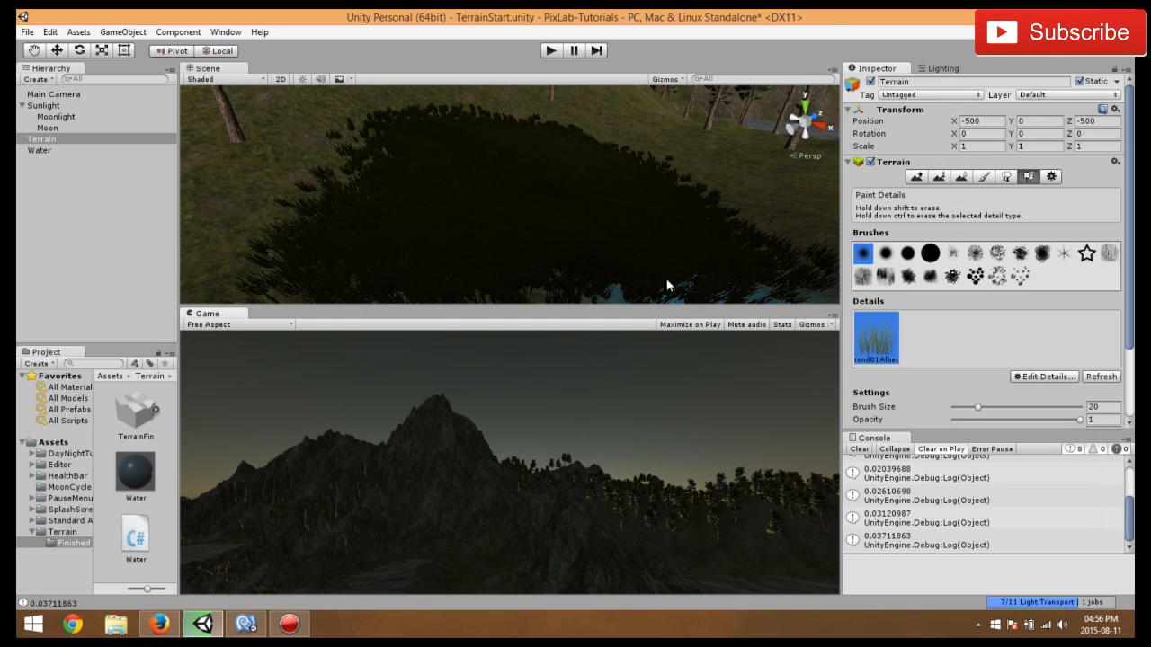
click(556, 52)
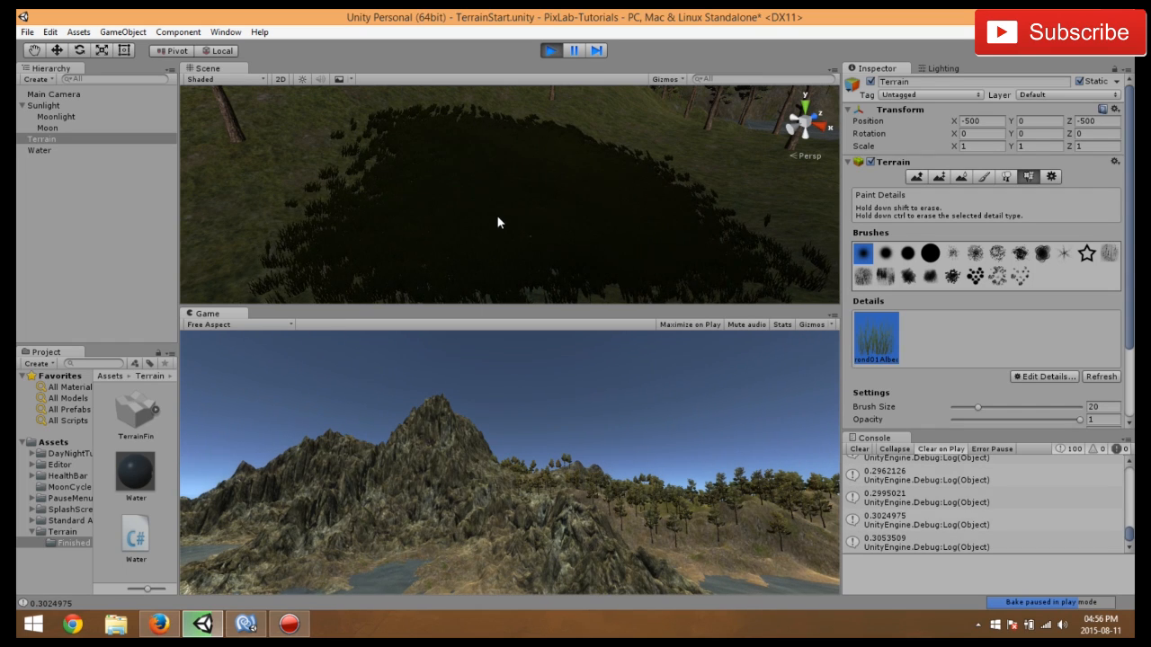
click(302, 79)
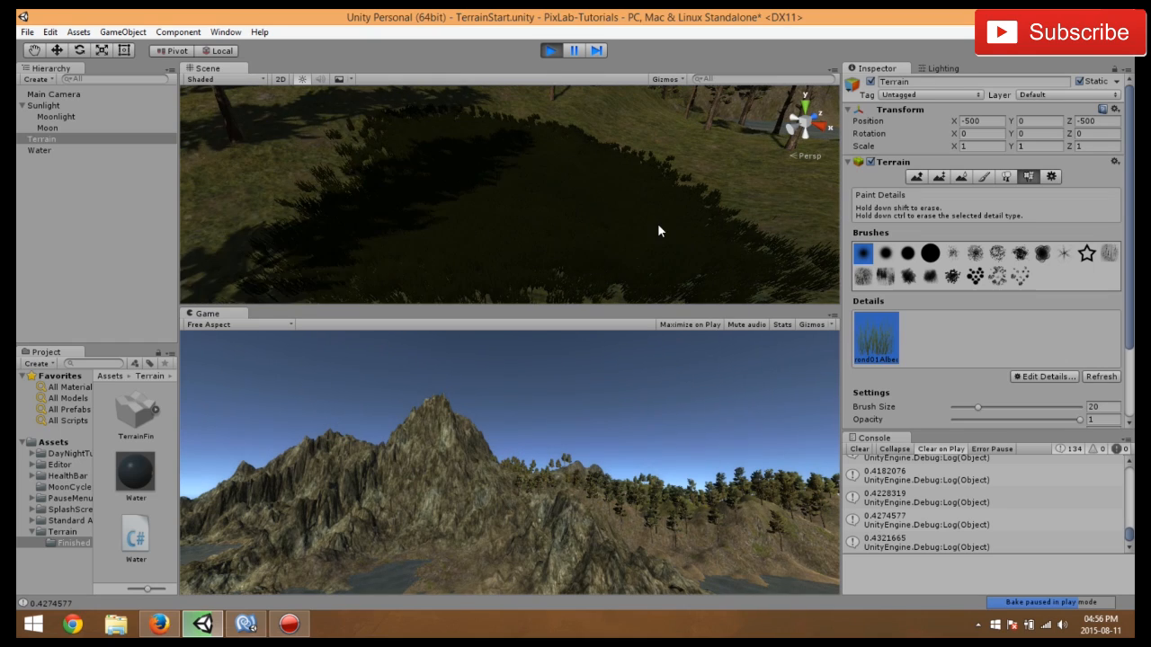
right_drag(583, 196, 542, 175)
scroll(542, 175, up, 5)
scroll(531, 177, down, 3)
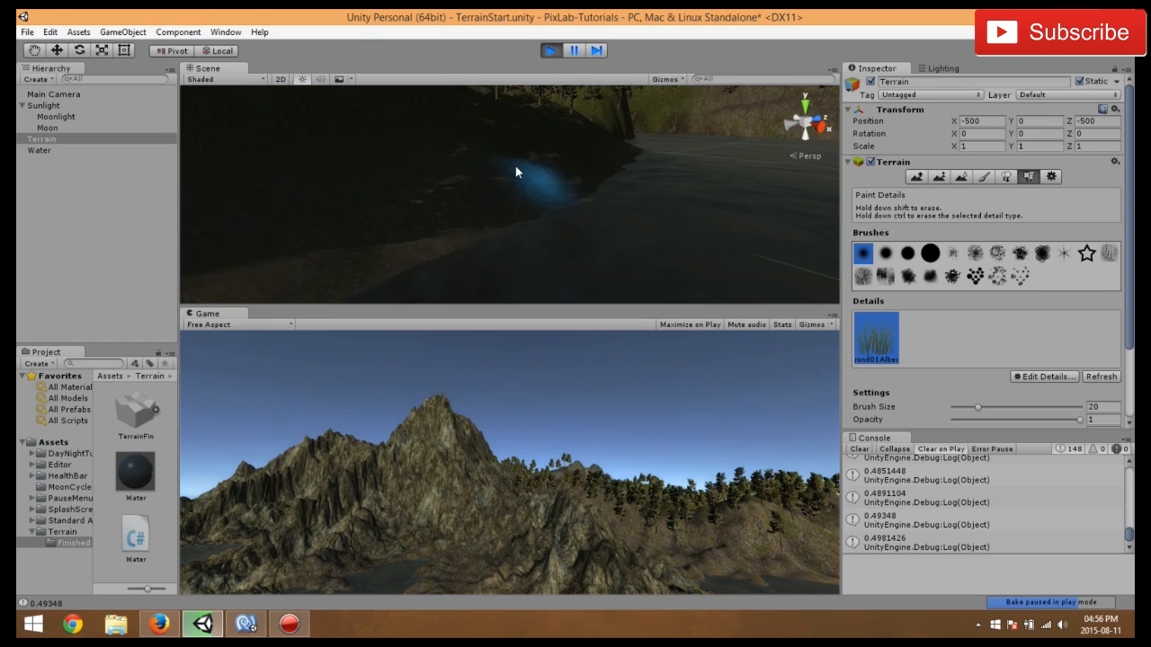
scroll(529, 175, down, 2)
middle_drag(521, 186, 551, 248)
scroll(550, 249, down, 5)
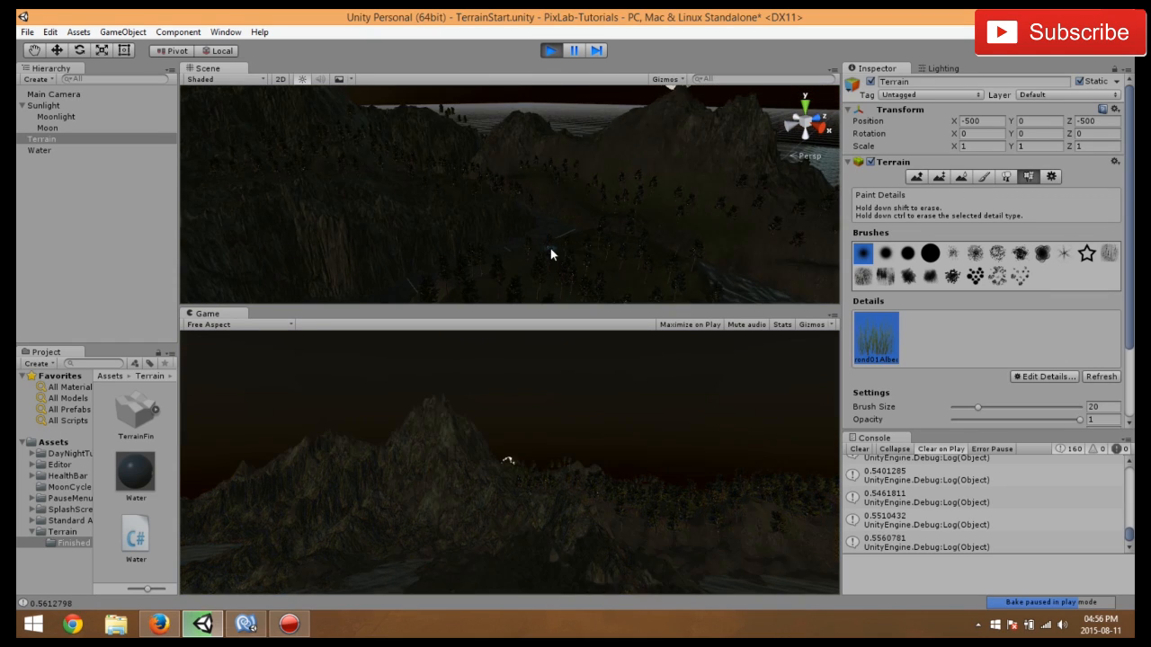
click(550, 51)
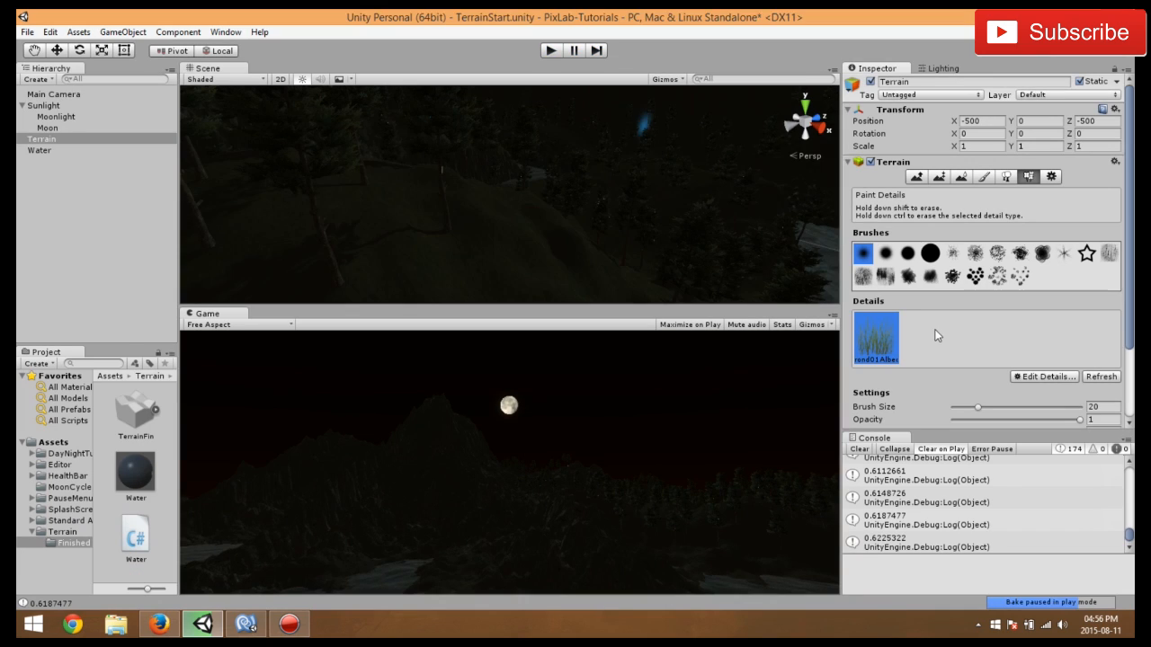
- Set the grass brush's Target Strength to 0.4375 and turn scene lighting off
mouse_move(573, 190)
middle_down()
mouse_move(531, 158)
mouse_move(564, 207)
middle_up()
scroll(511, 189, down, 5)
right_drag(539, 220, 611, 270)
click(1042, 377)
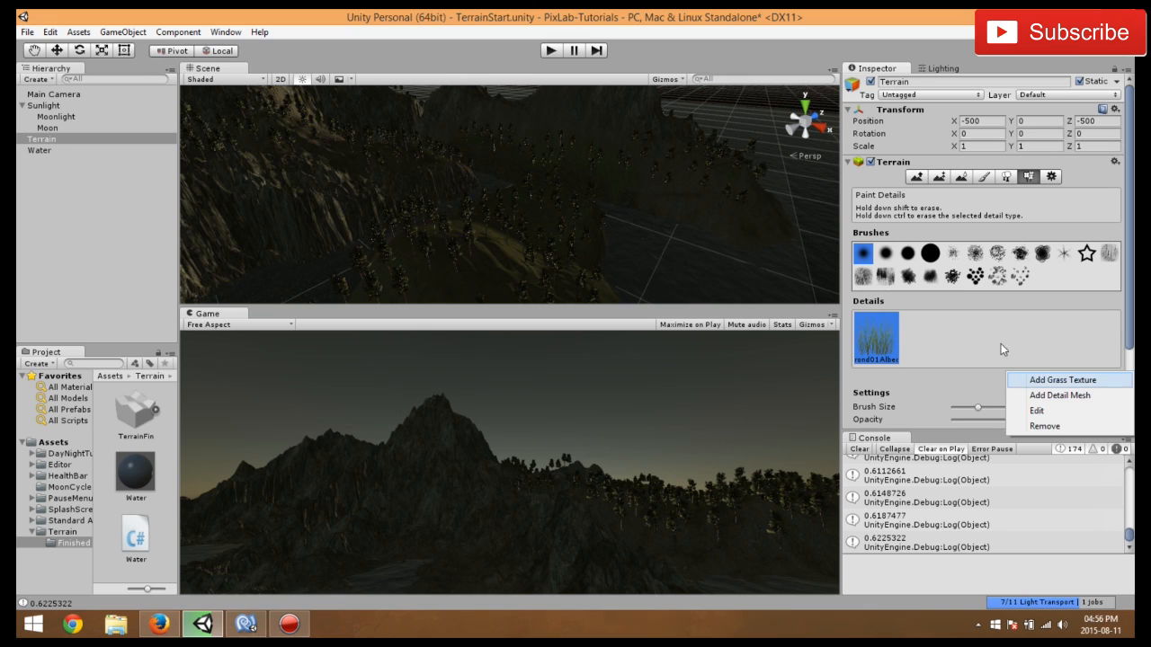
click(973, 380)
scroll(1023, 393, down, 2)
drag(1054, 351, 1008, 350)
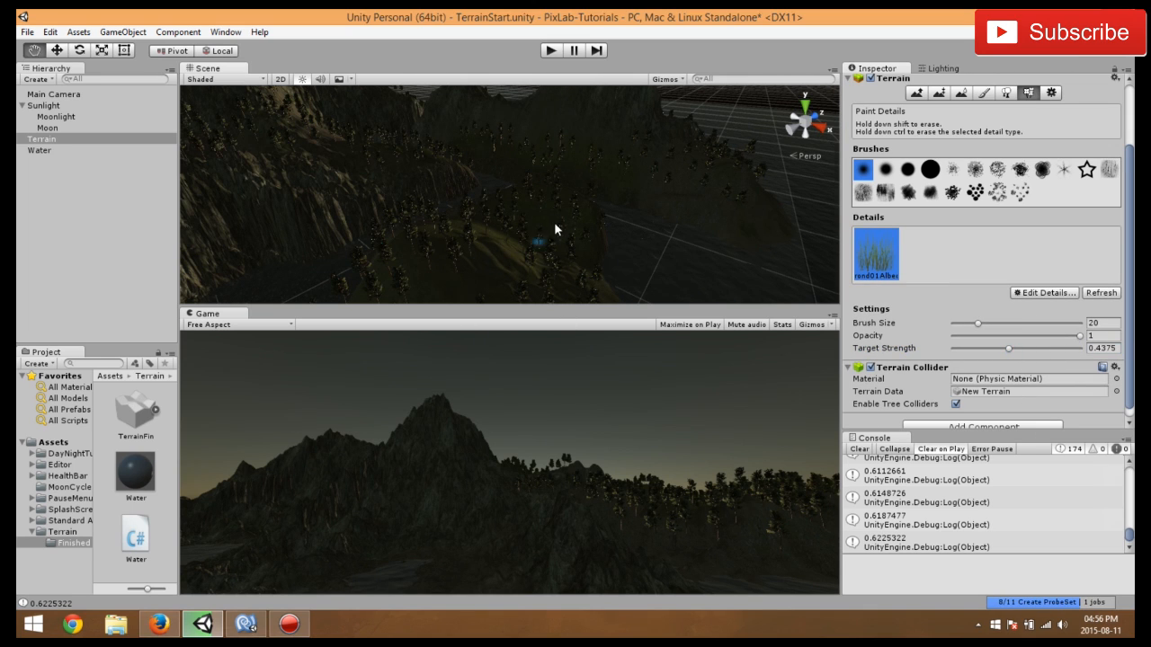
scroll(555, 223, up, 6)
click(305, 78)
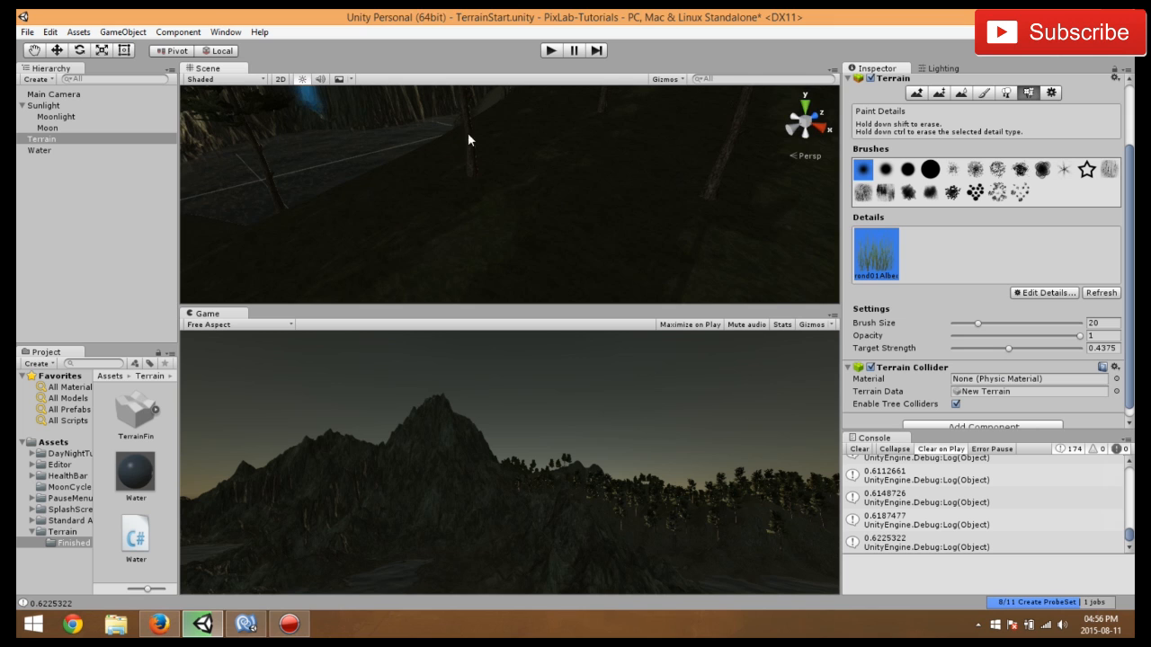
- Paint several patches of grass between the conifers on the hill, with brush size 20 and opacity 1
scroll(551, 165, down, 6)
middle_drag(551, 165, 543, 189)
scroll(553, 205, up, 5)
scroll(553, 212, down, 5)
mouse_move(554, 216)
mouse_down()
mouse_move(545, 234)
mouse_move(575, 271)
mouse_move(600, 245)
mouse_up()
middle_drag(600, 246, 458, 130)
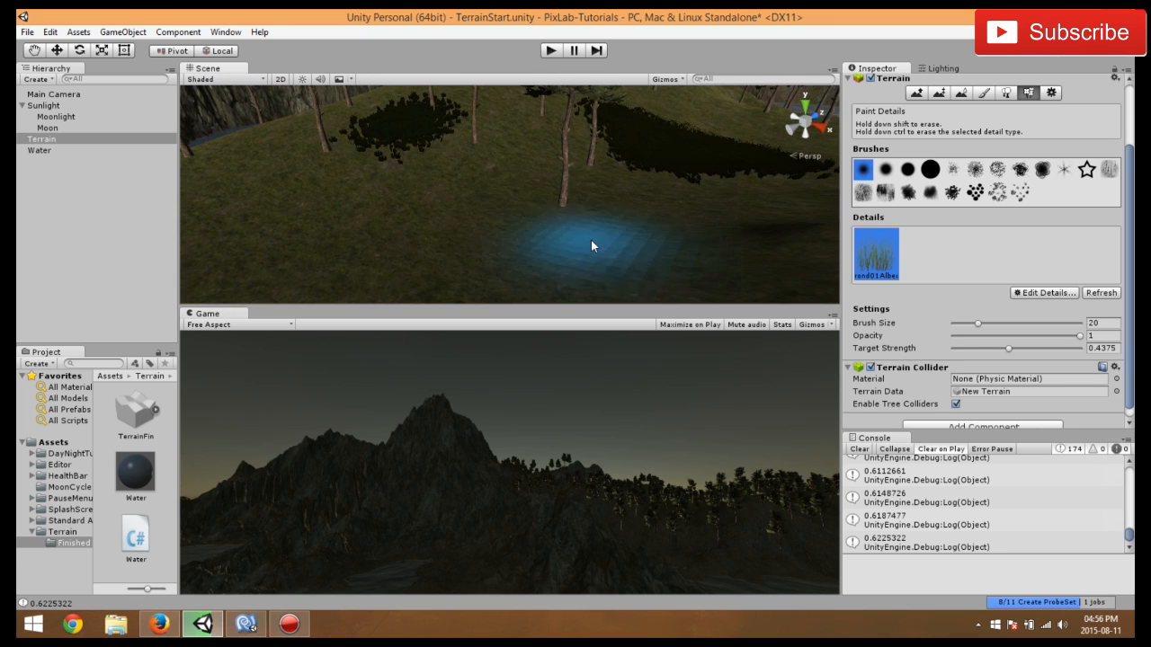
drag(498, 171, 537, 200)
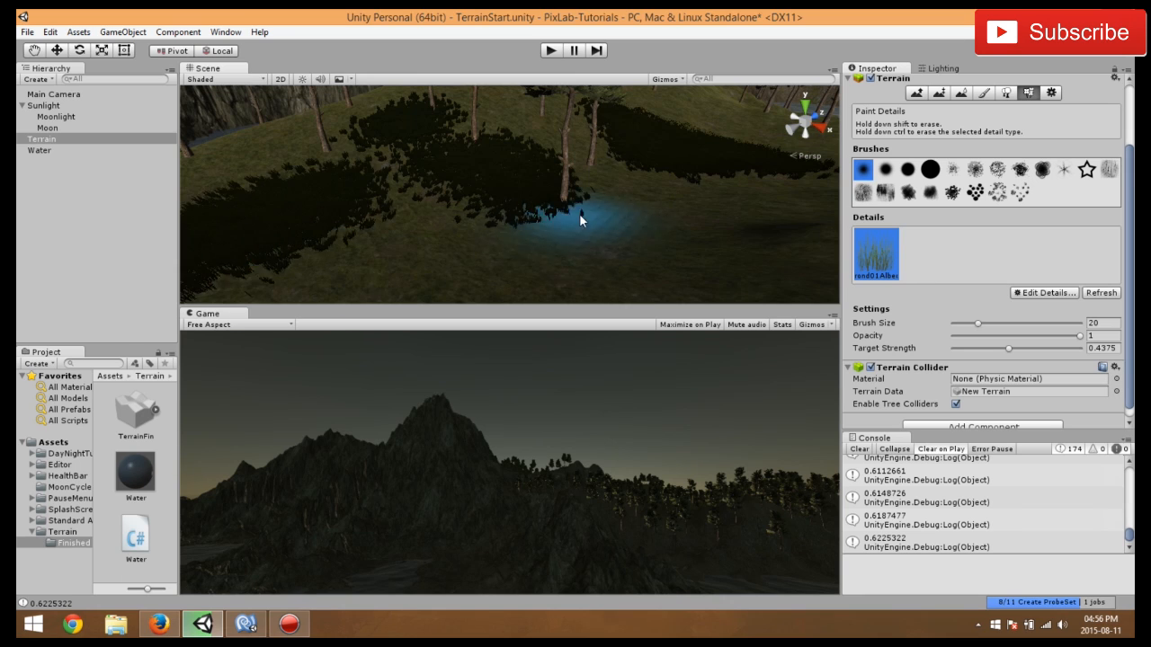
- Increase the brush size to 46 and paint grass across the forested hill and the green slopes around the channels and basin
scroll(579, 214, up, 5)
drag(983, 323, 1012, 323)
scroll(585, 225, down, 3)
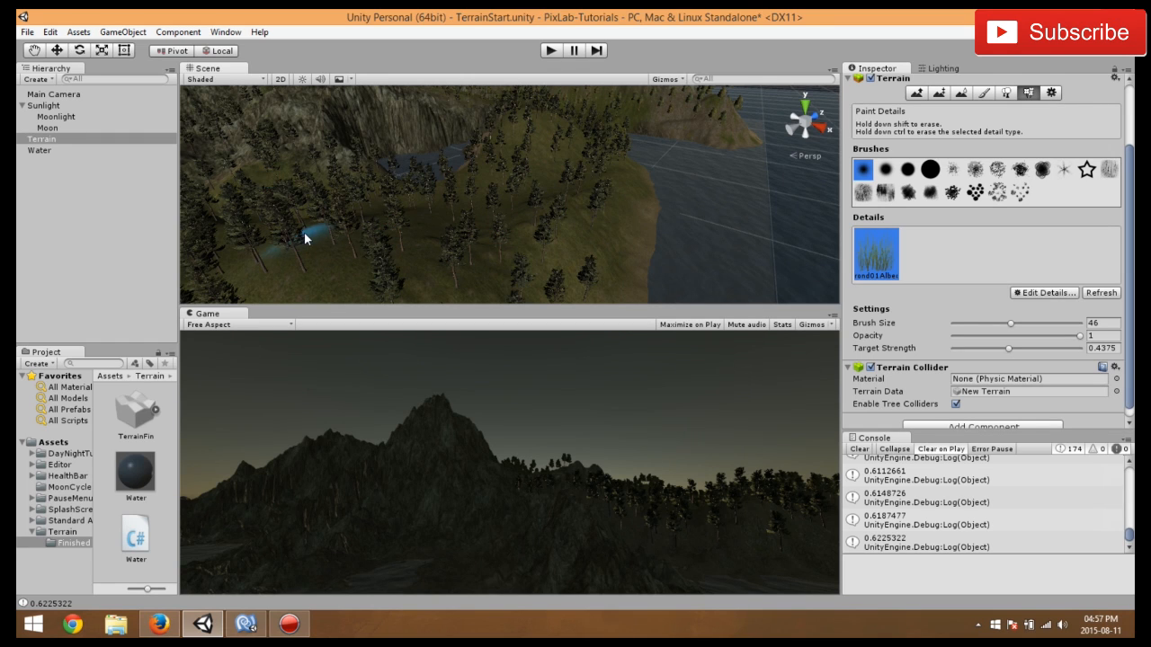
scroll(297, 225, down, 3)
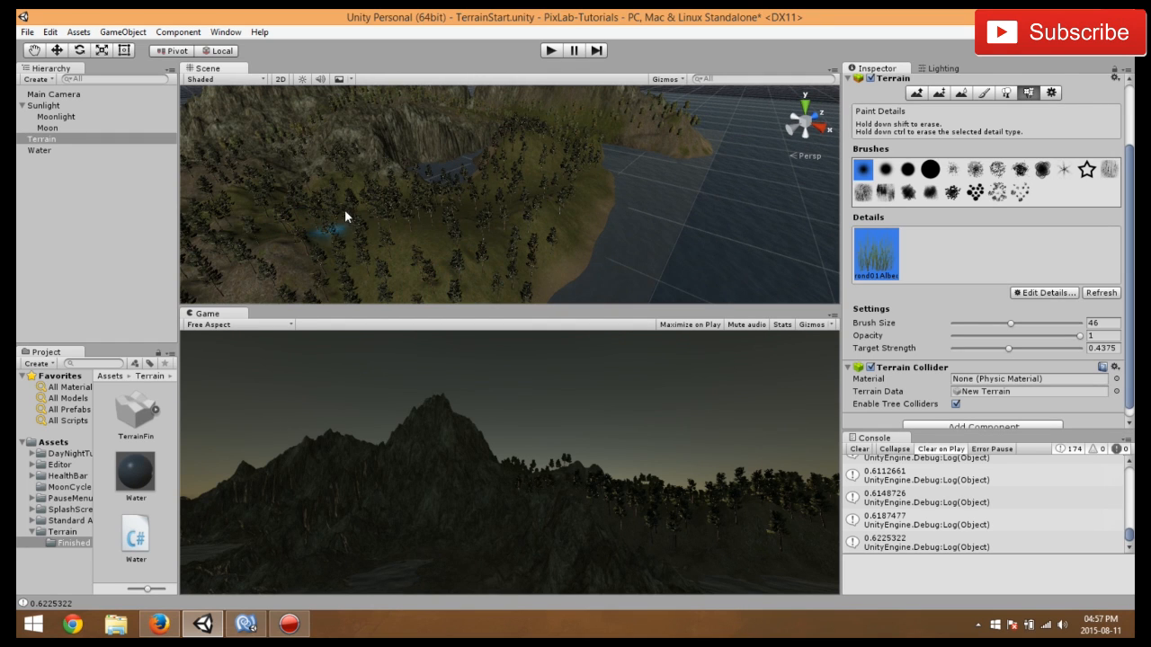
middle_drag(337, 245, 290, 187)
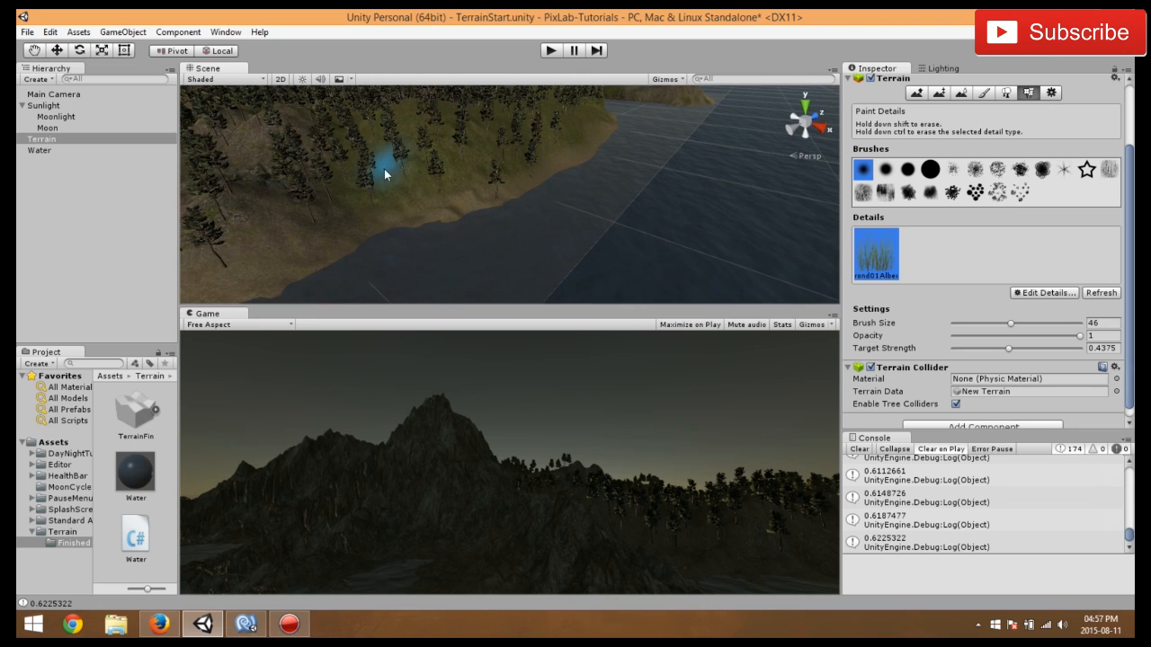
mouse_move(360, 180)
middle_down()
mouse_move(387, 178)
mouse_move(450, 229)
mouse_move(470, 272)
mouse_move(514, 277)
mouse_move(424, 225)
middle_up()
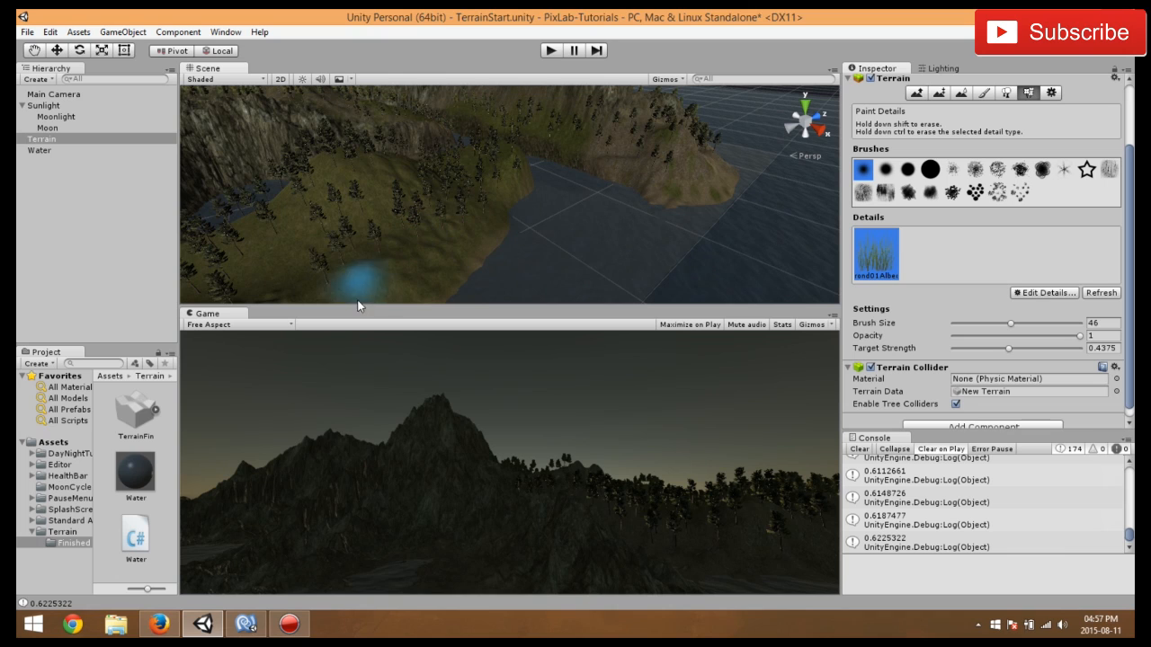
middle_drag(401, 164, 413, 258)
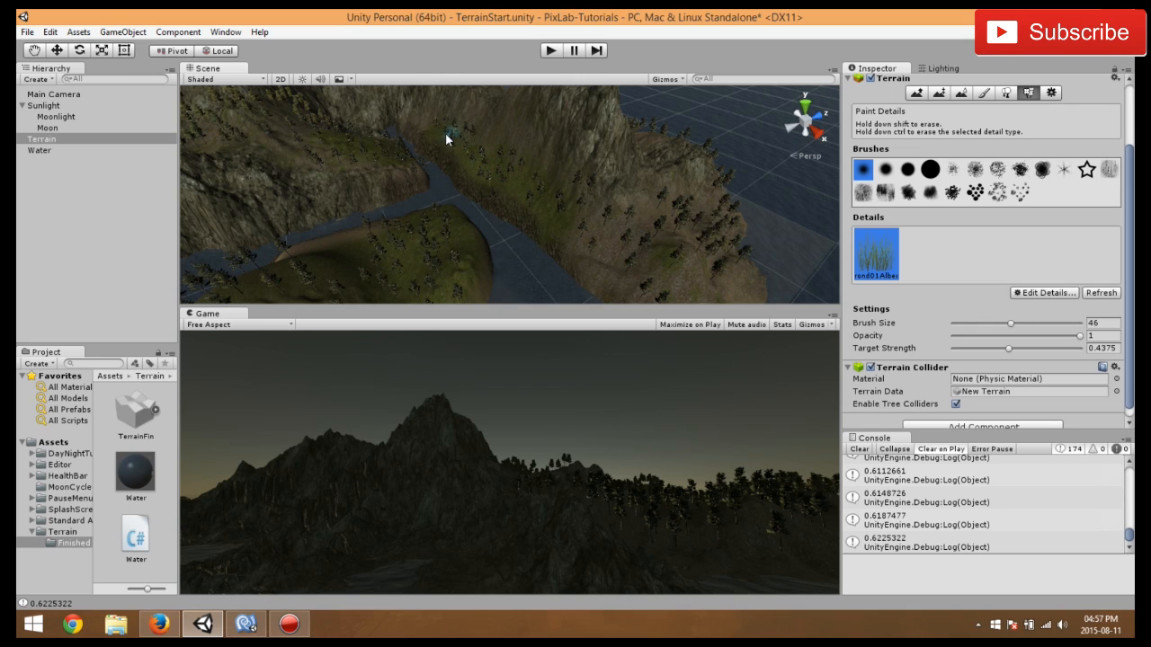
middle_drag(673, 257, 574, 263)
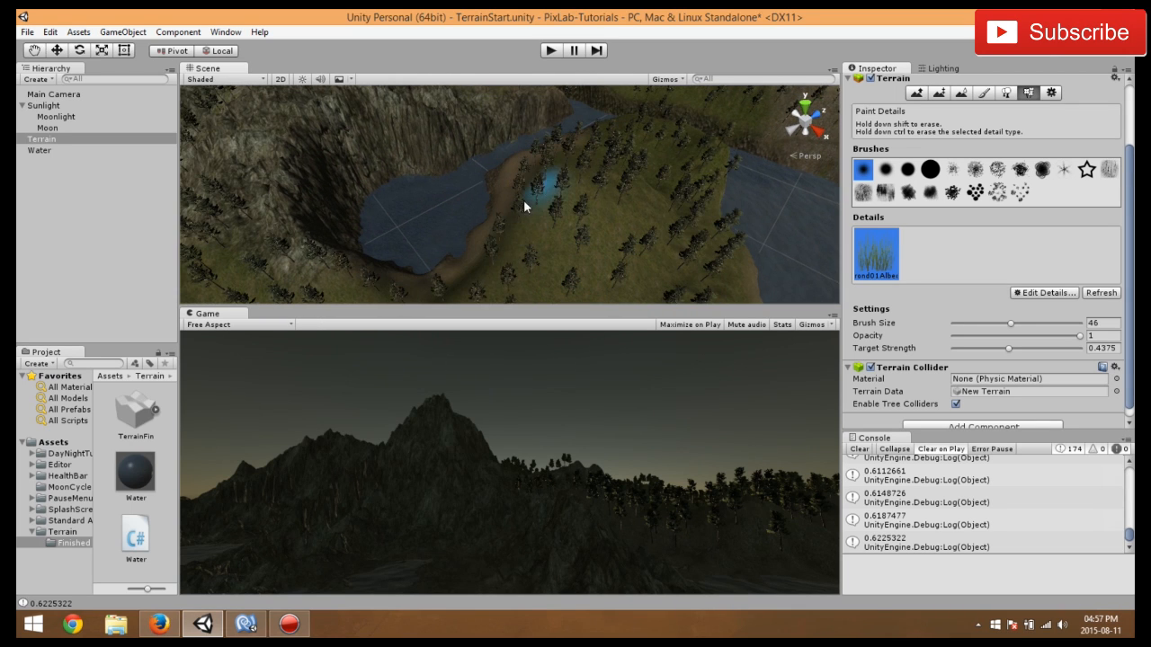
scroll(458, 249, down, 6)
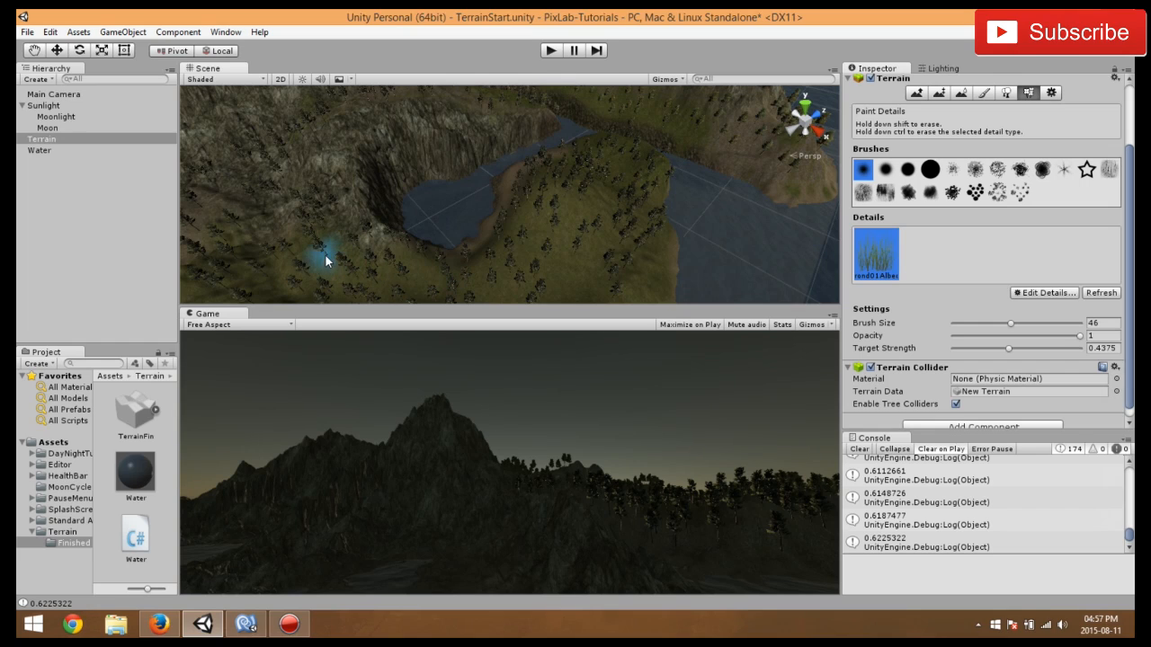
middle_drag(314, 246, 414, 244)
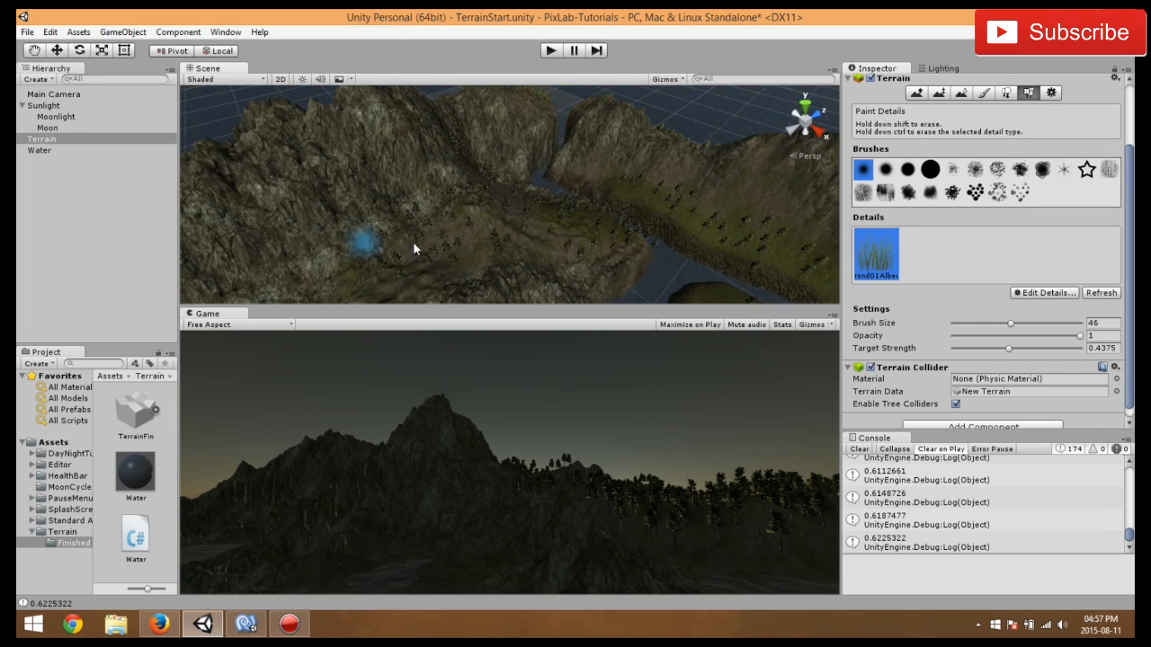
- Examine the painted grass up close among the conifers and along the shoreline
scroll(469, 215, down, 3)
middle_drag(469, 215, 432, 146)
scroll(436, 153, up, 5)
scroll(440, 167, up, 5)
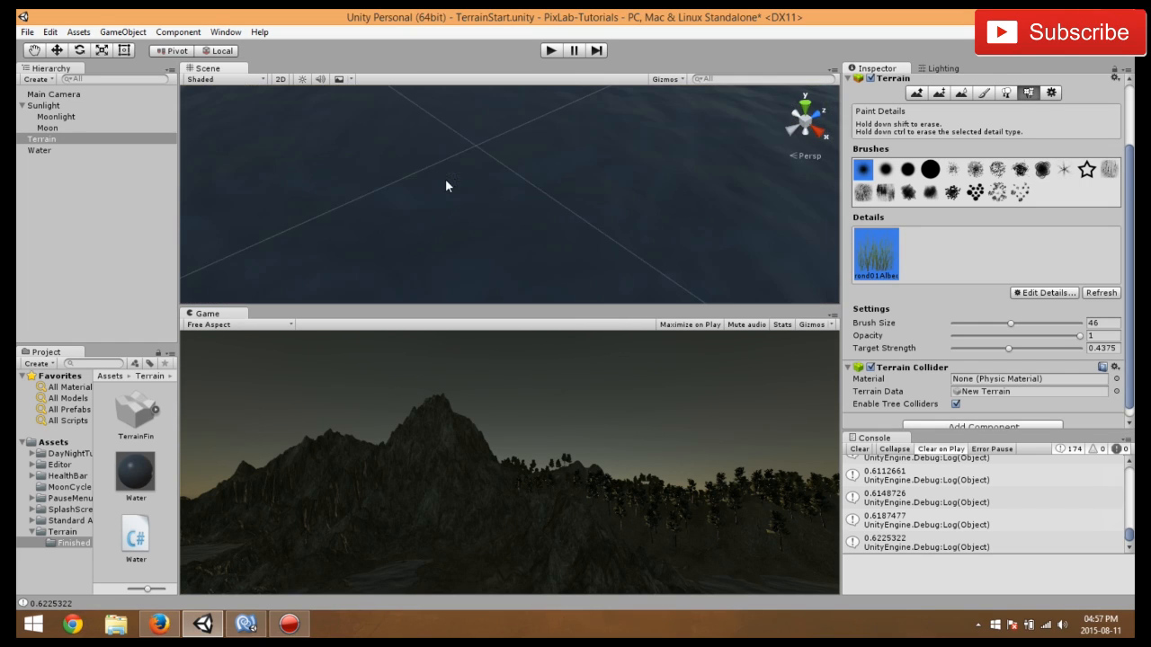
scroll(445, 185, down, 2)
right_drag(509, 236, 362, 203)
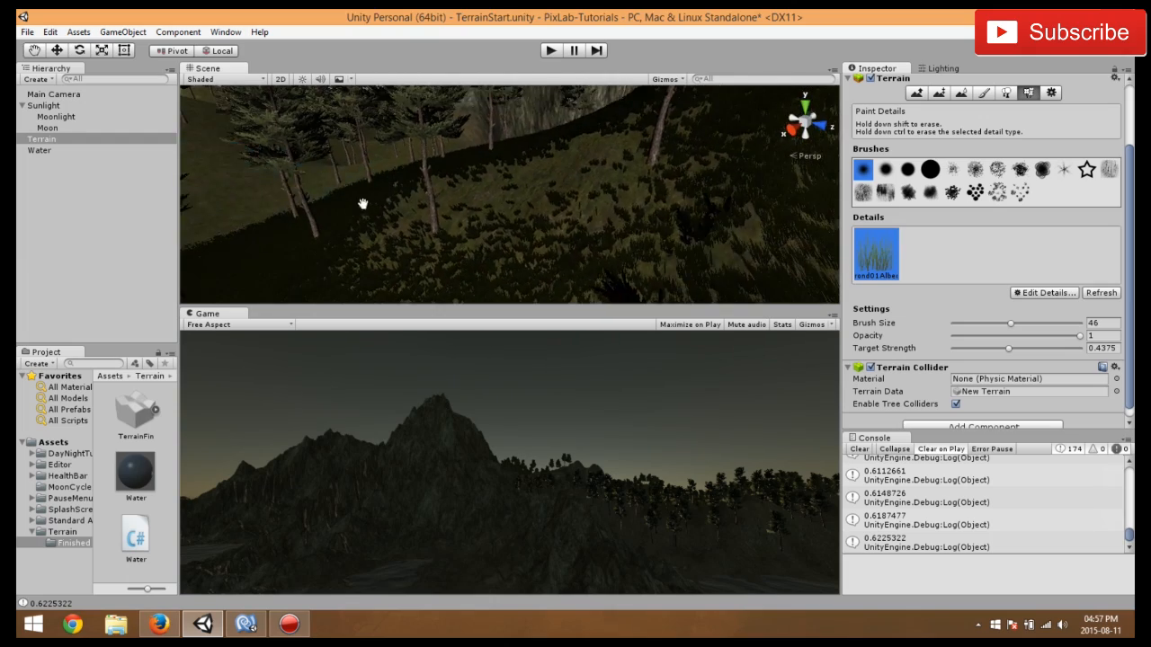
scroll(393, 200, up, 5)
middle_drag(393, 201, 383, 203)
scroll(384, 205, down, 3)
middle_drag(545, 227, 528, 243)
scroll(534, 232, down, 4)
scroll(528, 253, up, 4)
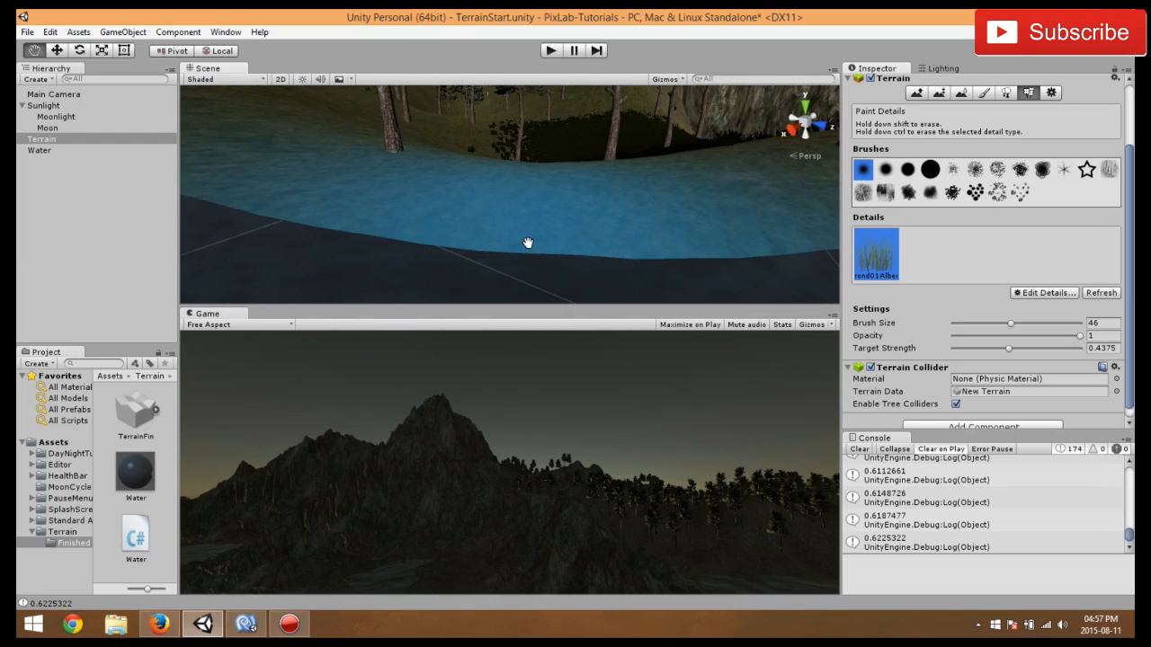
- Survey the forested hills, shore and channels from above to check the grass coverage
scroll(529, 249, down, 8)
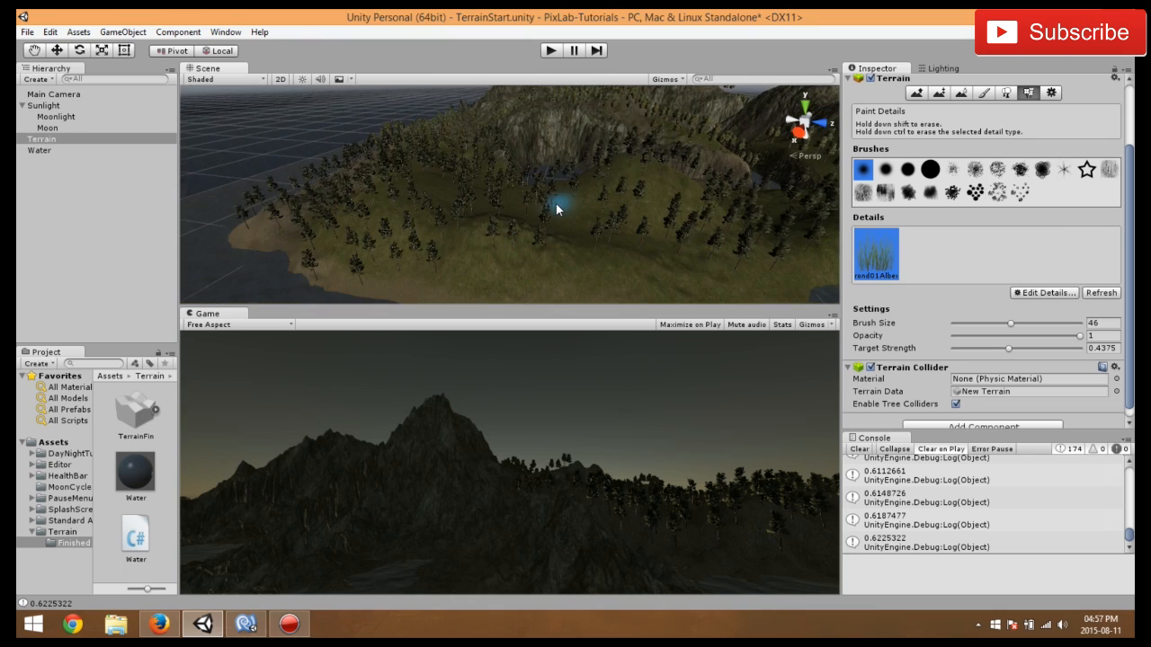
right_drag(584, 248, 488, 232)
middle_drag(656, 270, 509, 229)
scroll(509, 228, up, 3)
scroll(454, 202, down, 3)
middle_drag(454, 203, 362, 215)
right_drag(362, 216, 555, 237)
middle_drag(555, 236, 479, 190)
scroll(478, 190, down, 3)
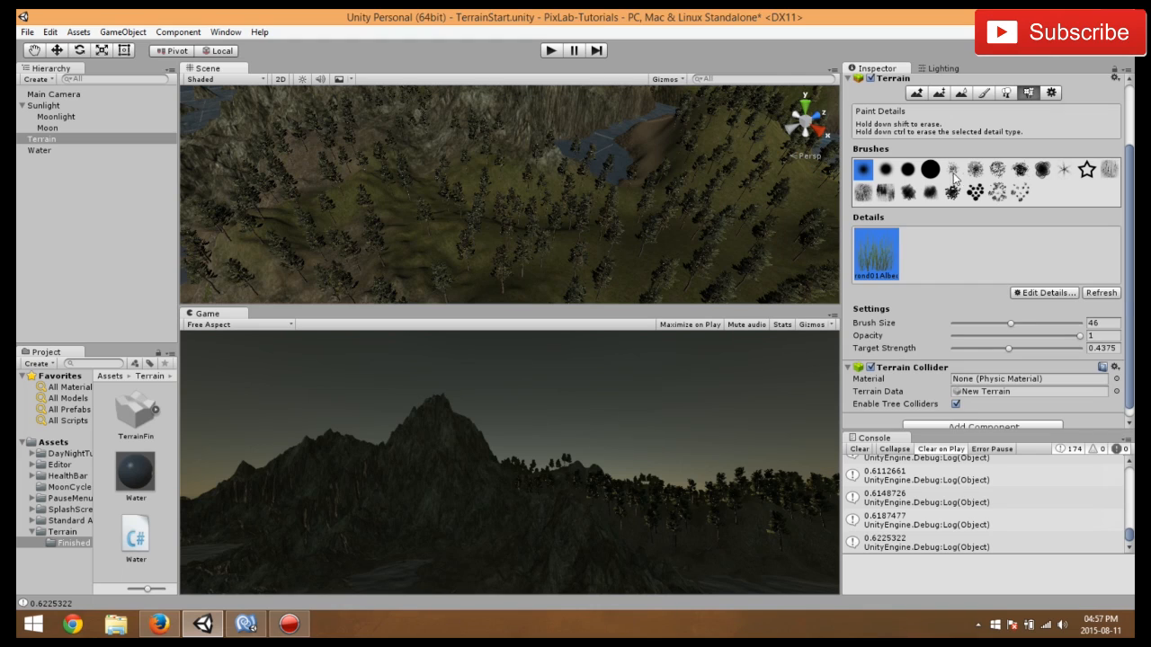
- Review the terrain's base, tree and detail, wind and resolution settings
click(1051, 92)
scroll(943, 176, up, 2)
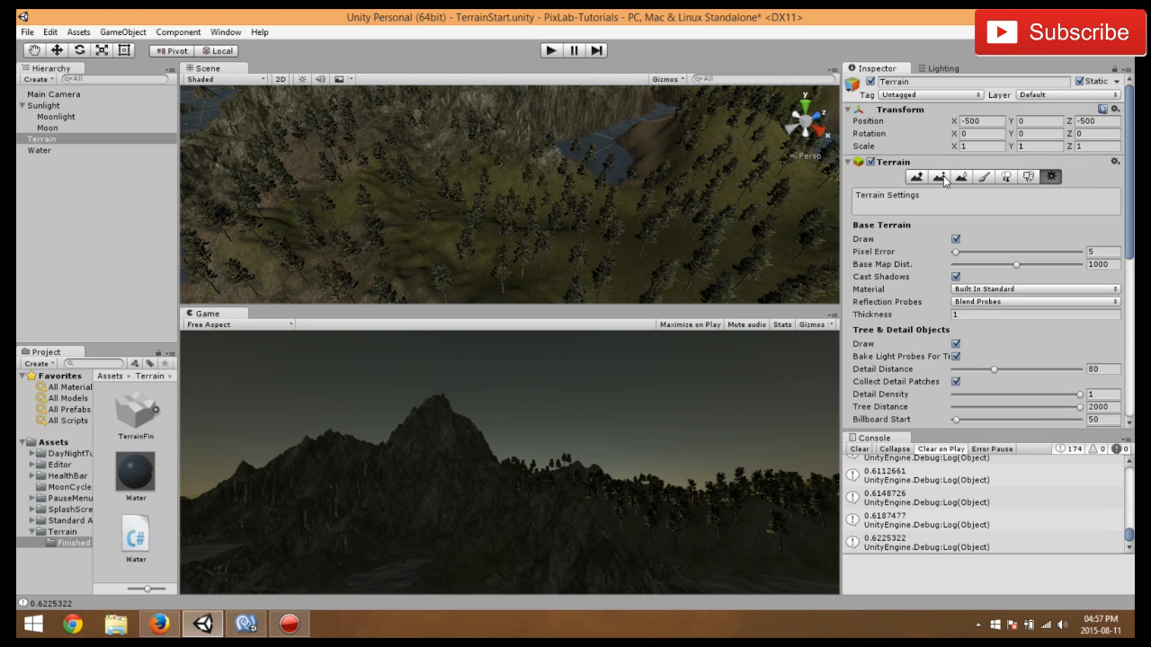
scroll(998, 315, down, 5)
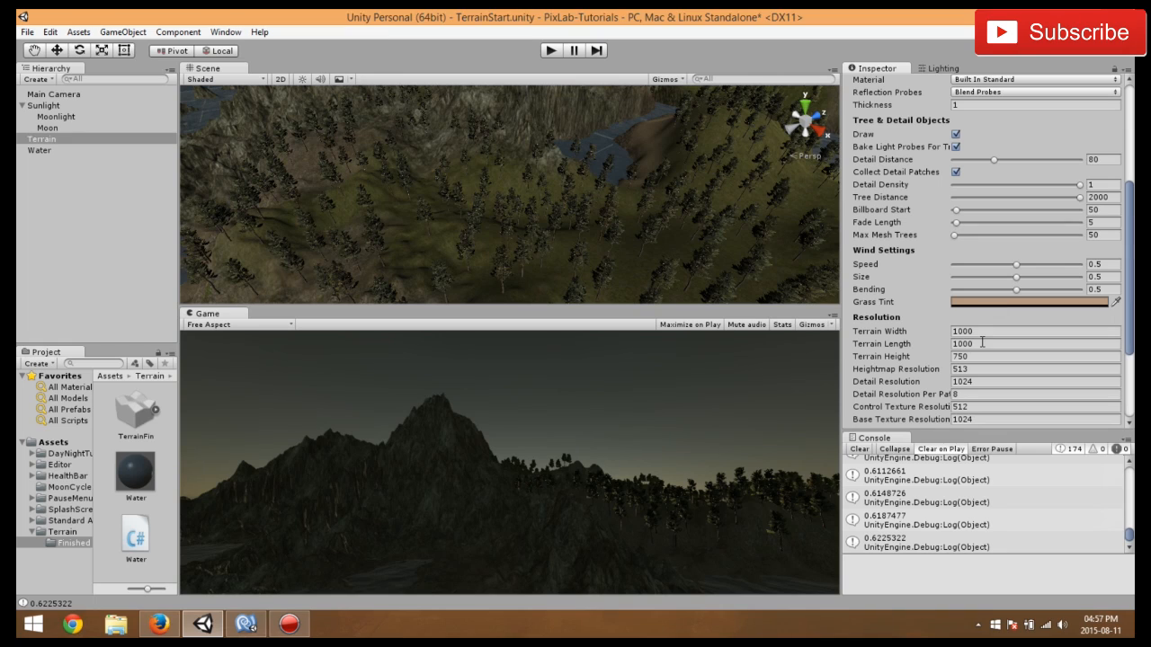
- Move the Main Camera onto the forested hill, to about X 298, Y 62, Z -150
click(59, 94)
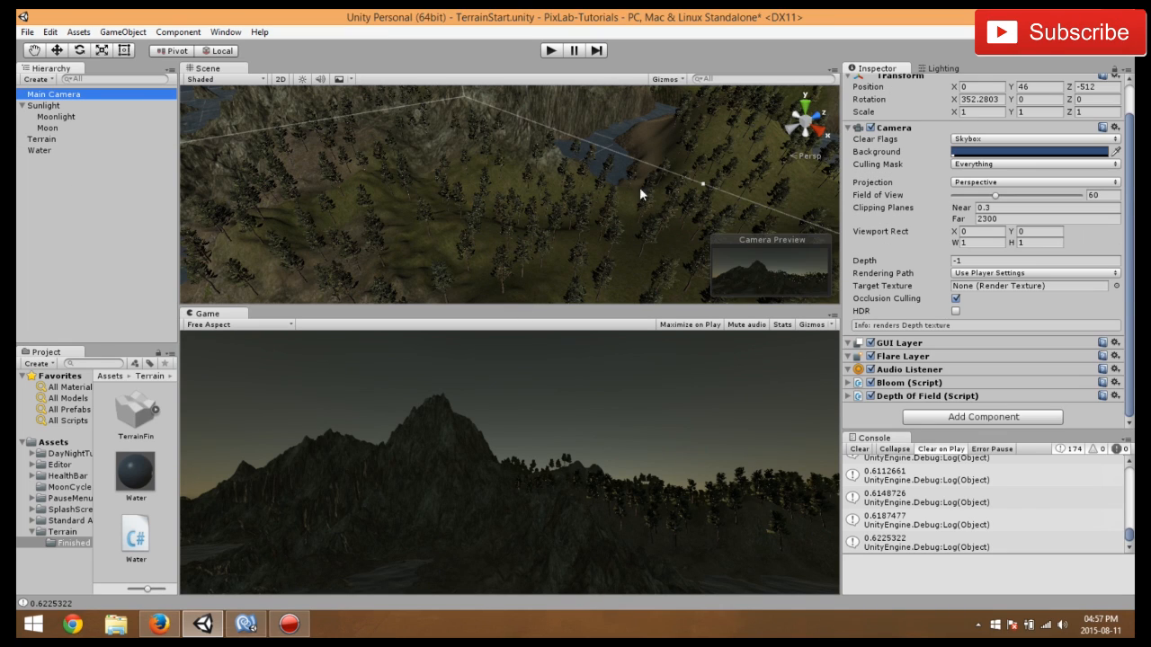
click(62, 52)
middle_drag(647, 192, 622, 189)
scroll(611, 188, down, 12)
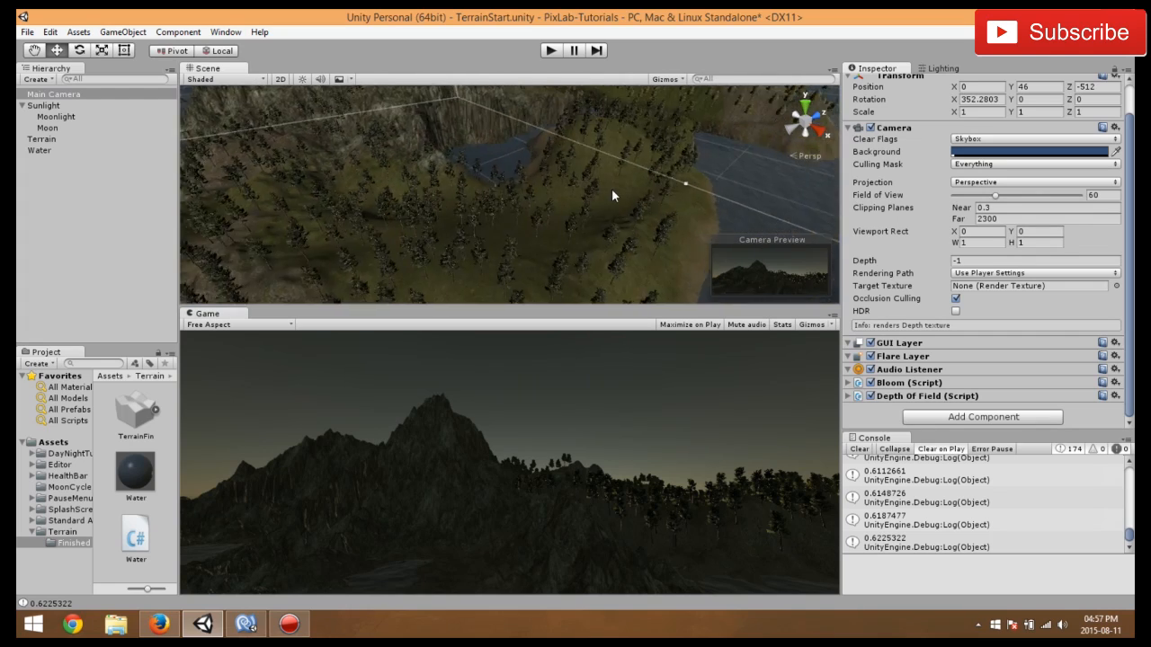
alt+drag(551, 165, 547, 216)
drag(511, 170, 512, 183)
right_drag(680, 262, 612, 312)
middle_drag(576, 275, 584, 258)
key(f)
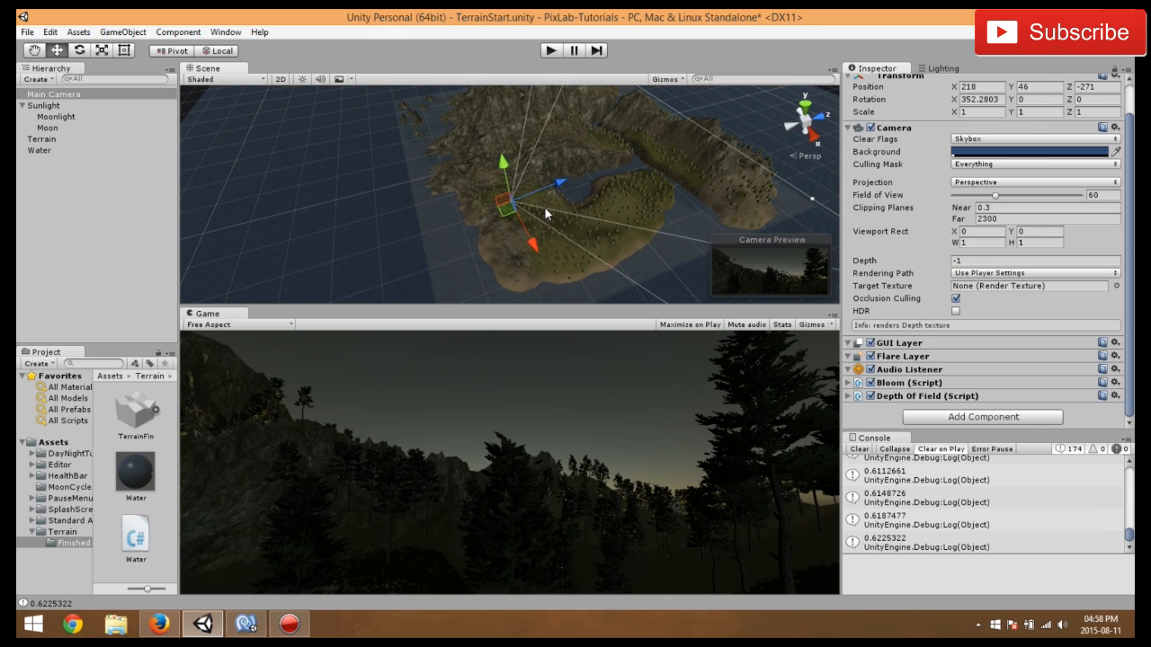
drag(556, 190, 604, 241)
- Rotate the Main Camera to about -47 degrees around Y and tilt it down toward the channel and cliffs
key(e)
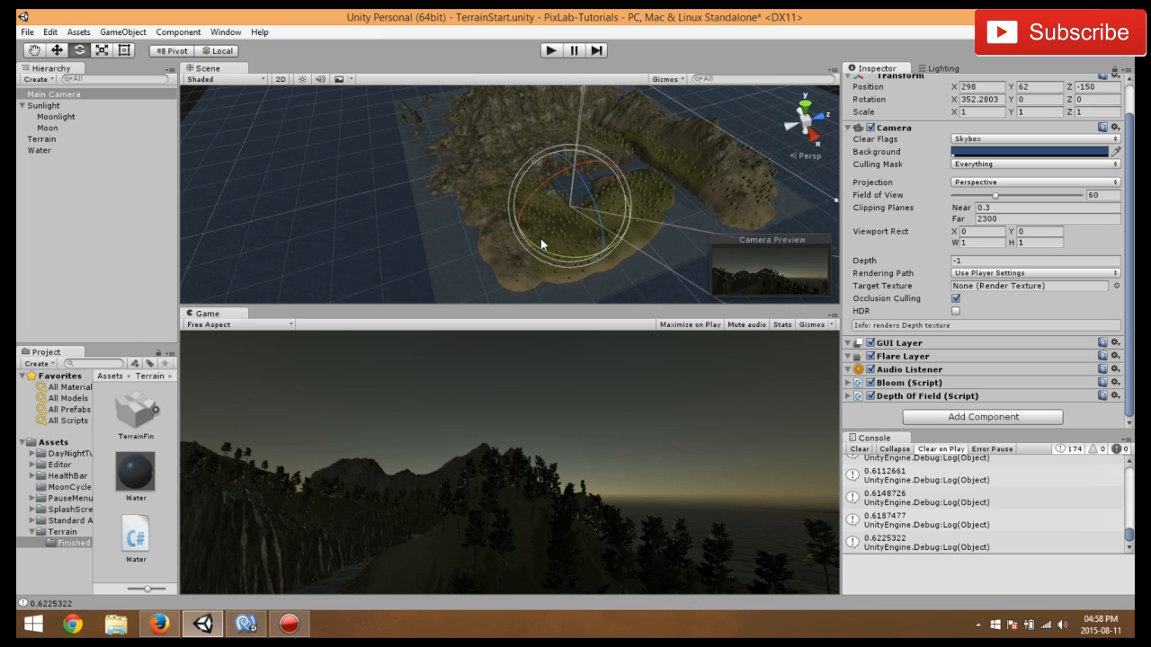
drag(544, 259, 640, 263)
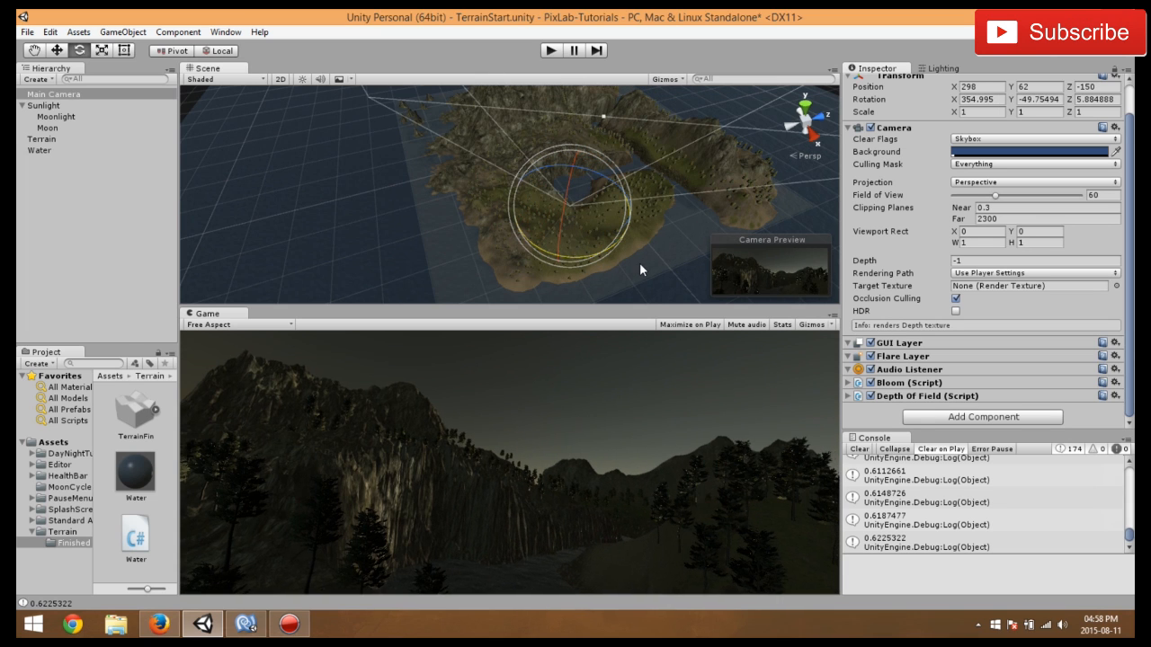
drag(561, 223, 580, 183)
- Lower the Main Camera among the conifers to about X 297, Y 33, Z -159, and aim it at the water and cliffs
click(57, 51)
drag(622, 223, 569, 168)
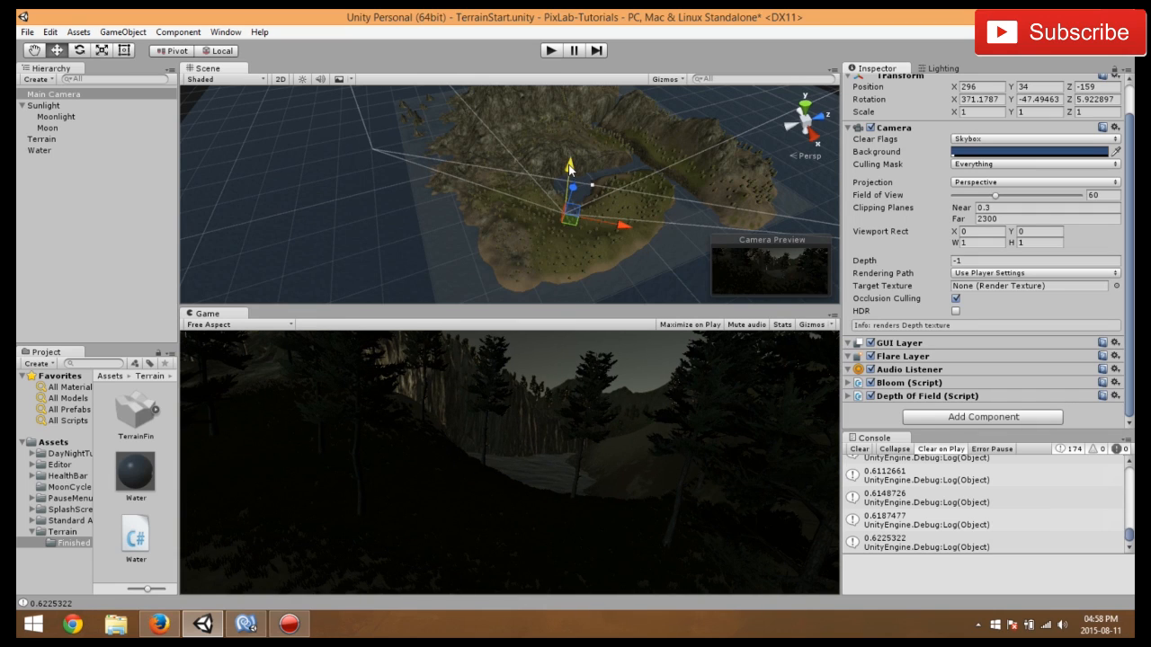
click(79, 52)
drag(560, 202, 508, 268)
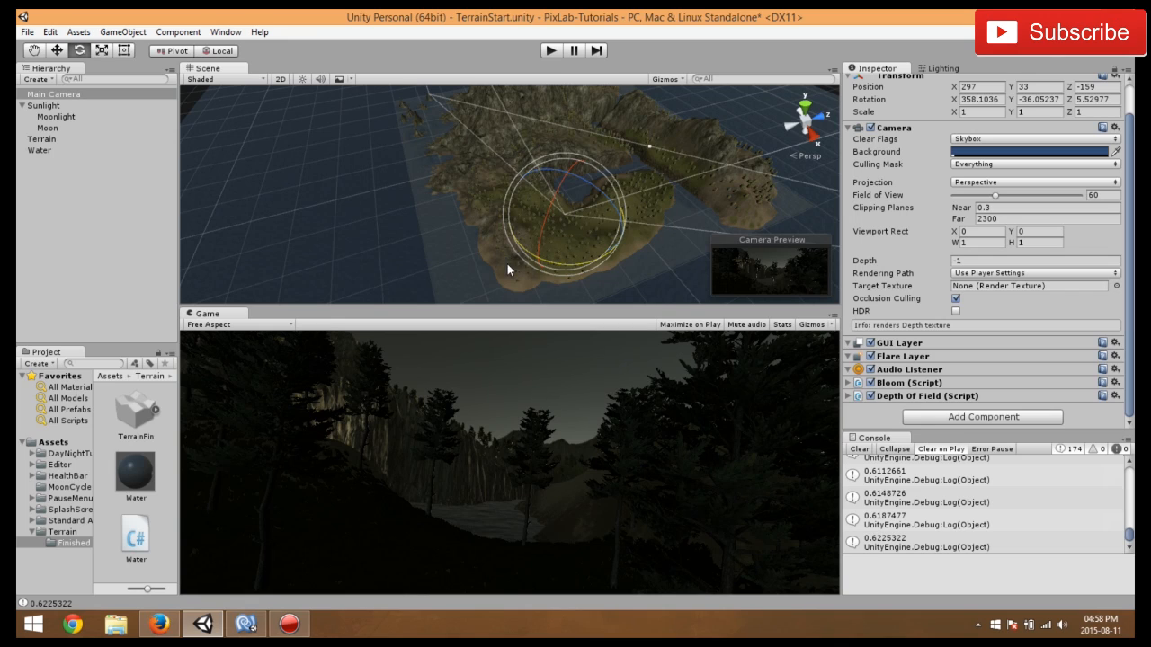
drag(540, 228, 535, 239)
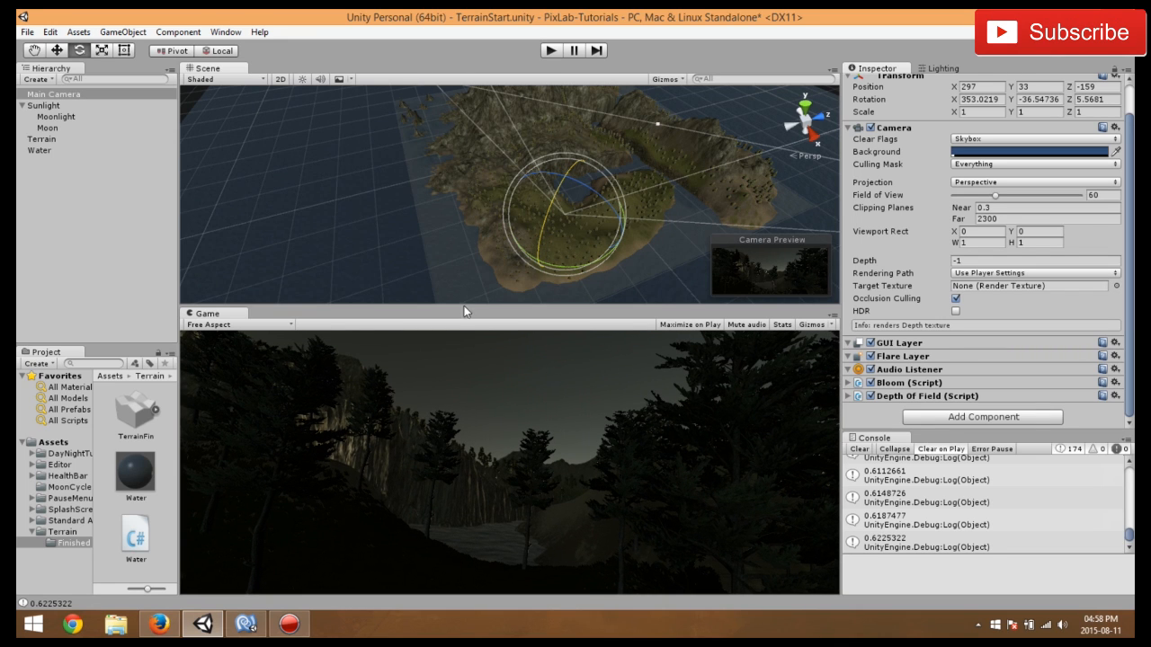
- Widen the Main Camera's field of view to 87.5 and tilt the camera slightly upward
drag(462, 285, 910, 261)
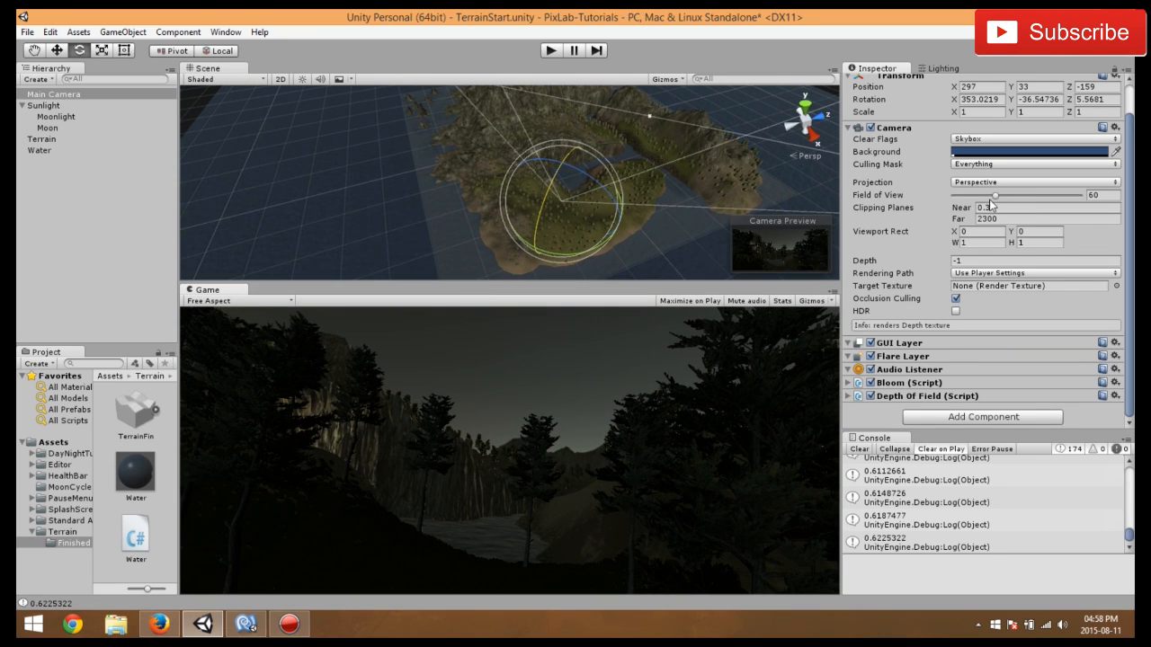
drag(993, 192, 1014, 191)
drag(540, 205, 546, 215)
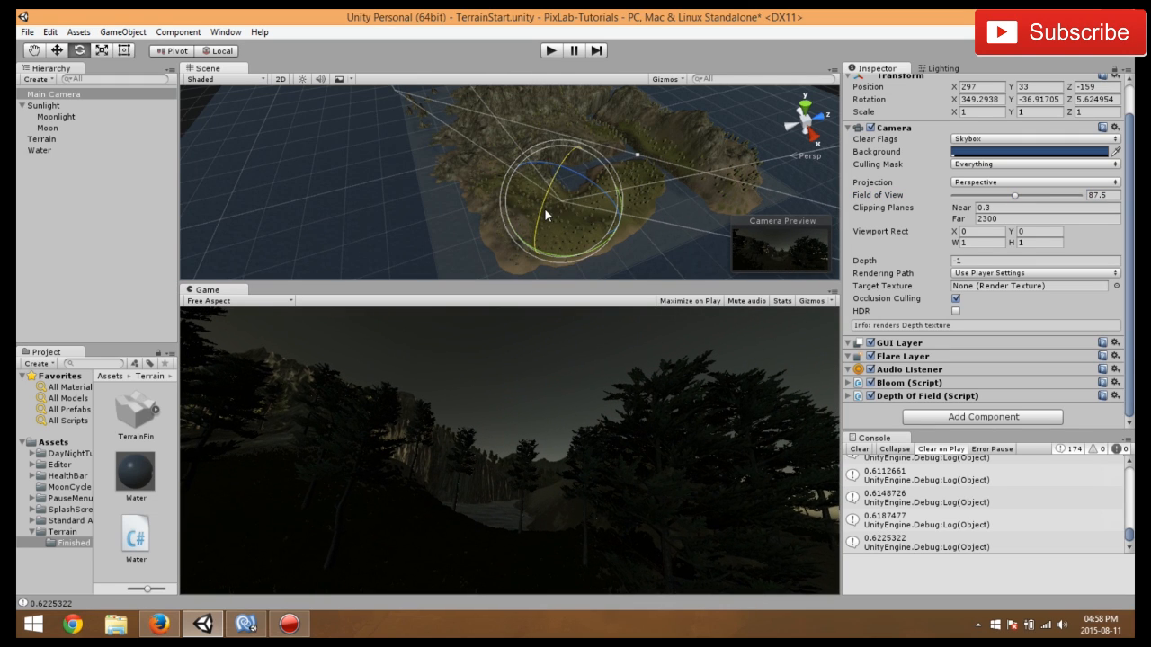
- Enable Maximize on Play and move the Main Camera closer to the water, to X 287, Y 36, Z -145
click(699, 302)
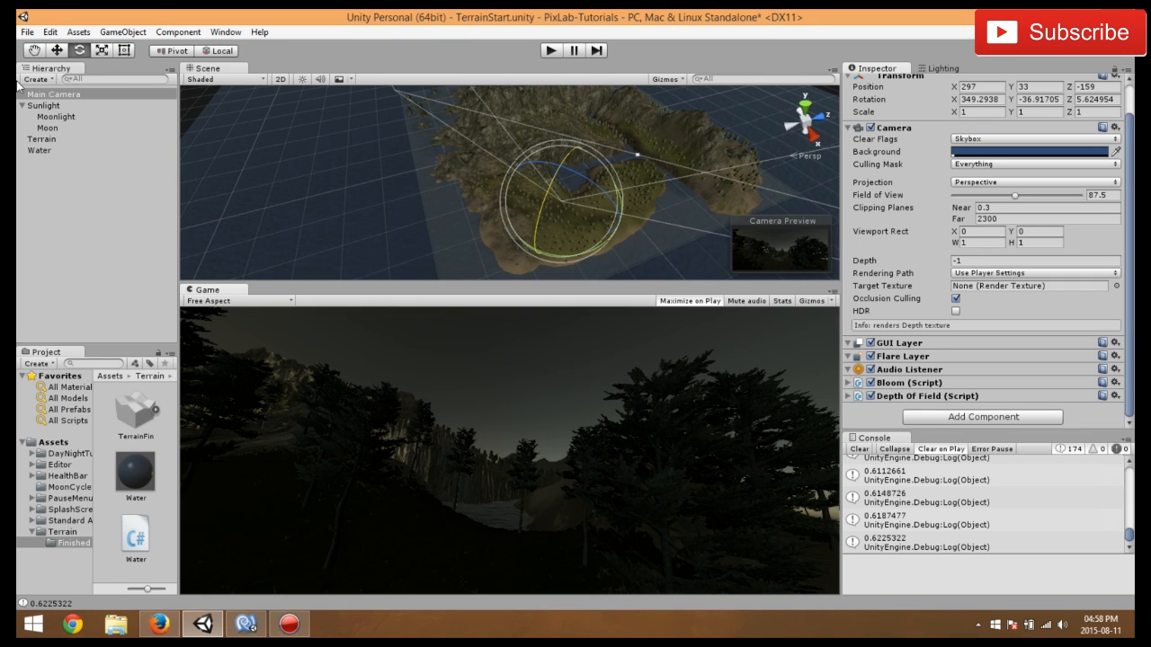
click(56, 52)
drag(582, 169, 586, 166)
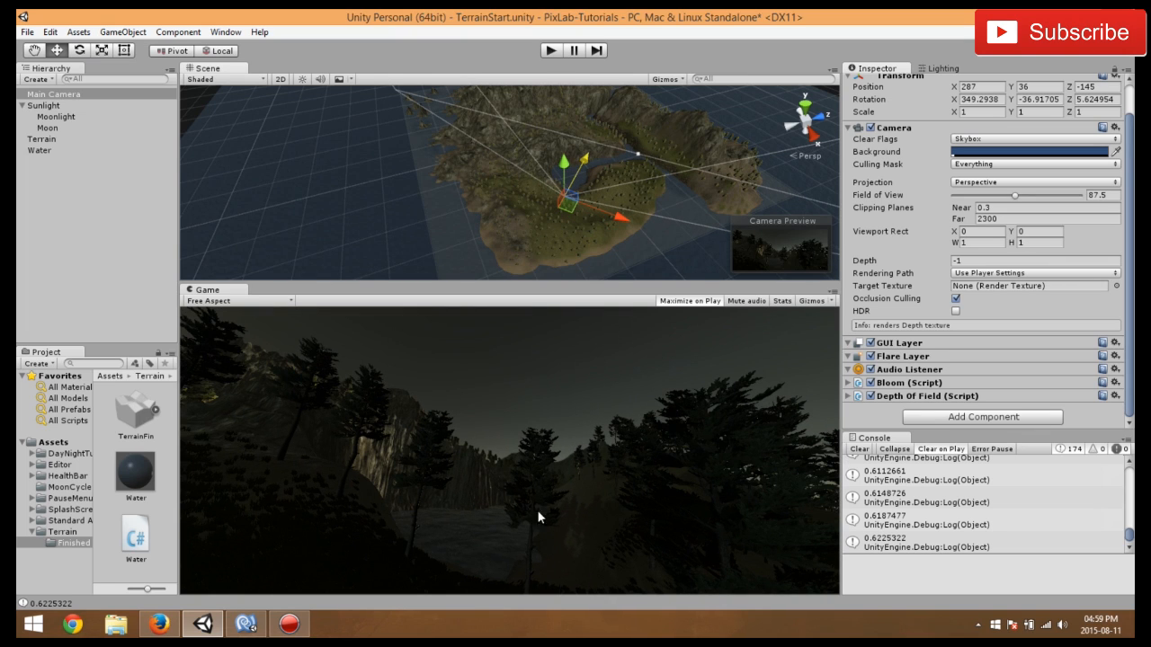
- Play the scene to preview the water, conifers and grass in daylight, and pause it
click(550, 51)
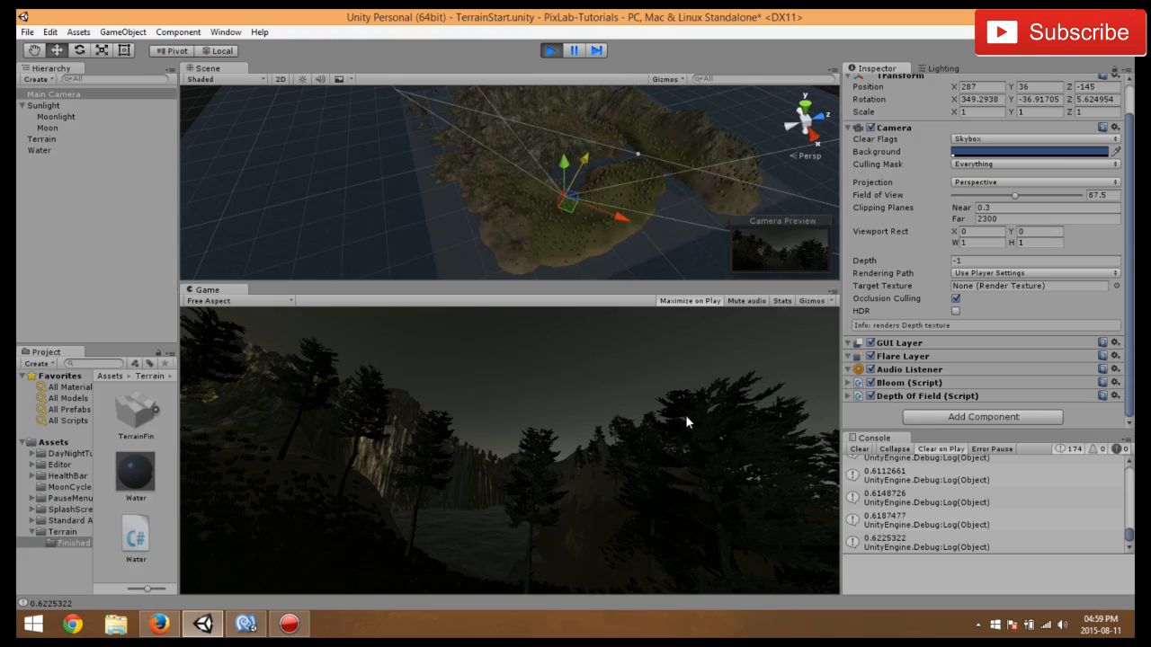
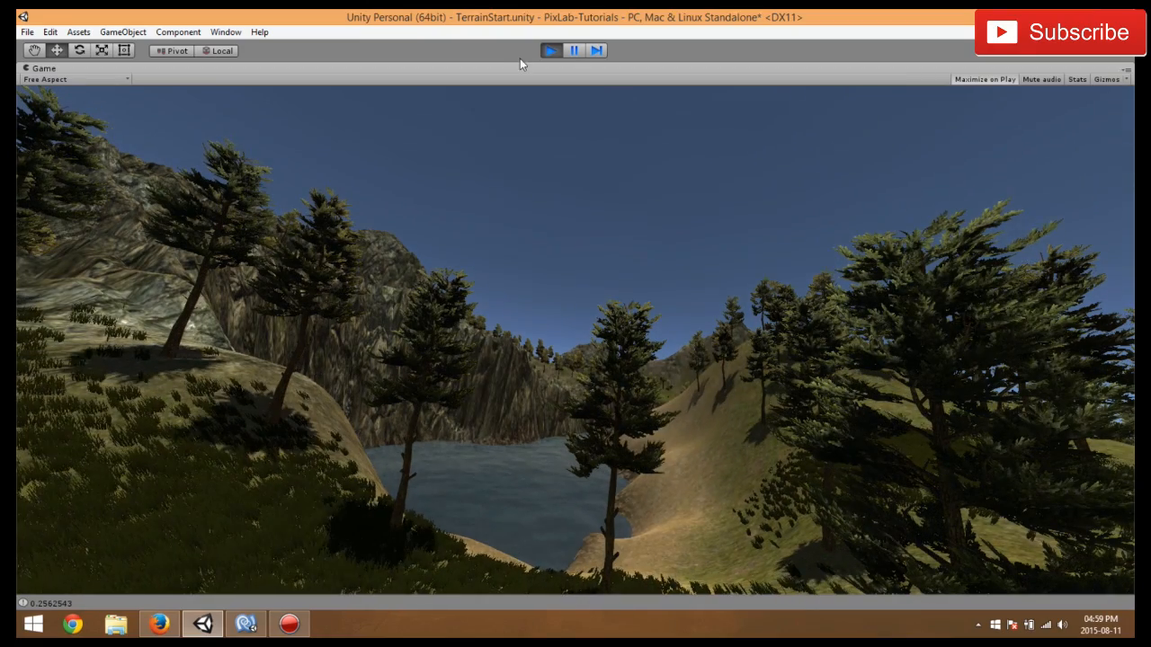
click(578, 53)
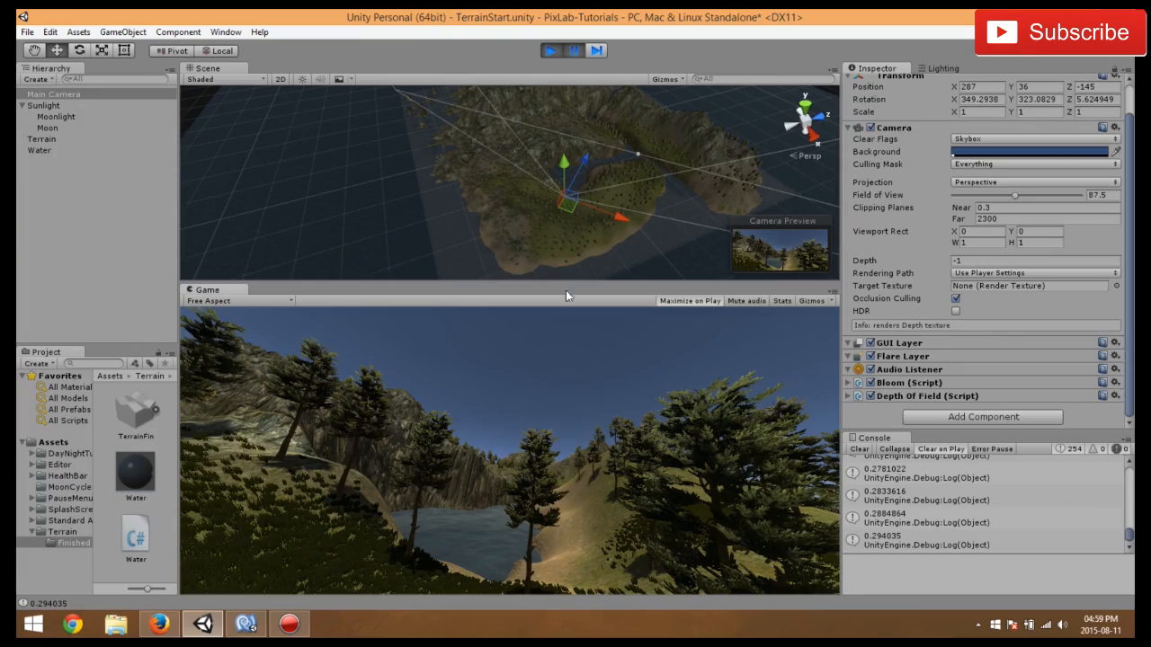
- With the scene paused, move the Main Camera high above the terrain's far corner, to about X -197, Y 279, Z -452
drag(616, 220, 541, 206)
drag(492, 134, 477, 88)
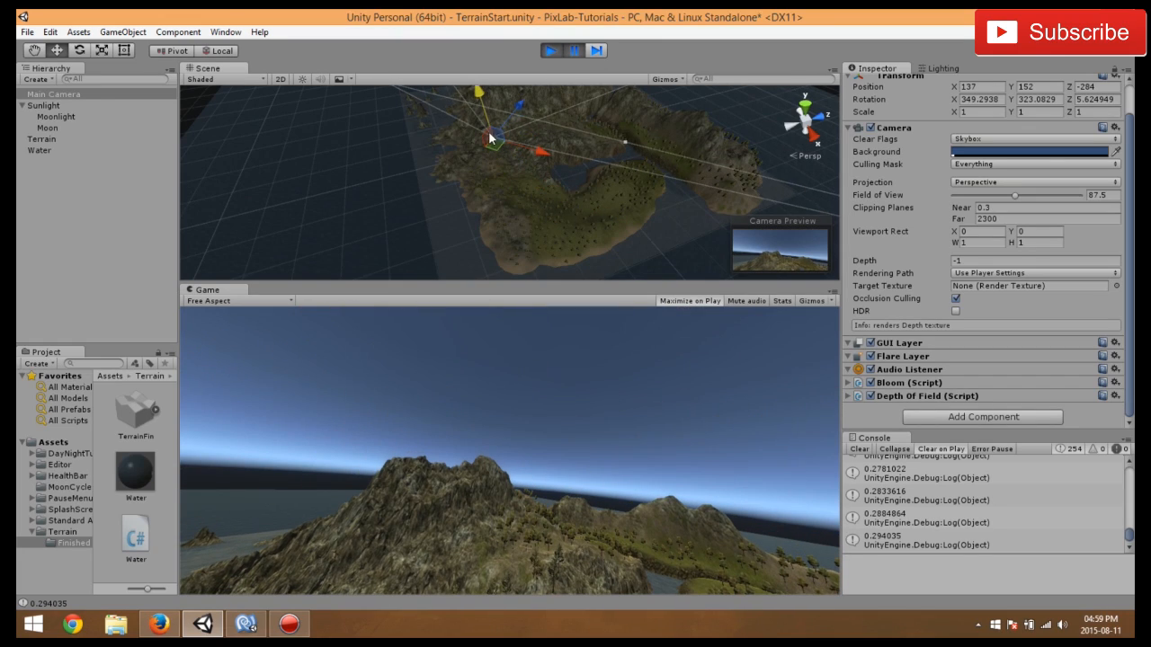
right_drag(490, 108, 645, 257)
middle_drag(550, 201, 647, 212)
drag(591, 199, 337, 153)
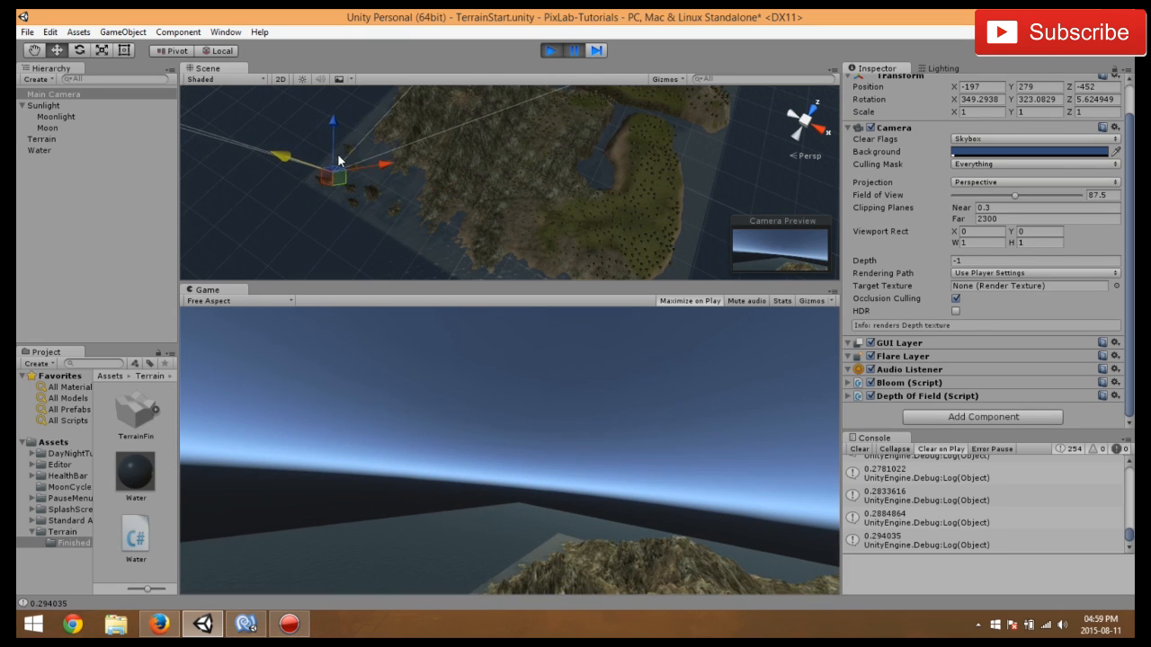
- Aim the Main Camera down at the whole island and narrow its field of view to 39.4
click(80, 51)
middle_drag(468, 193, 550, 166)
drag(462, 171, 458, 145)
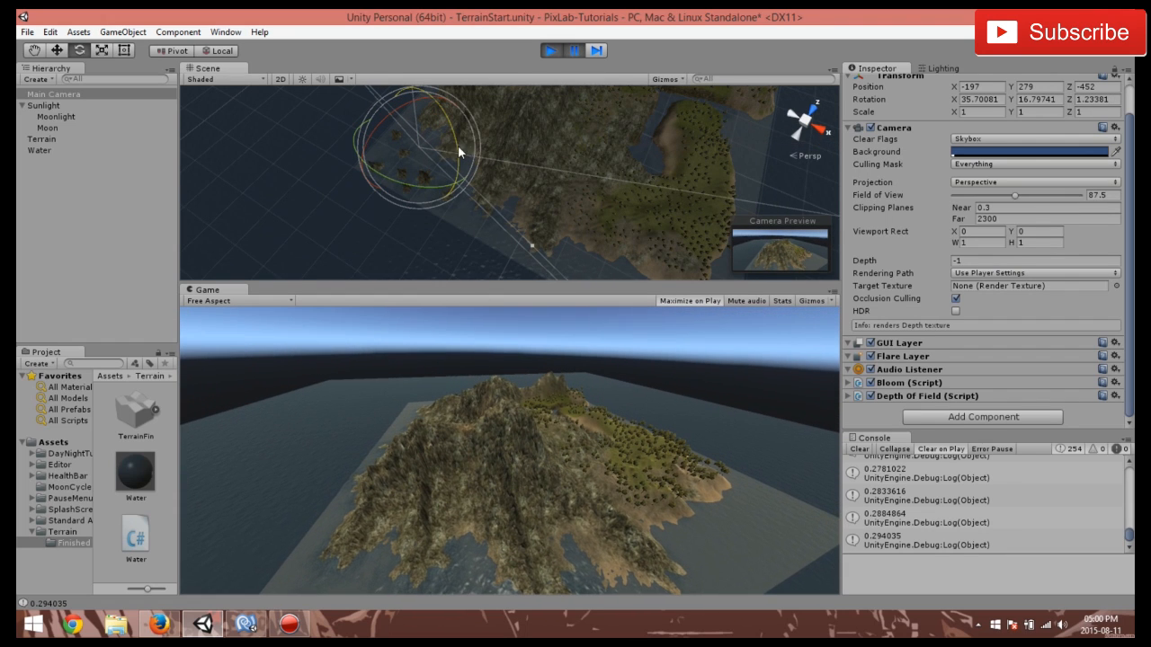
drag(1016, 193, 982, 198)
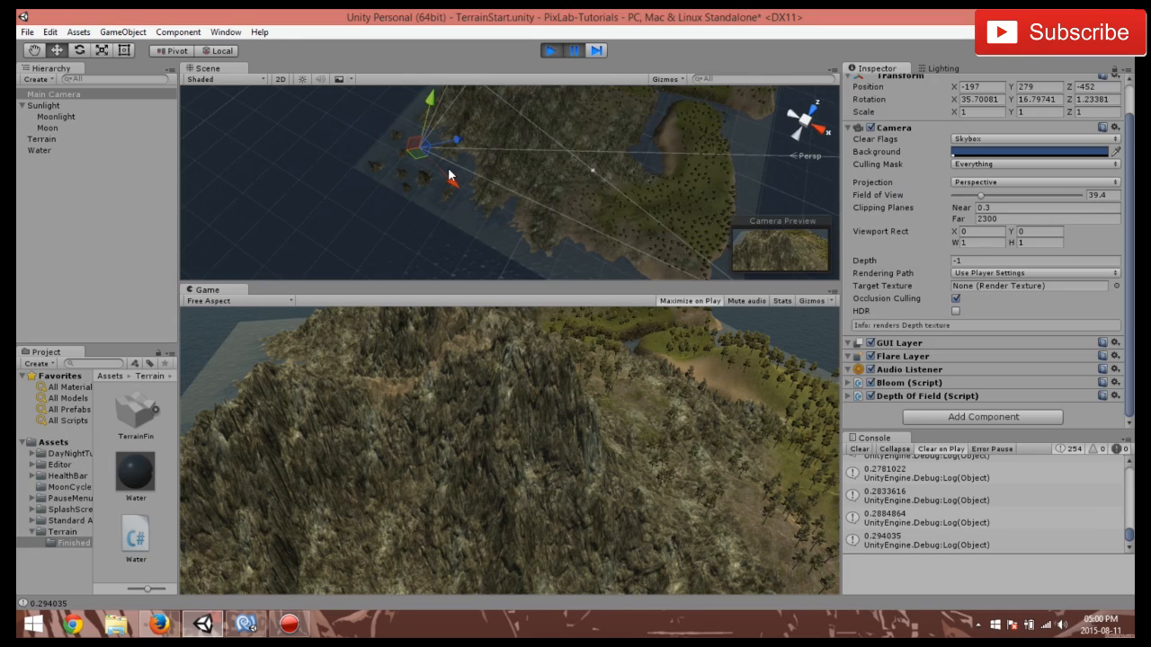
- Reposition the Main Camera beside the rocky mountainside overlooking the conifers, preview the running scene, and stop play mode
drag(449, 170, 479, 198)
middle_drag(557, 214, 585, 212)
right_drag(526, 199, 505, 158)
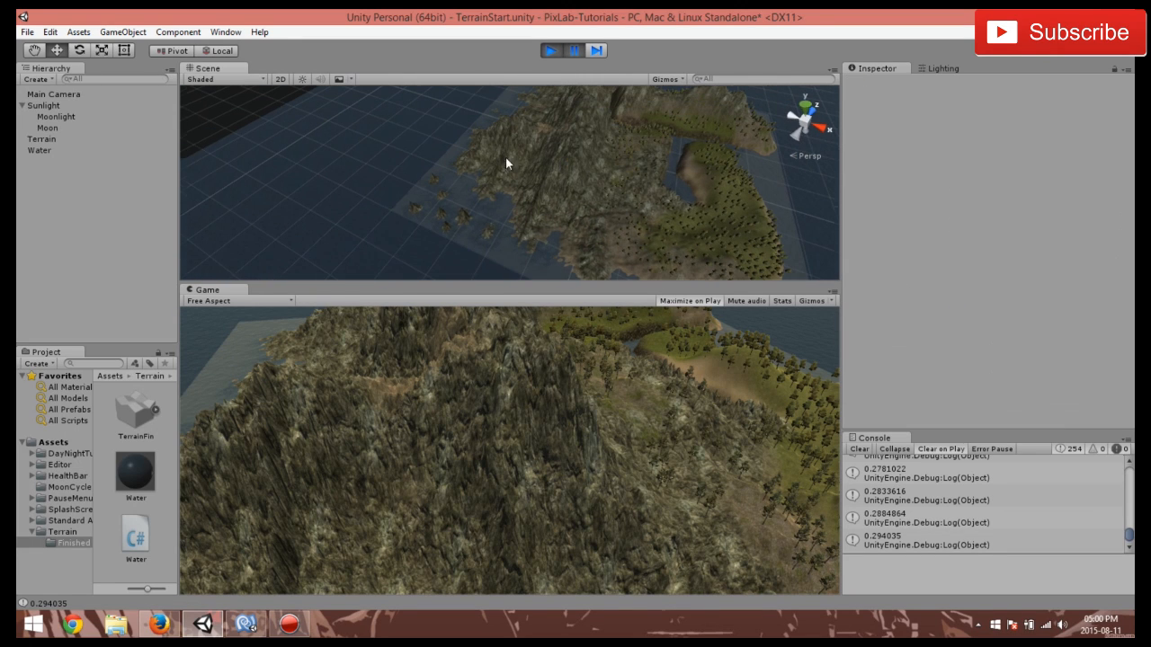
scroll(634, 193, down, 2)
middle_drag(634, 194, 427, 155)
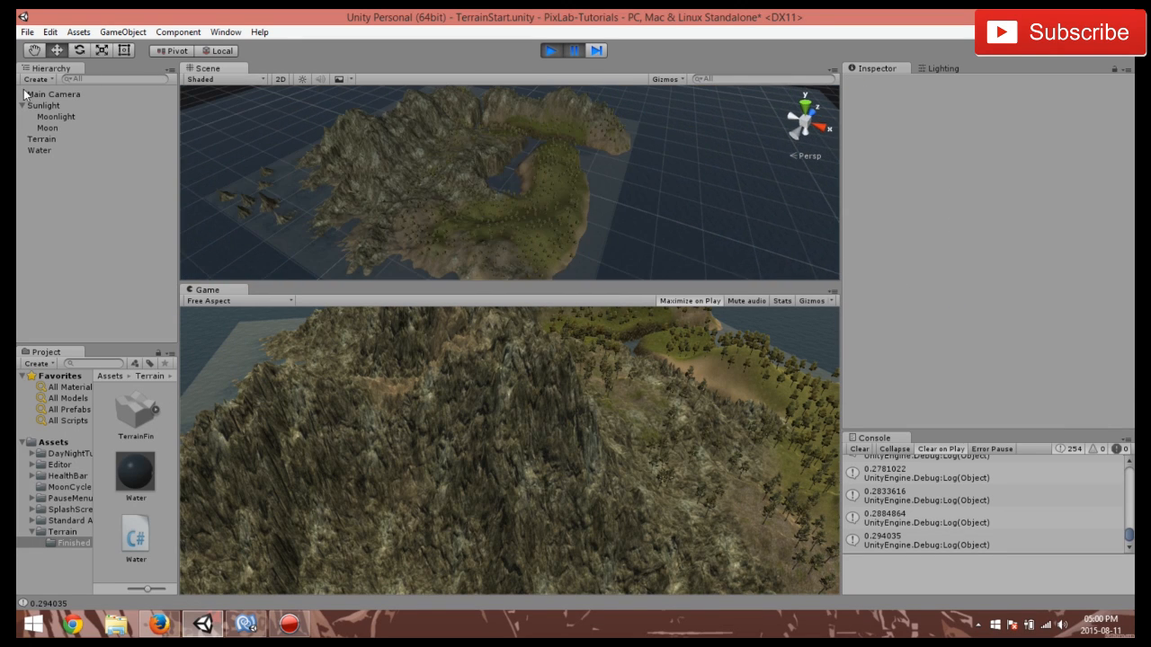
click(45, 95)
drag(255, 134, 326, 153)
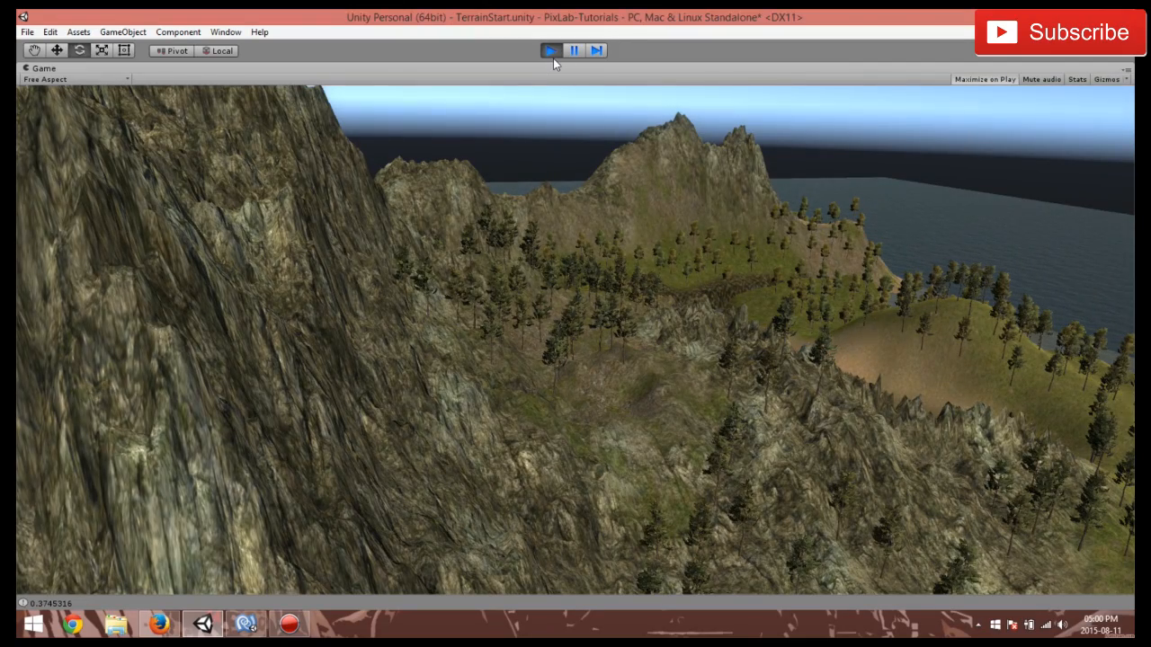
click(551, 51)
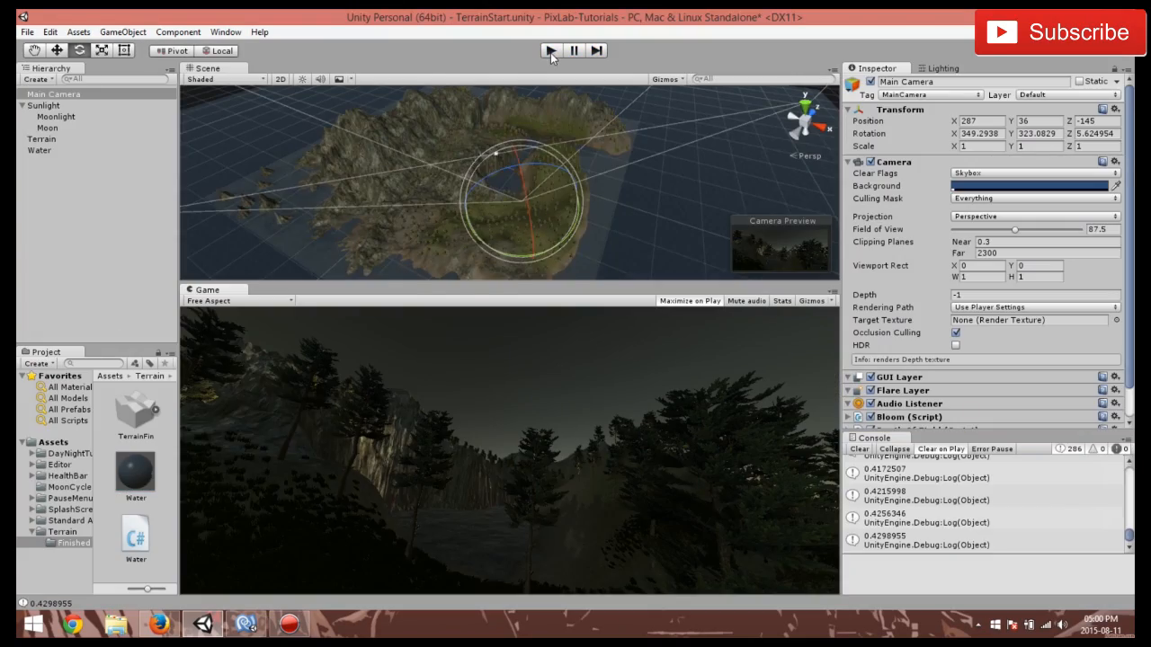
- Run the scene again from the Main Camera's saved viewpoint and stop it
key(ctrl+p)
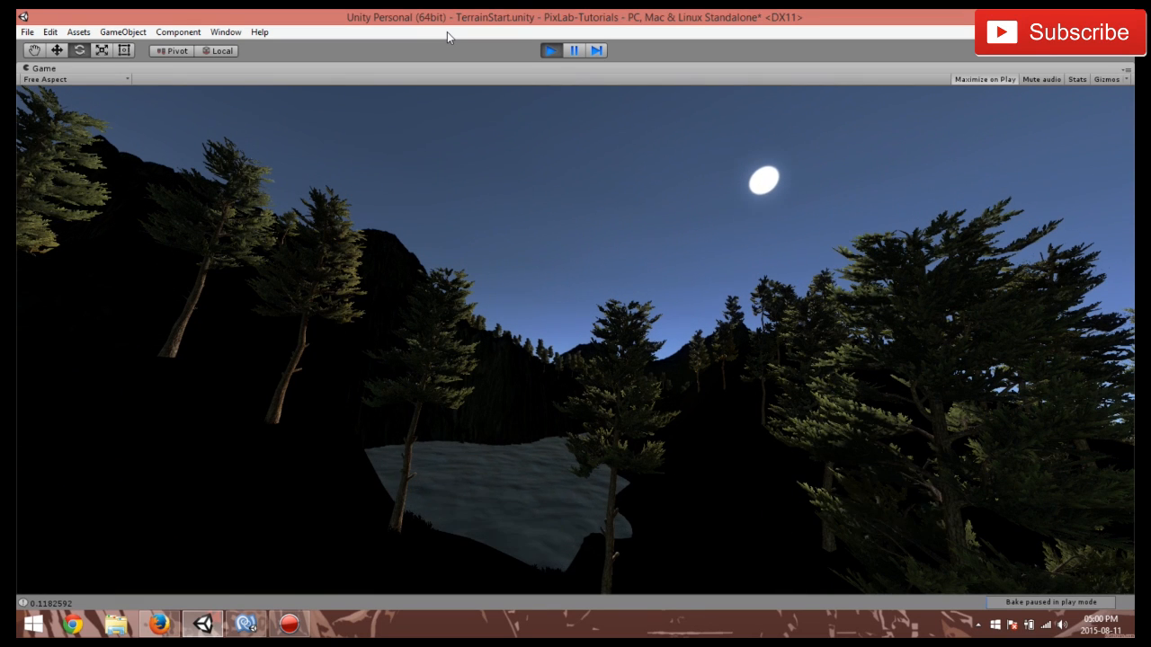
click(552, 51)
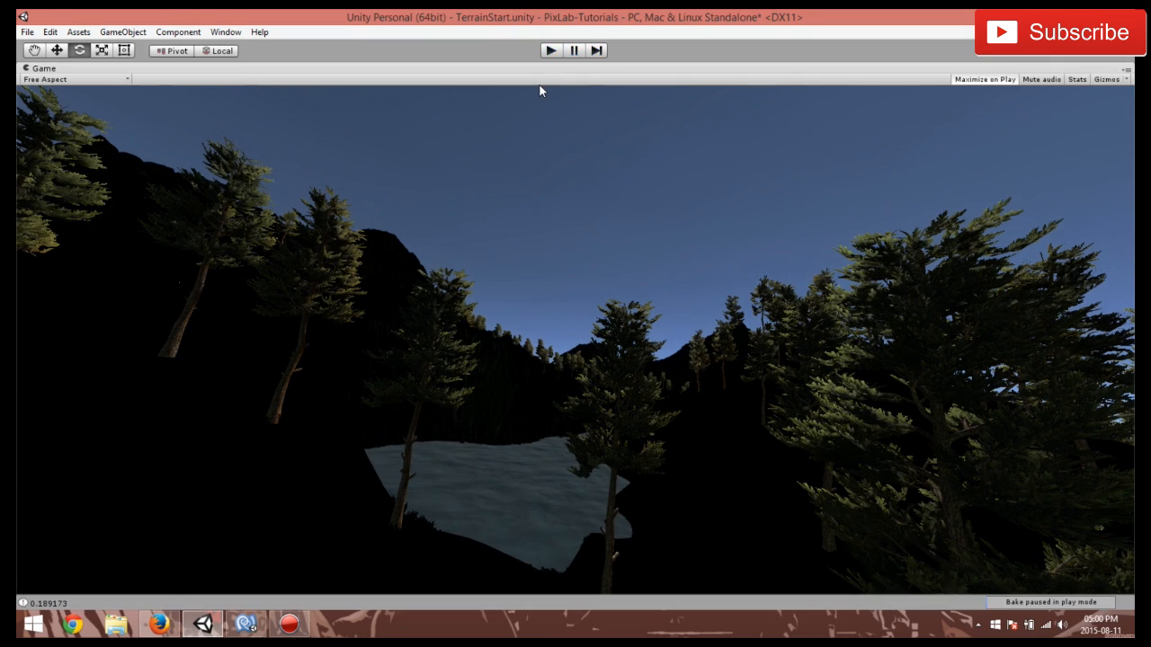
- Survey the whole terrain and the Main Camera's placement from above, and start another play test
right_drag(575, 185, 508, 170)
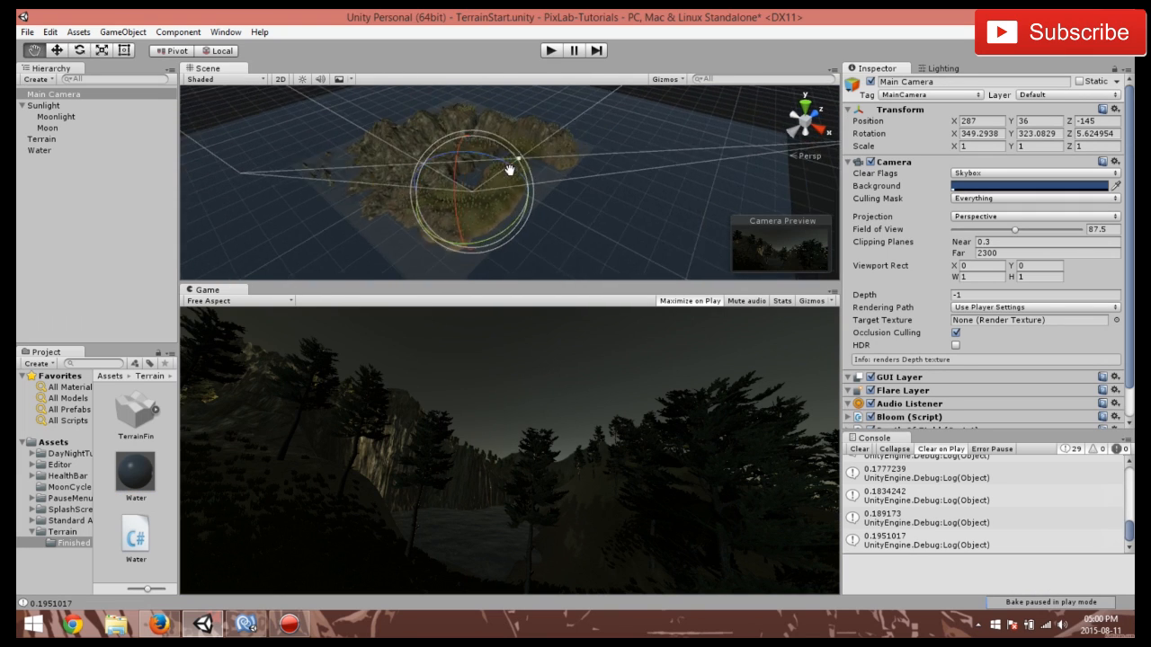
scroll(508, 169, up, 3)
middle_drag(508, 169, 589, 198)
scroll(590, 198, up, 3)
right_drag(590, 198, 531, 170)
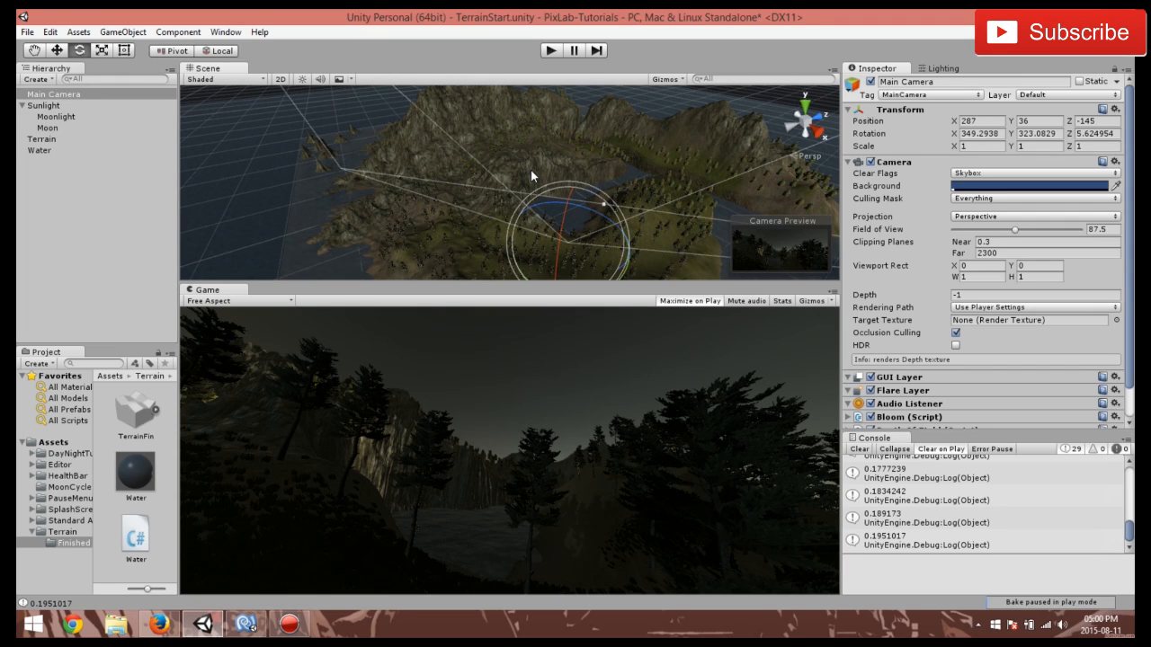
click(552, 51)
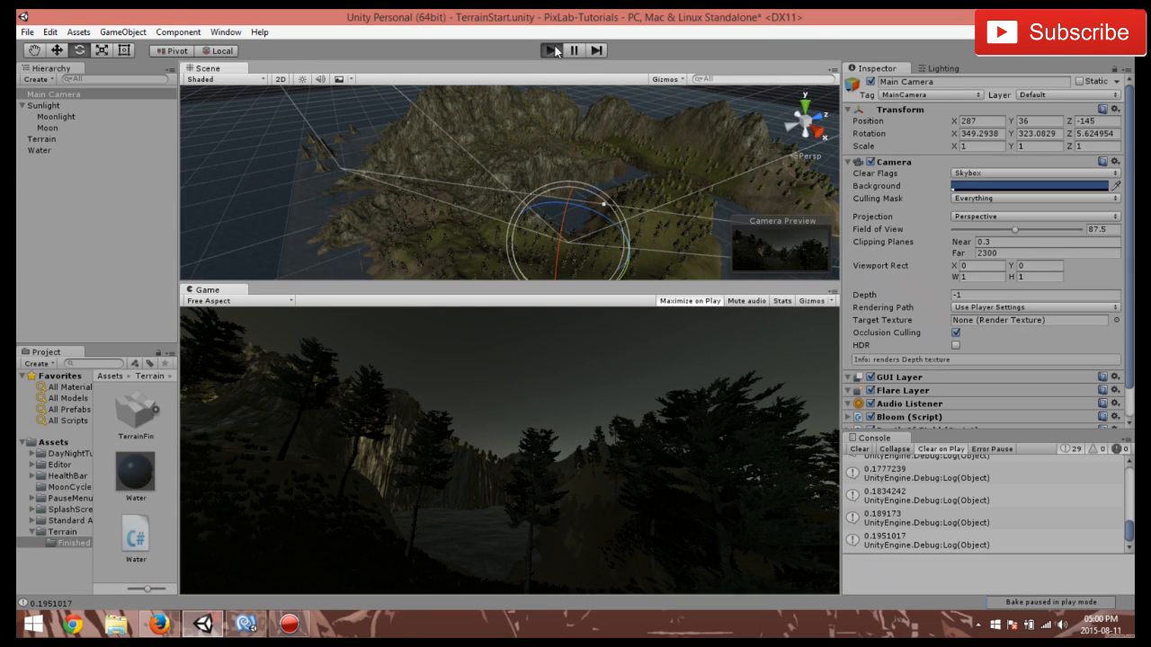